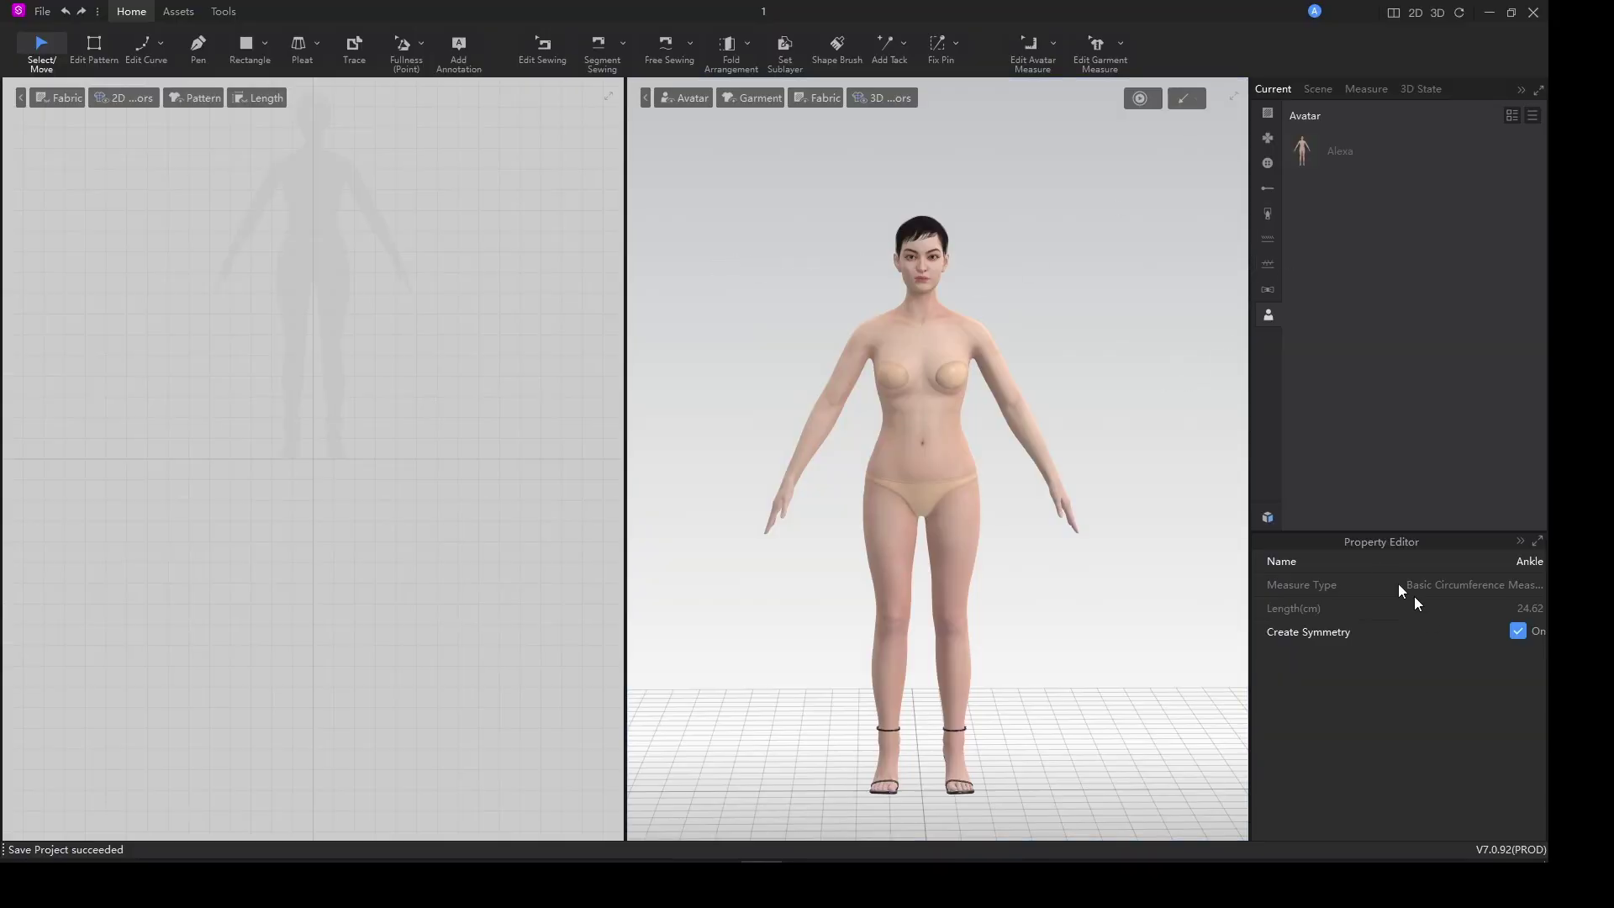
Load the Female_T-Shirt garment from the resource library with load type Add and simulate it on the avatar.
left_click(1269, 516)
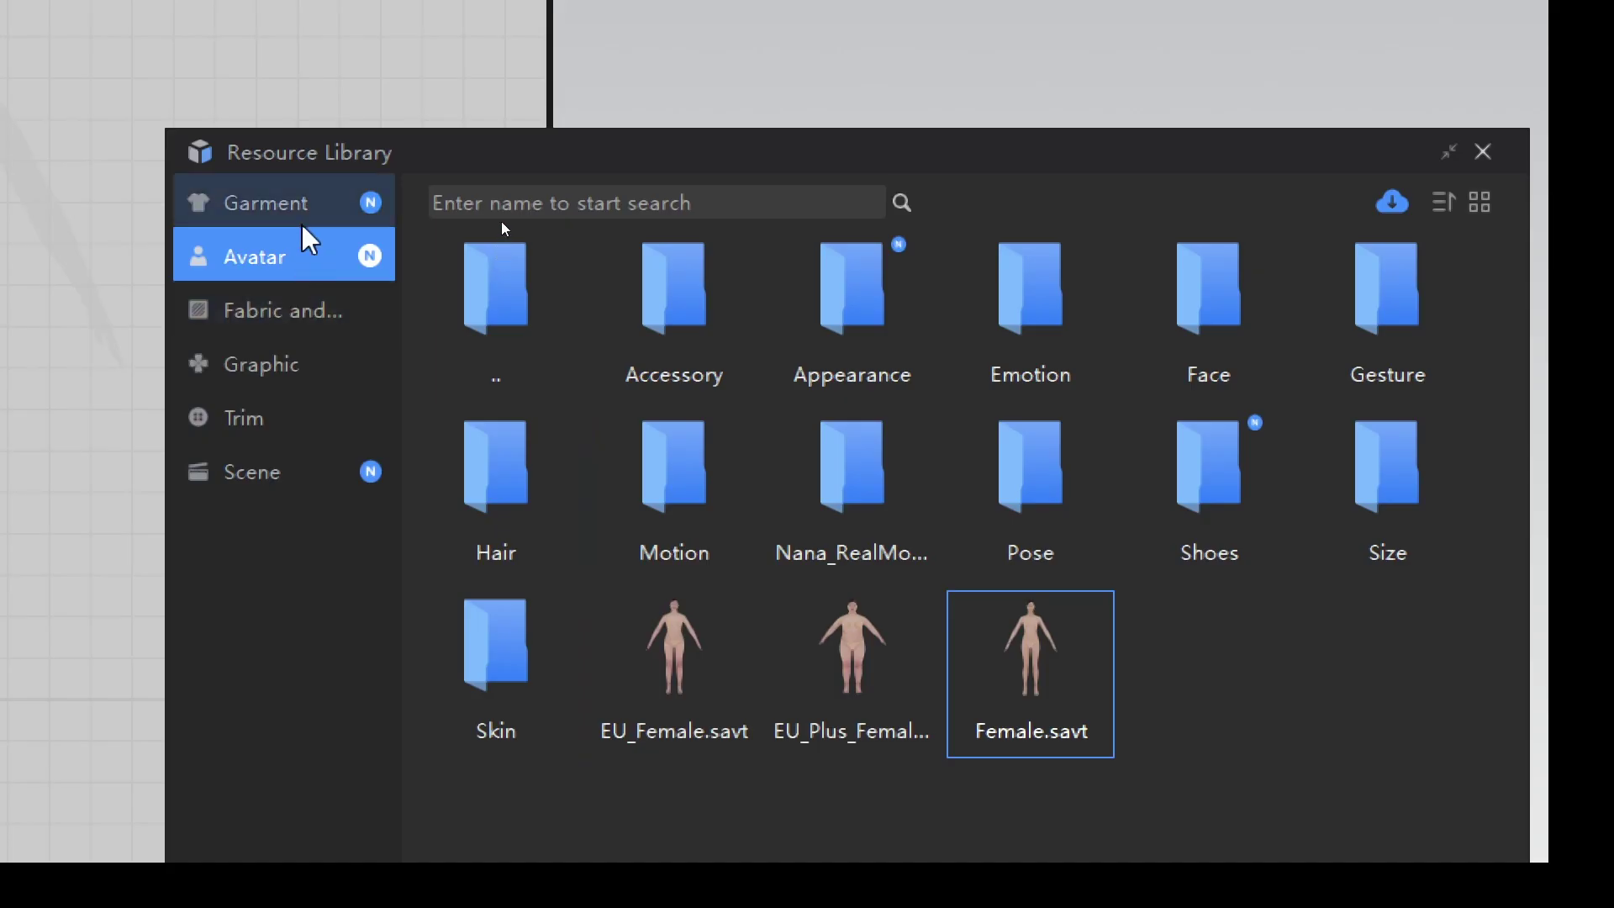
left_click(494, 215)
mouse_move(1387, 315)
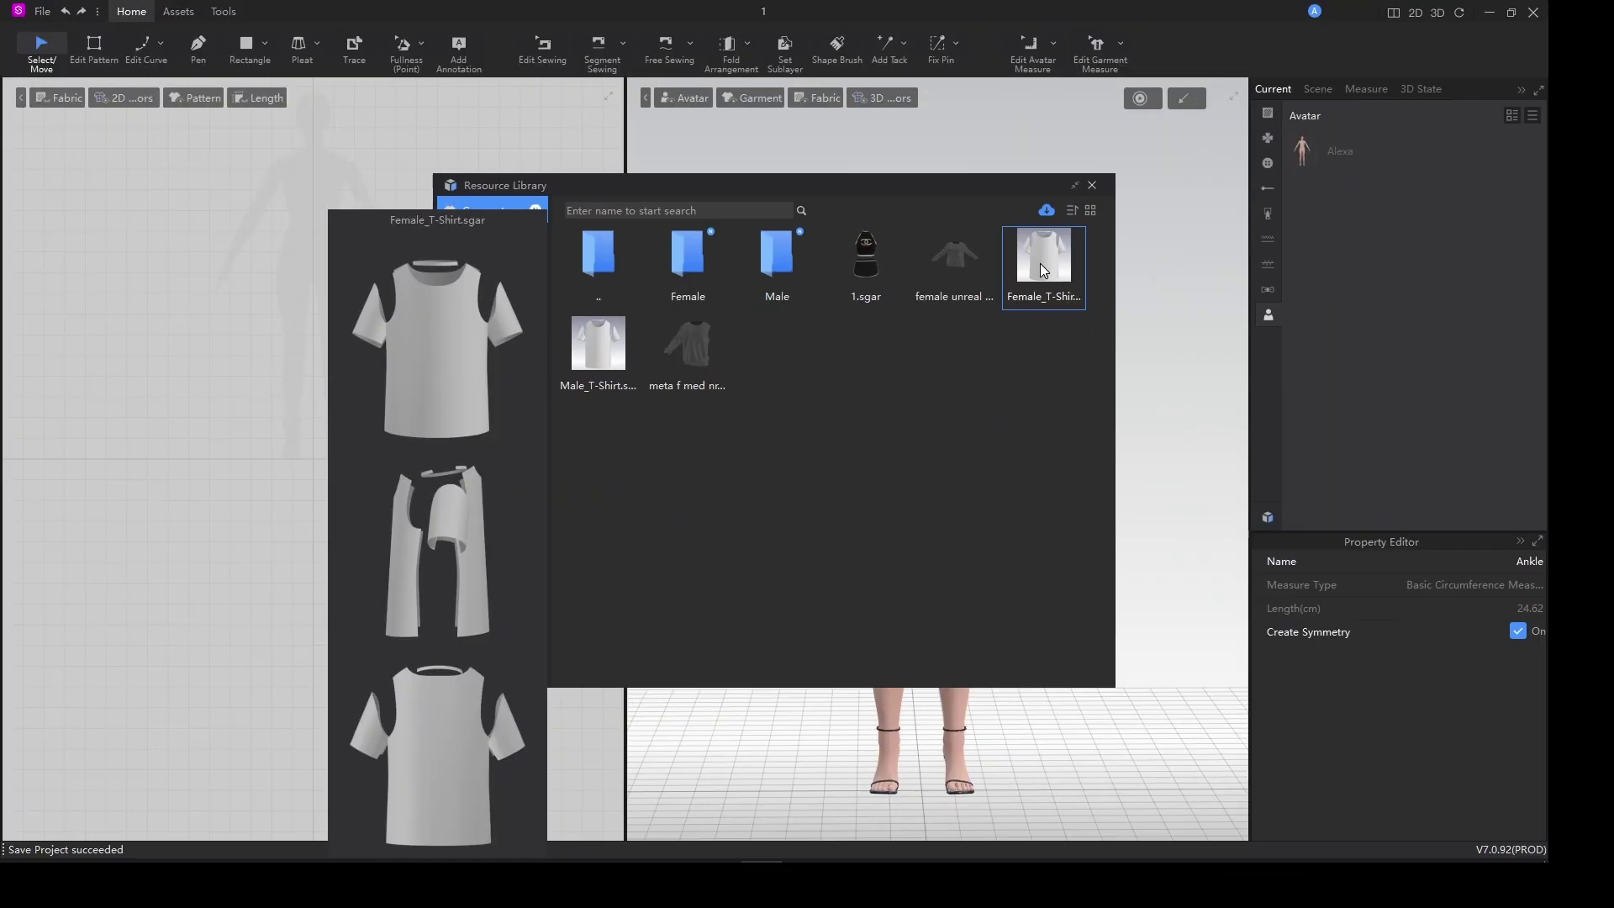
double_click(1042, 269)
left_click(808, 371)
left_click(806, 397)
left_click(799, 516)
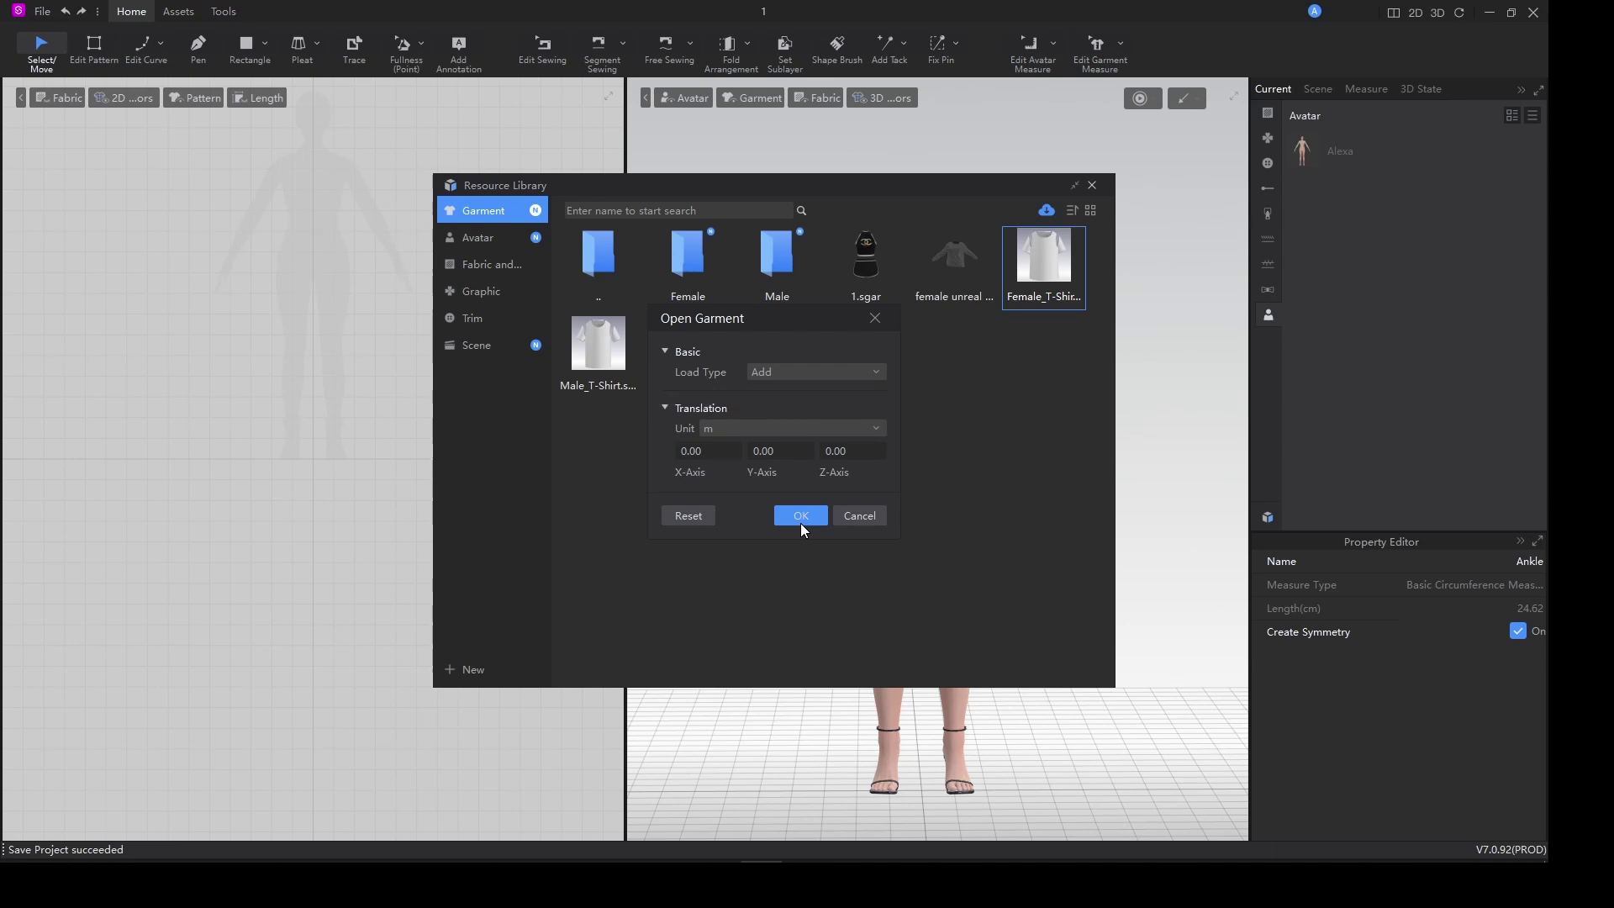
left_click(1092, 185)
key("space")
right_click_drag(973, 457, 980, 458)
Extend the bottom edges of the front and back body patterns to thigh length and simulate the garment.
key("z")
left_click_drag(59, 517, 462, 599)
left_click_drag(137, 545, 139, 600)
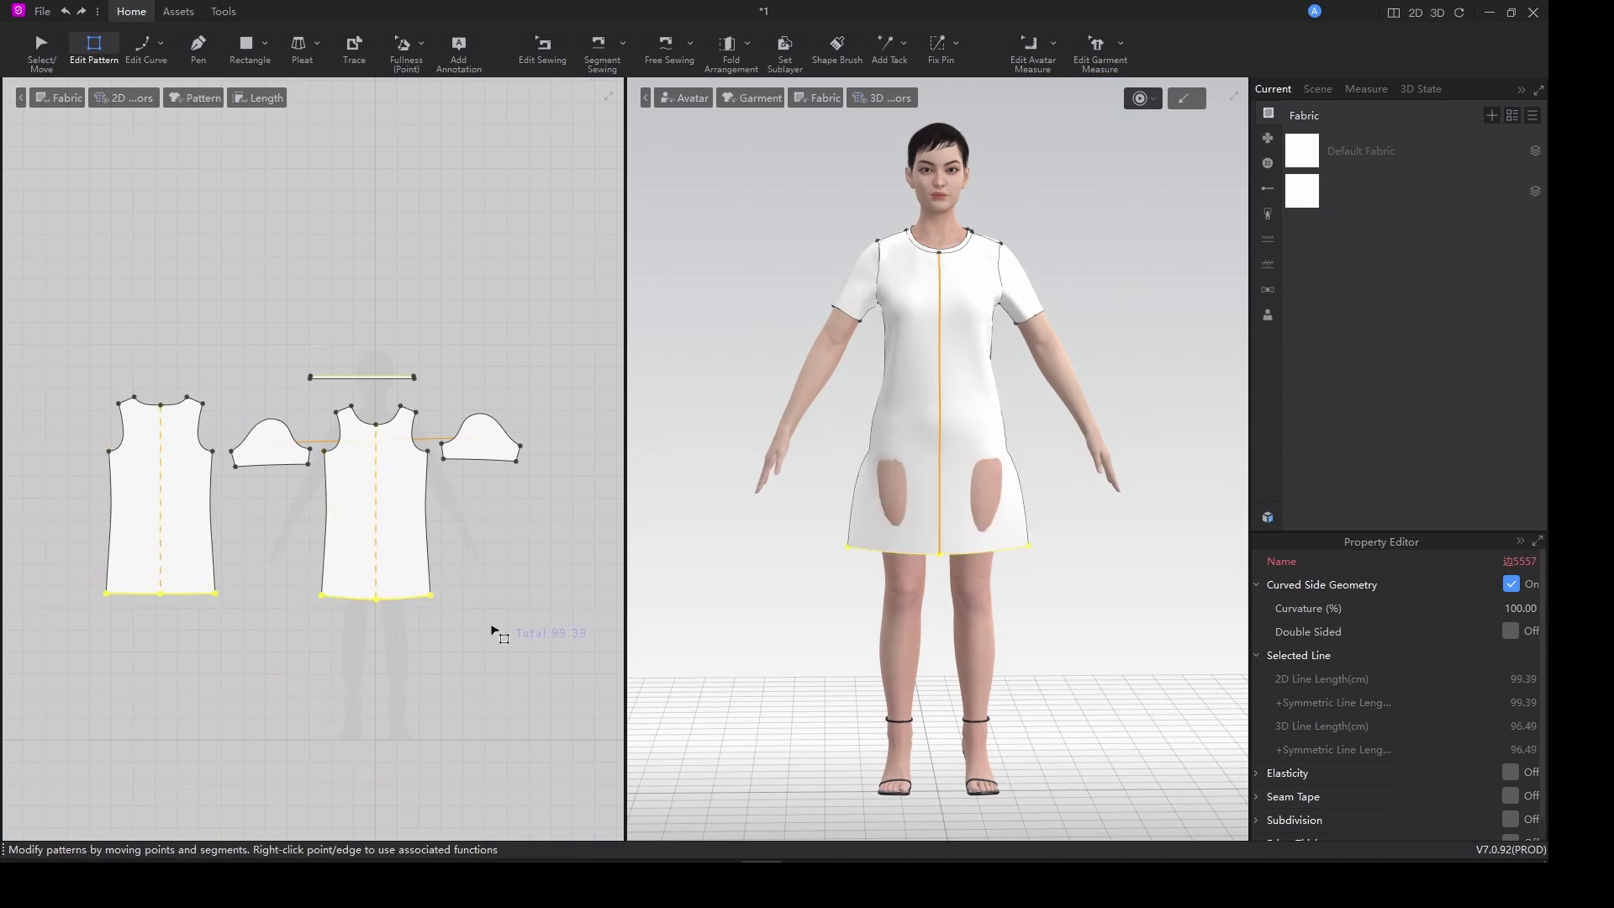
key("space")
key("a")
Lower the front and back hem edges further until the dress reaches below the avatar's knees.
key("z")
left_click_drag(135, 601, 134, 649)
key("a")
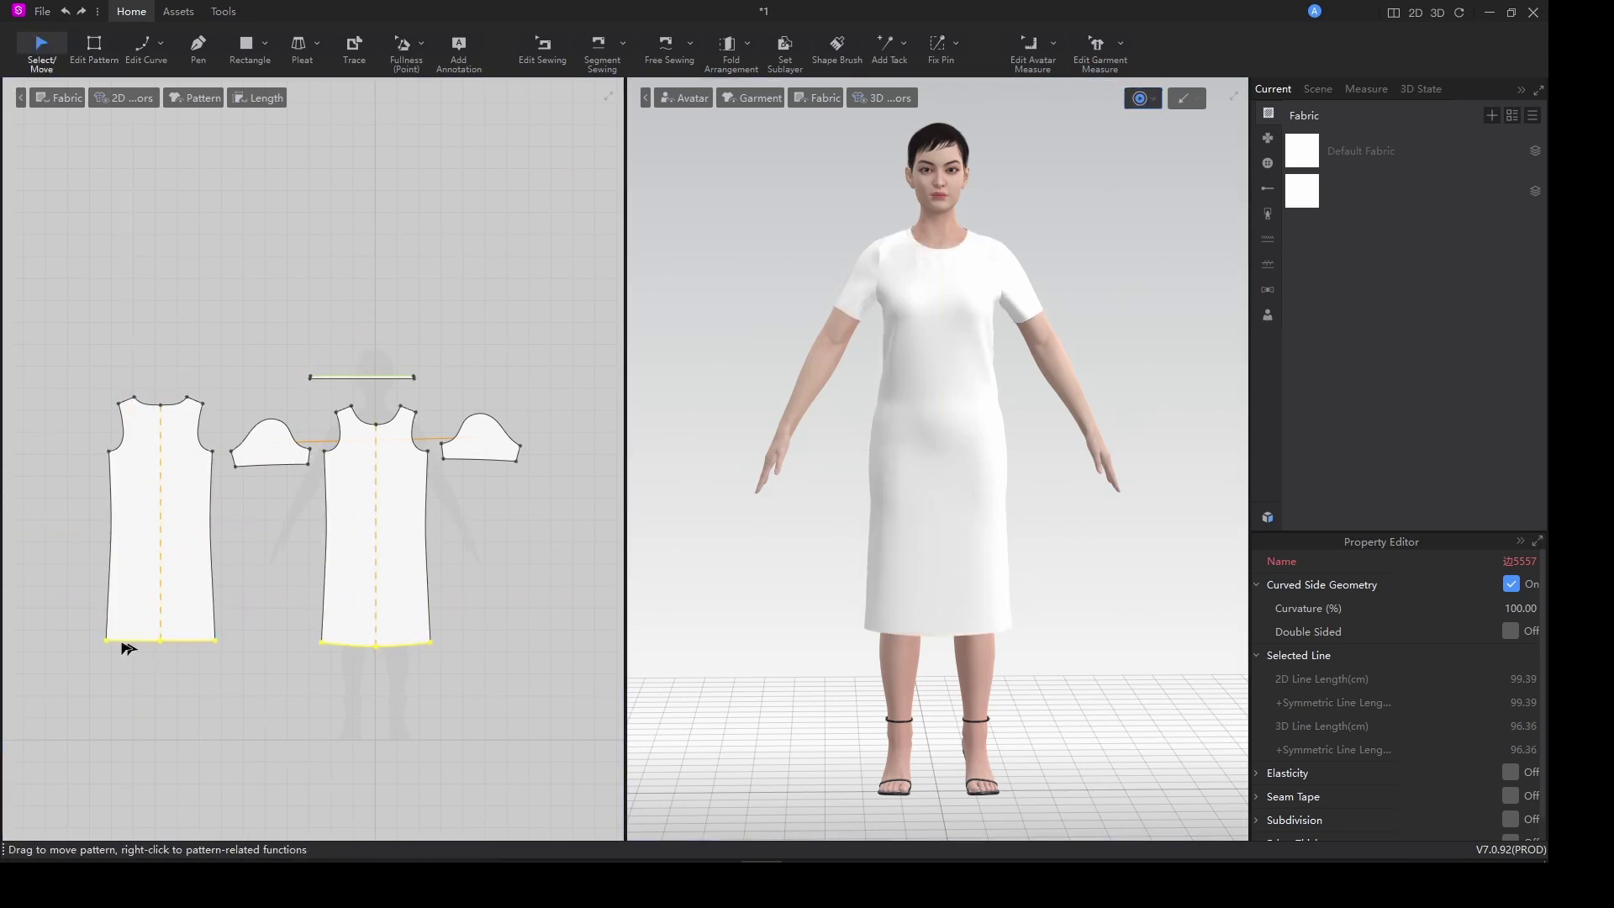
key("z")
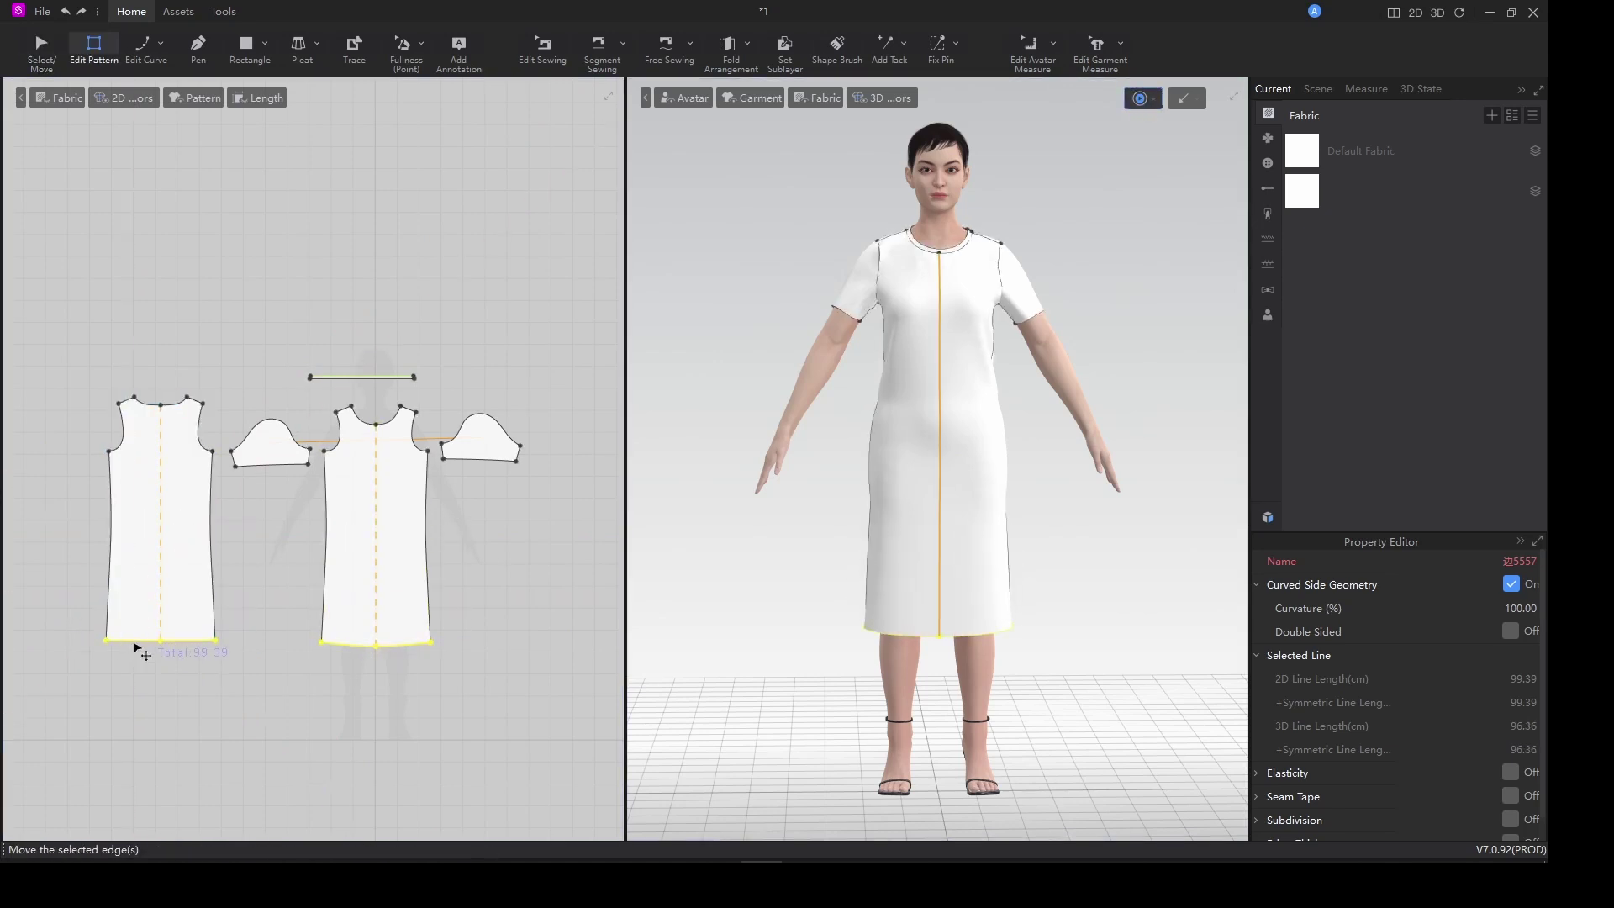
left_click_drag(140, 648, 143, 658)
key("a")
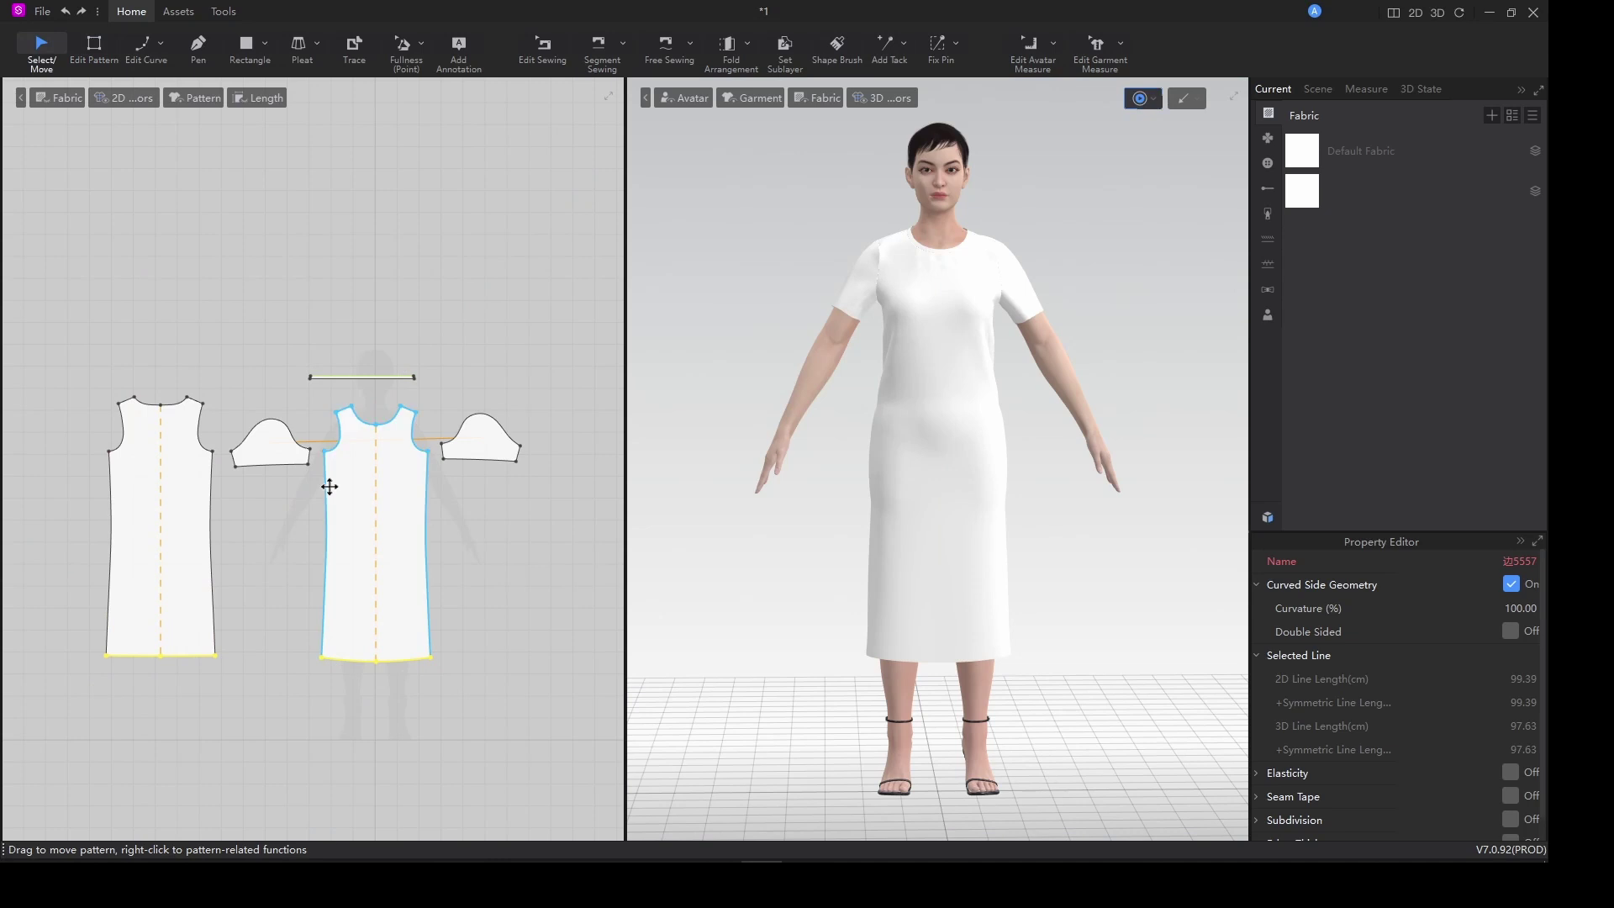
Delete both sleeve patterns from the garment.
left_click(277, 451)
left_click(486, 446, "shift")
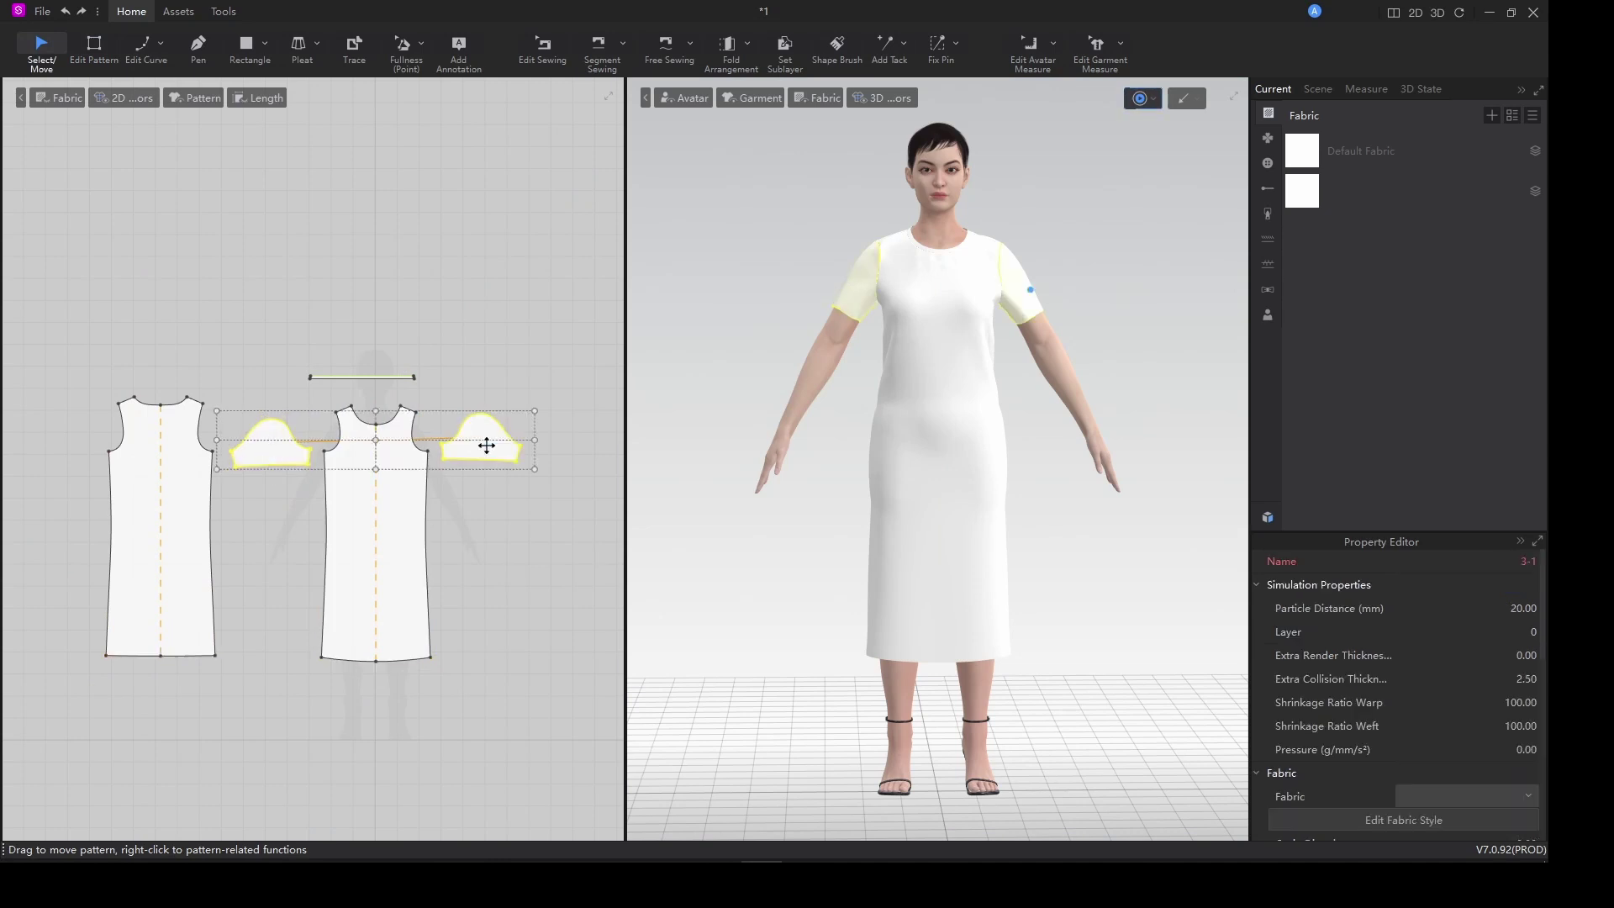
key("Delete")
Scale the front and back body patterns slightly wider together and simulate the sleeveless dress.
left_click_drag(65, 360, 495, 702)
left_click_drag(447, 530, 467, 530)
left_click_drag(89, 529, 79, 530)
key("space")
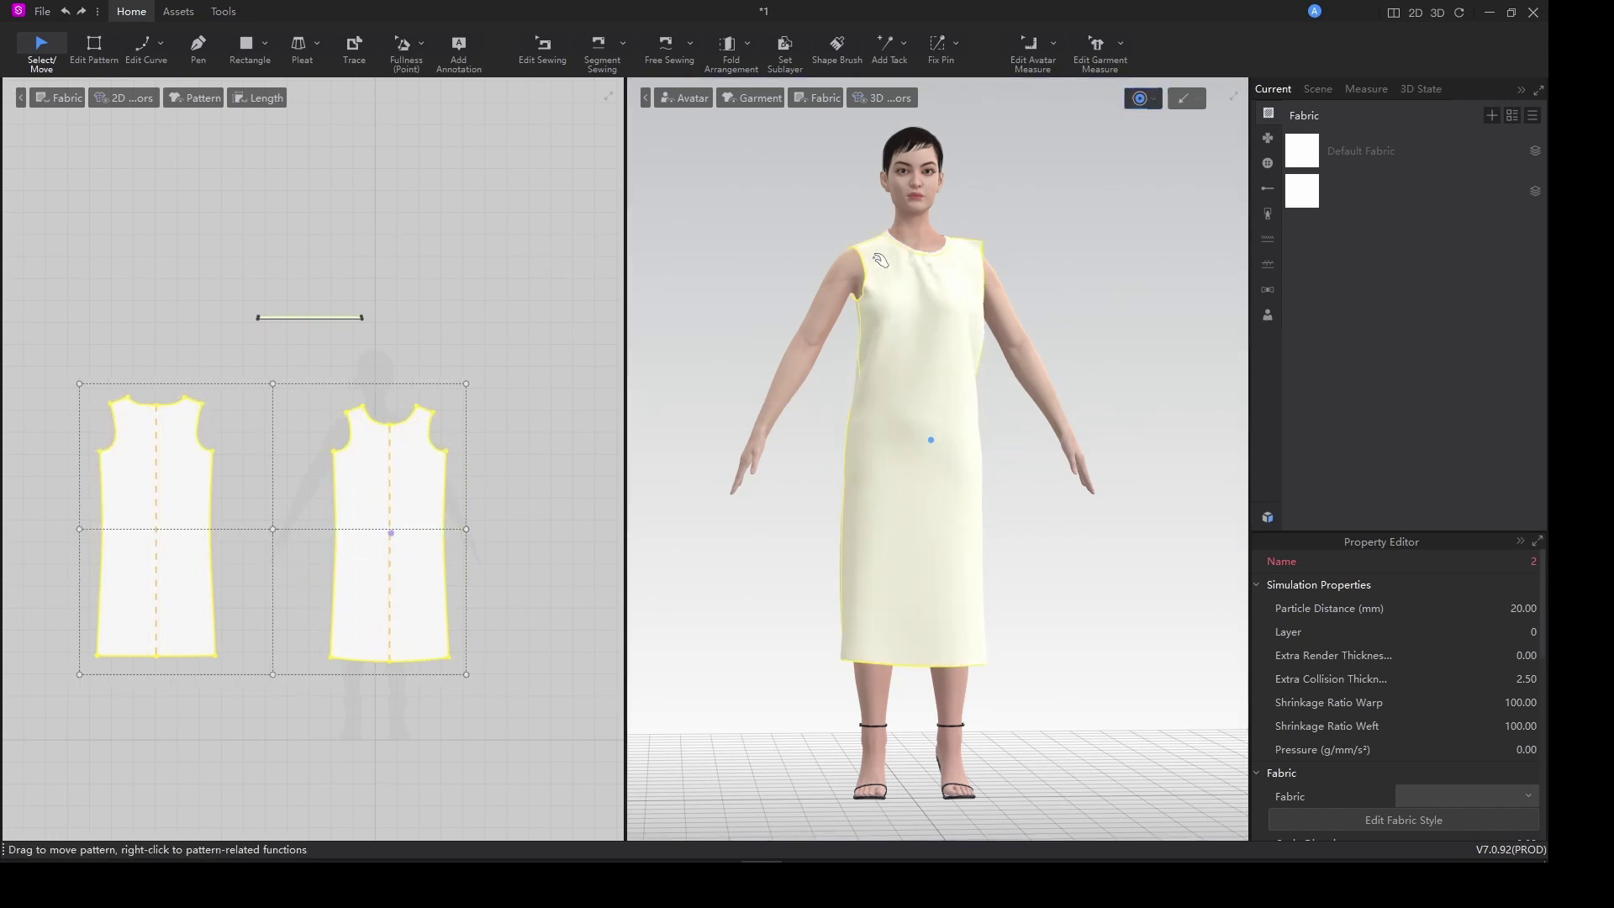
Pull the simulated dress at the chest, hip and shoulder until it sits evenly on the avatar.
left_click_drag(884, 348, 887, 408)
left_click_drag(881, 476, 868, 515)
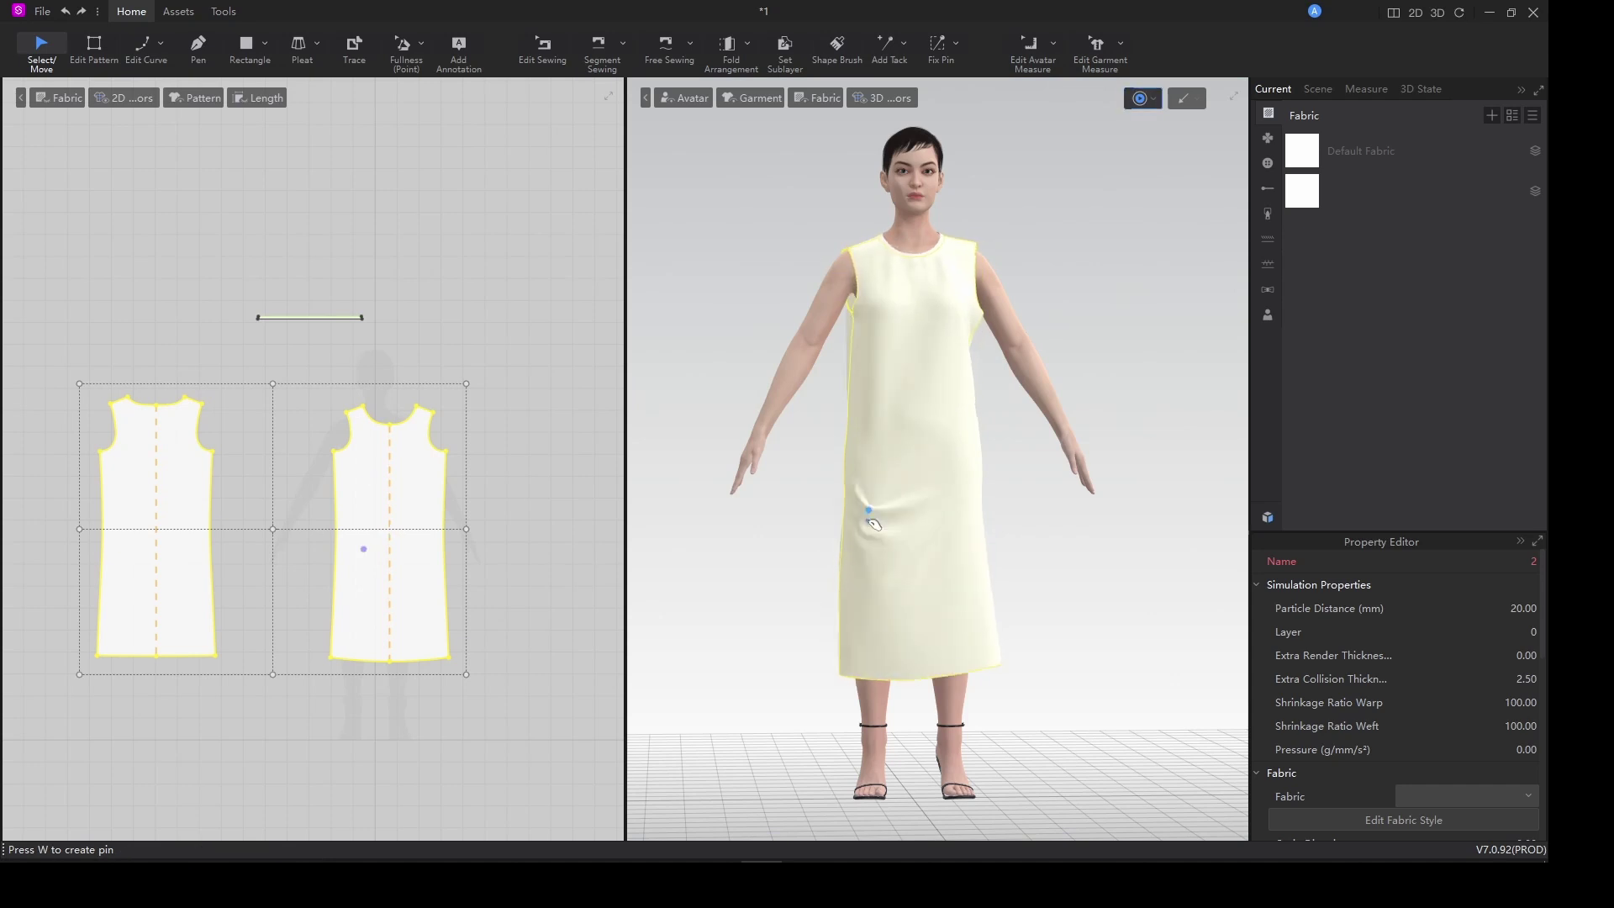
mouse_move(973, 482)
right_mouse_down()
mouse_move(938, 496)
mouse_move(973, 486)
right_mouse_up()
left_click(889, 335)
left_click_drag(964, 257, 977, 250)
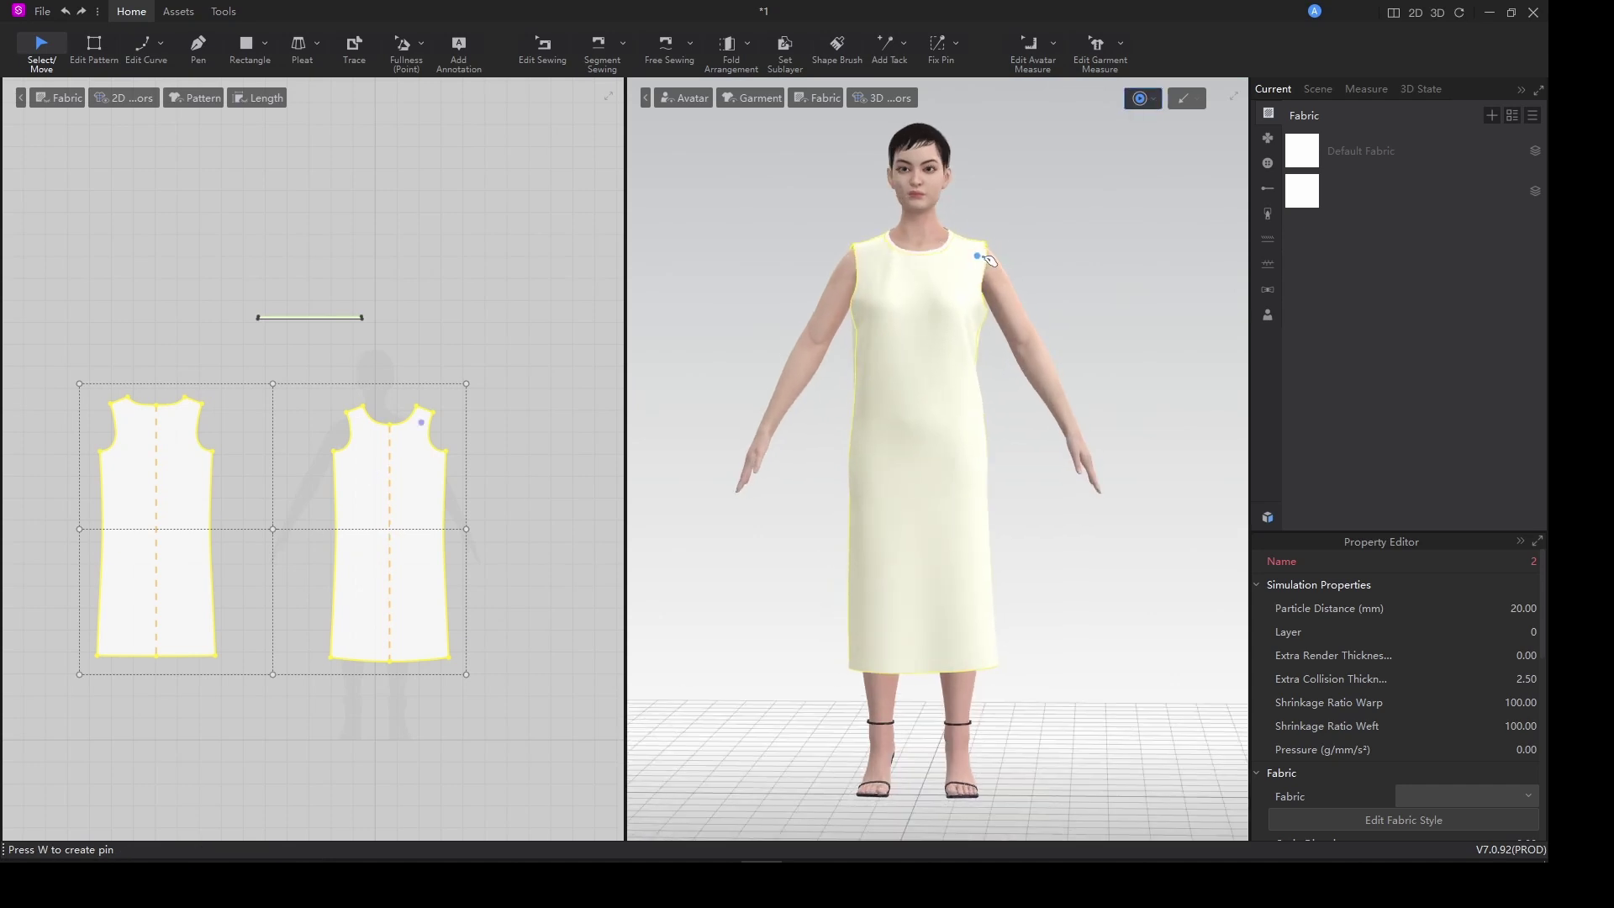
Delete the neckband pattern, resettle the dress at the shoulder, and save the project.
left_click(310, 317)
key("Delete")
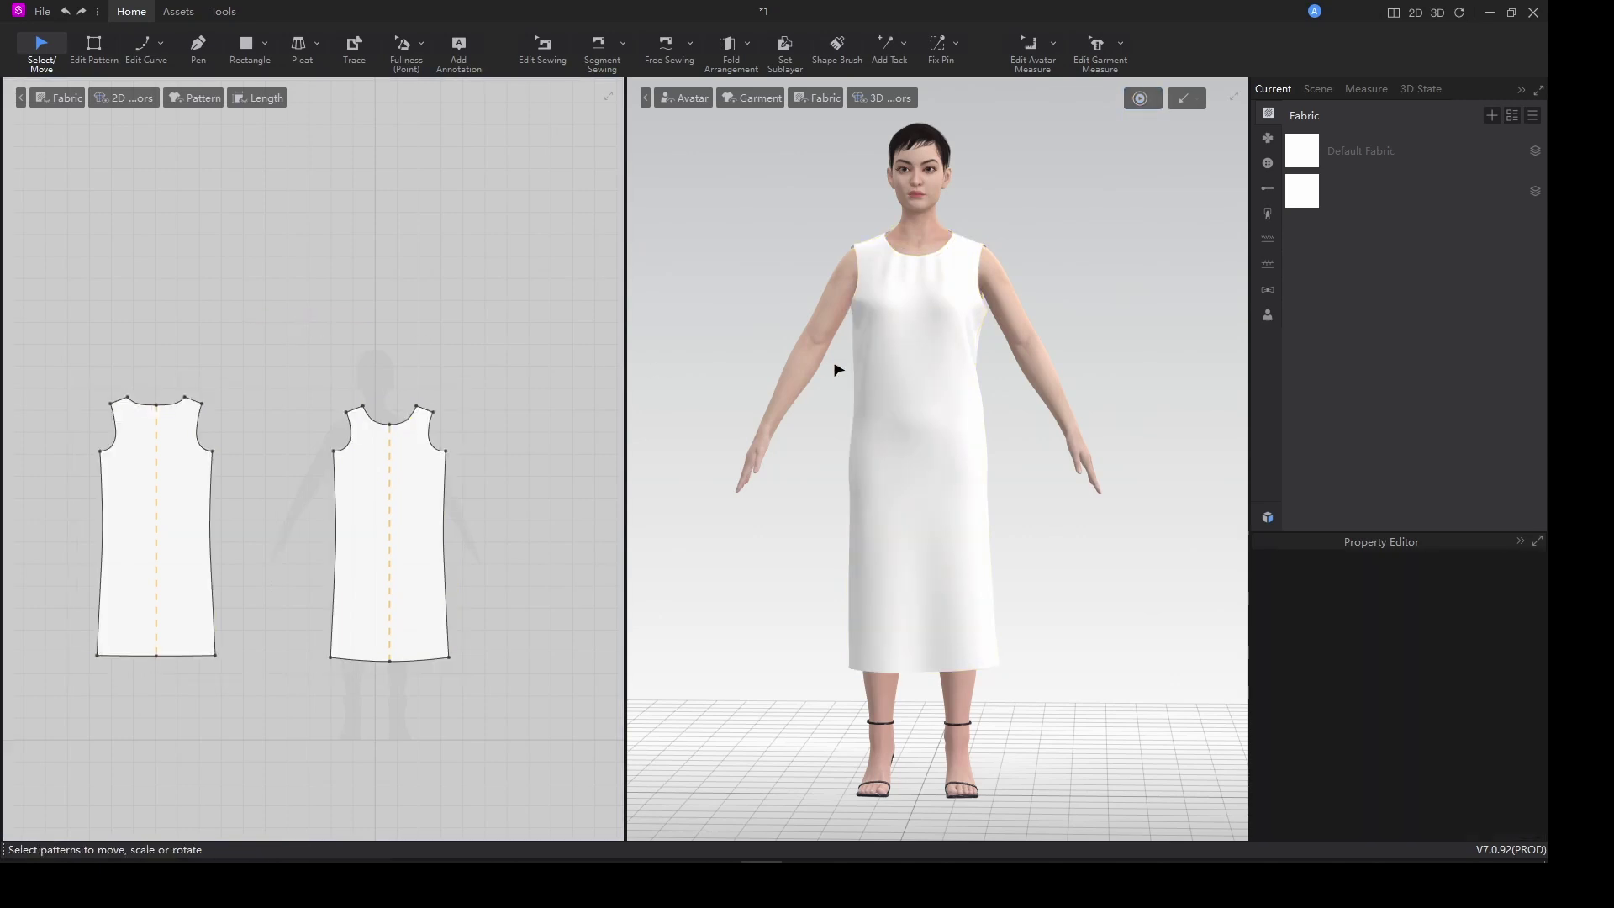
left_click(987, 258)
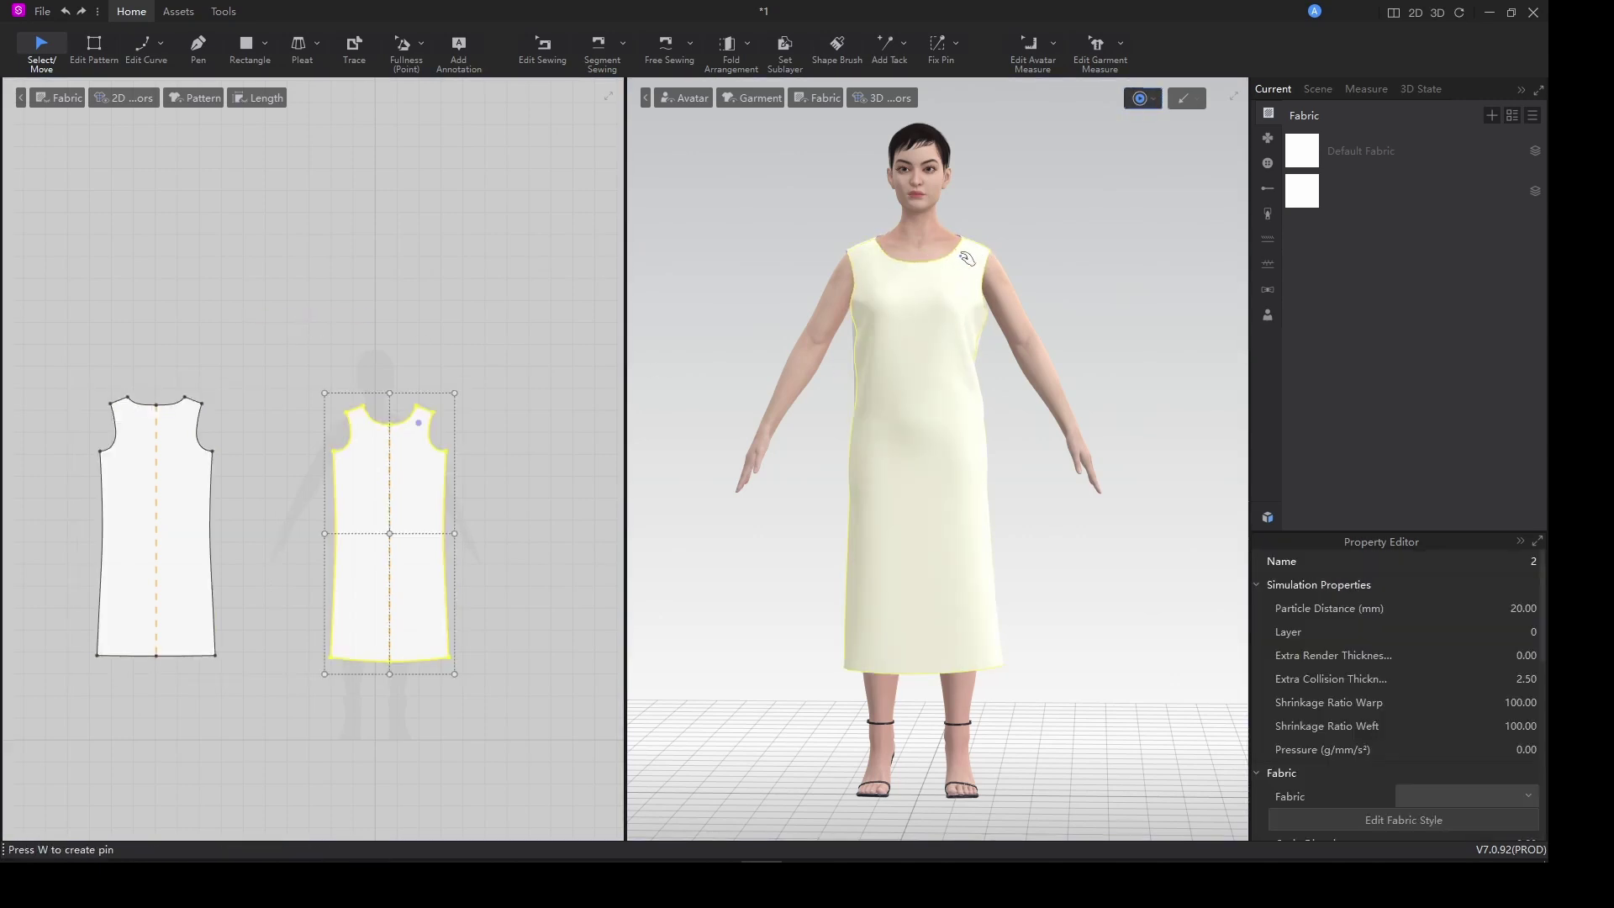
left_click(1050, 492)
key("ctrl+s")
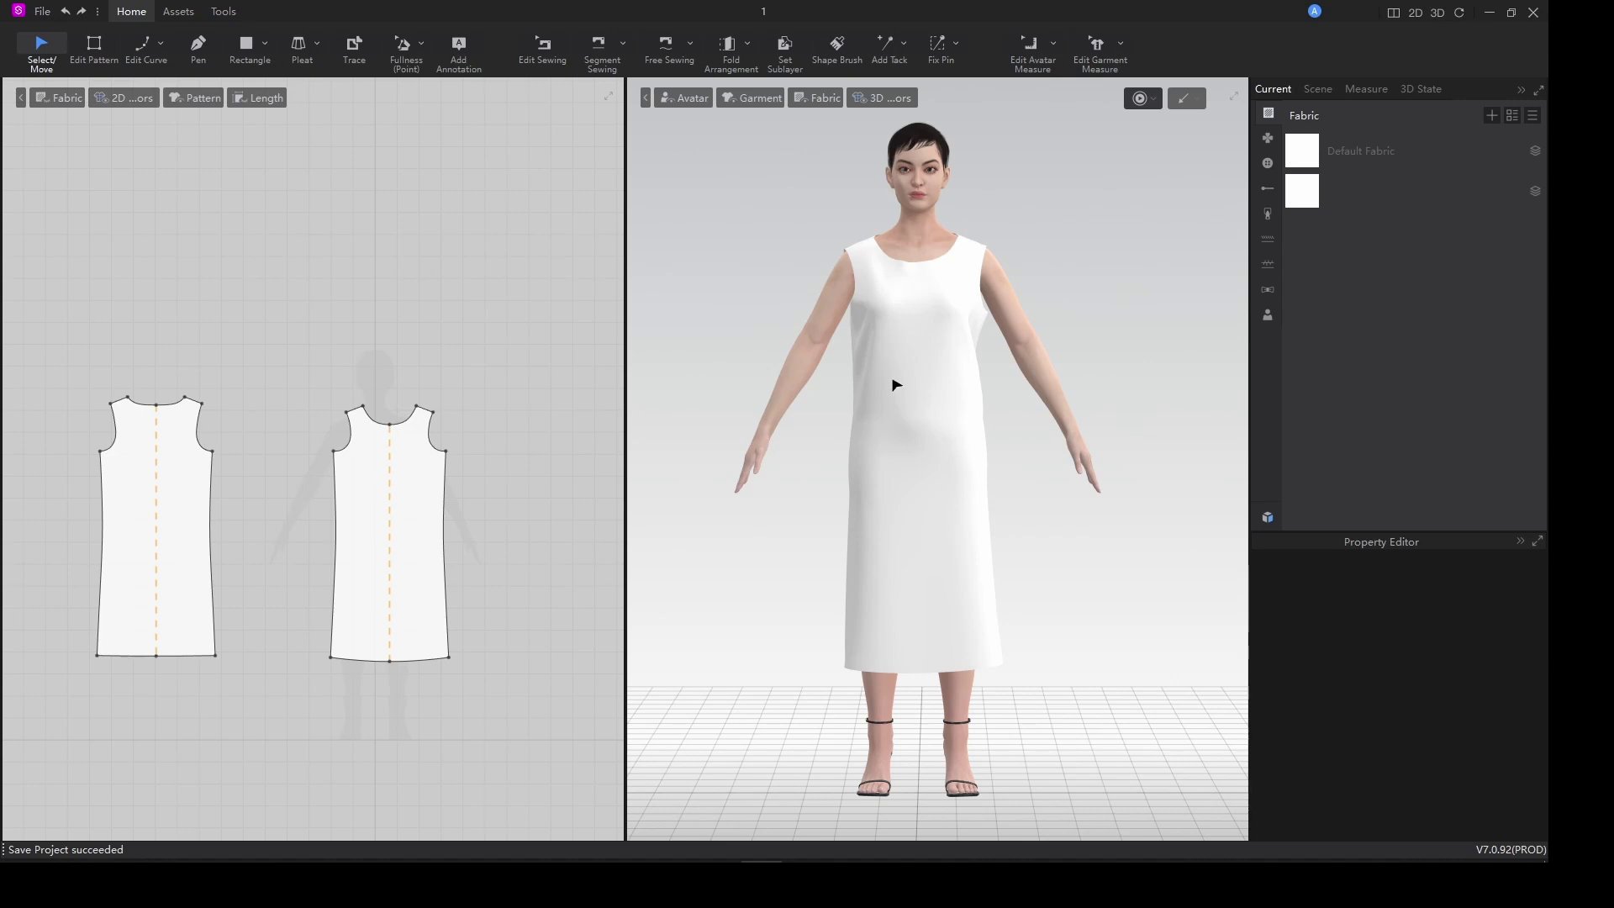
Make the garment fabric see-through by lowering its front material's alpha to 0.22.
left_click(1311, 155)
left_click(1302, 199)
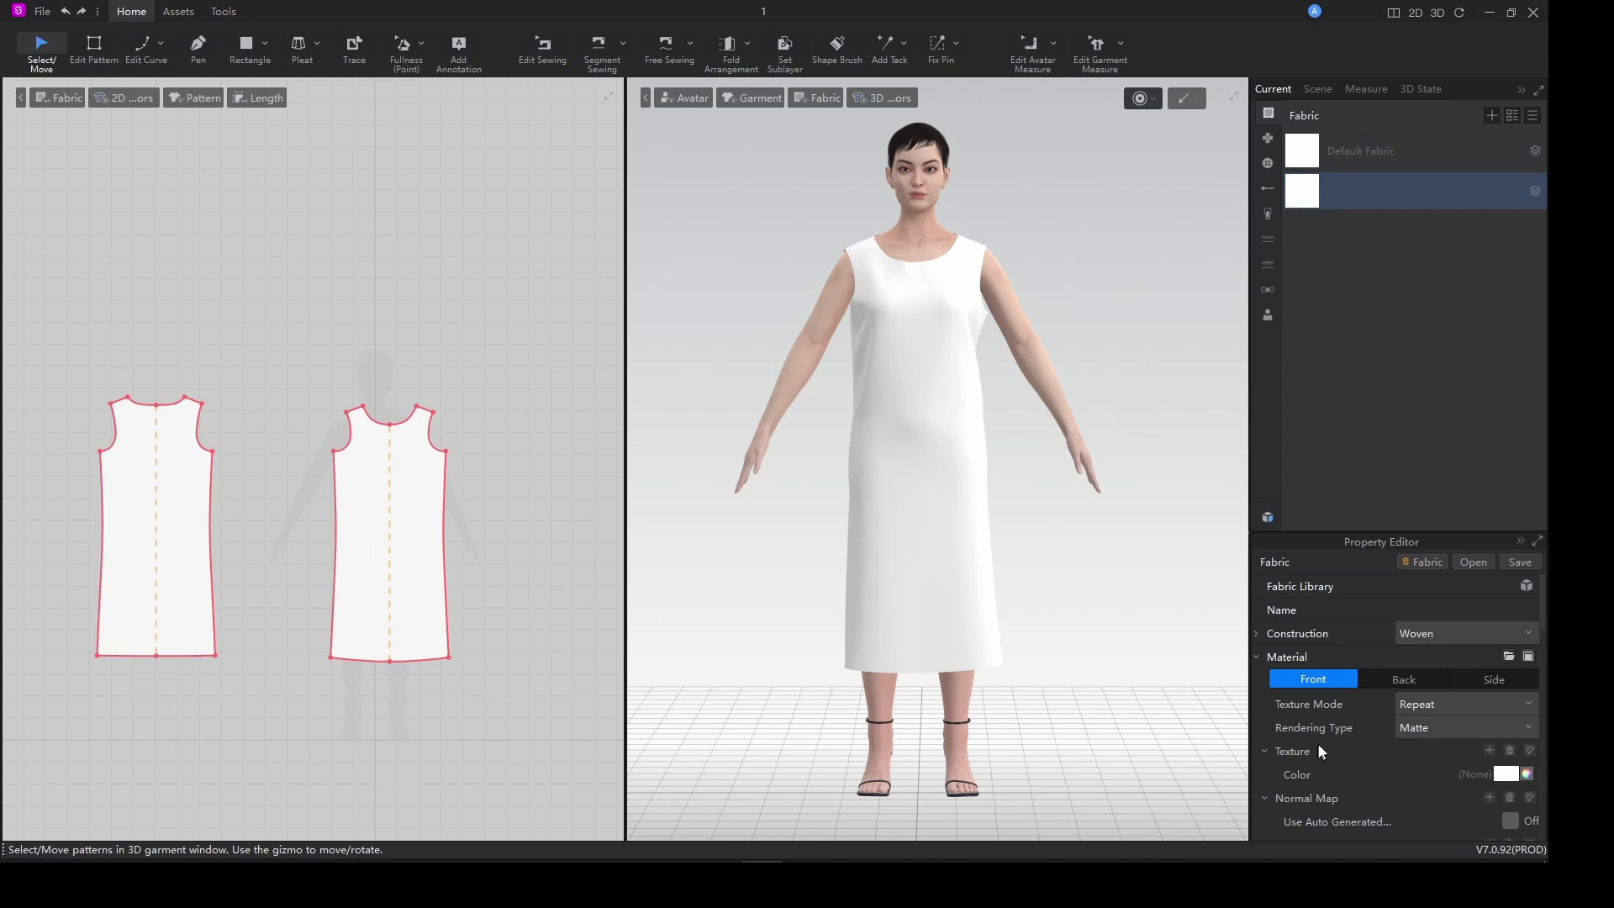
scroll(1328, 739, "down", 10)
scroll(1344, 738, "up", 5)
scroll(1343, 738, "up", 2)
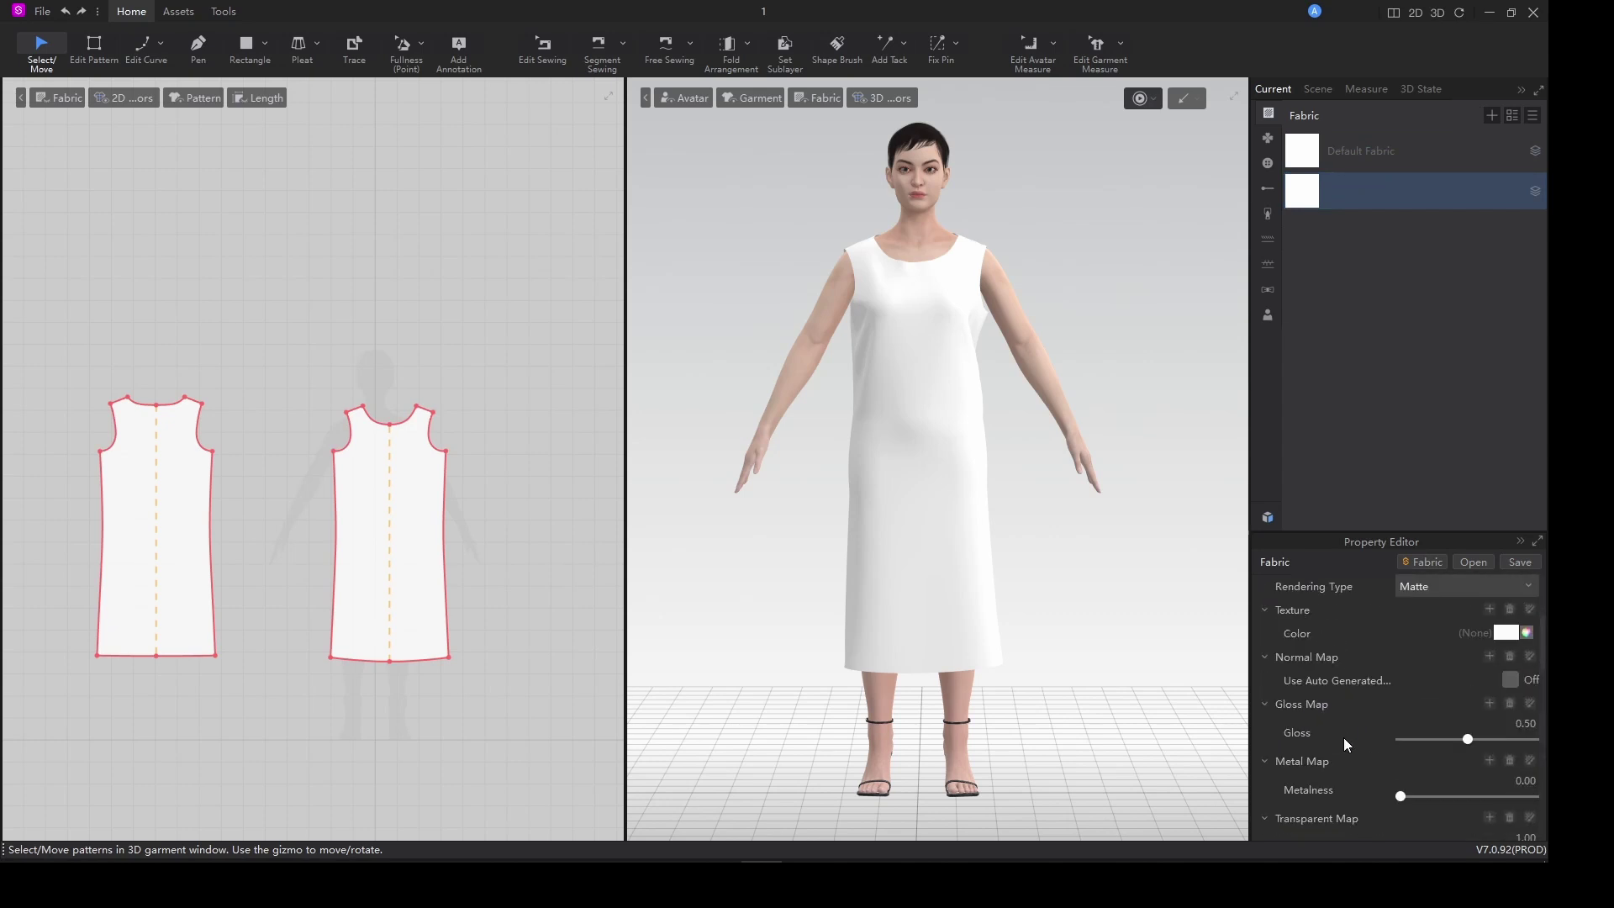
scroll(1358, 687, "down", 3)
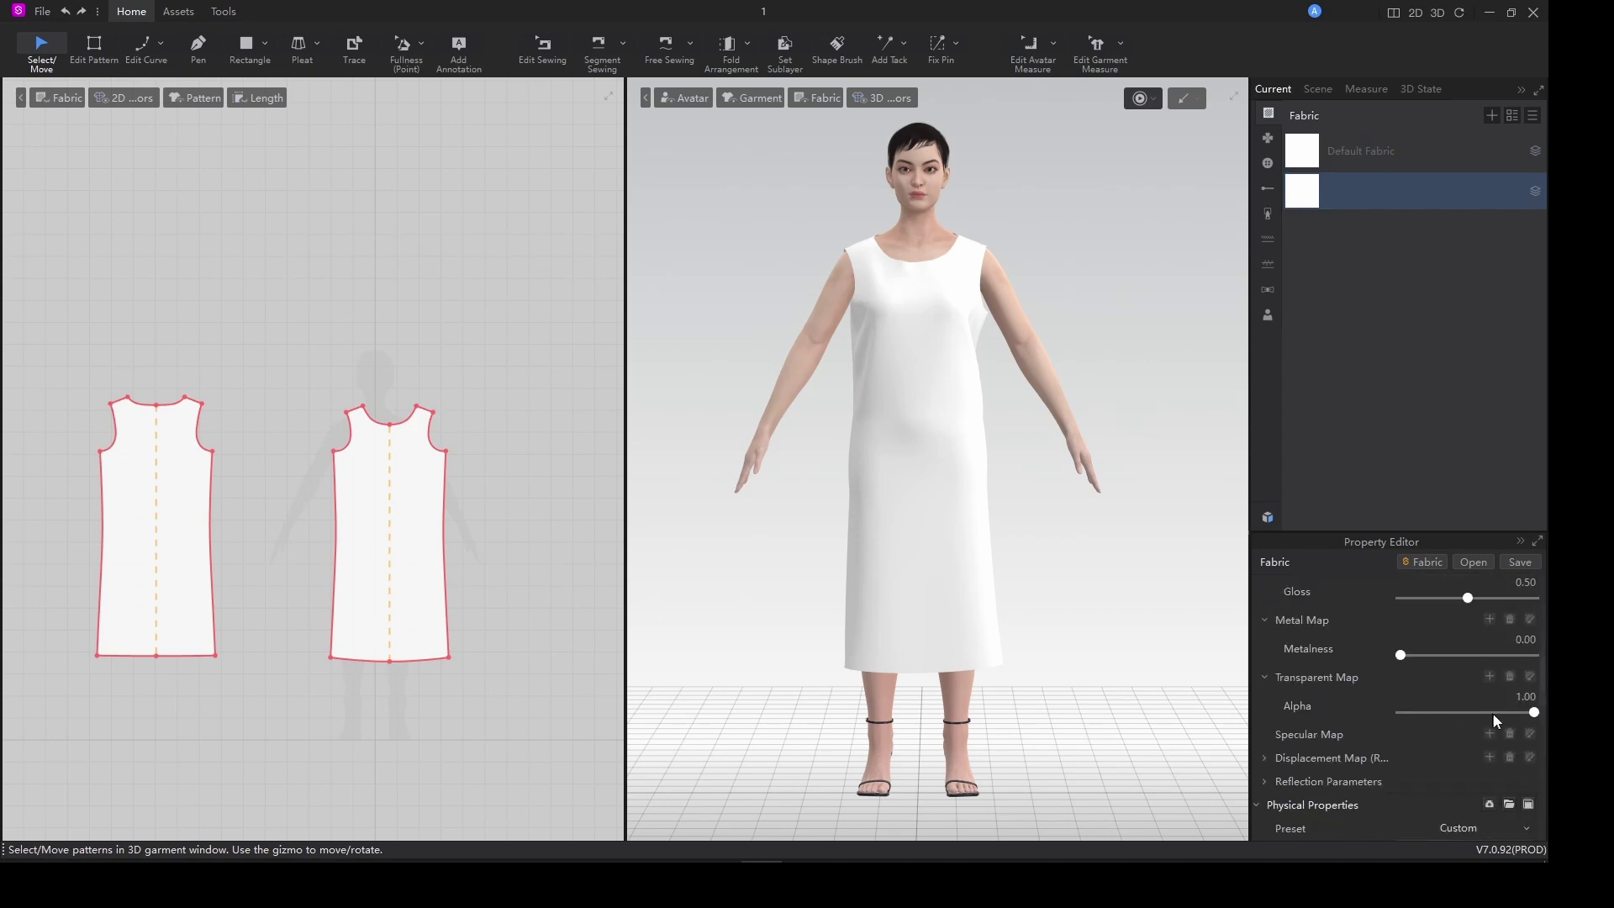
left_click_drag(1515, 713, 1429, 714)
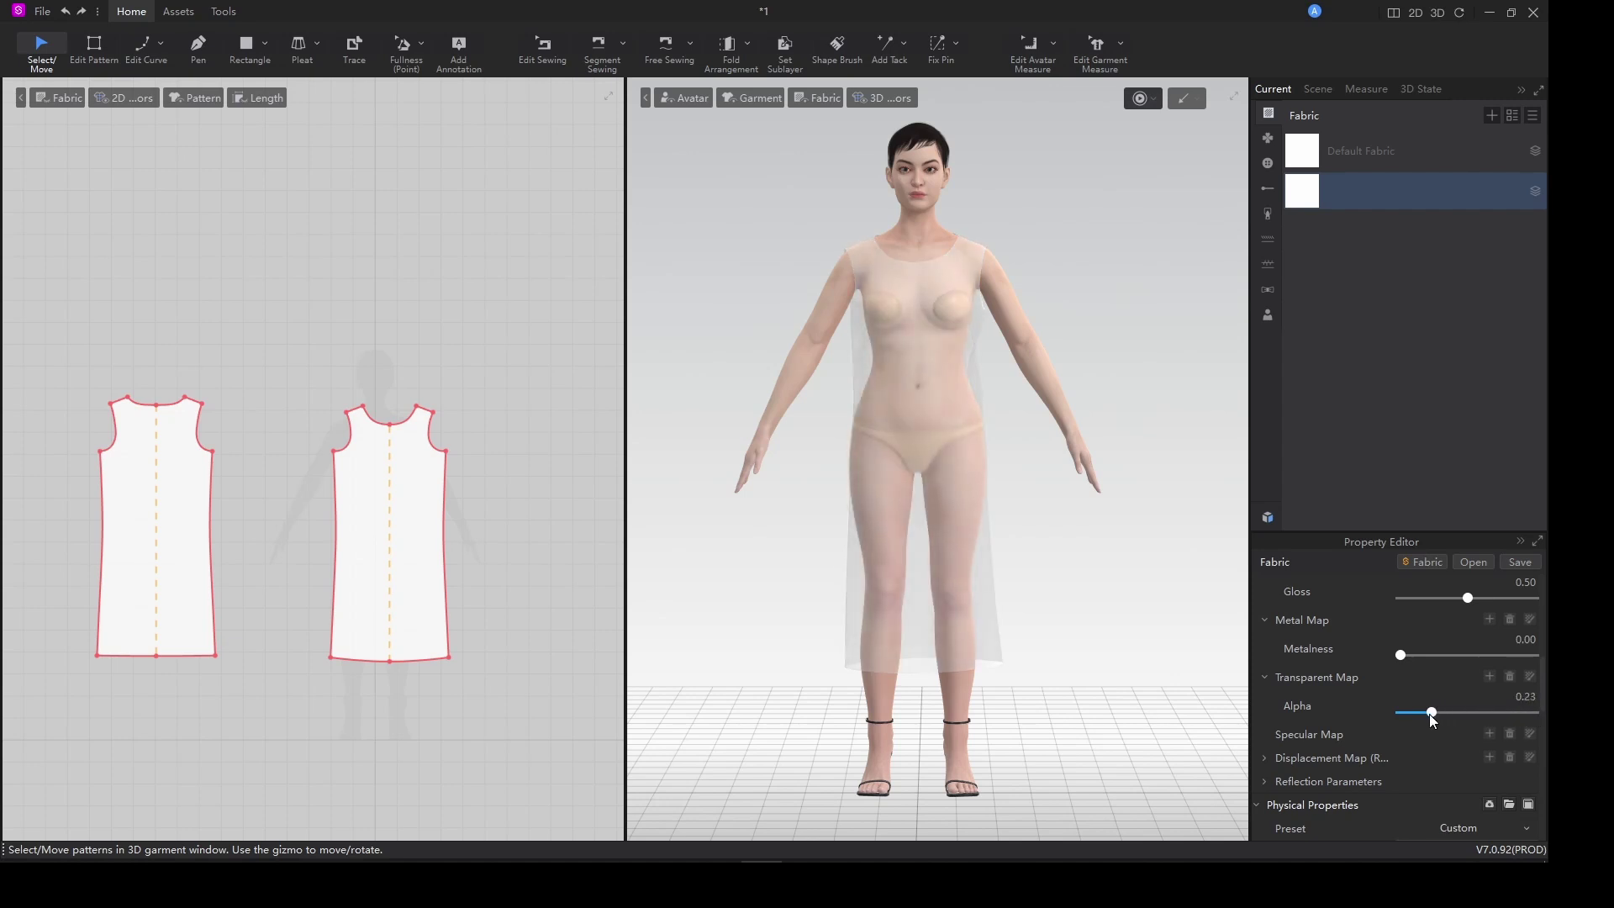
Add a point on the front pattern's side seam 11.79 cm below the armhole.
scroll(902, 347, "up", 5)
middle_click_drag(900, 344, 903, 401)
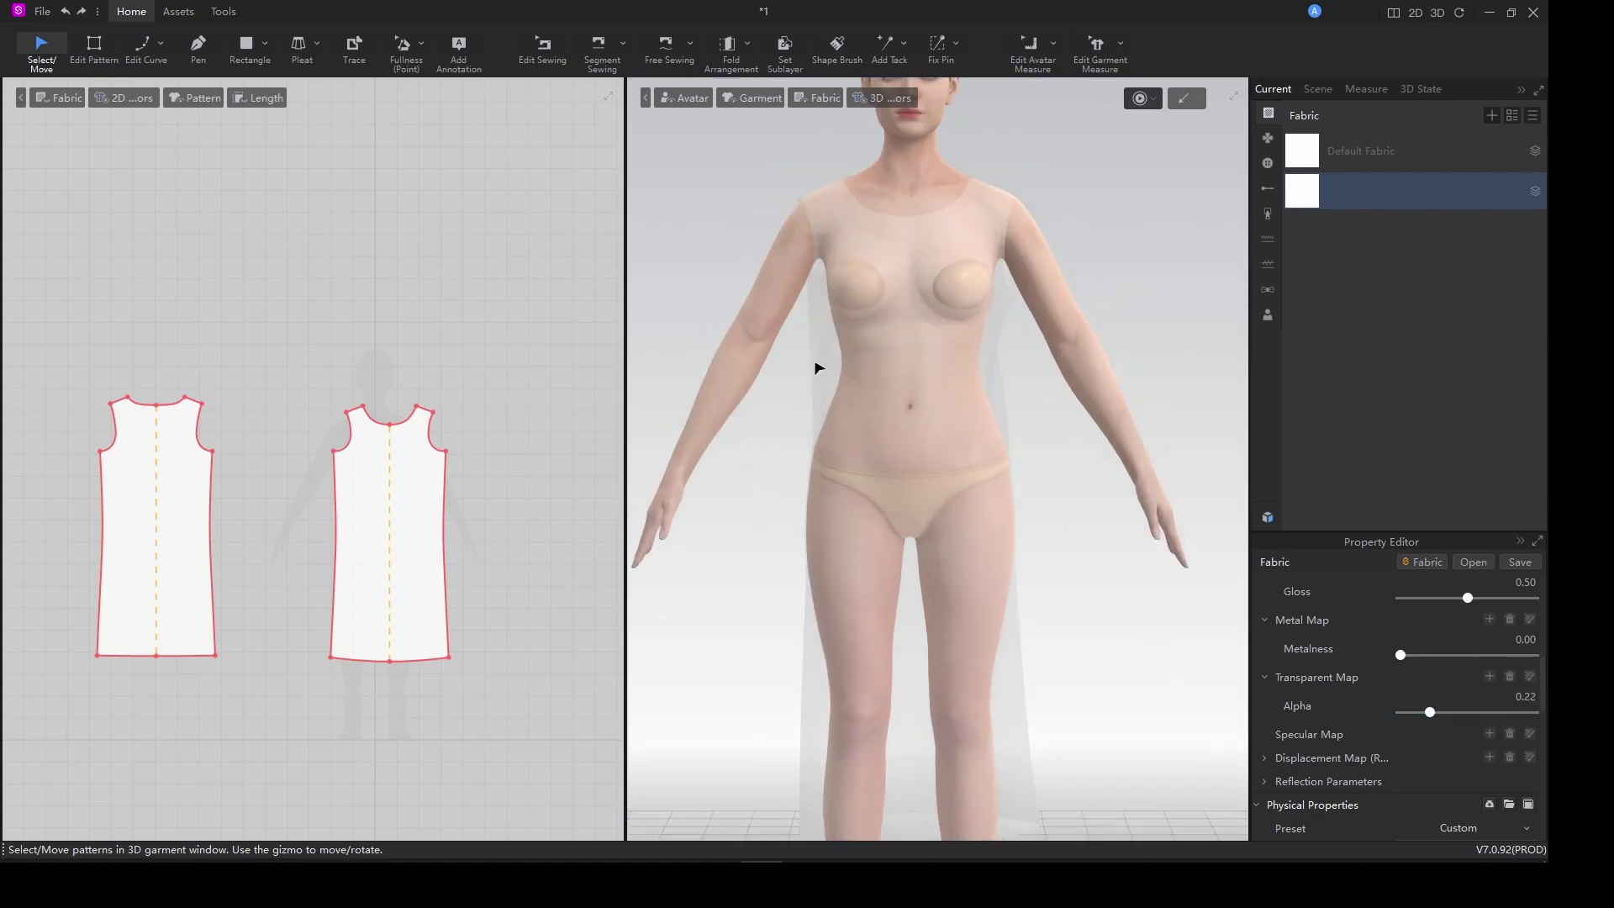
left_click(815, 366)
scroll(210, 476, "up", 1)
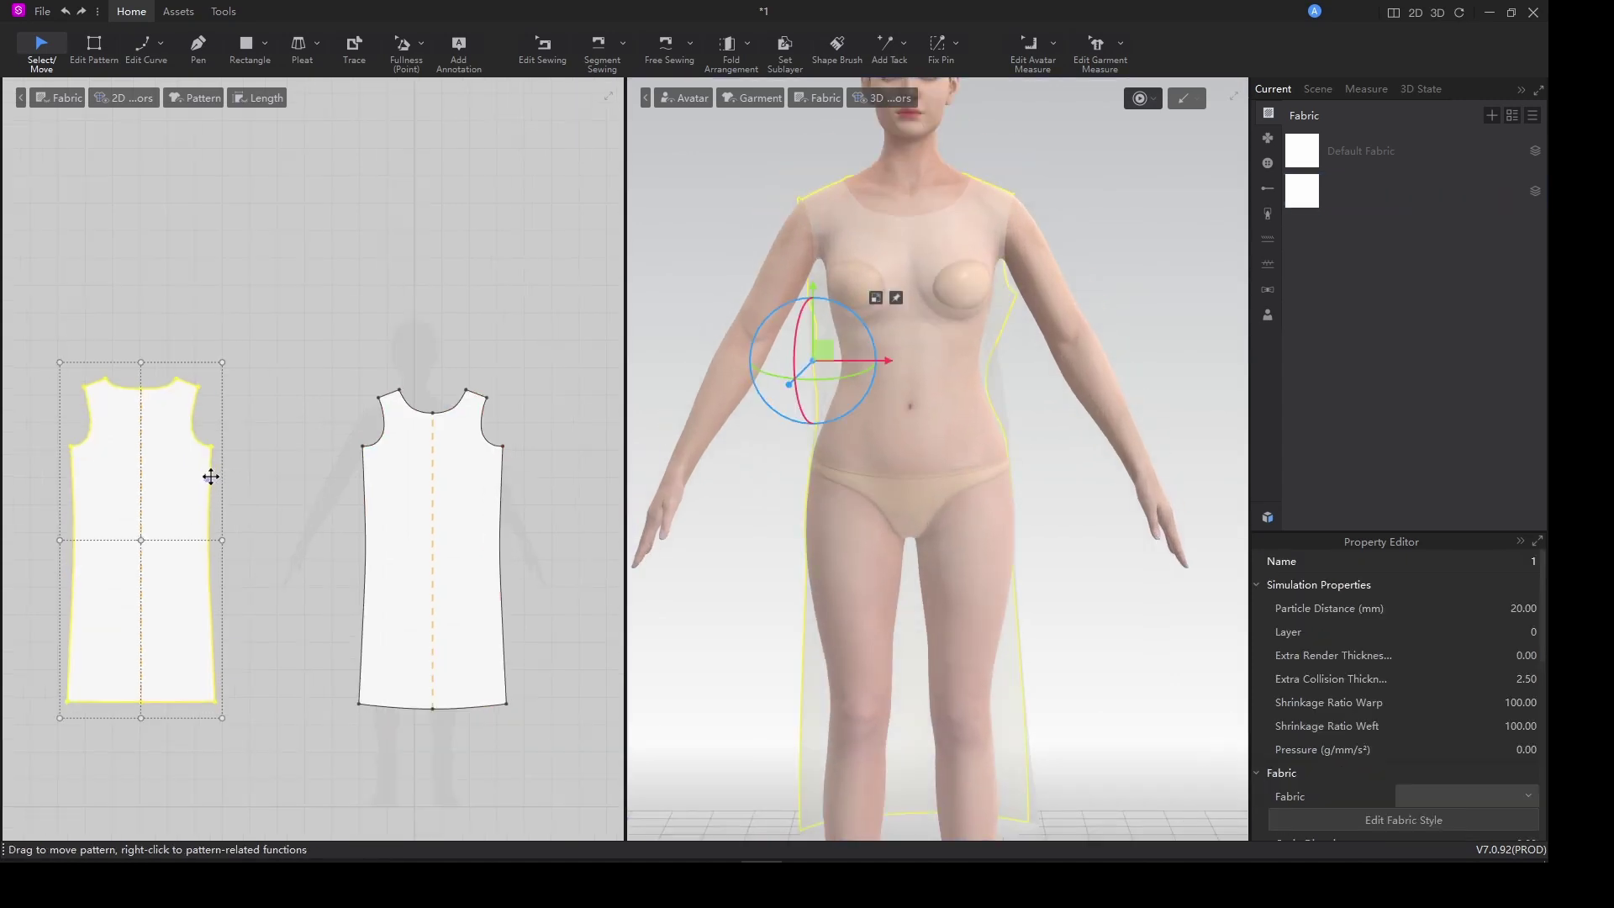
key("x")
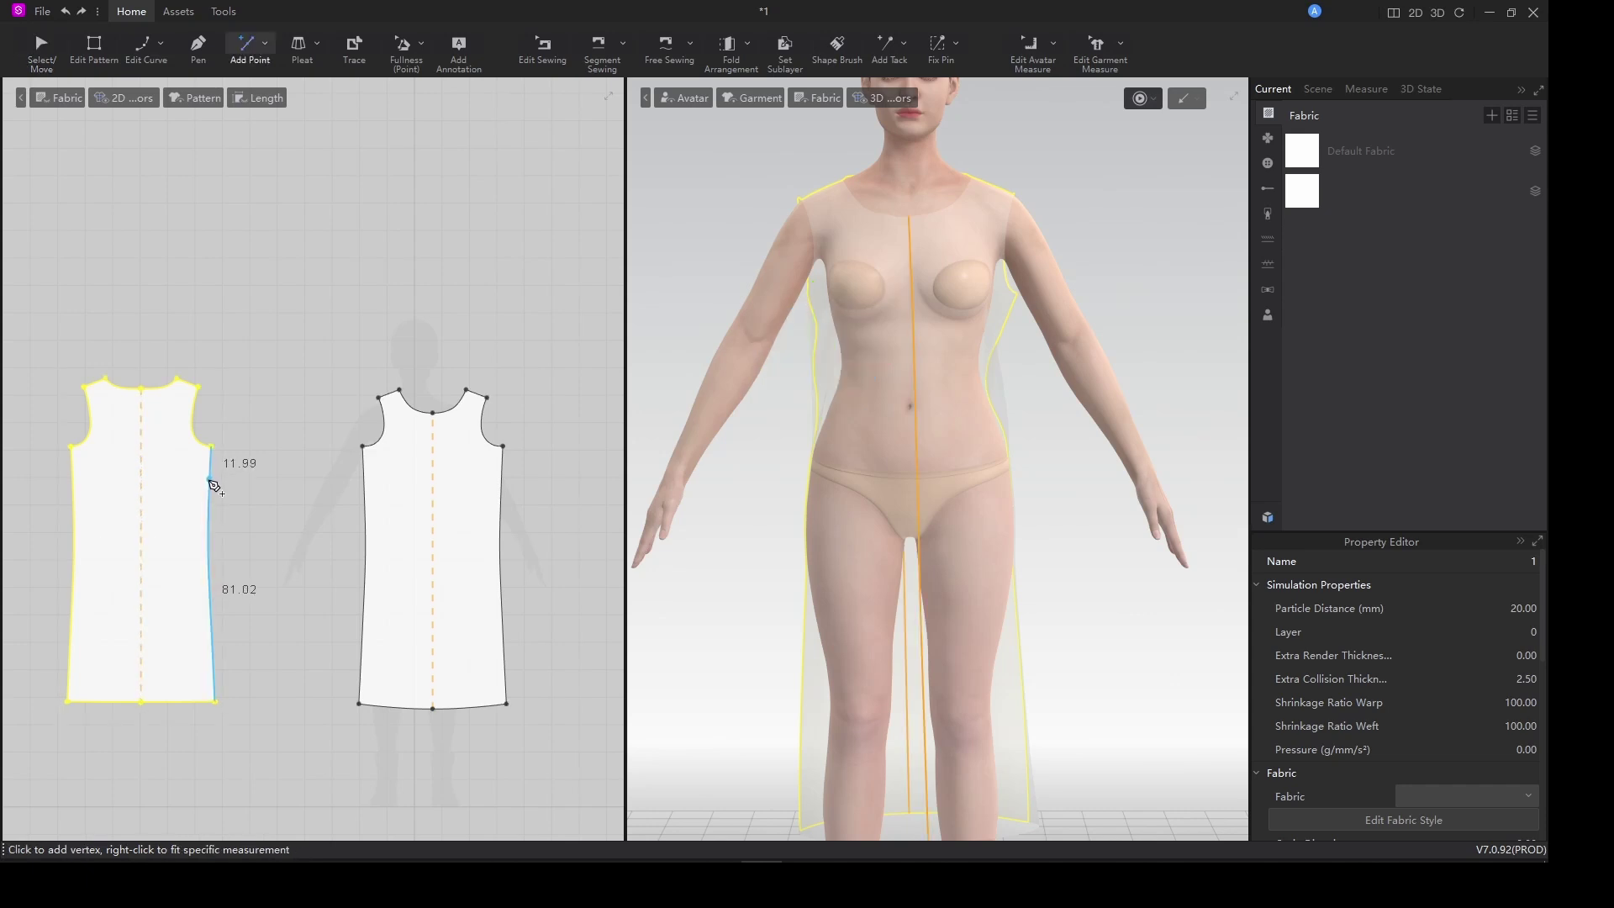
left_click(813, 373)
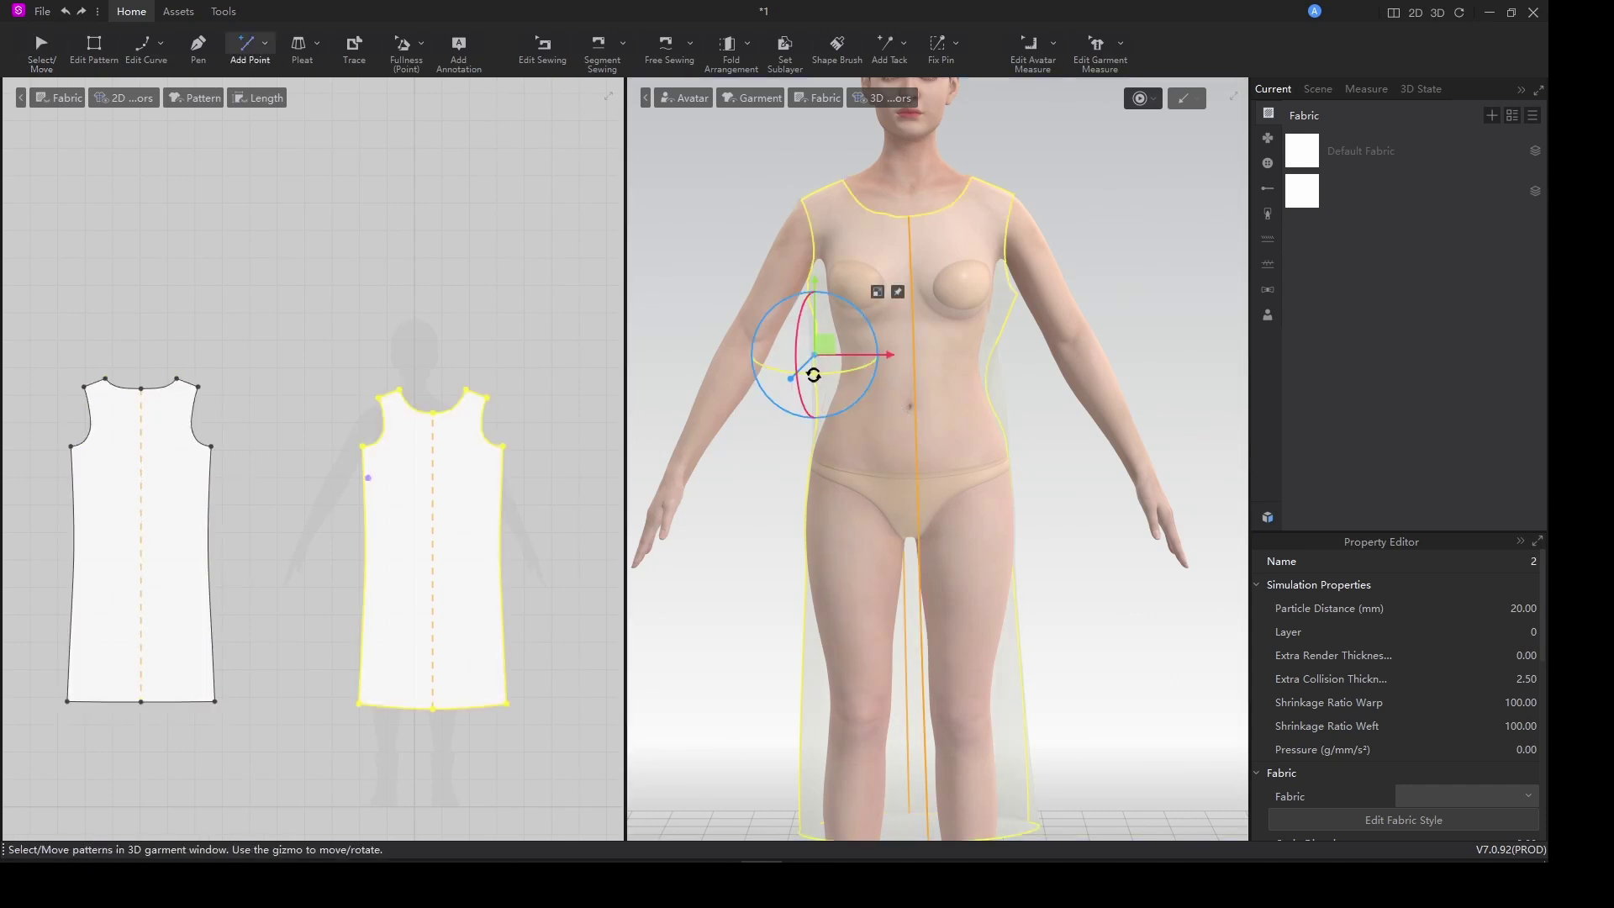
right_click(367, 480)
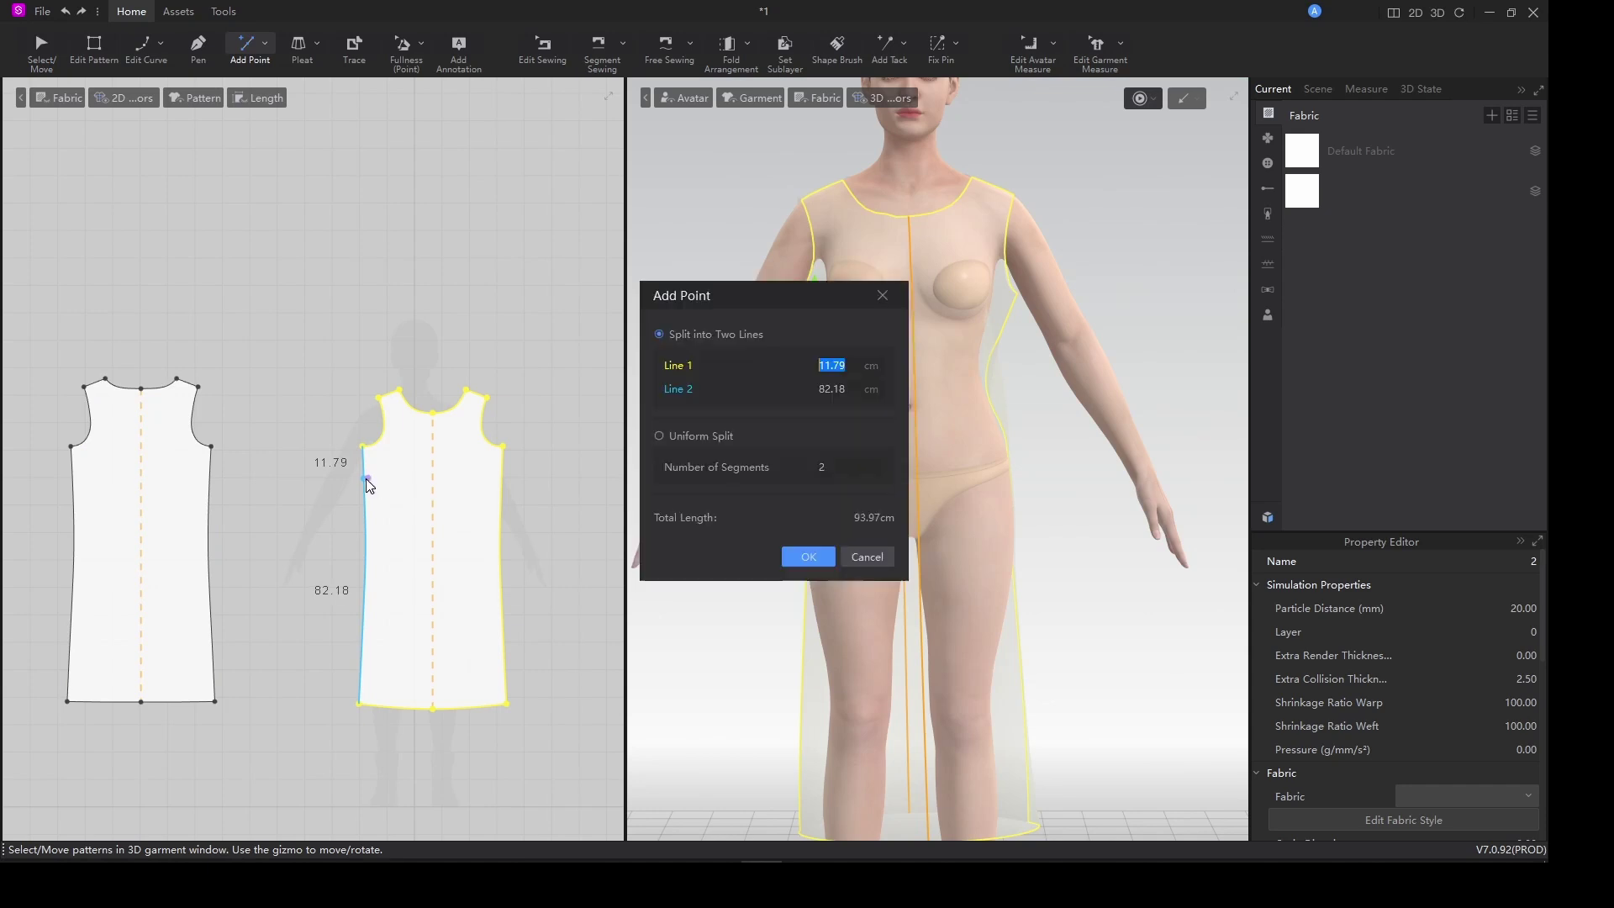
left_click(809, 556)
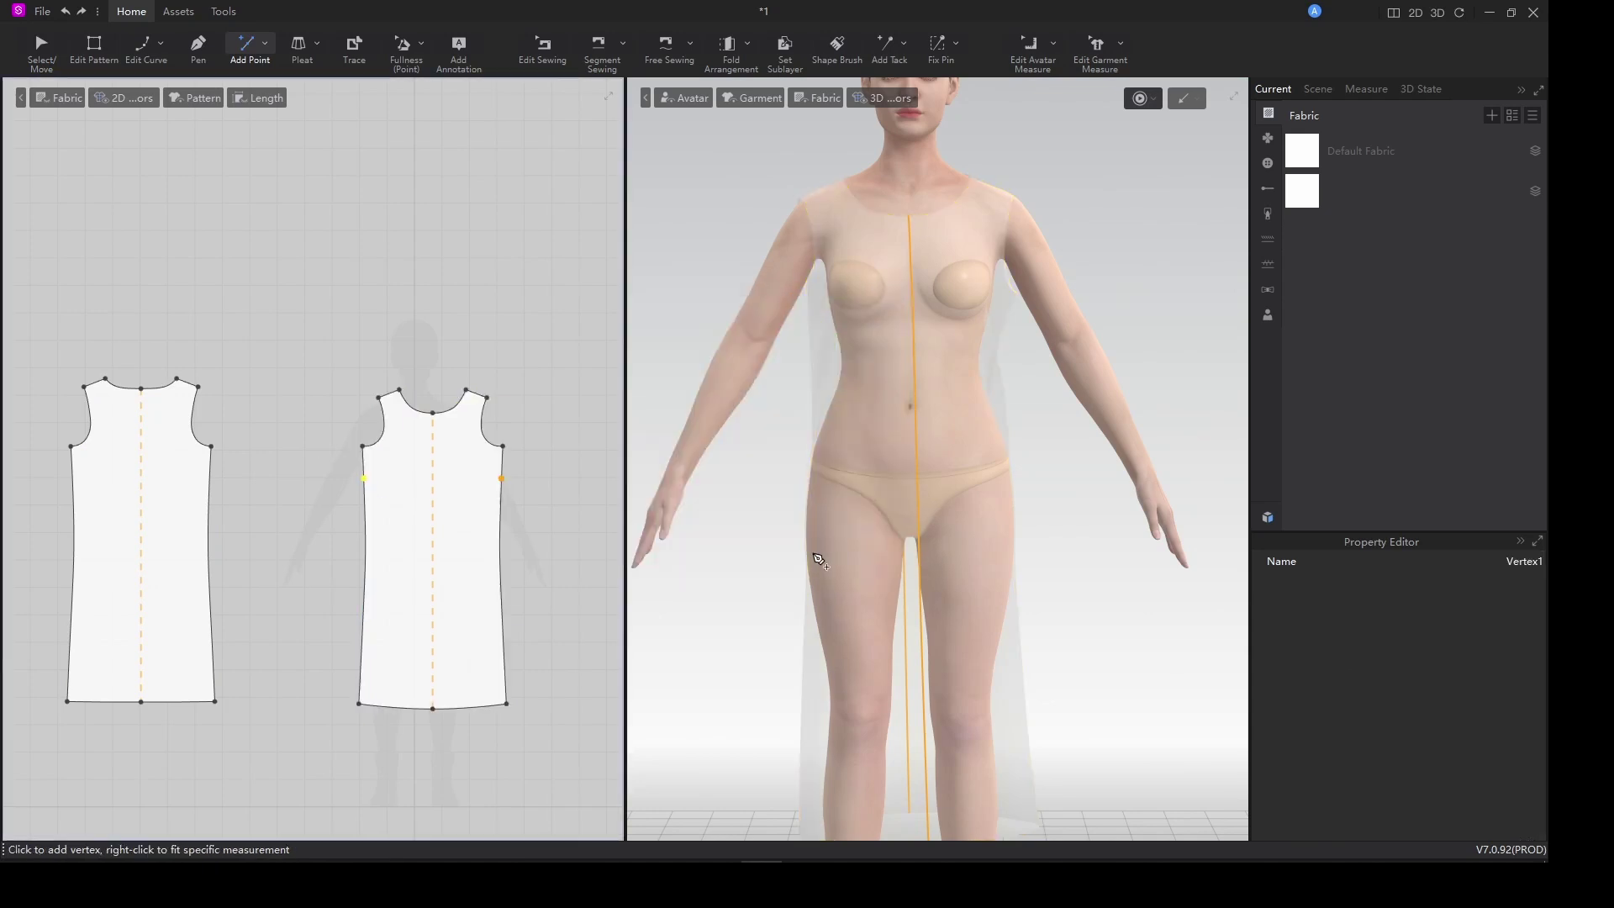
Add a matching point on the back pattern's side seam 11.79 cm below the armhole.
right_click(210, 477)
type("11.79")
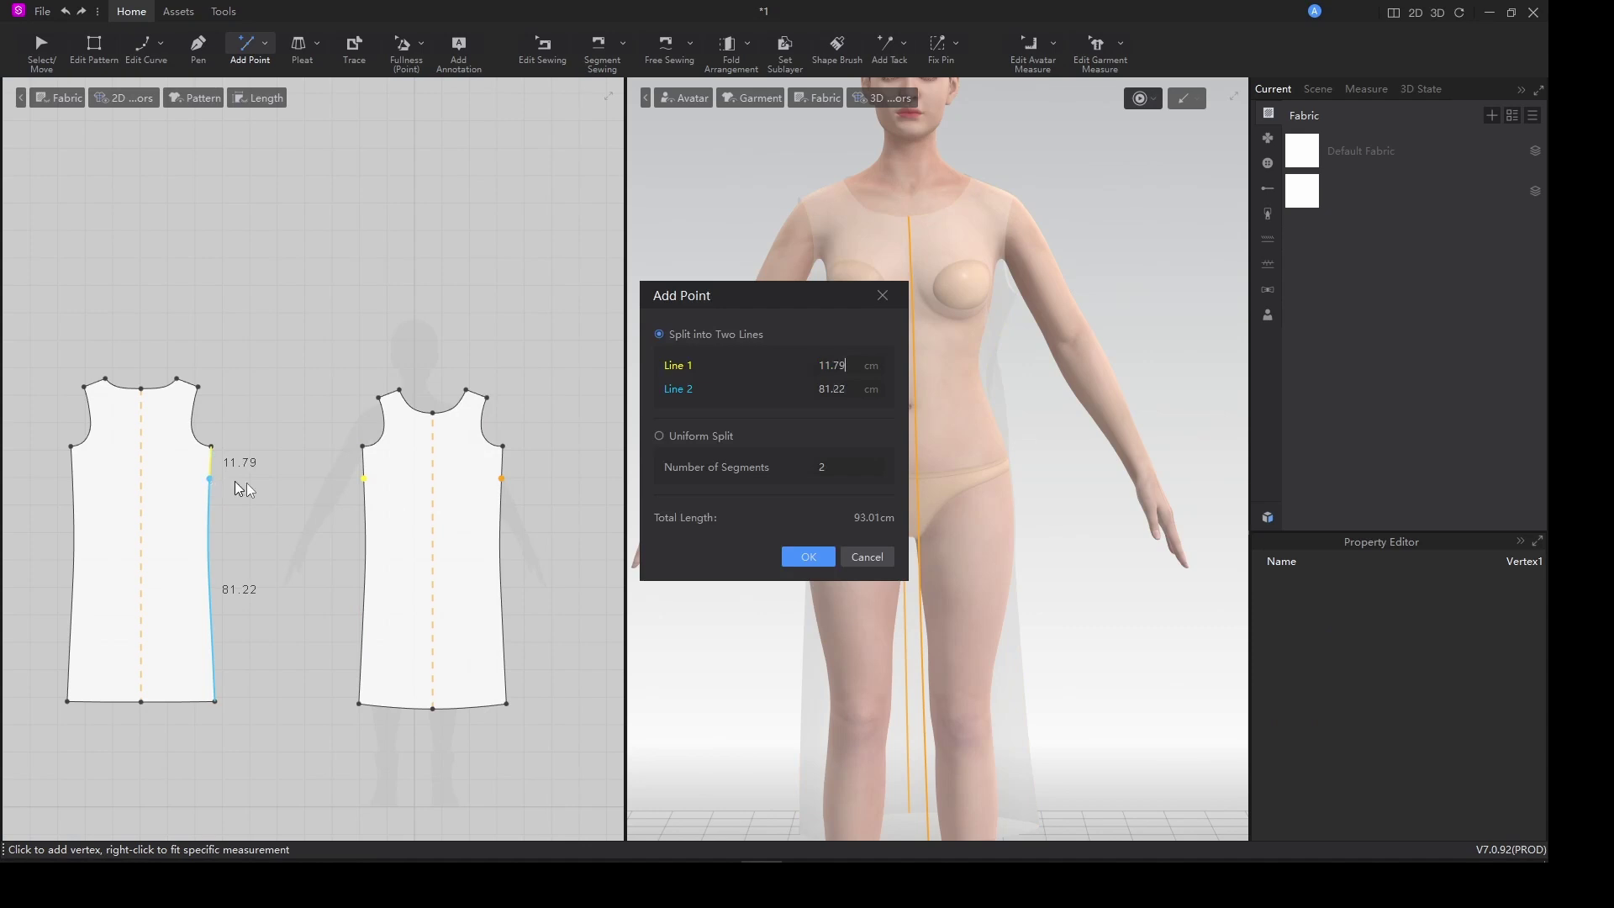
left_click(803, 559)
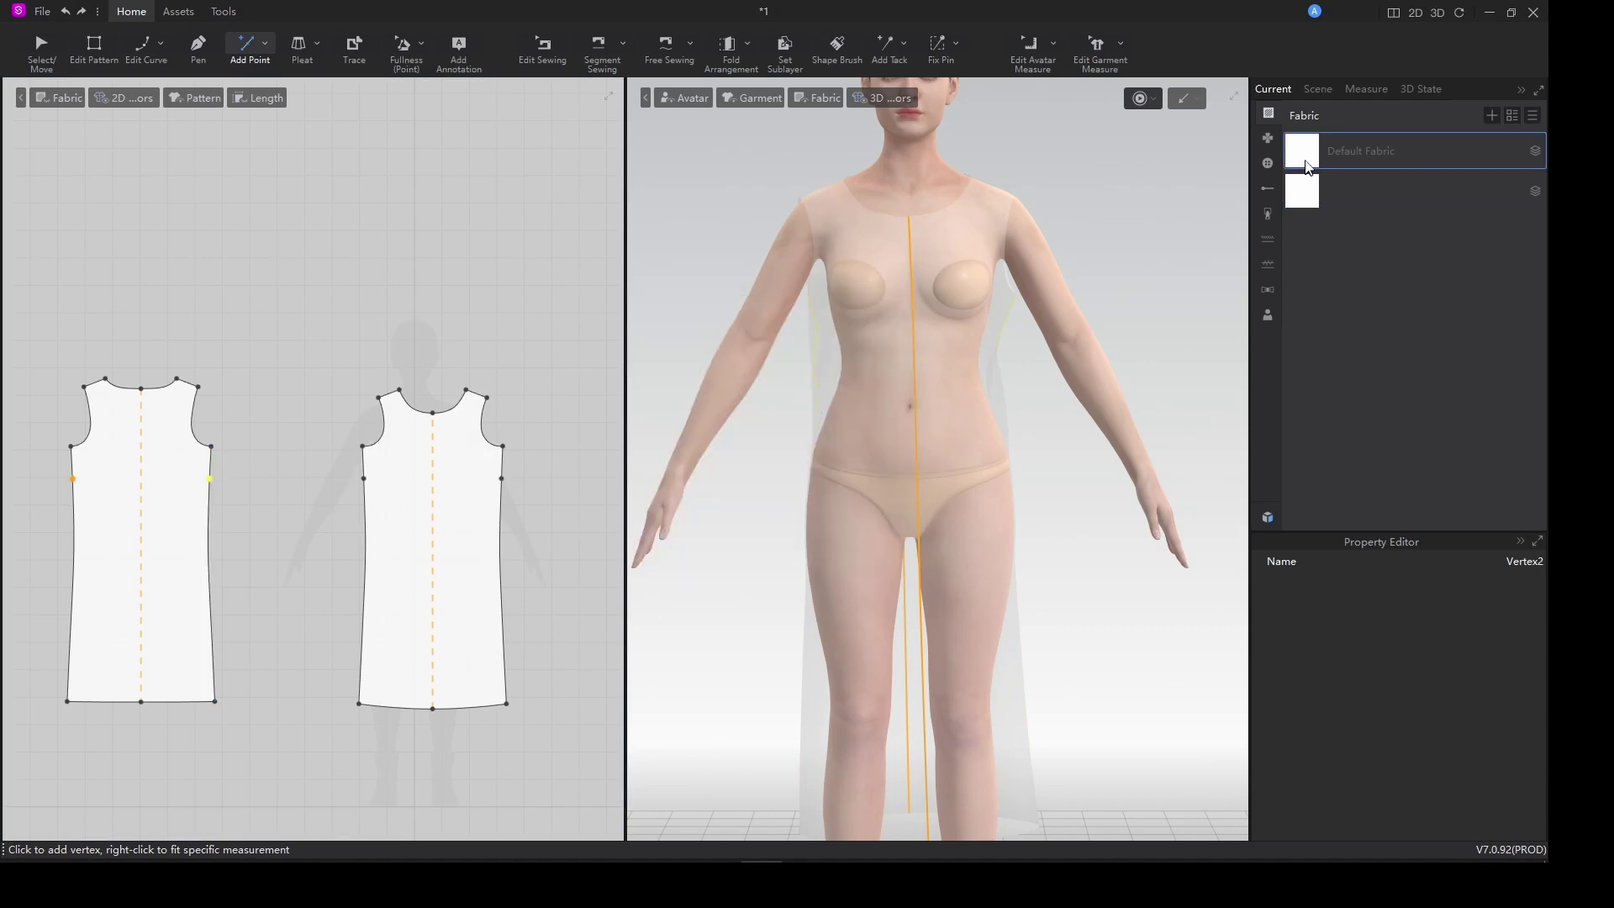
Return the garment fabric's alpha to full opacity.
left_click(1310, 192)
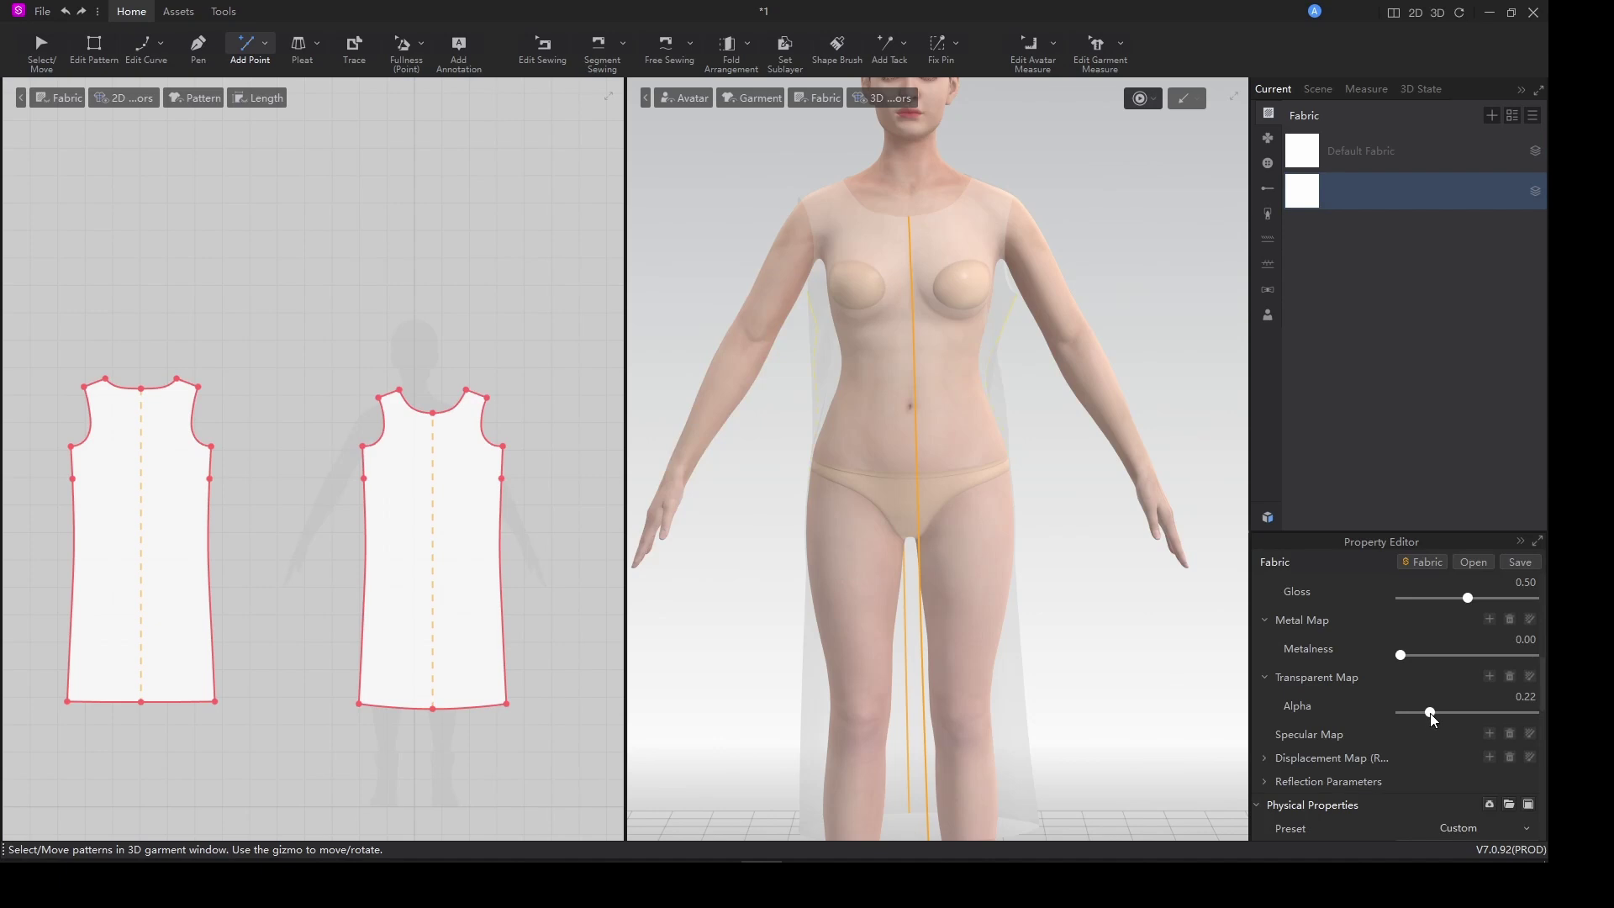
left_click_drag(1430, 713, 1551, 719)
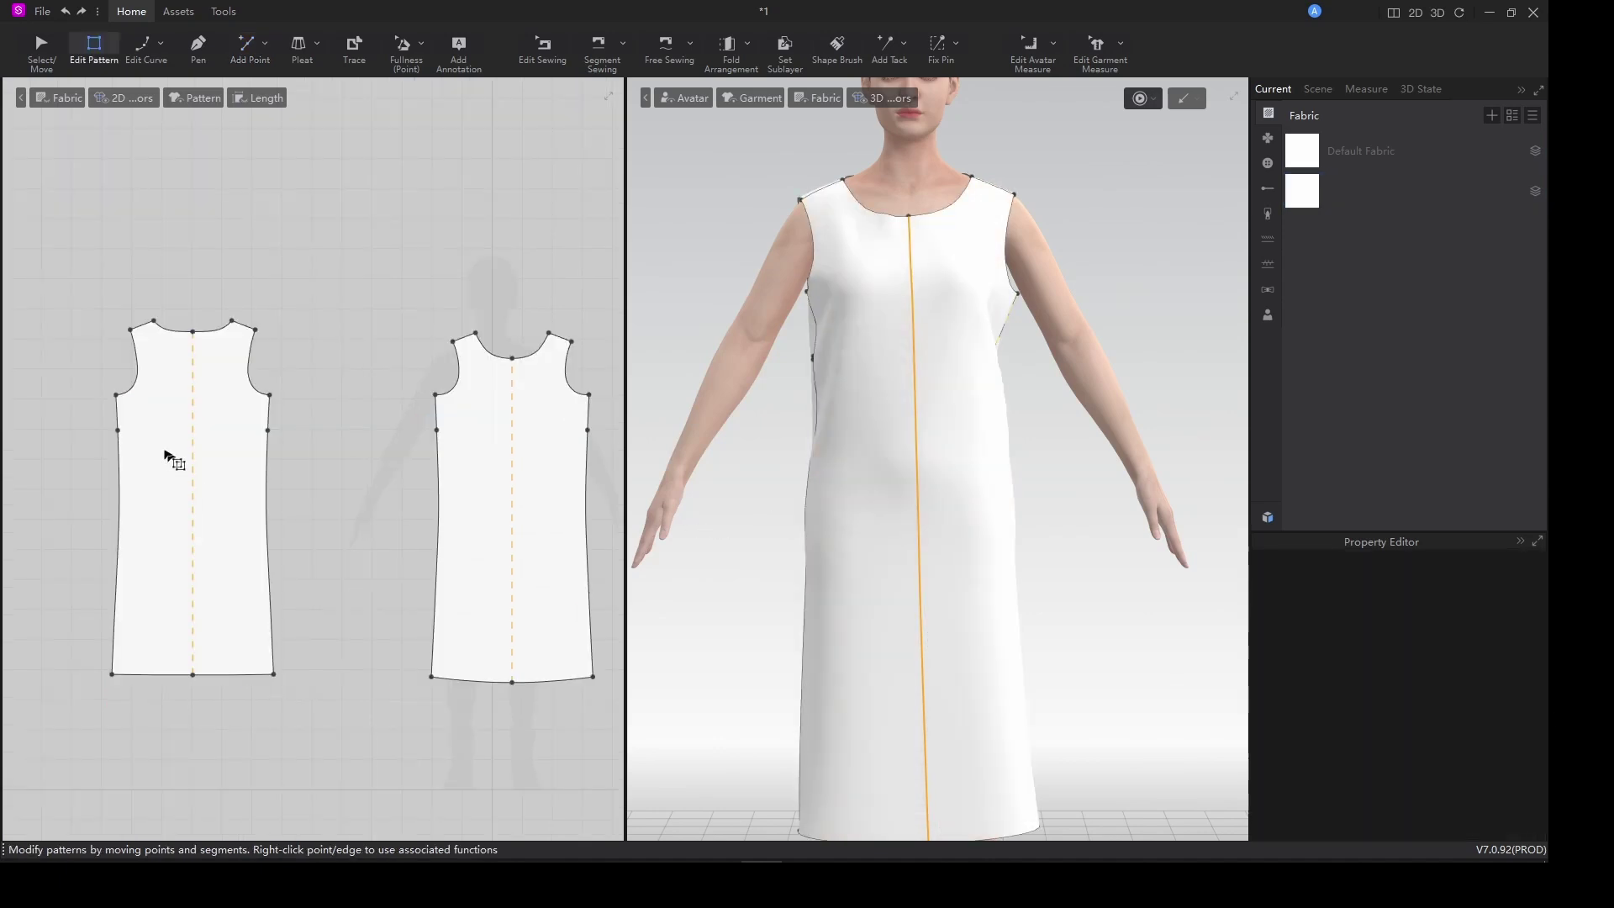
Move the shoulder and armhole edges of the back and front patterns inward to narrow the upper bodice.
left_click_drag(53, 288, 173, 423)
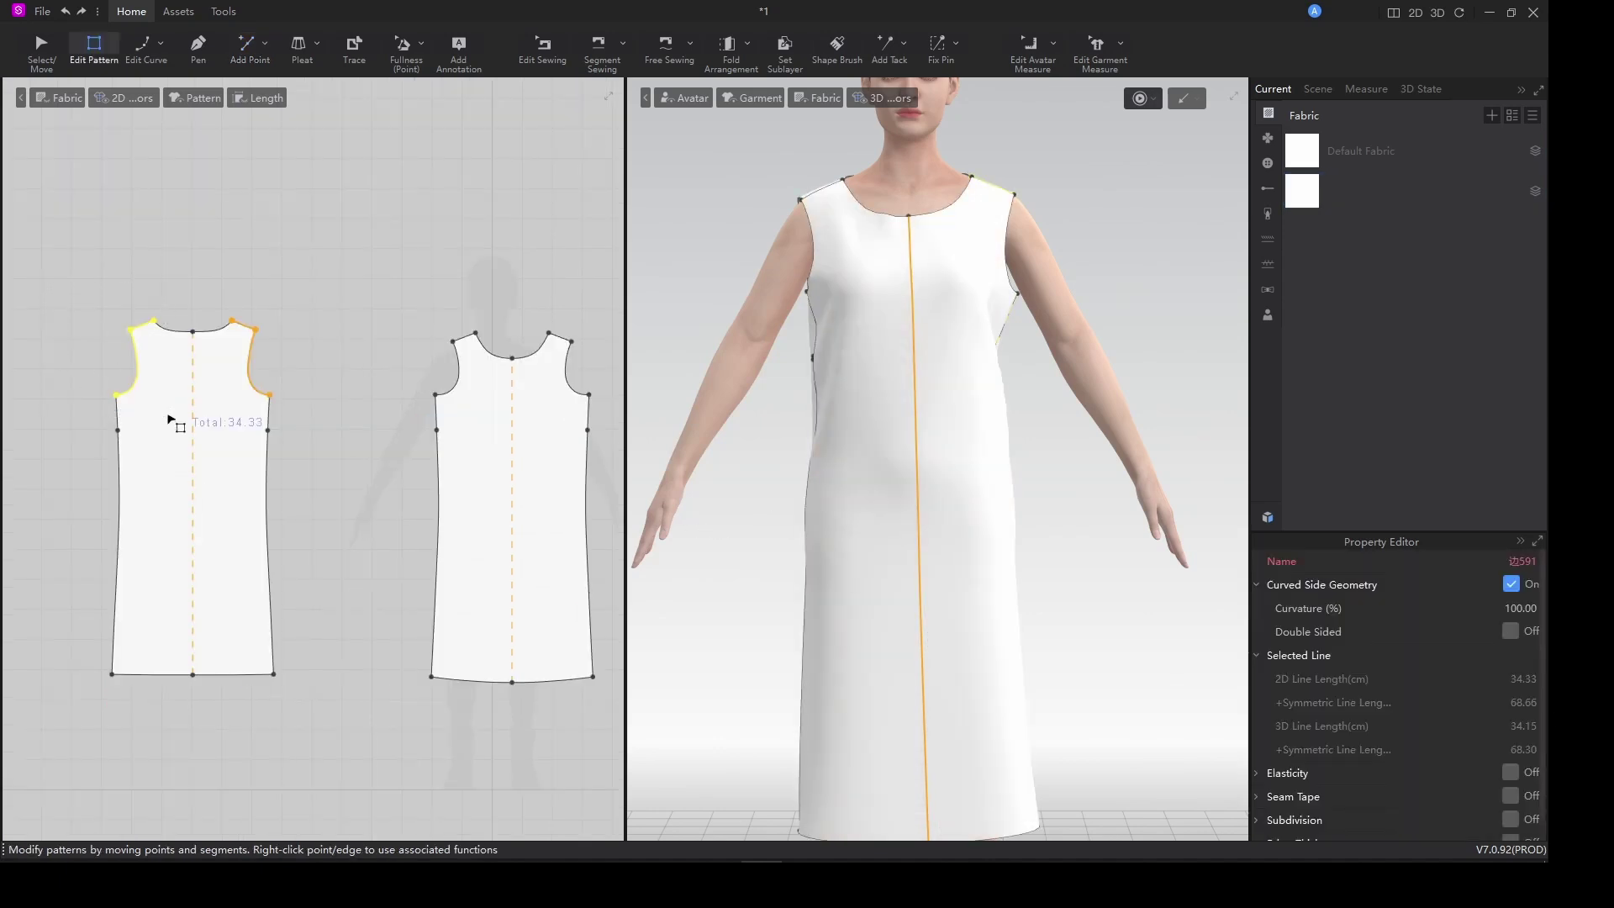
left_click_drag(360, 304, 461, 413, "shift")
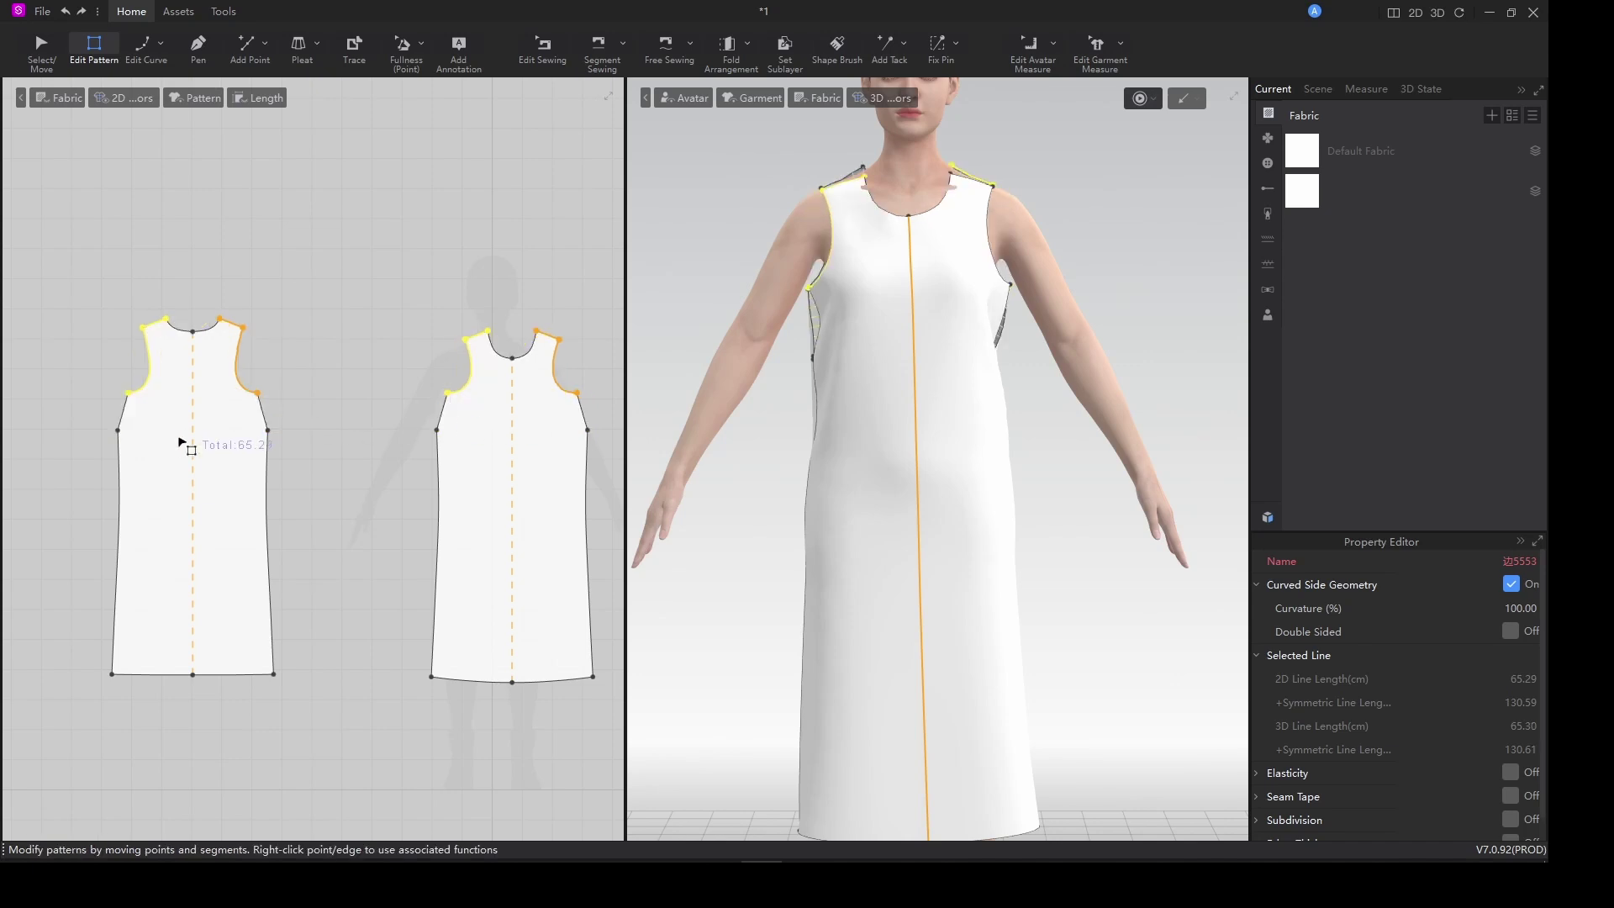
Move the side-seam points below the armholes inward on both body patterns and simulate the slimmer dress.
left_click(117, 431)
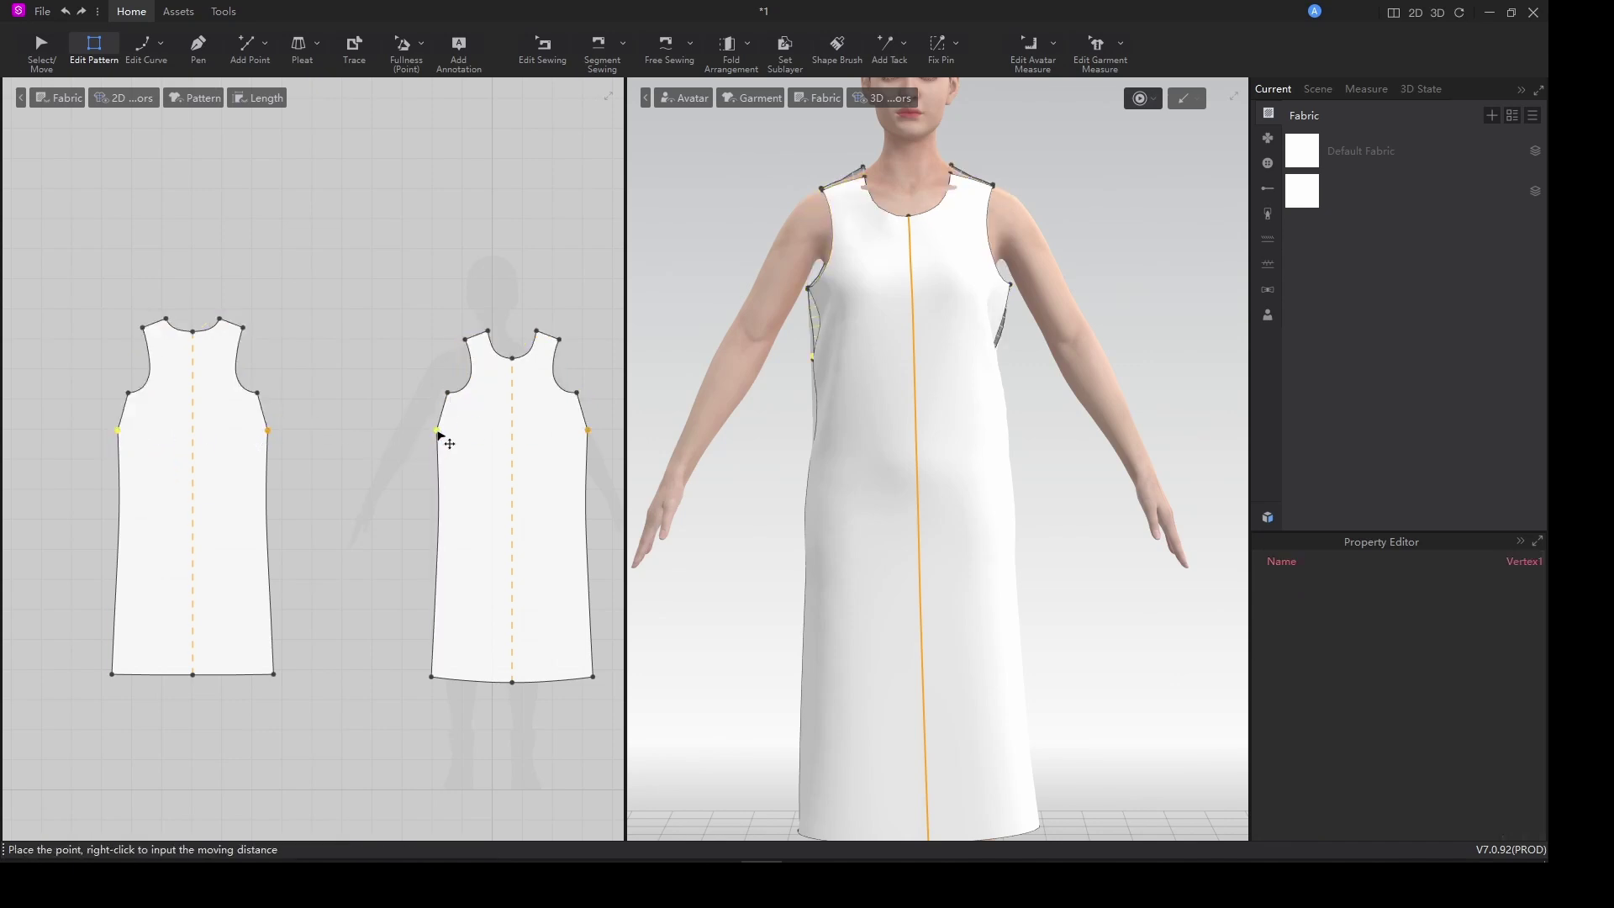
left_click_drag(445, 433, 457, 436)
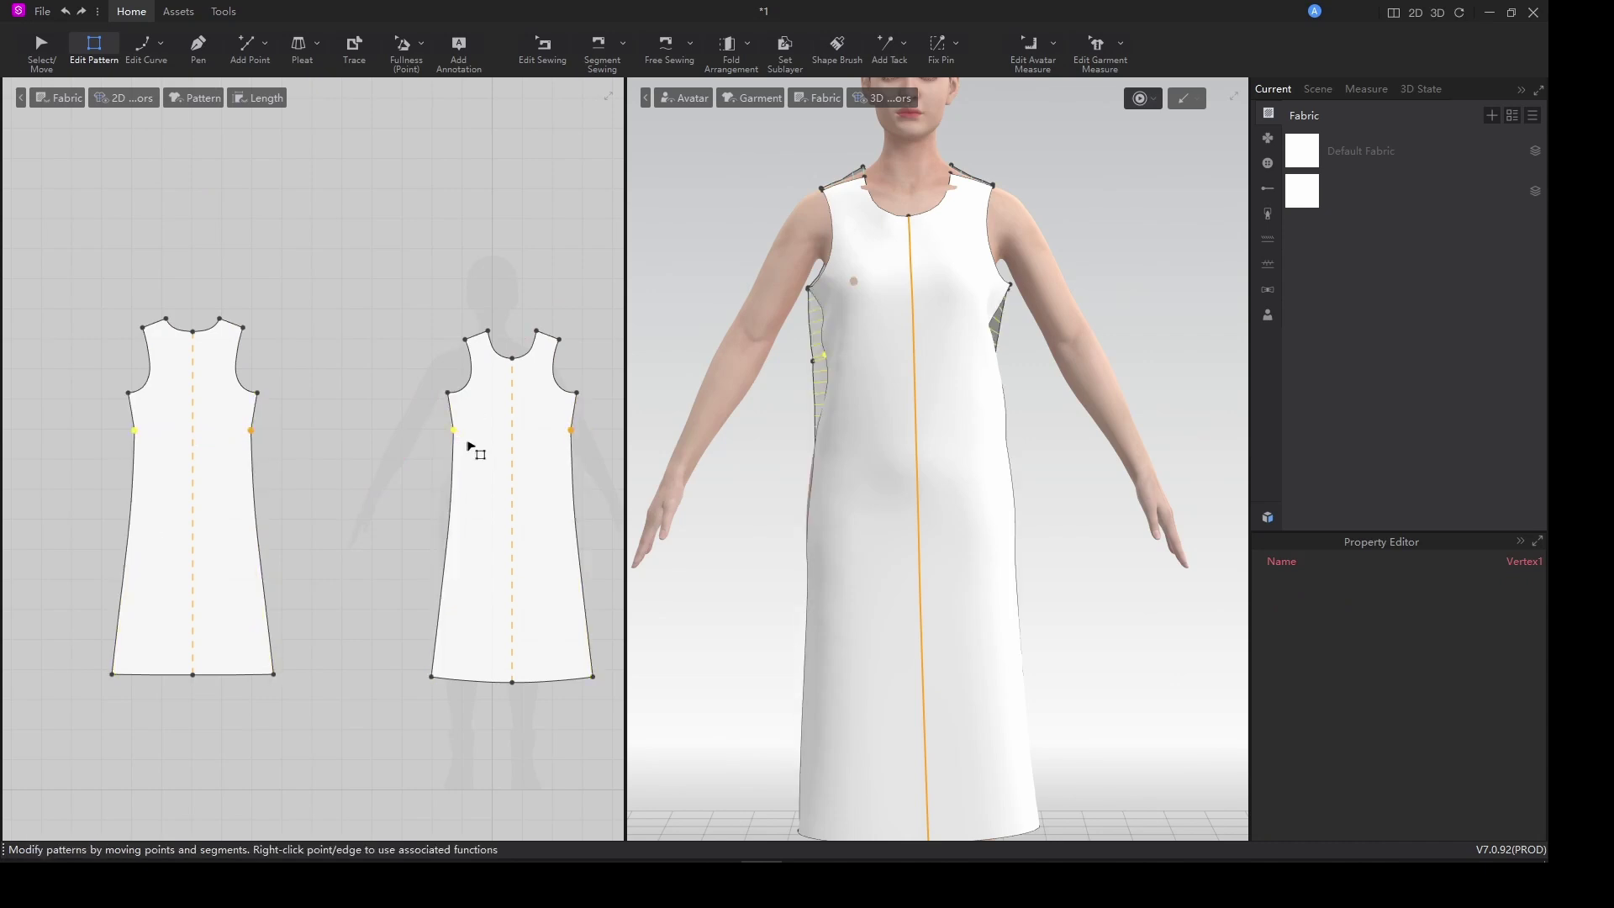
key("space")
scroll(911, 507, "down", 5)
mouse_move(992, 542)
right_mouse_down()
mouse_move(731, 544)
mouse_move(1001, 546)
right_mouse_up()
Add a point on the front pattern's side seam 24.28 cm below the waist point.
left_click(252, 521)
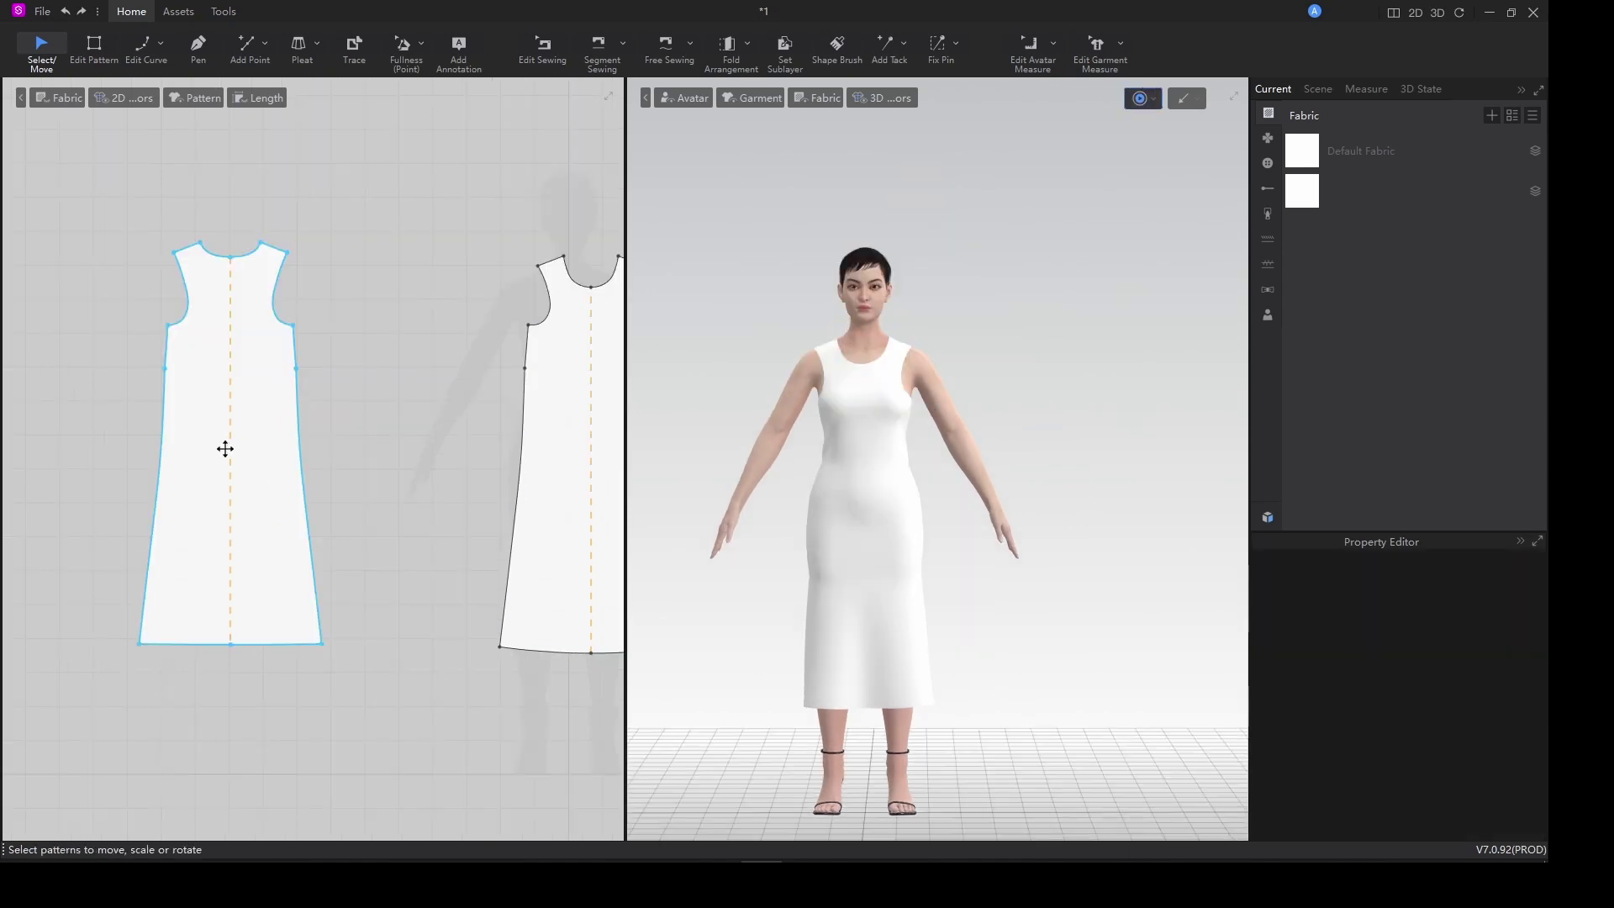
left_click(395, 458)
left_click(816, 515)
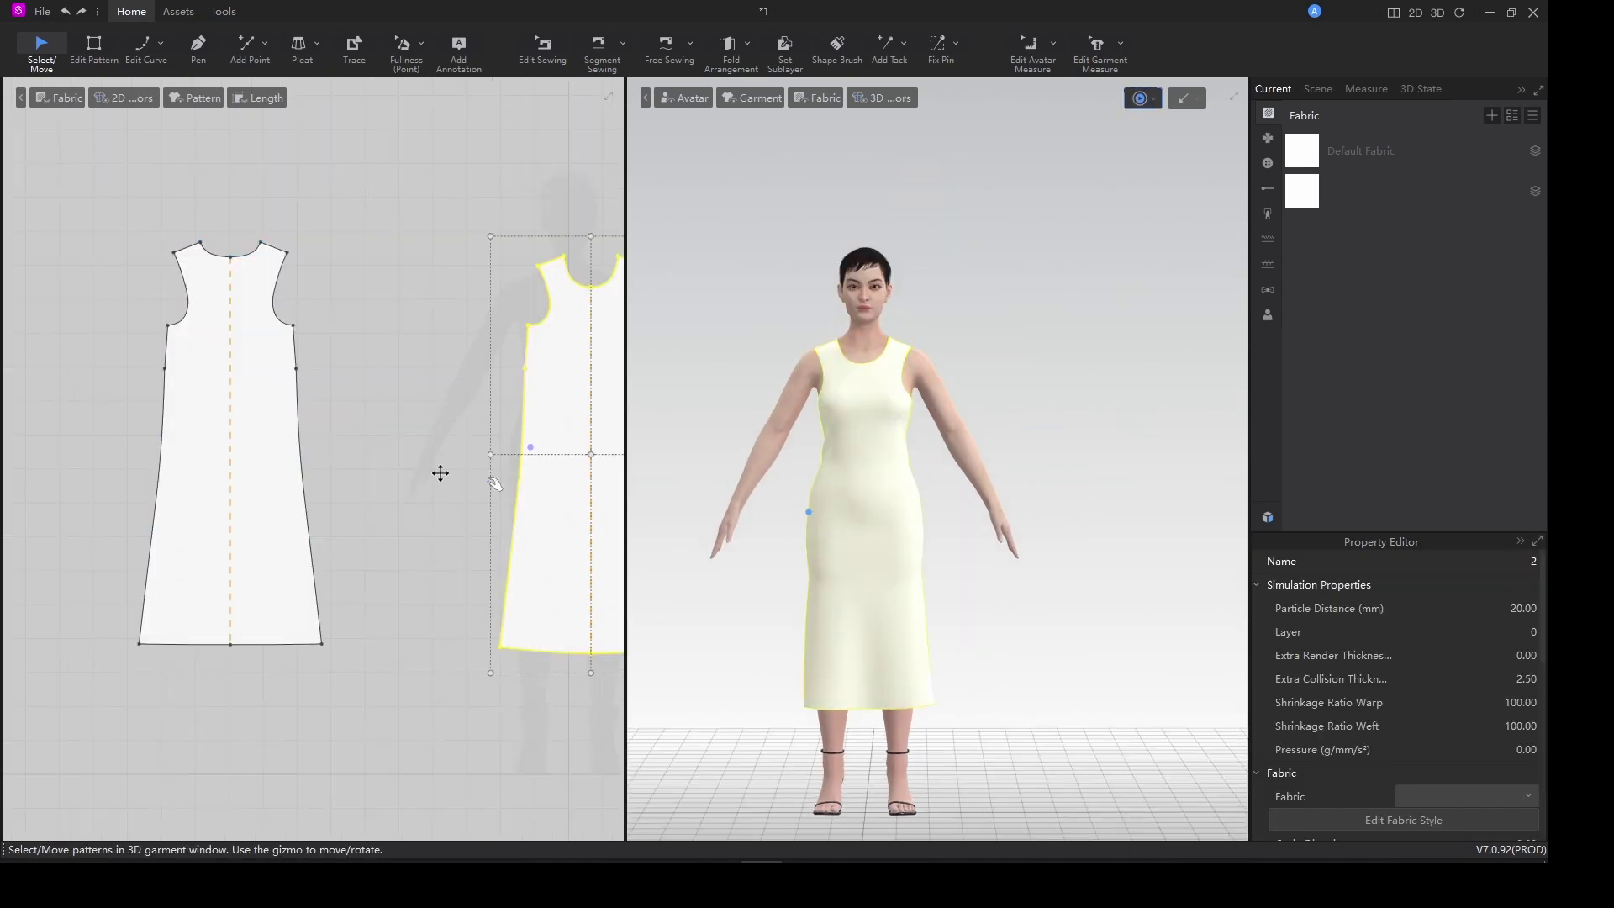
key("x")
right_click(525, 453)
key("ctrl+c")
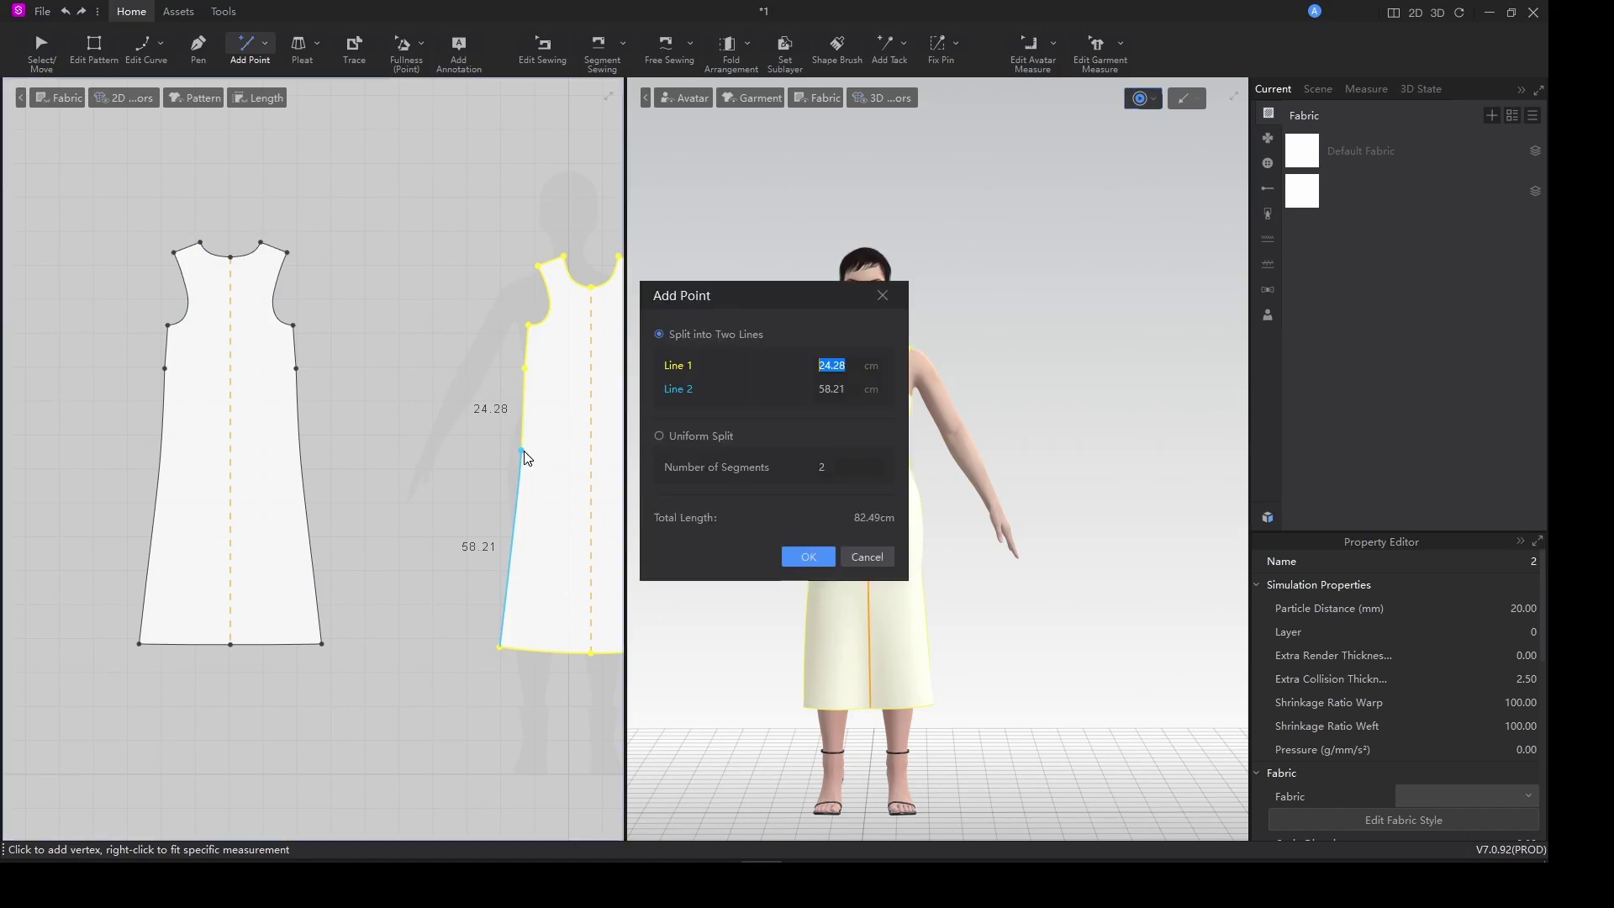
left_click(809, 557)
Add a matching point on the back pattern's side seam 24.28 cm below the waist point.
right_click(163, 447)
key("ctrl+v")
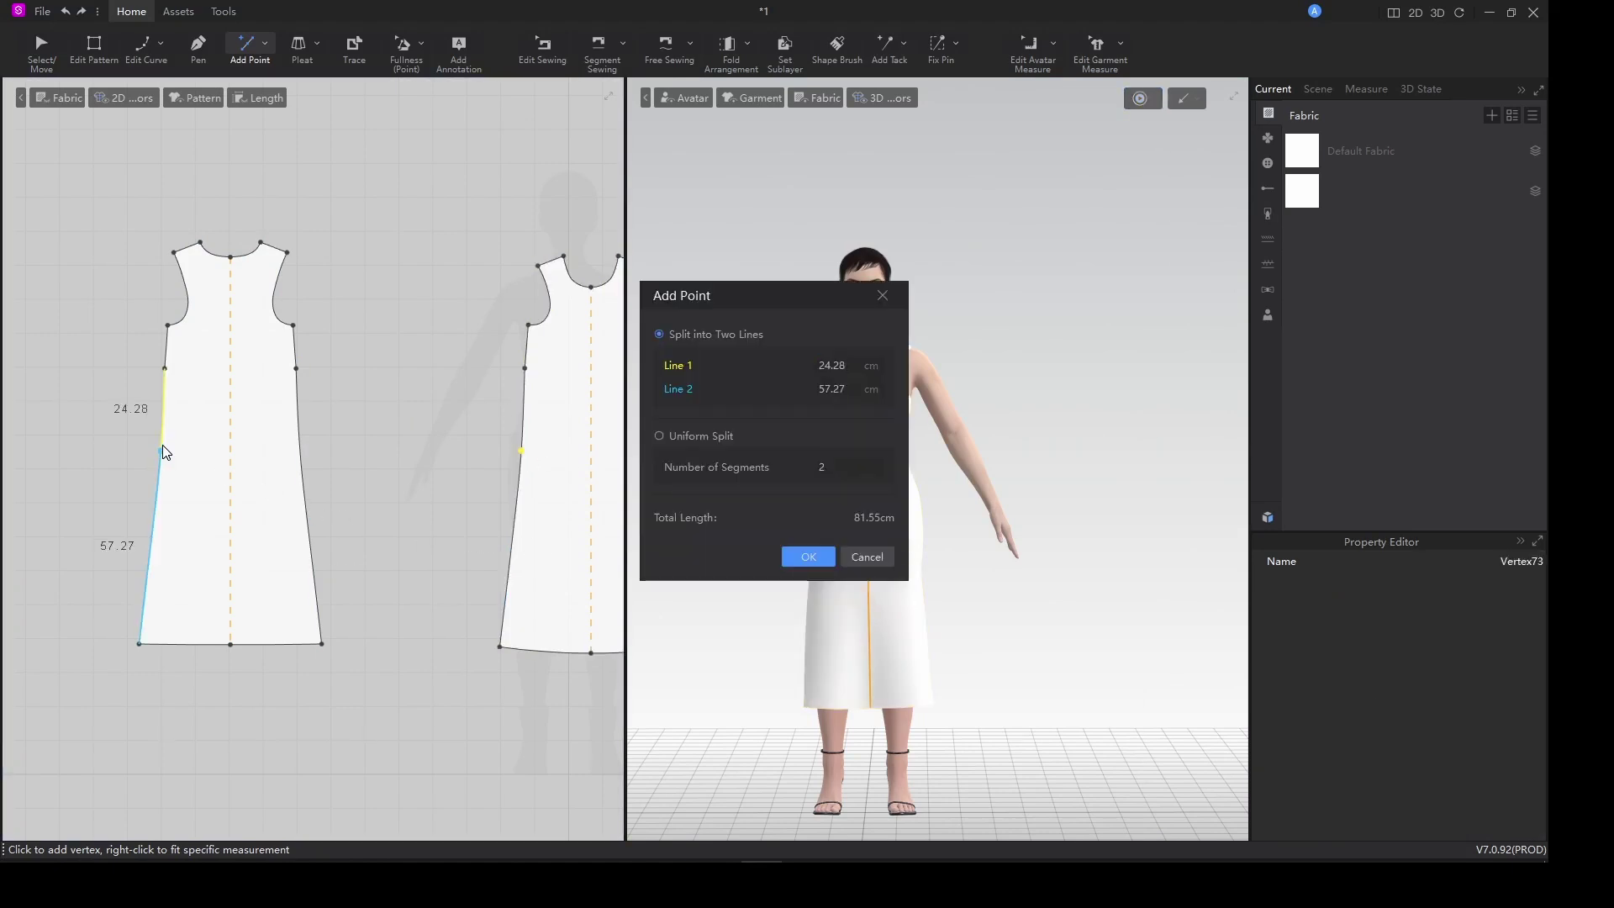
key("Return")
Move the new hip points and the hem corners outward on both patterns and simulate the wider skirt.
key("z")
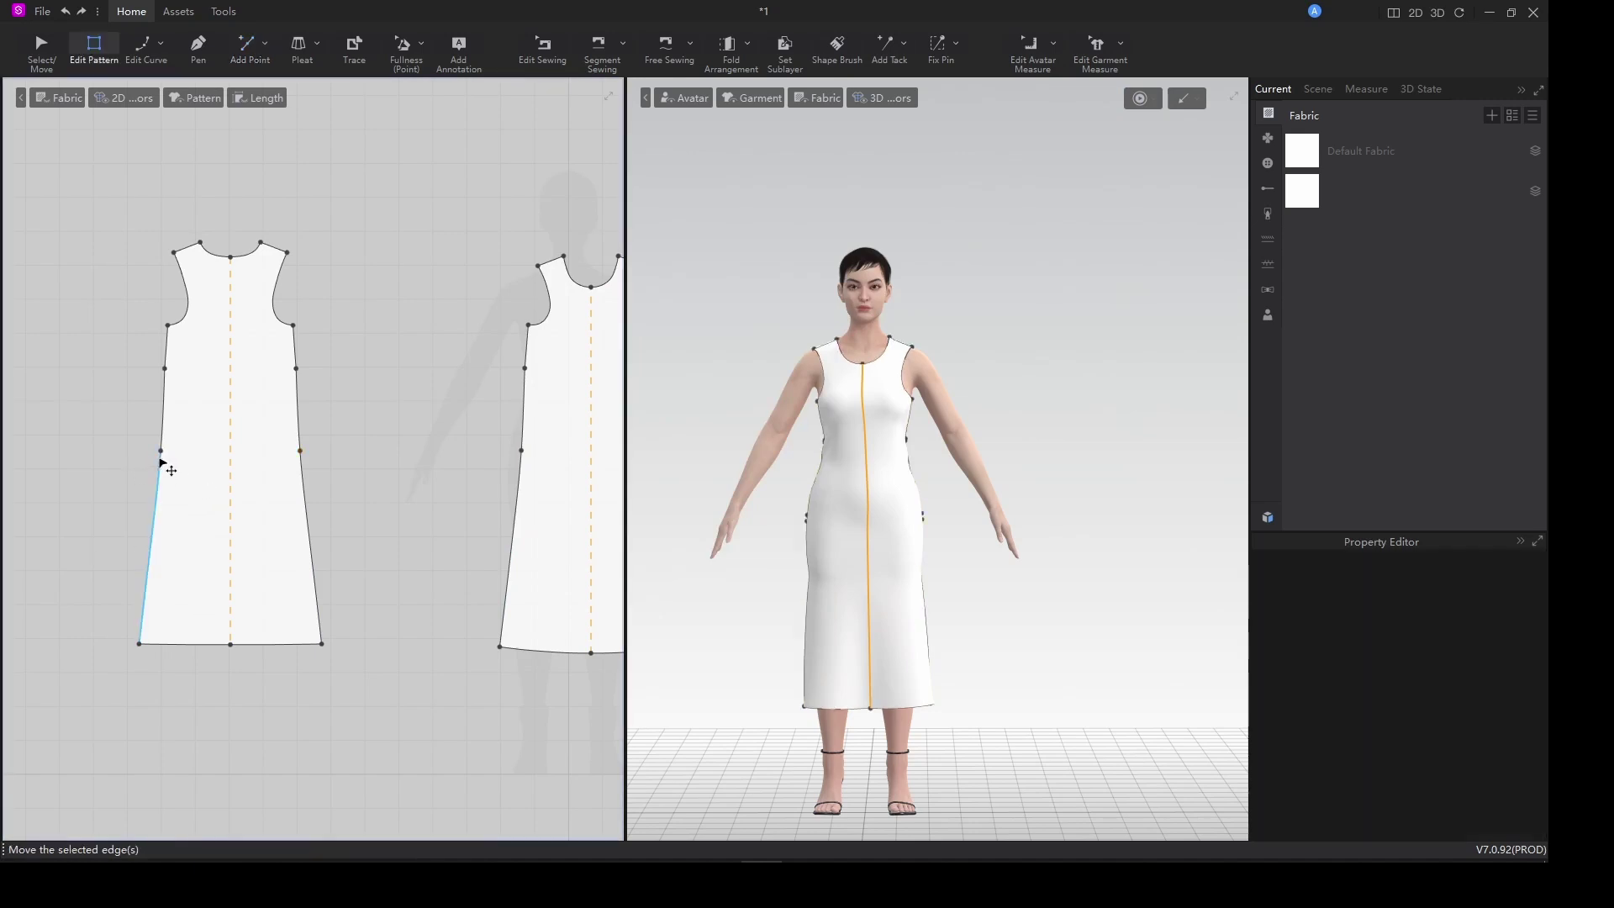
left_click_drag(522, 458, 492, 455)
left_click(500, 648)
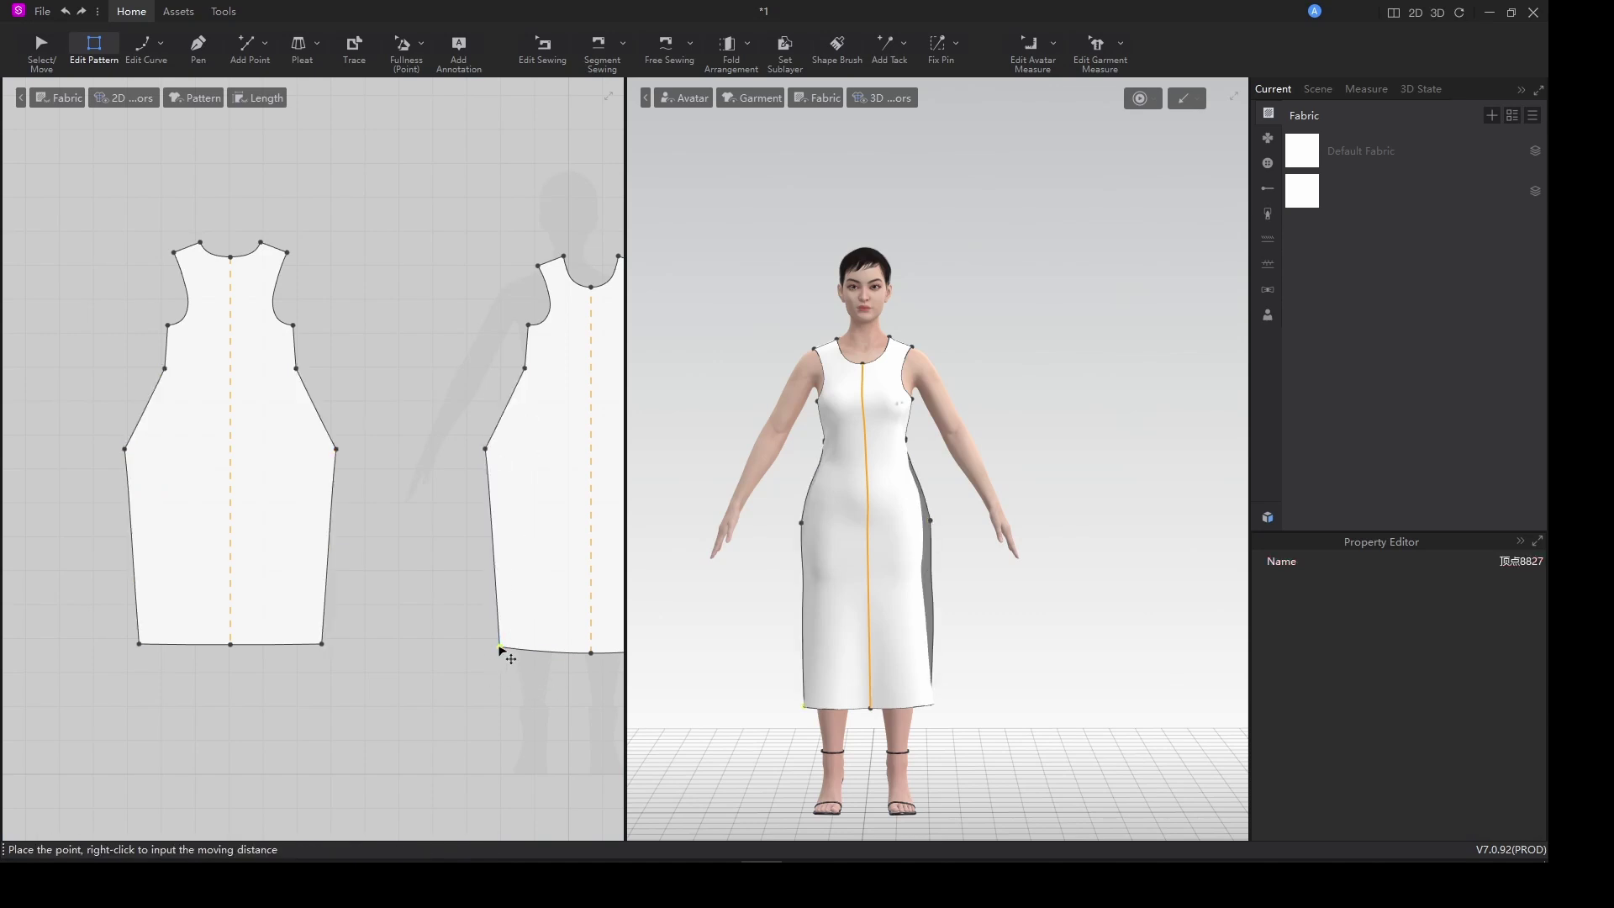
left_click_drag(139, 645, 105, 648)
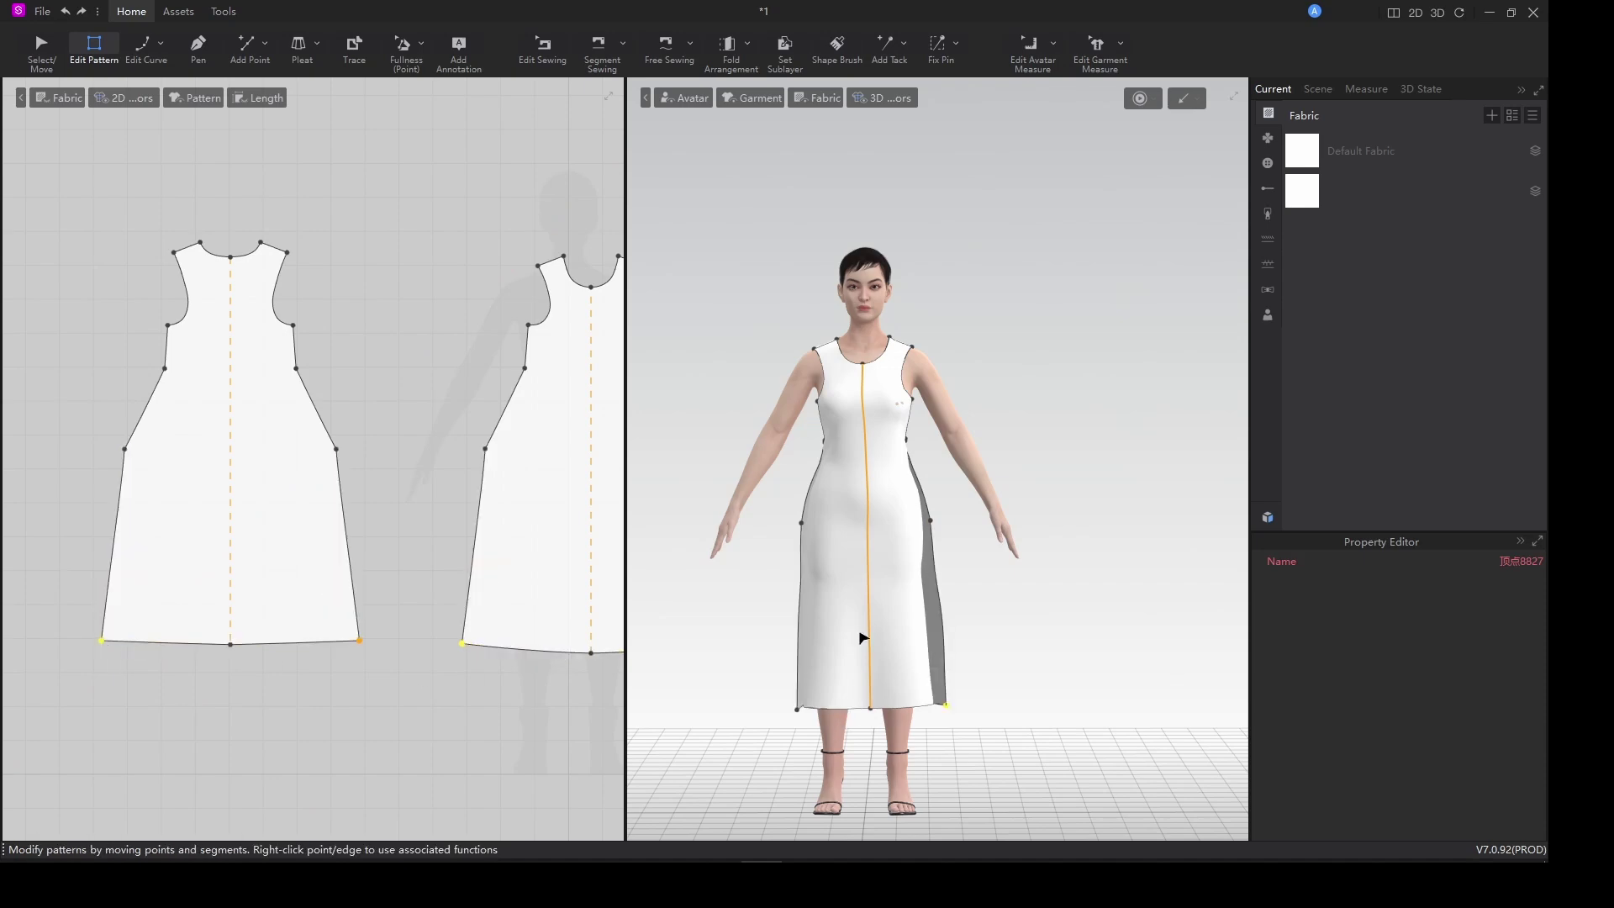
key("space")
right_click_drag(961, 620, 899, 638)
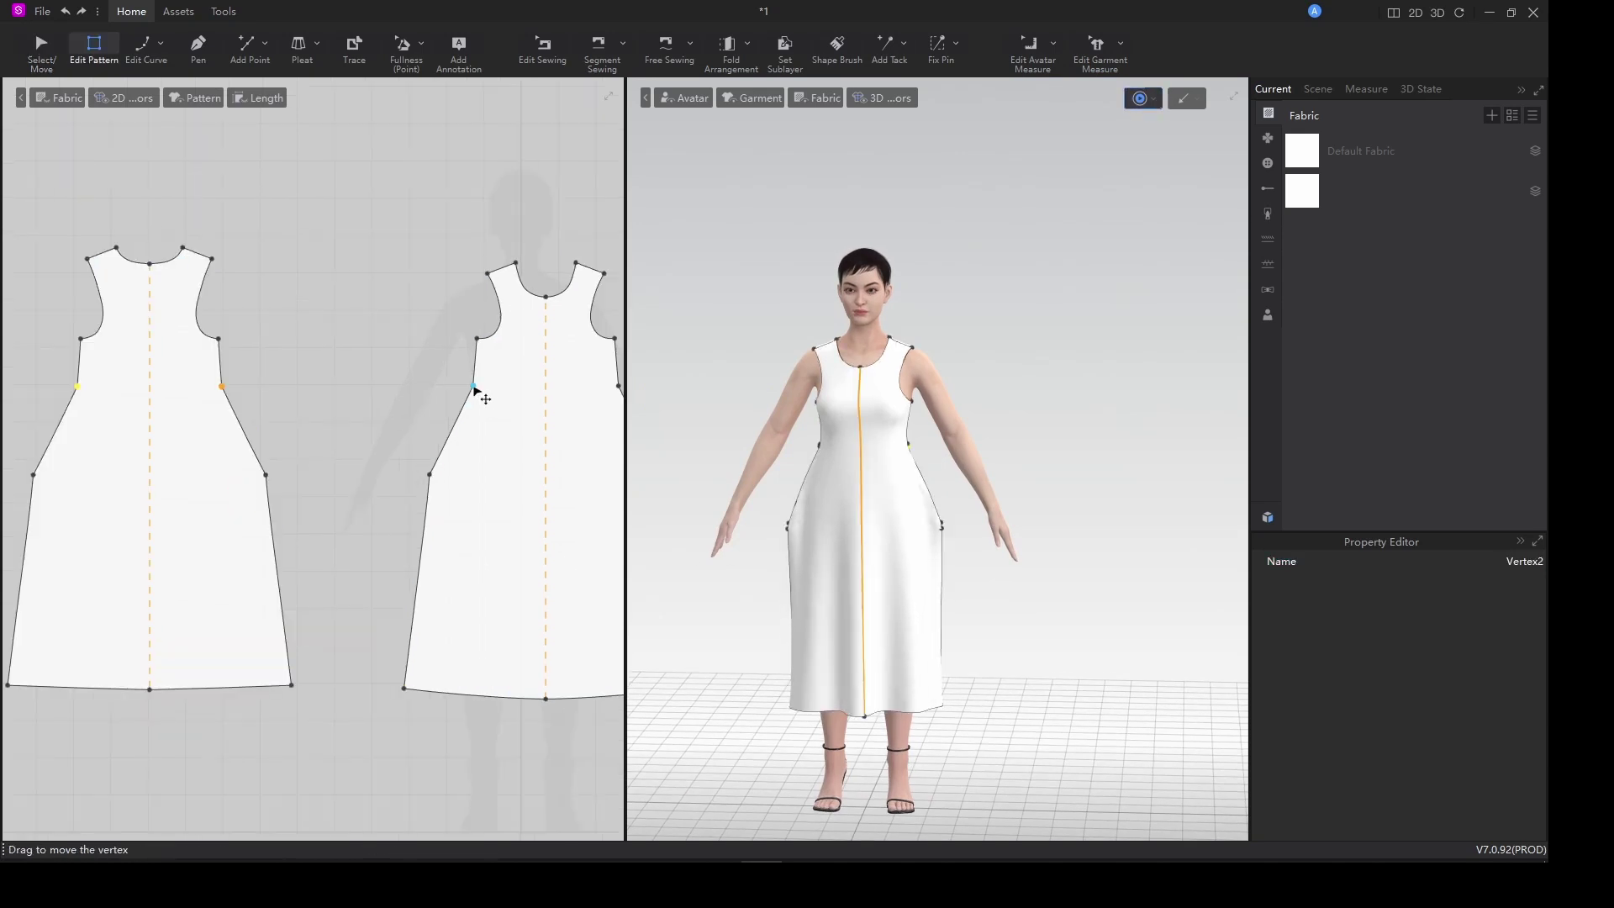
Move the side-seam waist points further inward on both patterns and simulate the tighter waist.
left_click_drag(474, 388, 501, 400)
key("space")
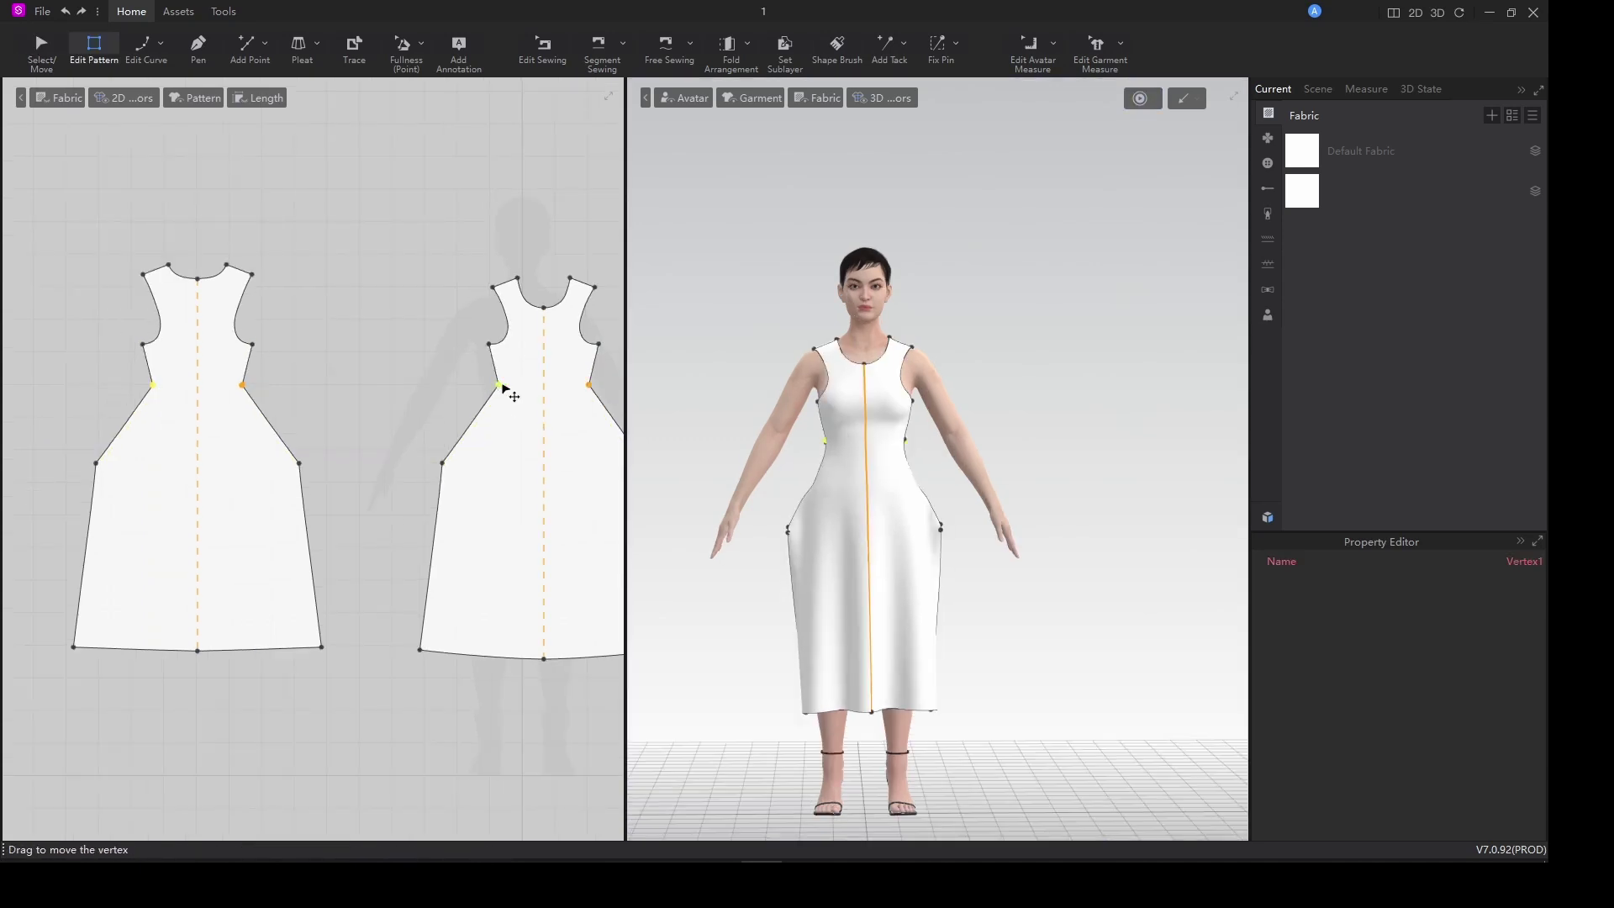
left_click_drag(500, 387, 510, 388)
key("space")
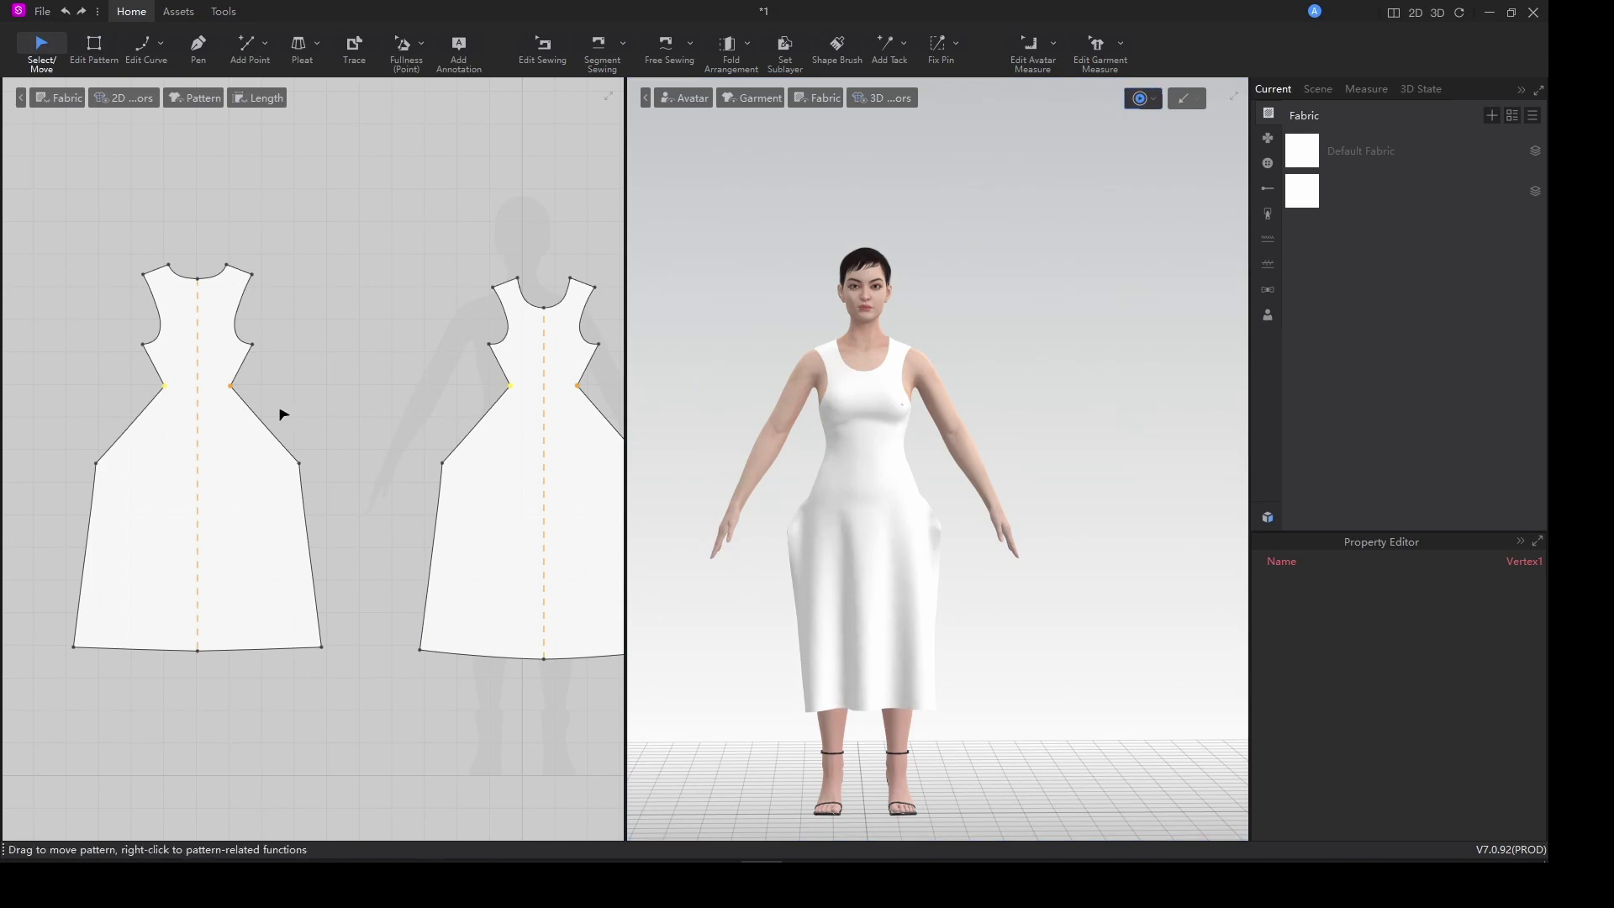
Round the waist corners of the back pattern with Smooth Curve.
scroll(123, 386, "up", 3)
scroll(126, 386, "down", 2)
scroll(143, 389, "up", 3)
key("z")
right_click(203, 387)
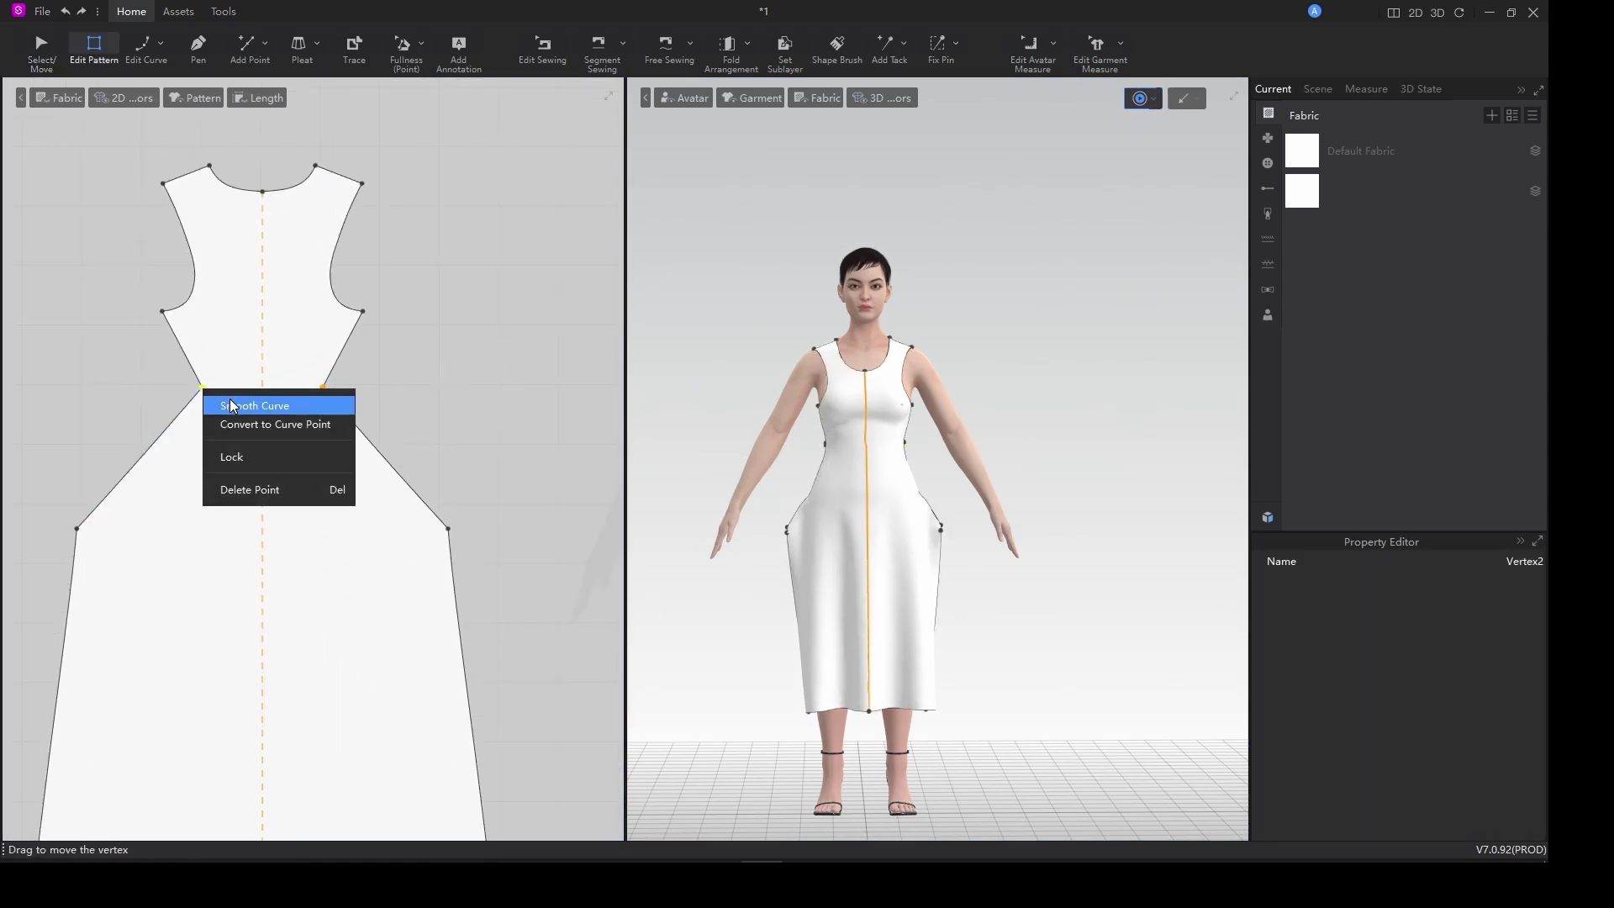
left_click(233, 407)
left_click_drag(169, 386, 162, 439)
scroll(270, 457, "down", 3)
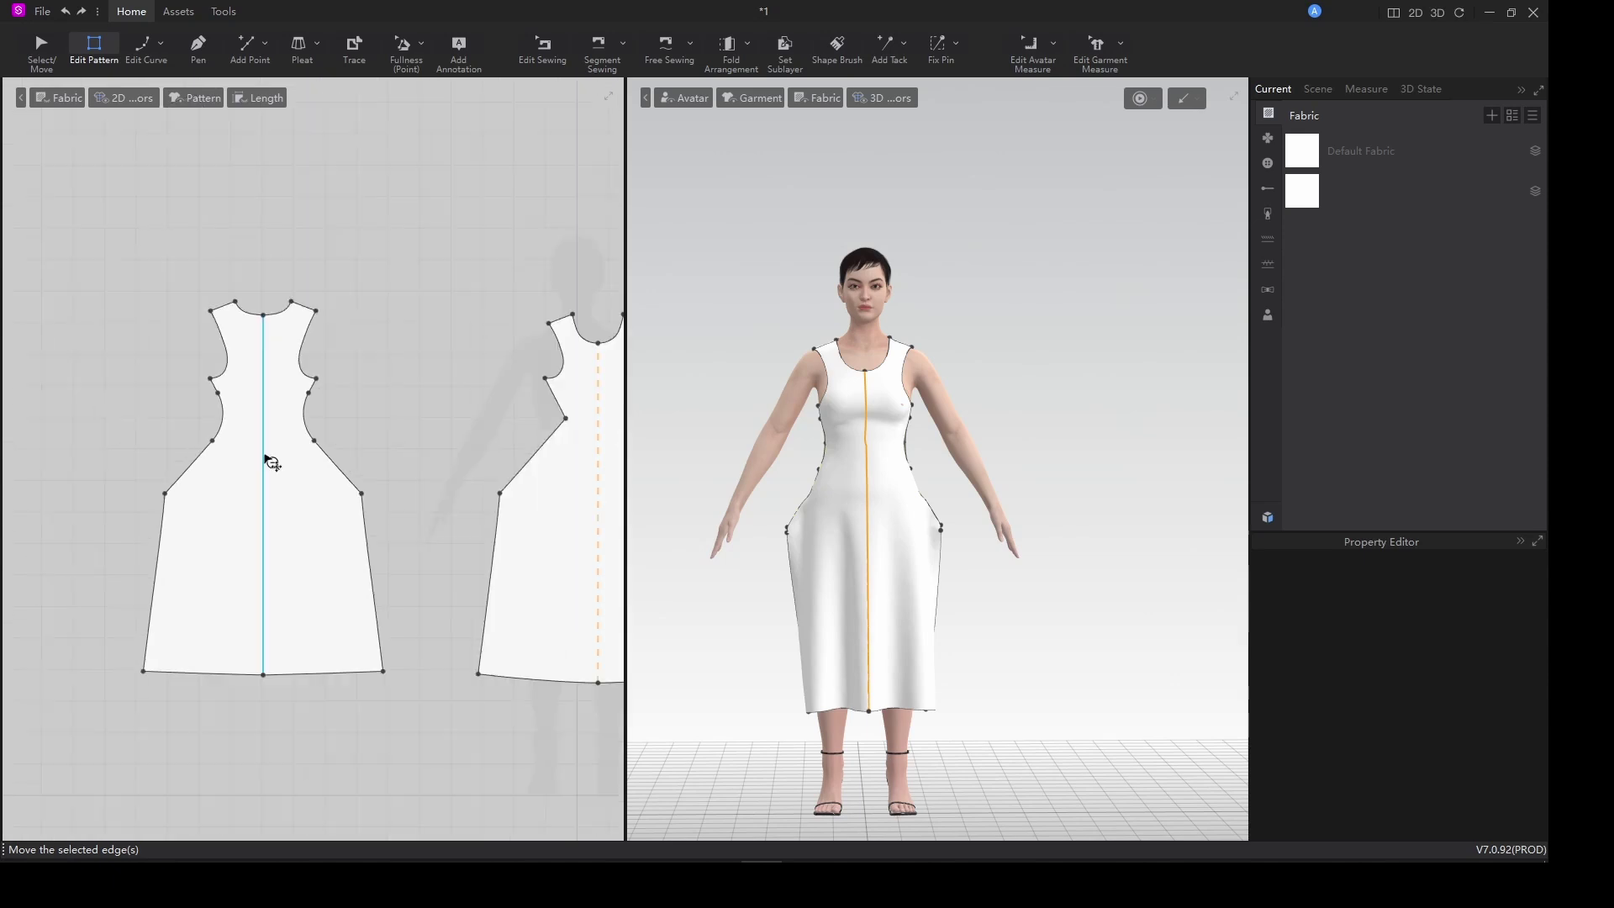
Round the front pattern's waist corners with Smooth Curve to match the back.
scroll(281, 457, "down", 2)
scroll(450, 424, "up", 3)
left_click(420, 421)
right_click(422, 426)
left_click(445, 437)
left_click_drag(401, 421, 404, 423)
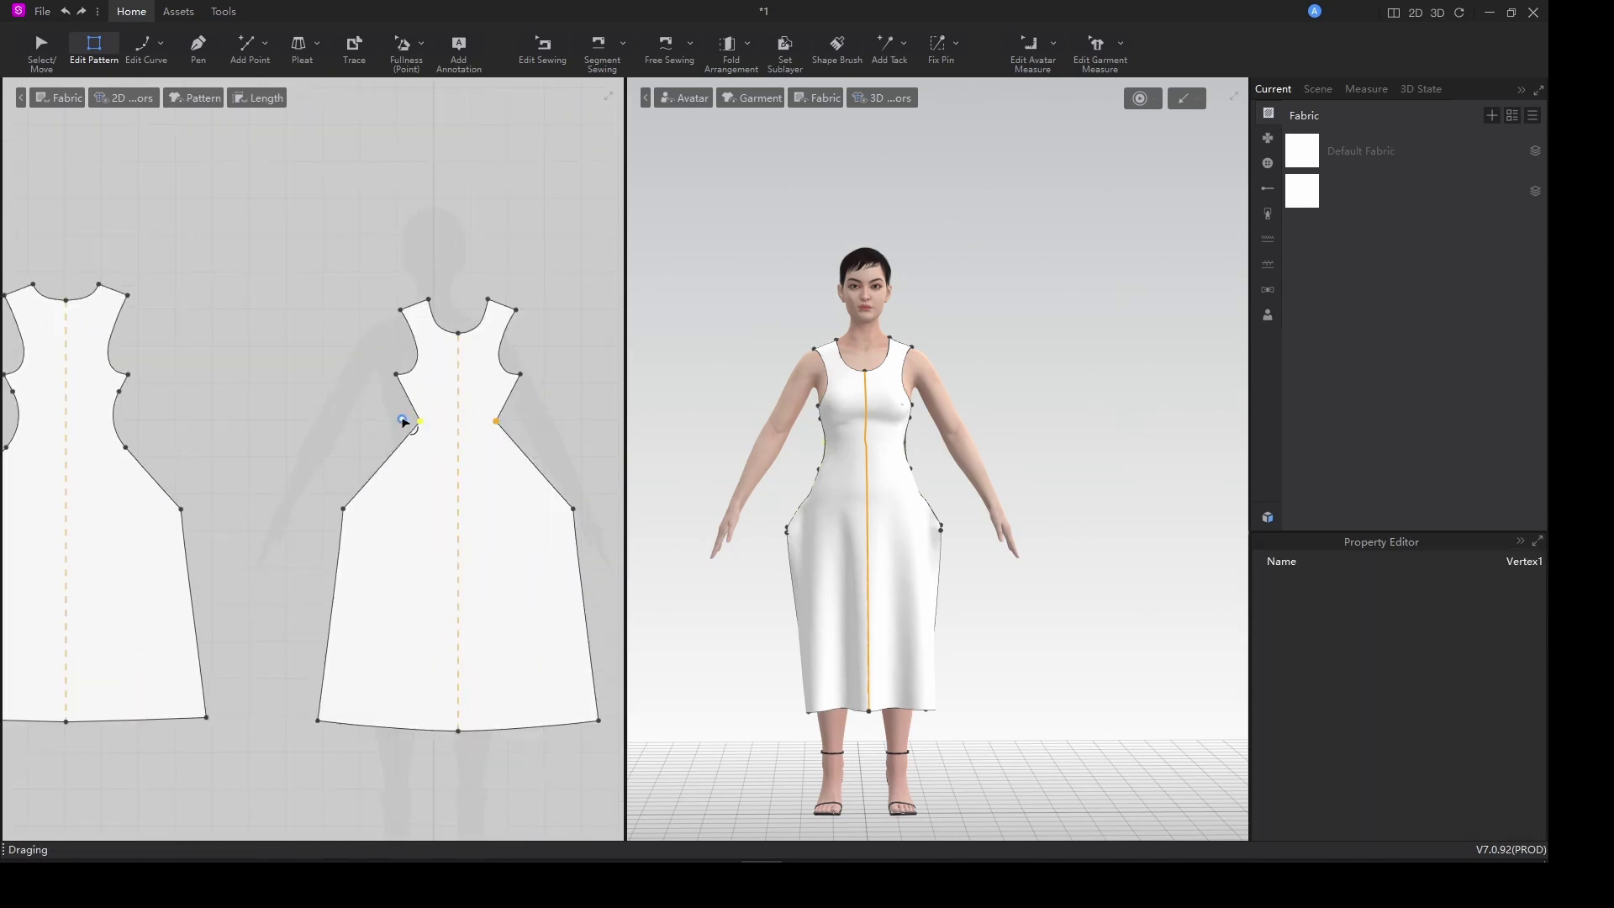
left_click(385, 457)
scroll(302, 459, "down", 3)
middle_click_drag(303, 459, 364, 437)
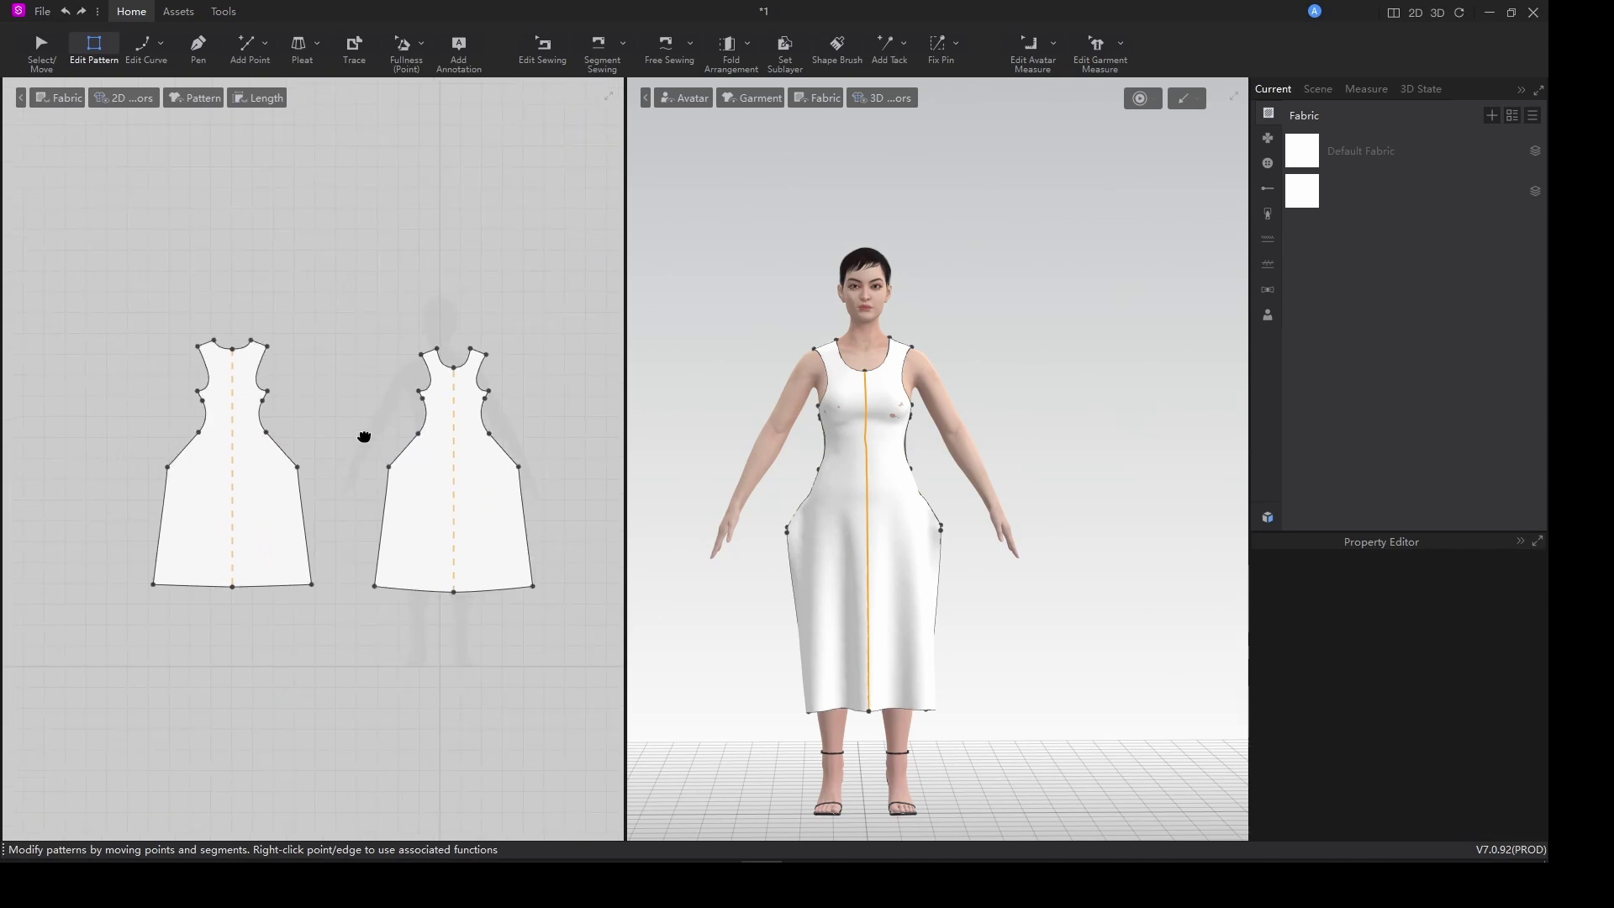
Round the back pattern's hip corners into a broad curve with Smooth Curve.
scroll(233, 450, "up", 1)
right_click(153, 472)
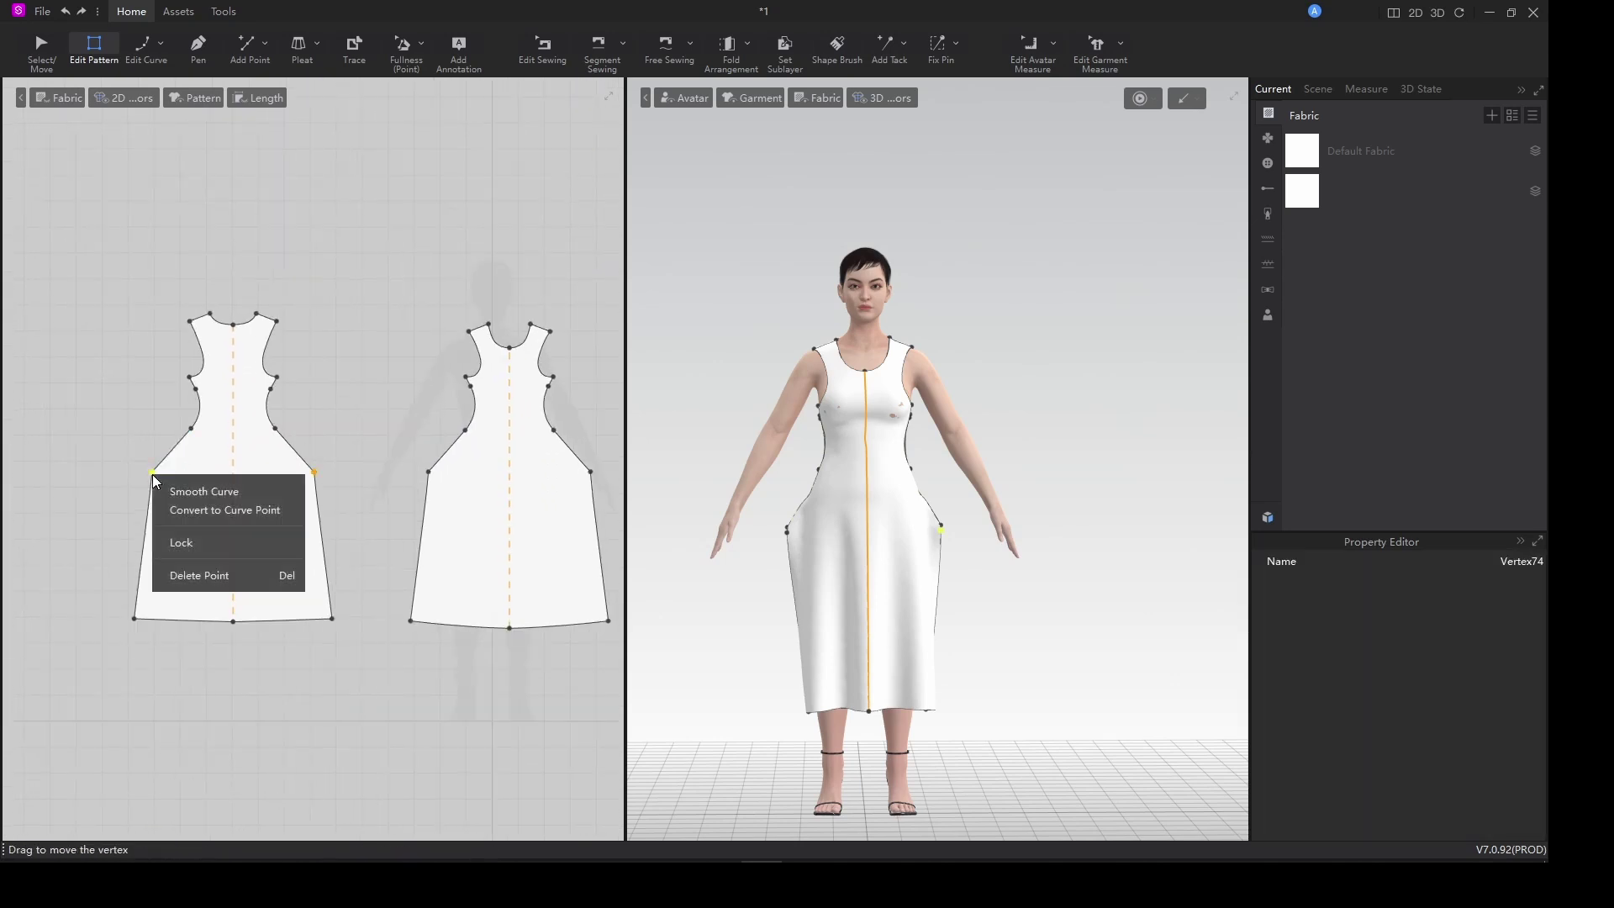
left_click(200, 492)
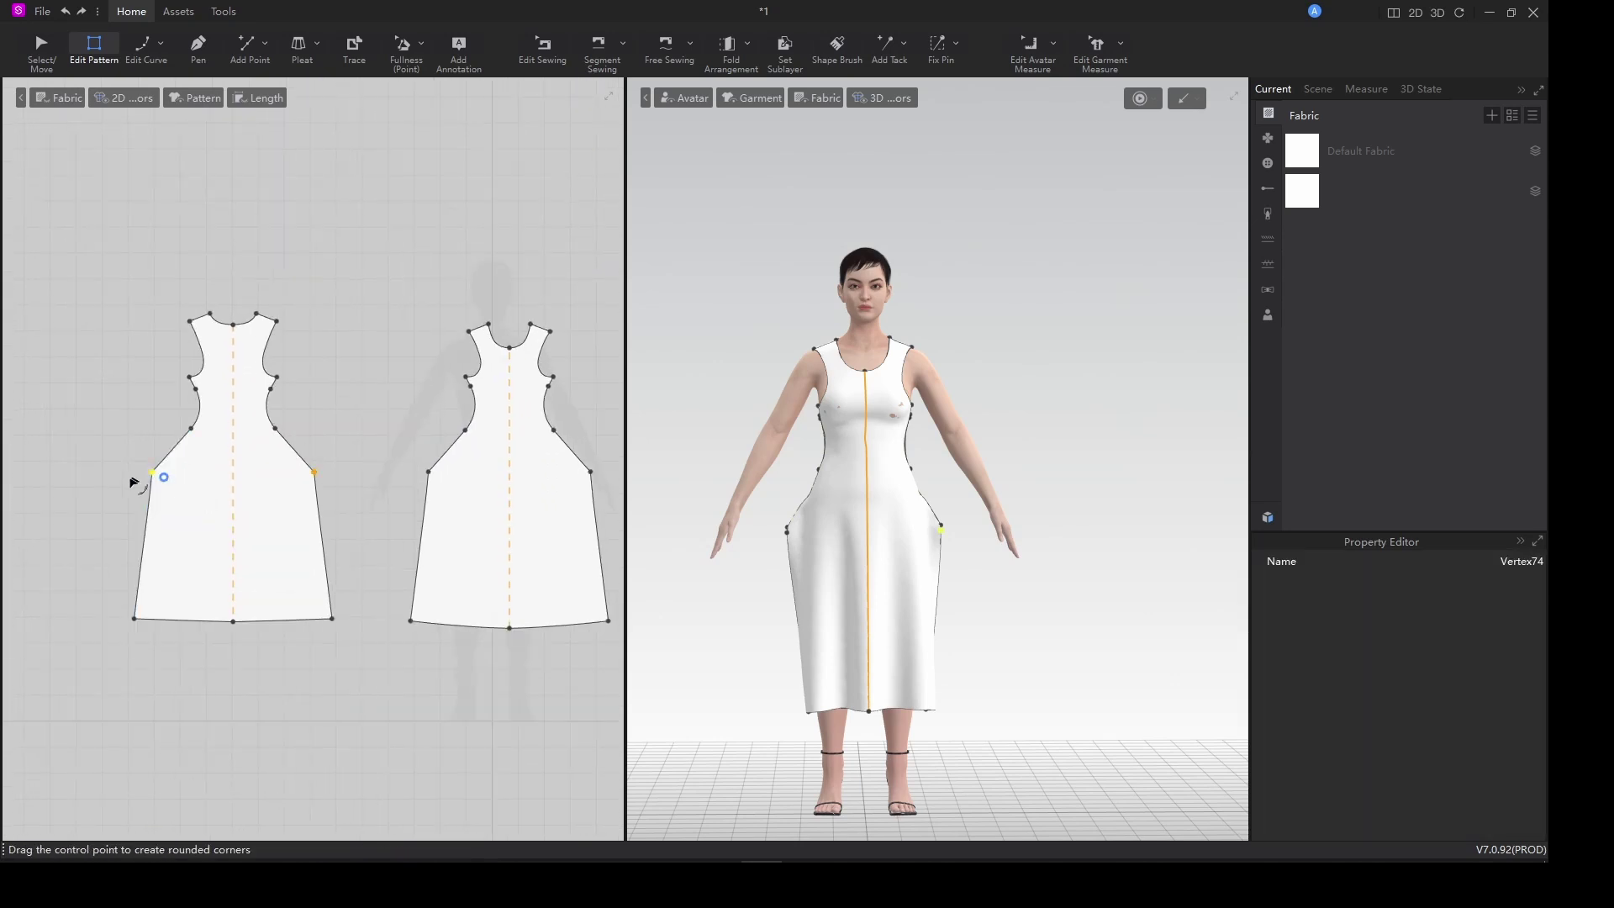
left_click_drag(166, 479, 177, 536)
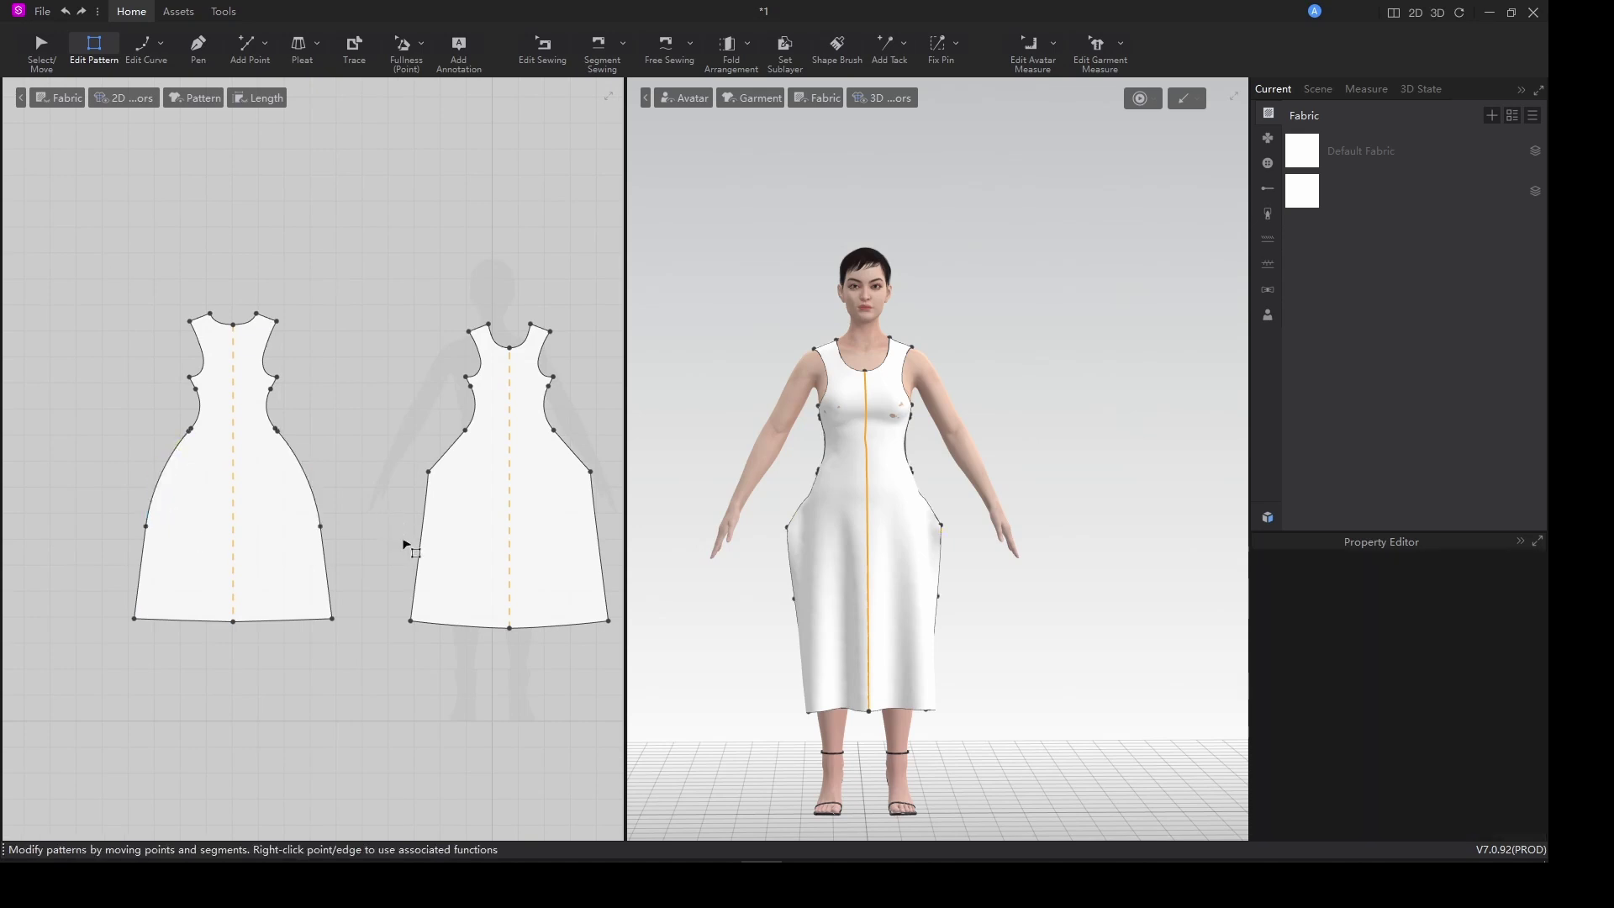
Round the front pattern's hip corners with Smooth Curve to match the back and simulate the dress.
right_click(429, 472)
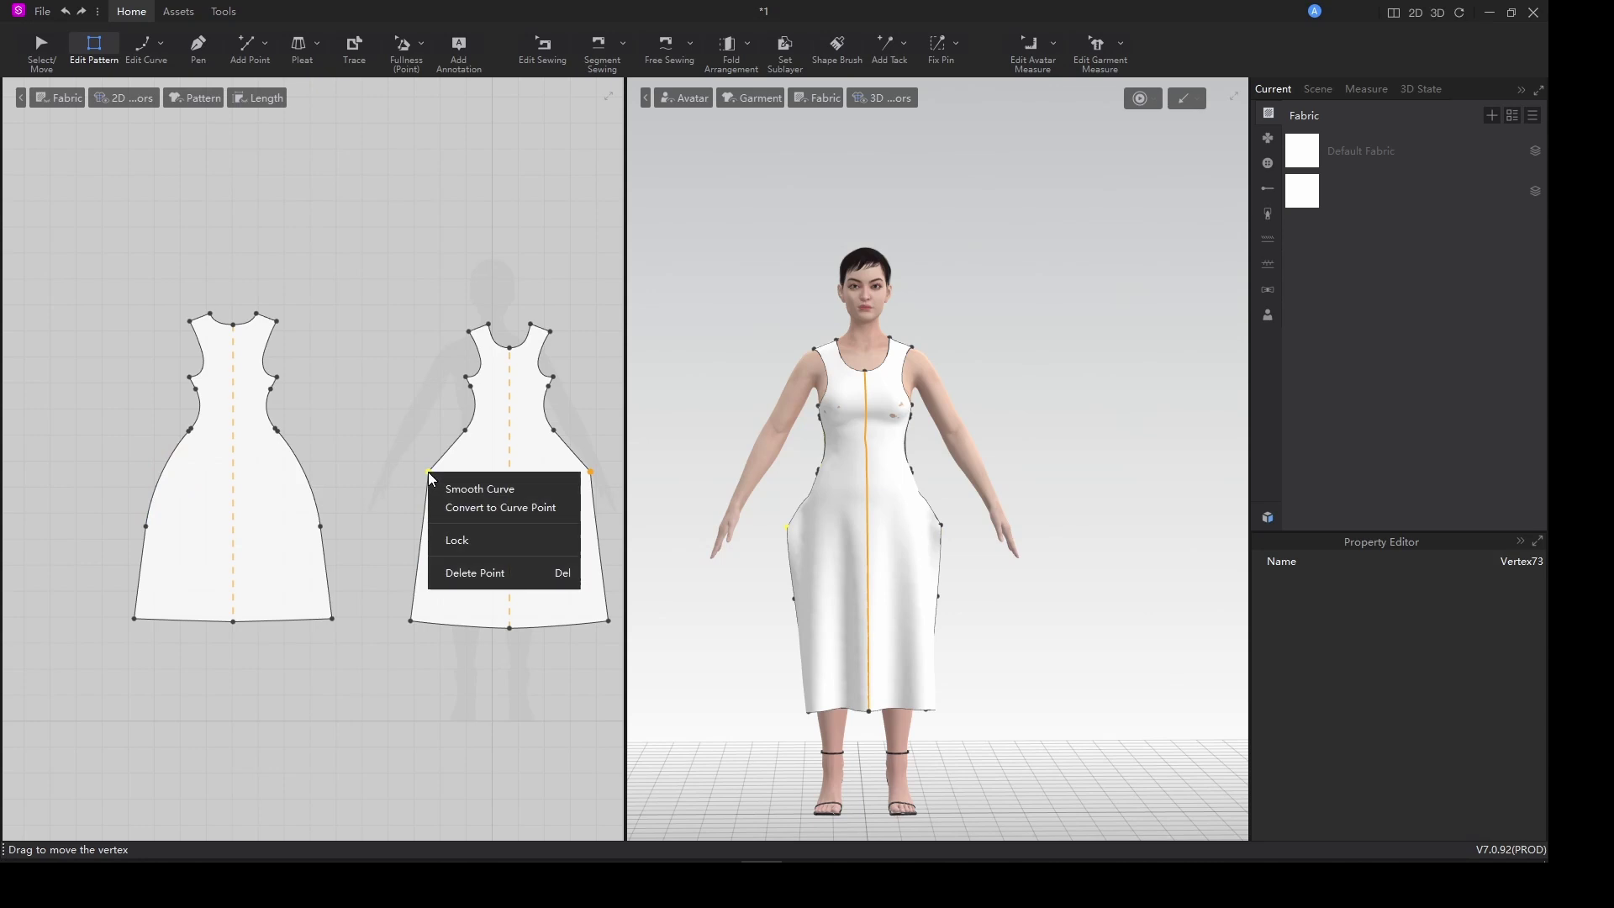
left_click(473, 494)
left_click_drag(443, 477, 454, 538)
key("space")
mouse_move(992, 627)
right_mouse_down()
mouse_move(839, 632)
mouse_move(978, 644)
right_mouse_up()
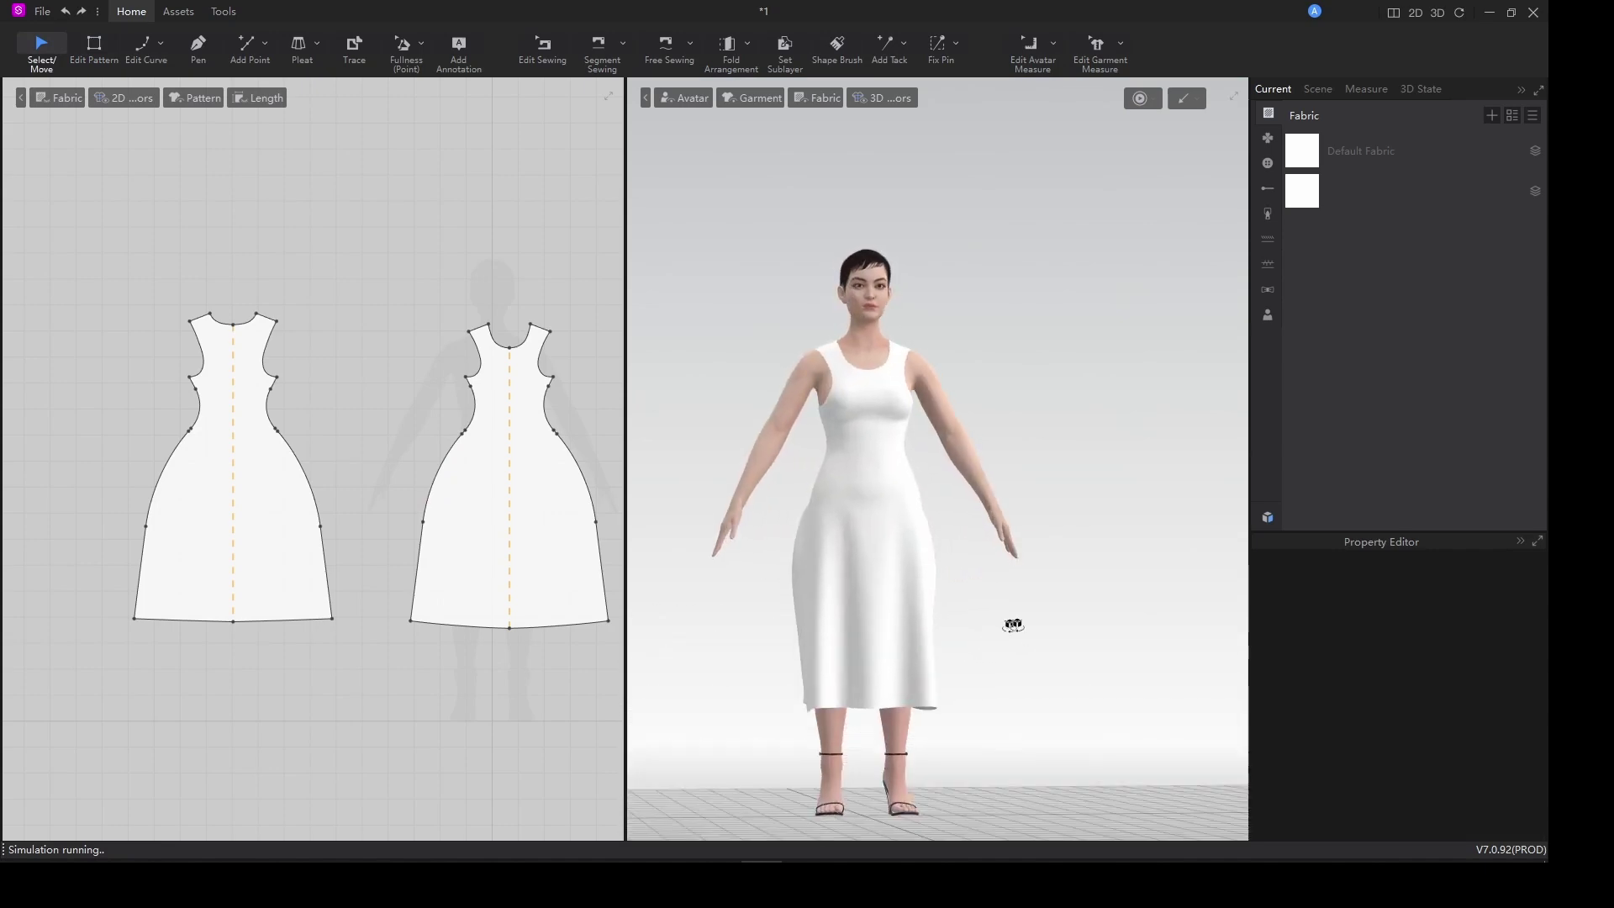
Move the underarm points of the back and front patterns slightly inward.
scroll(126, 396, "up", 4)
key("z")
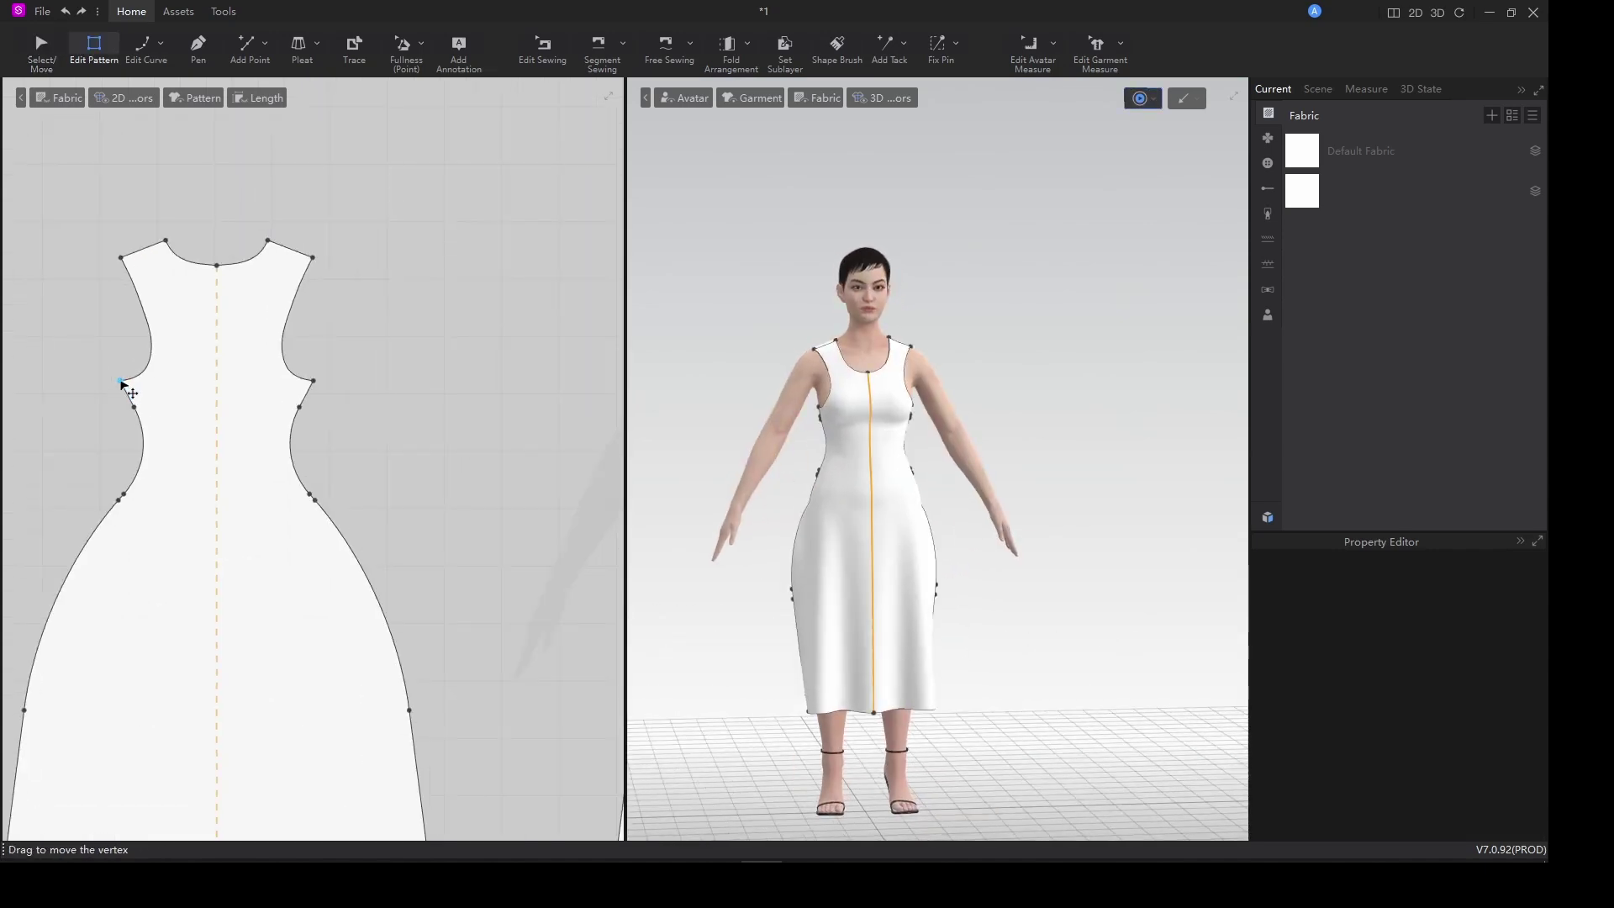
left_click(122, 384)
scroll(364, 440, "down", 3)
left_click(468, 393)
scroll(464, 400, "up", 4)
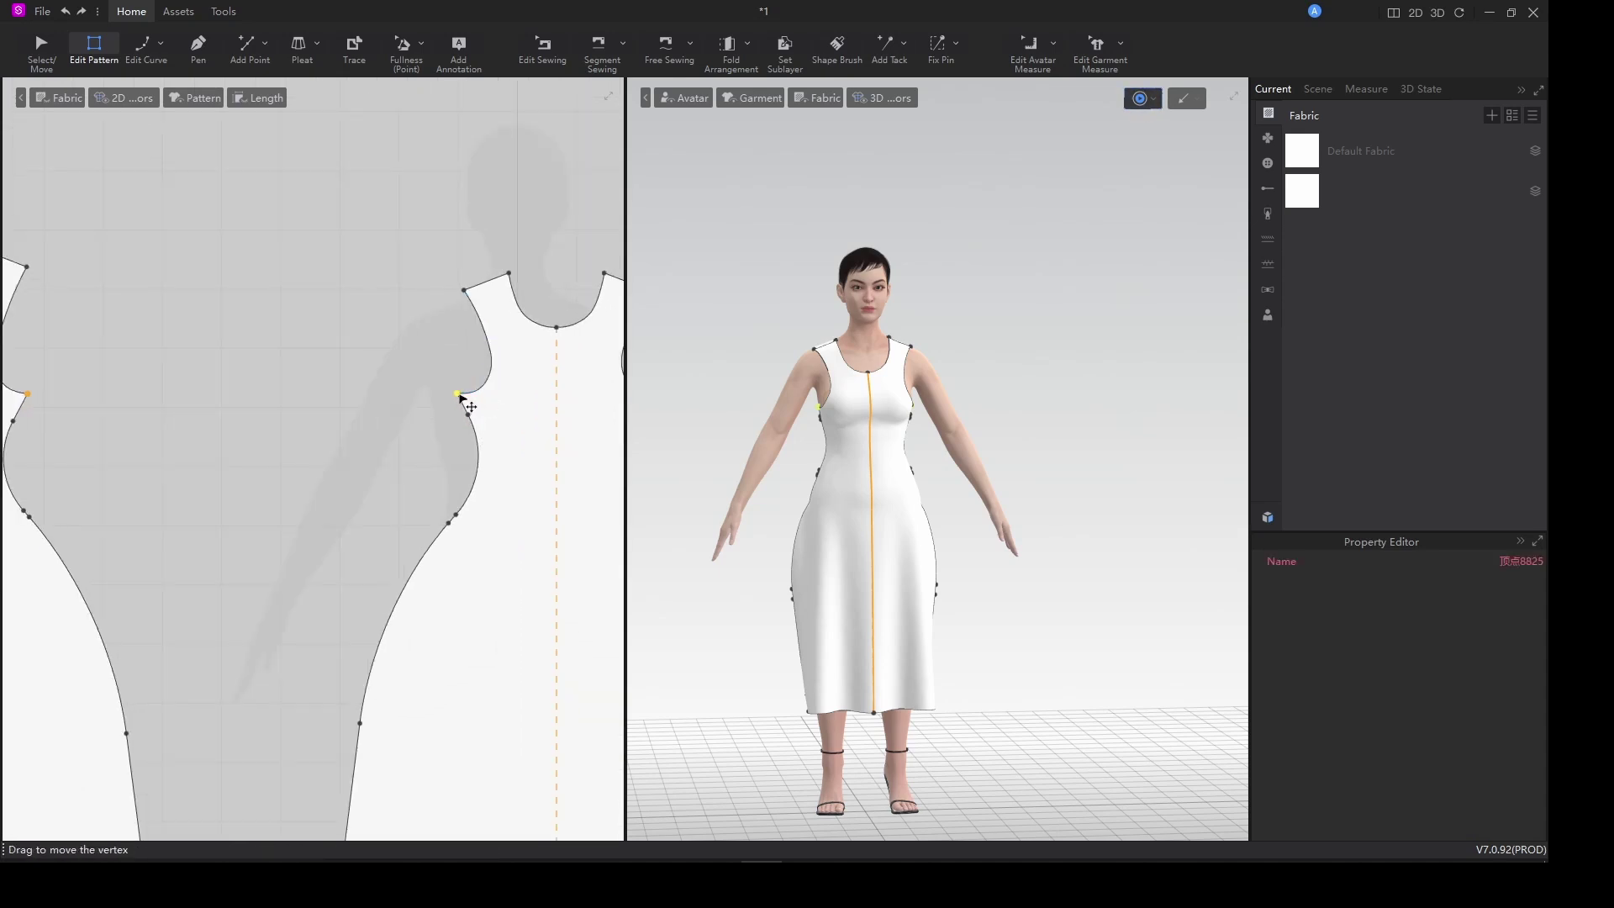
mouse_move(459, 397)
left_mouse_down()
mouse_move(473, 401)
mouse_move(464, 391)
left_mouse_up()
scroll(470, 395, "up", 4)
scroll(484, 465, "down", 5)
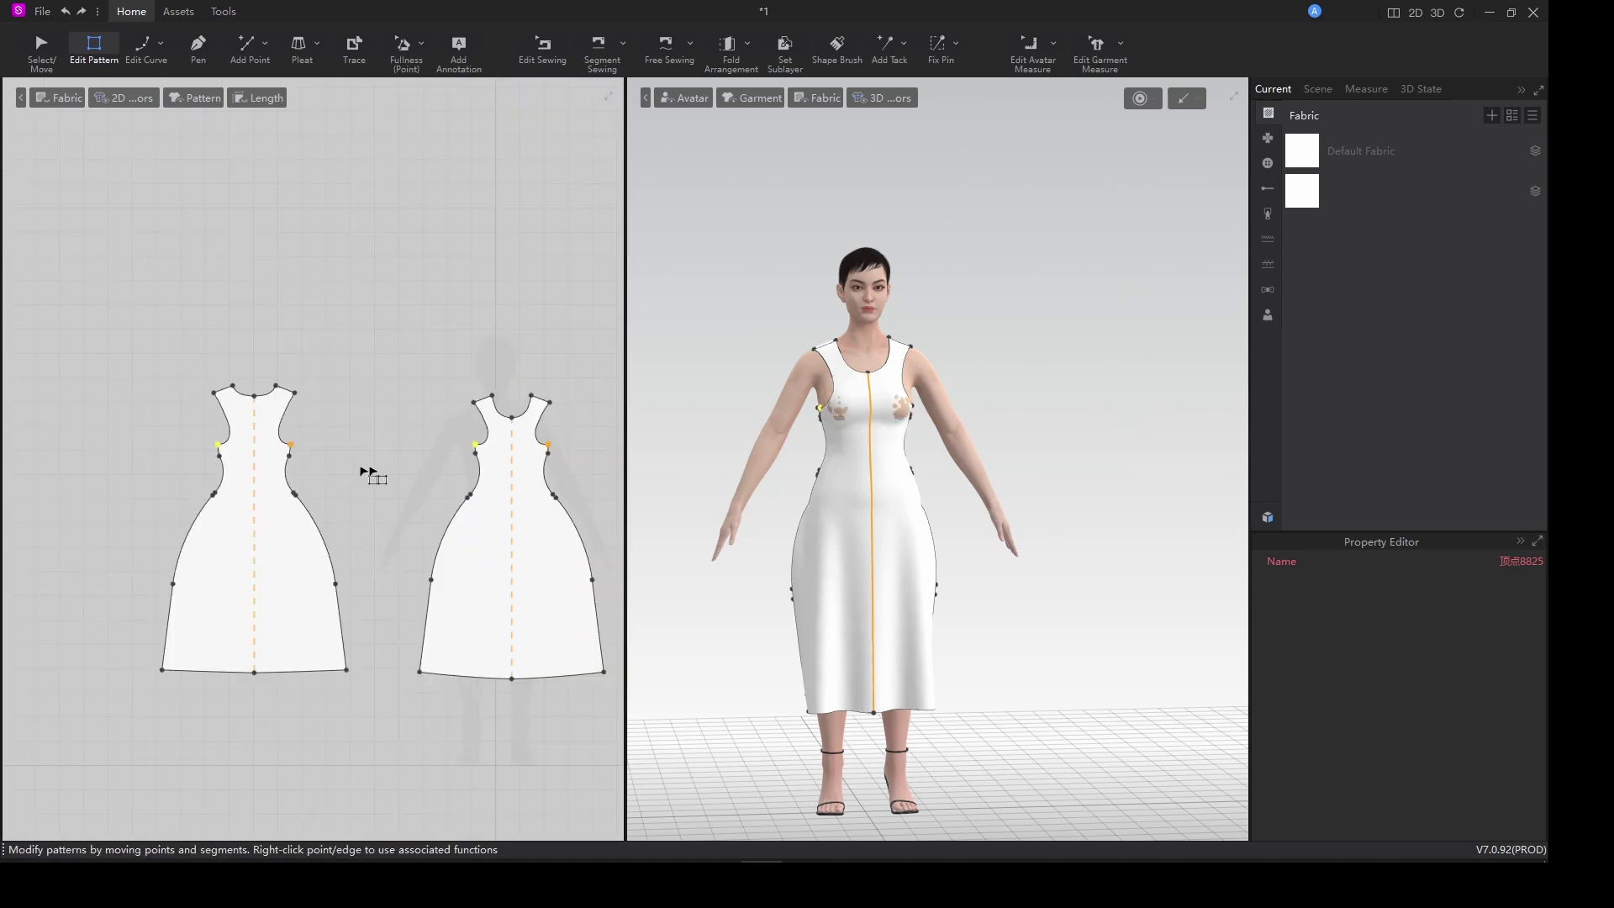
Draw a horizontal internal line between the underarm points on both the back and front patterns with the Pen tool.
scroll(223, 459, "up", 4)
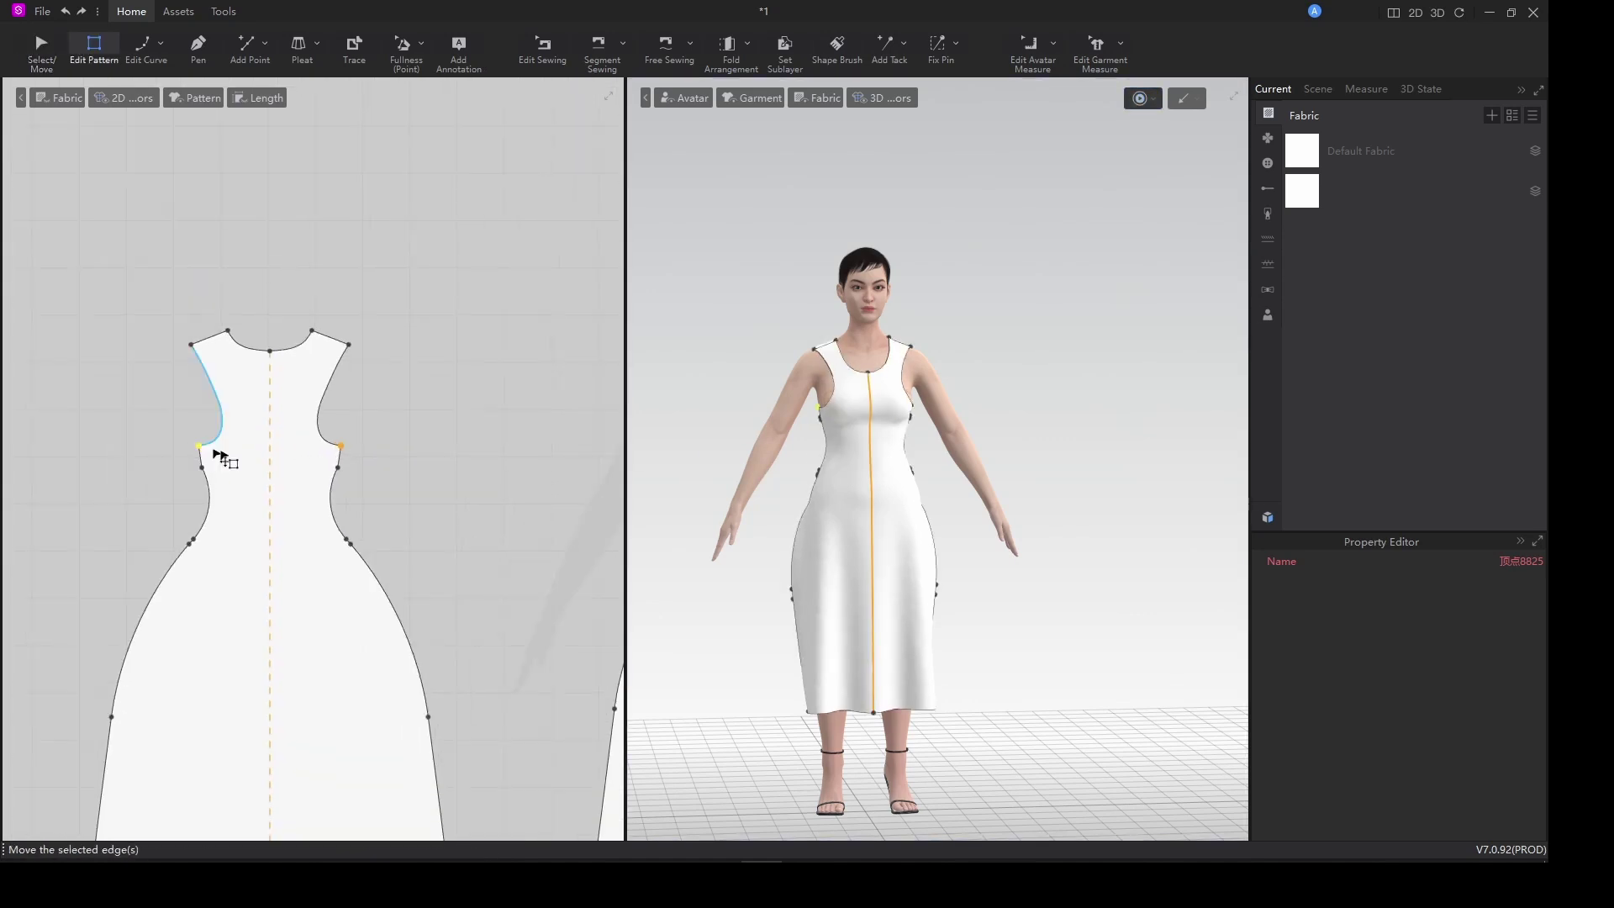
key("p")
left_click(210, 452)
left_click(342, 449)
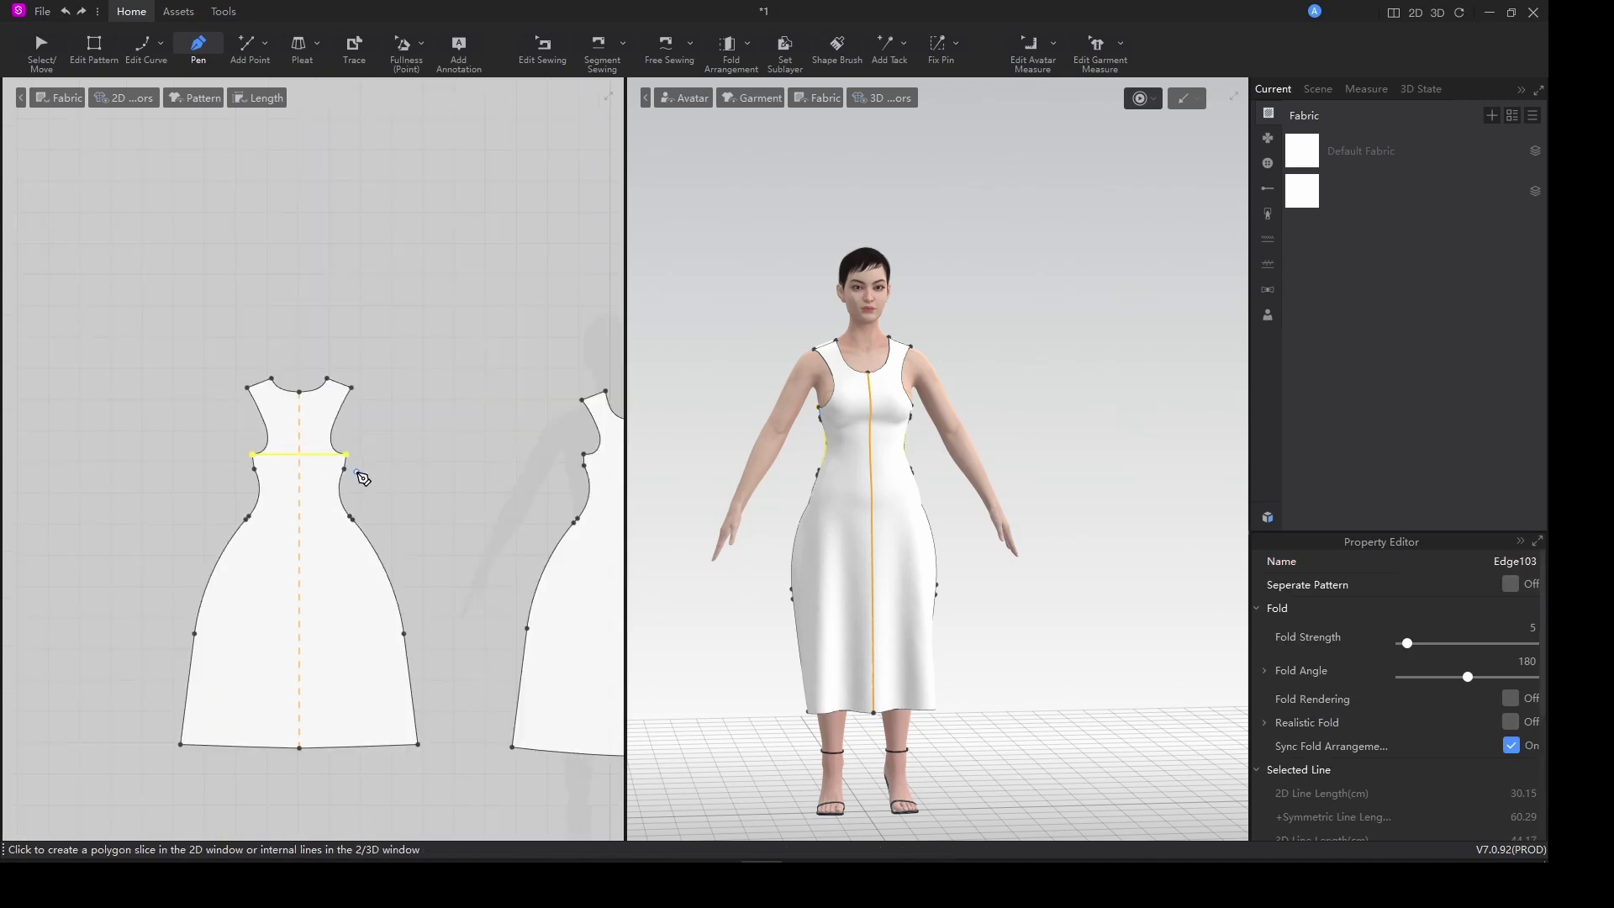
scroll(361, 469, "down", 3)
scroll(311, 462, "up", 3)
left_click(291, 454)
left_click(417, 454)
scroll(320, 475, "down", 3)
middle_click_drag(320, 475, 344, 472)
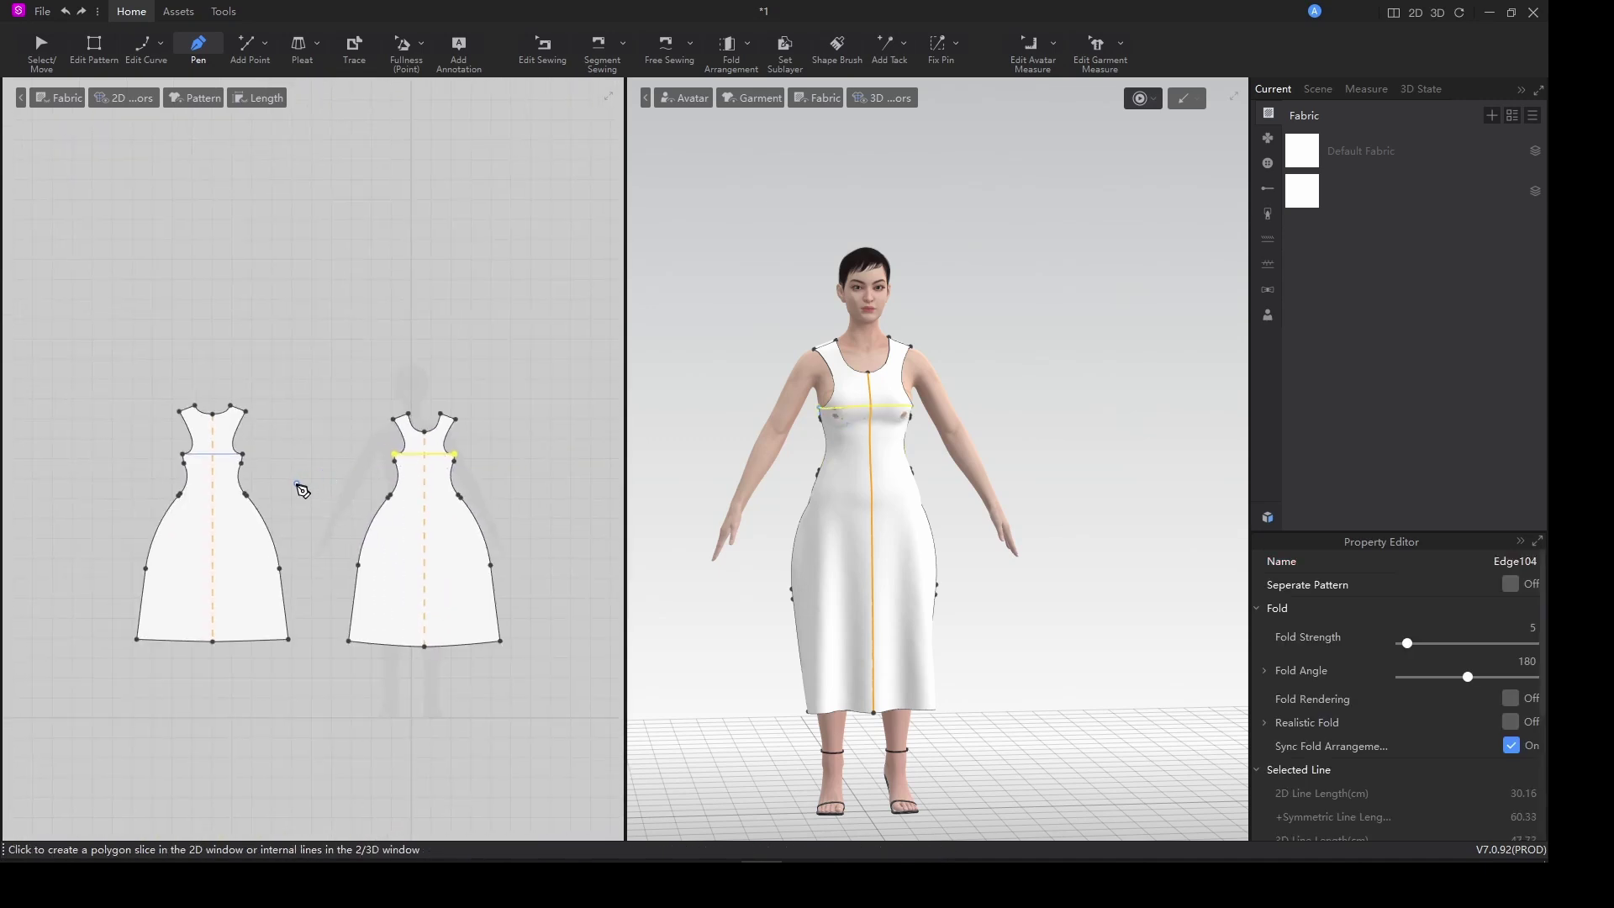
Cut the back pattern along its horizontal underarm line.
key("z")
left_click(222, 454)
left_click(265, 427)
scroll(202, 450, "up", 5)
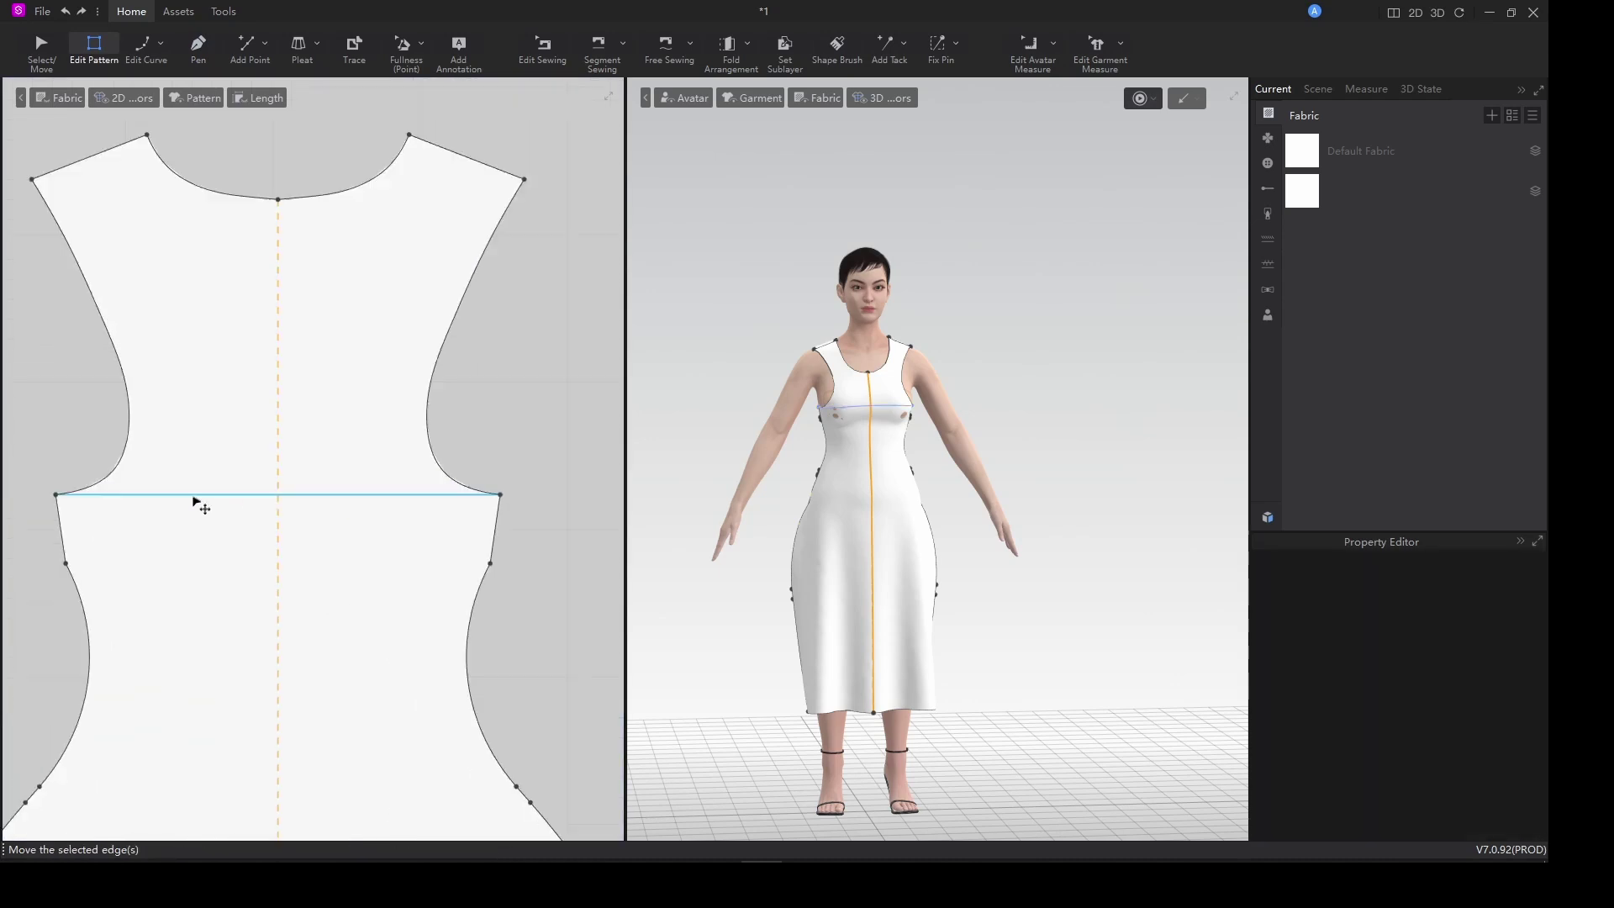
right_click(195, 502)
left_click(242, 564)
scroll(247, 566, "down", 7)
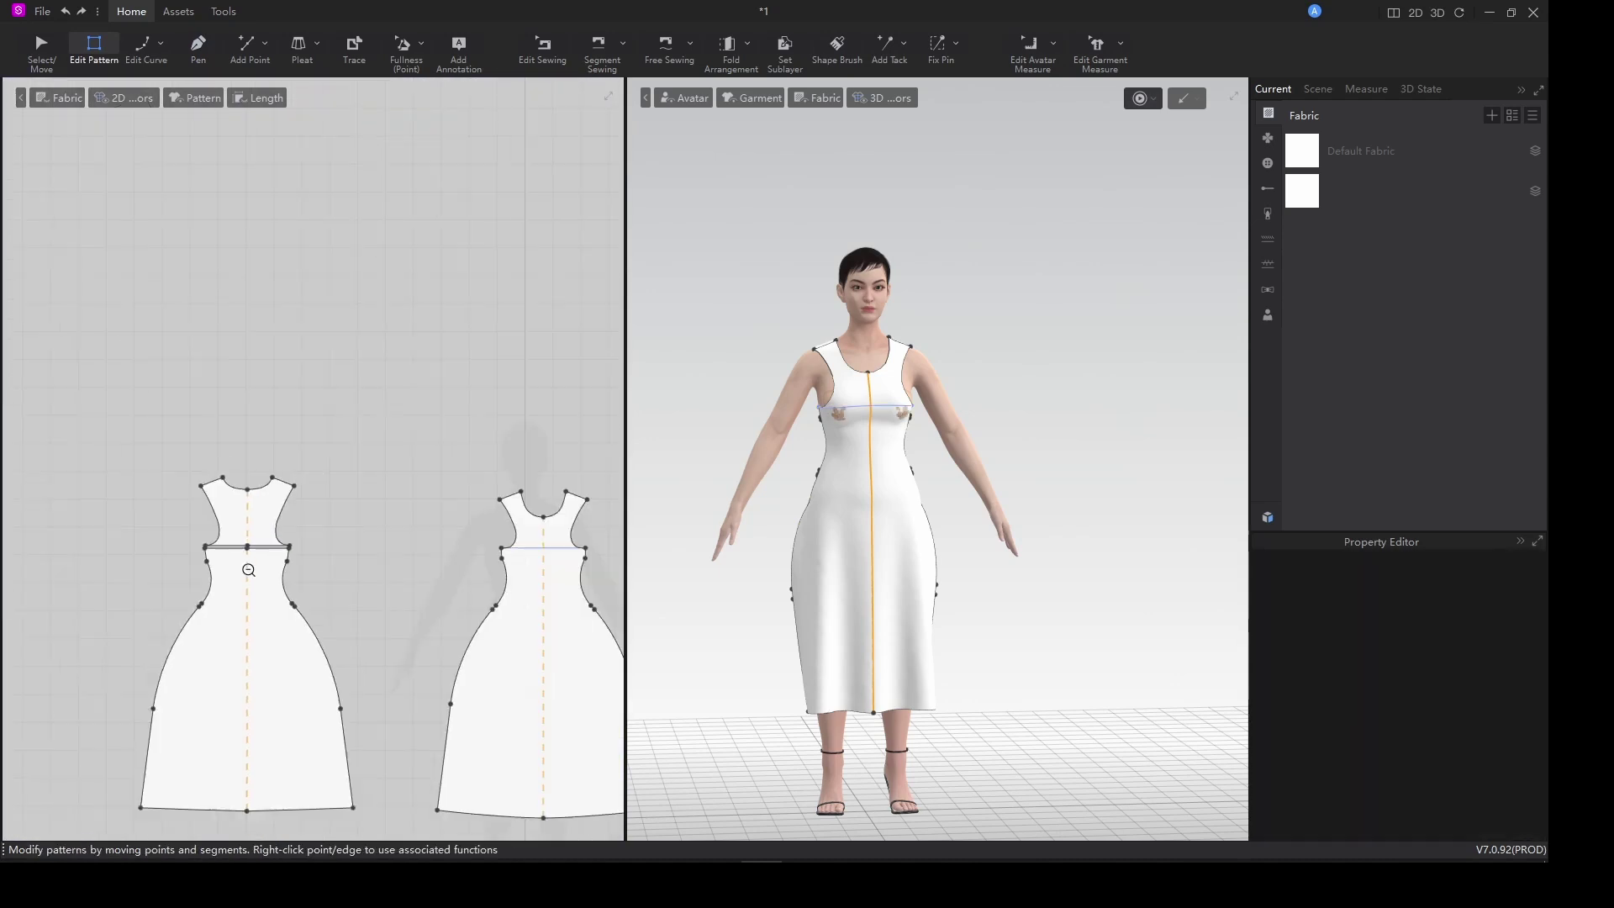
Cut the front pattern along its horizontal underarm line.
middle_click_drag(367, 573, 205, 544)
scroll(368, 523, "up", 3)
right_click(371, 527)
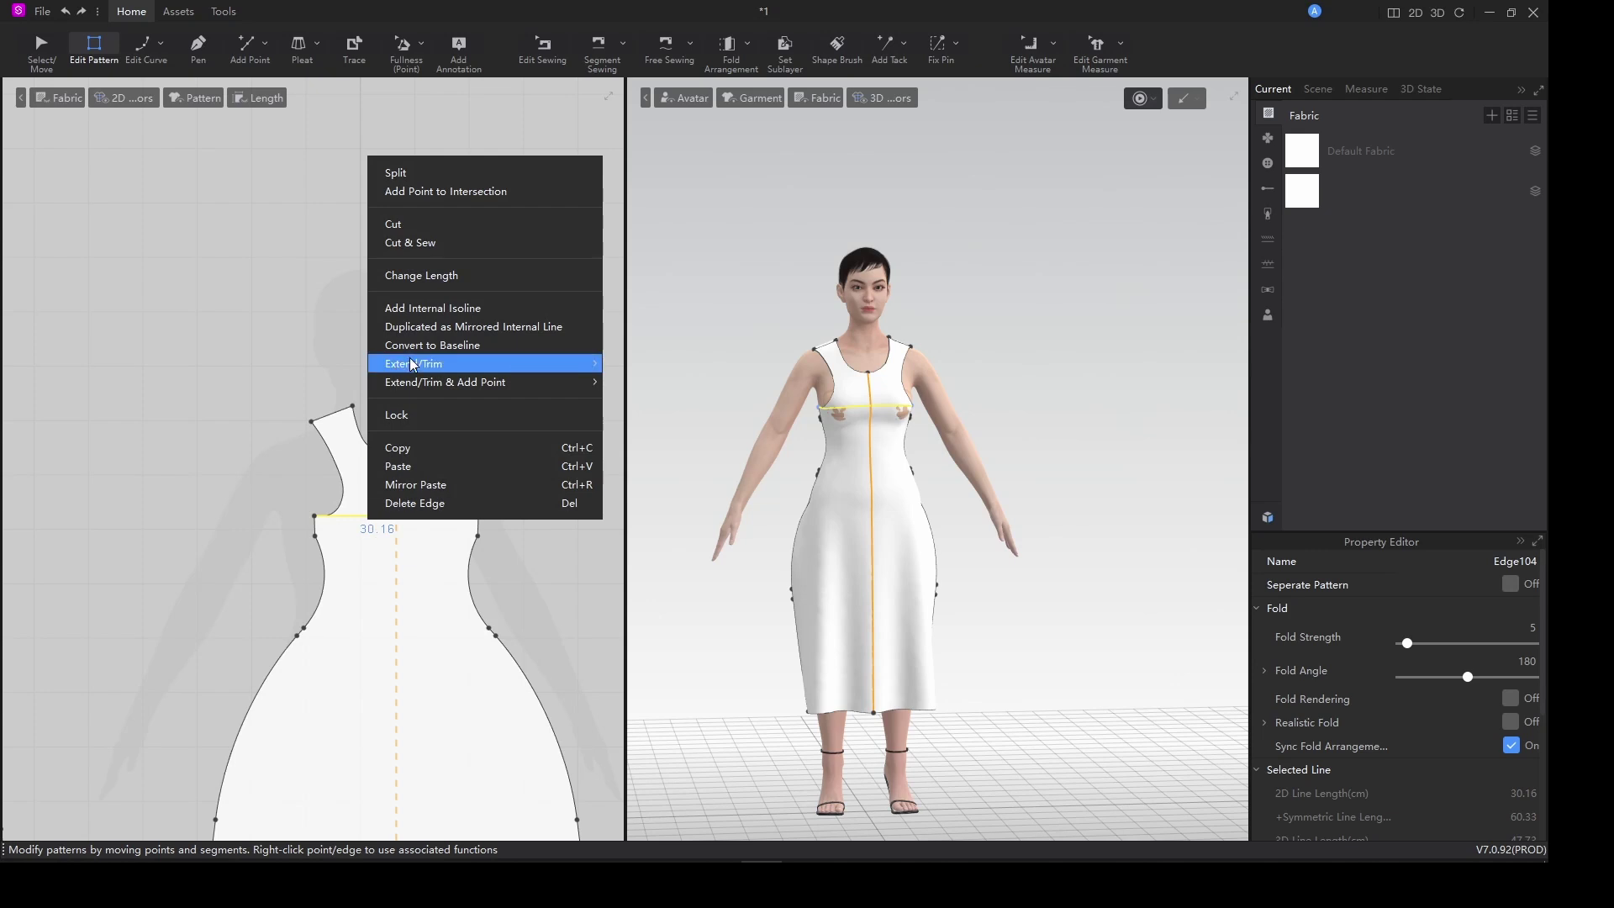
left_click(405, 227)
scroll(325, 543, "down", 5)
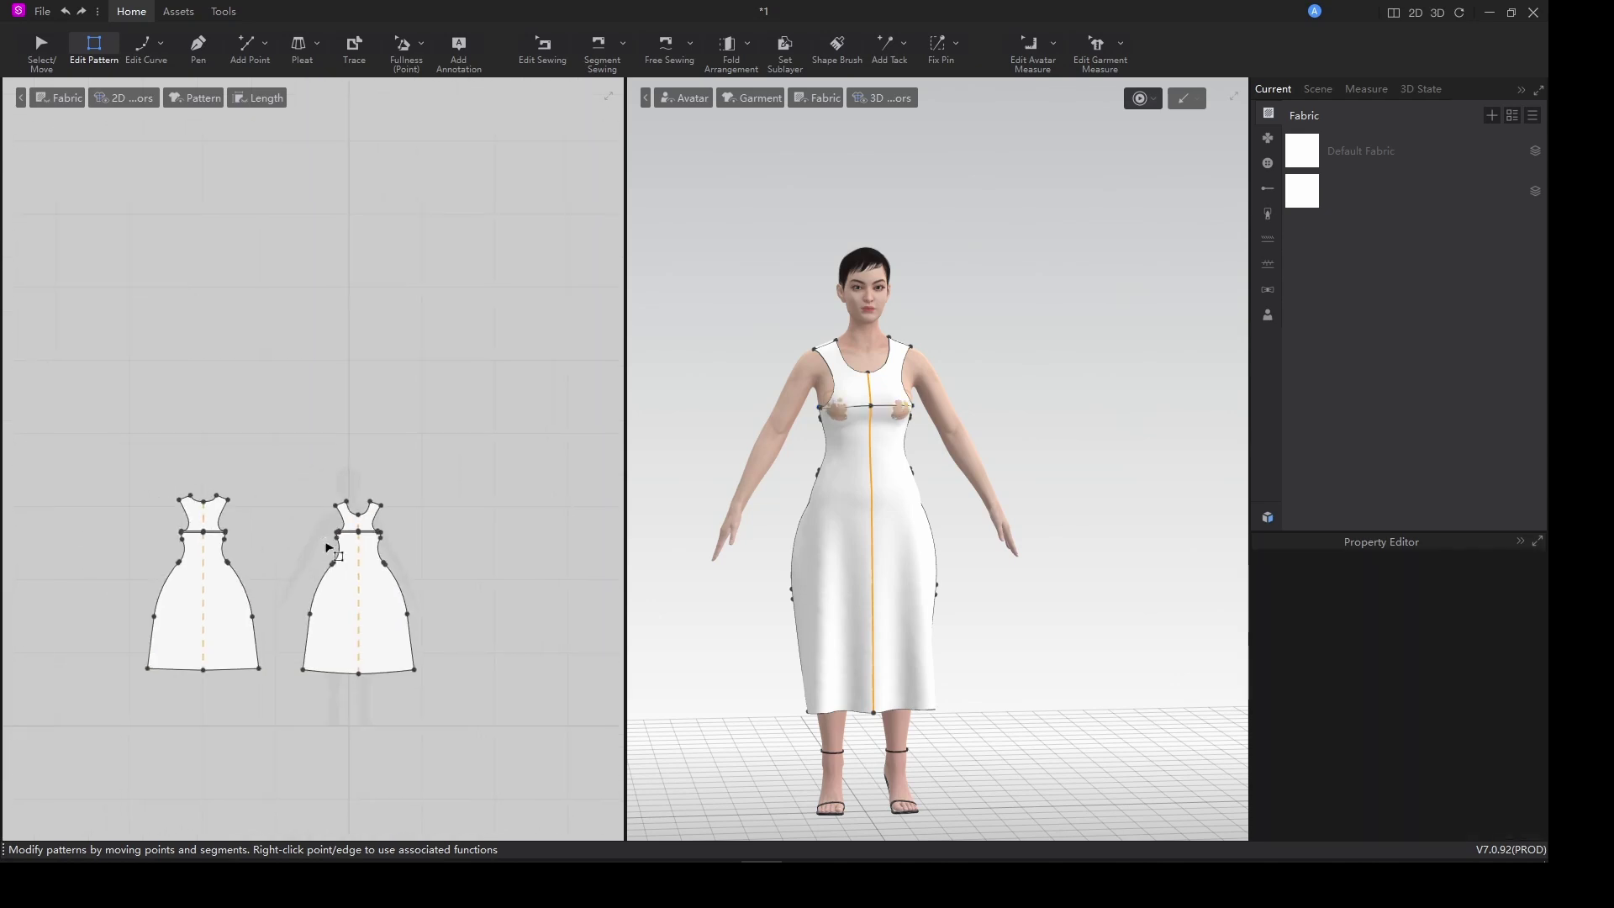
Delete the upper bodice pieces above the cut on the back and front to make the dress strapless.
key("q")
key("shift+f")
left_click_drag(120, 466, 476, 541)
left_click(357, 395)
left_click(197, 512)
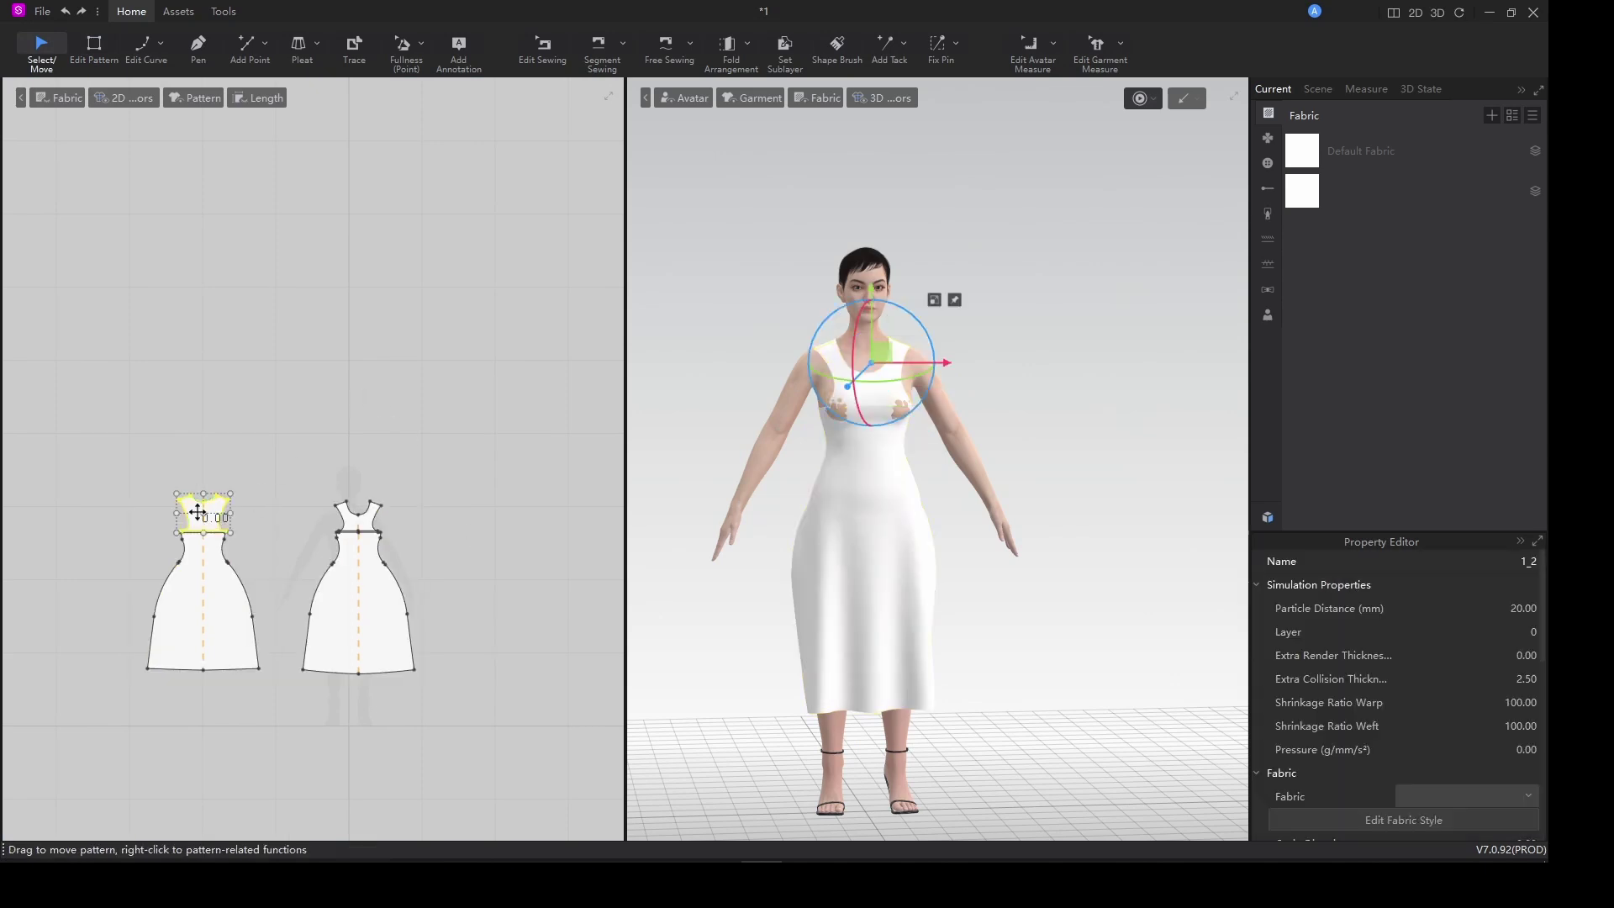
left_click(347, 511, "shift")
key("Delete")
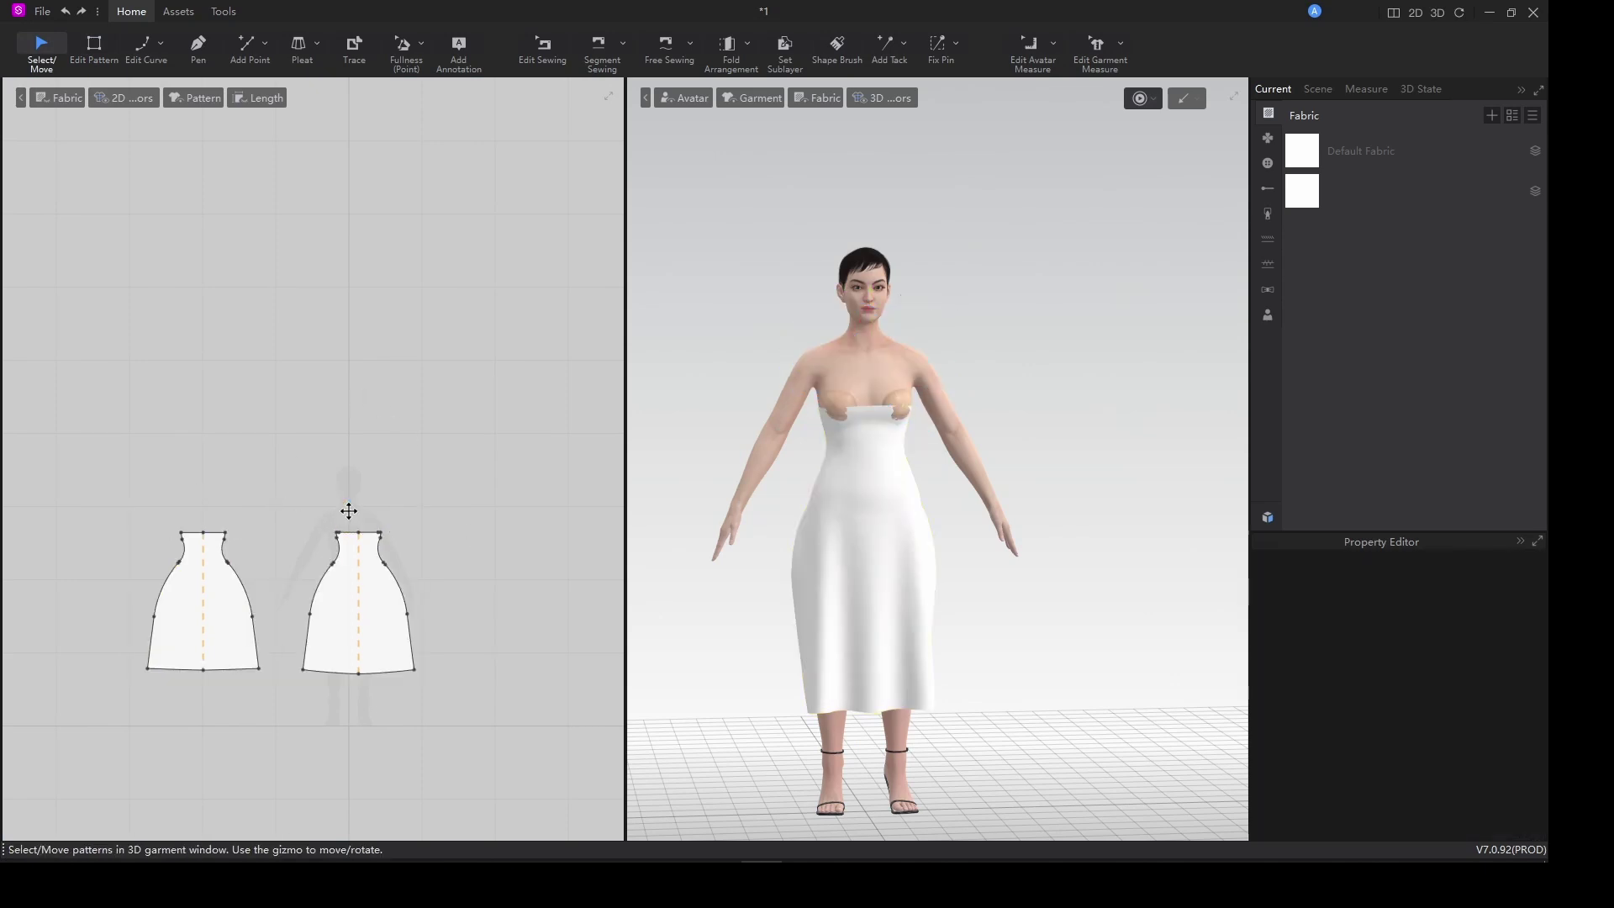
Select the top edges of both patterns and move them upward together to raise the strapless neckline.
left_click(181, 551)
scroll(196, 543, "up", 2)
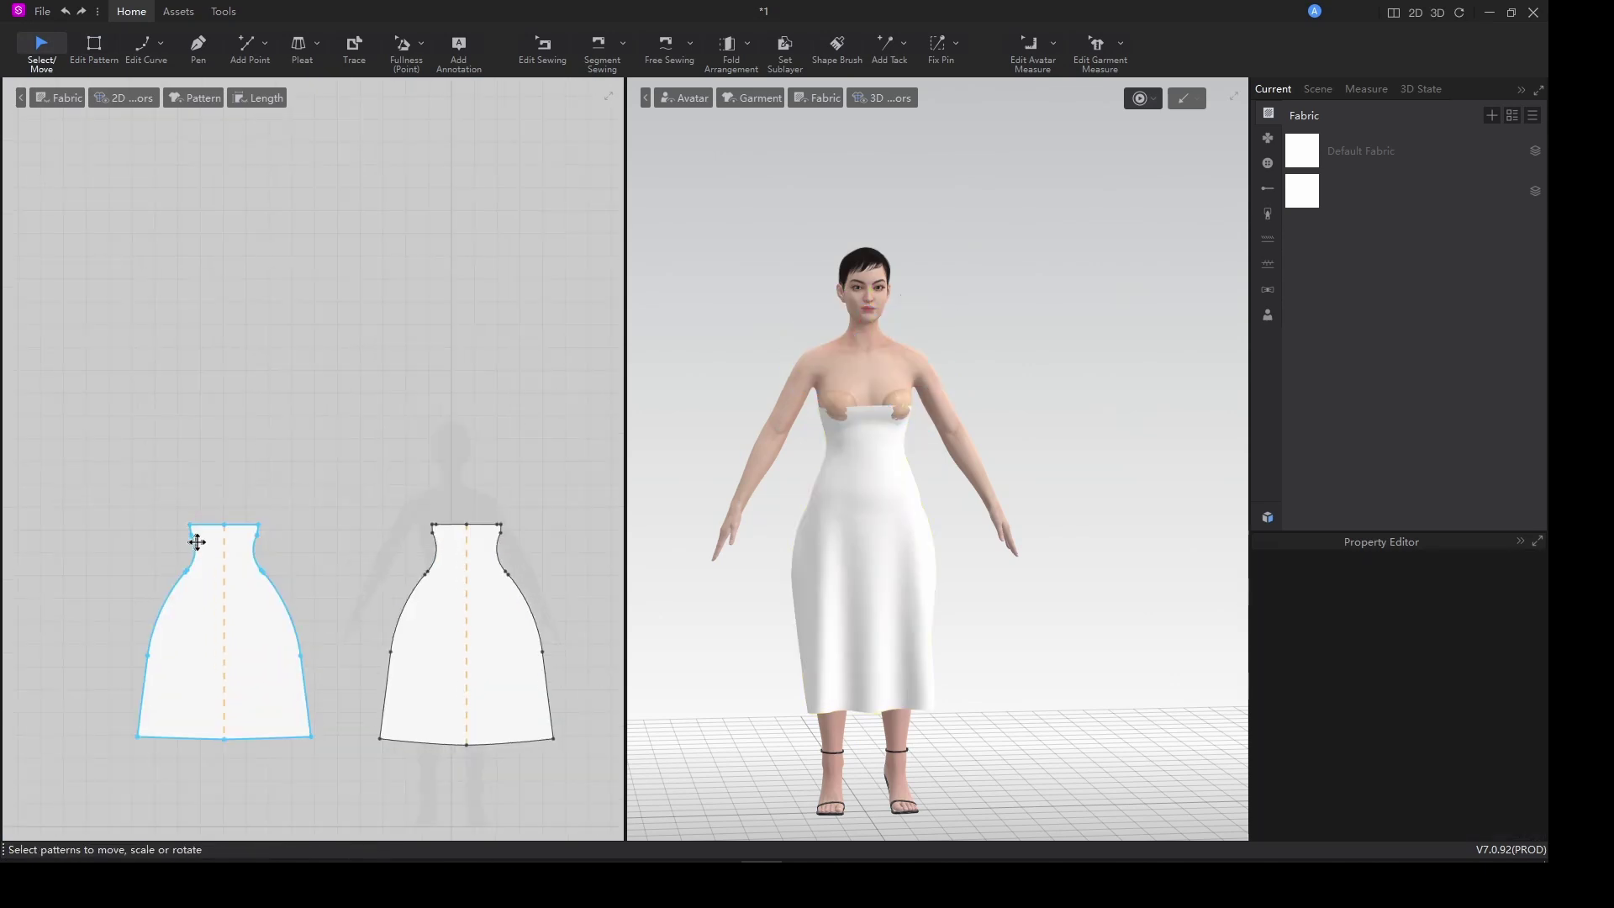
key("w")
left_click_drag(169, 507, 313, 538)
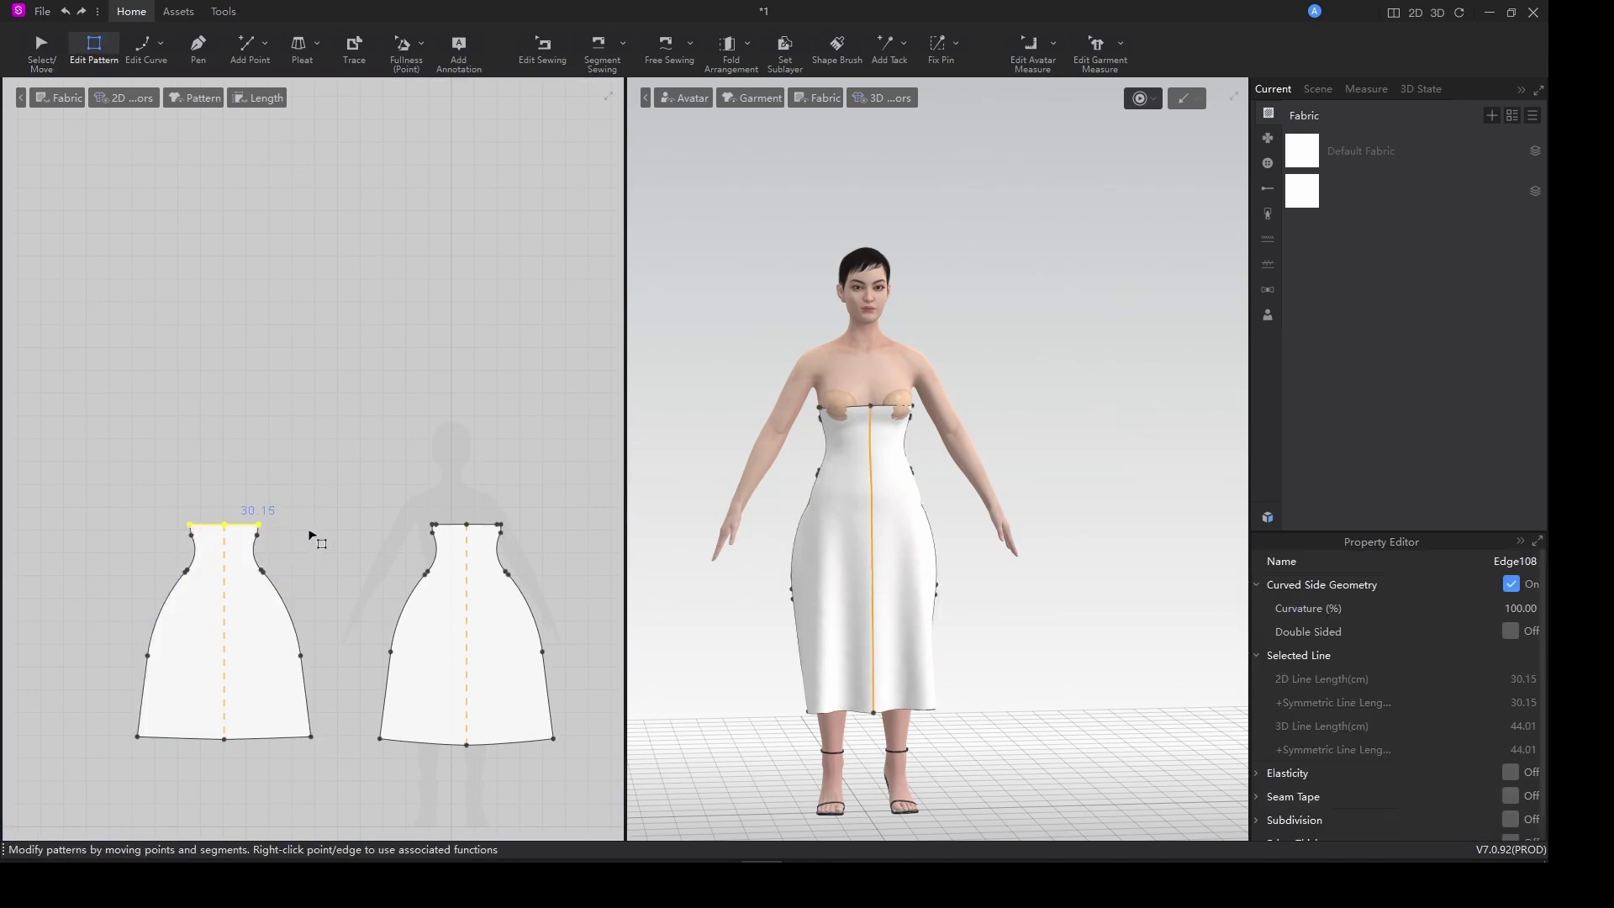
left_click_drag(534, 532, 535, 532, "shift")
scroll(434, 530, "up", 5)
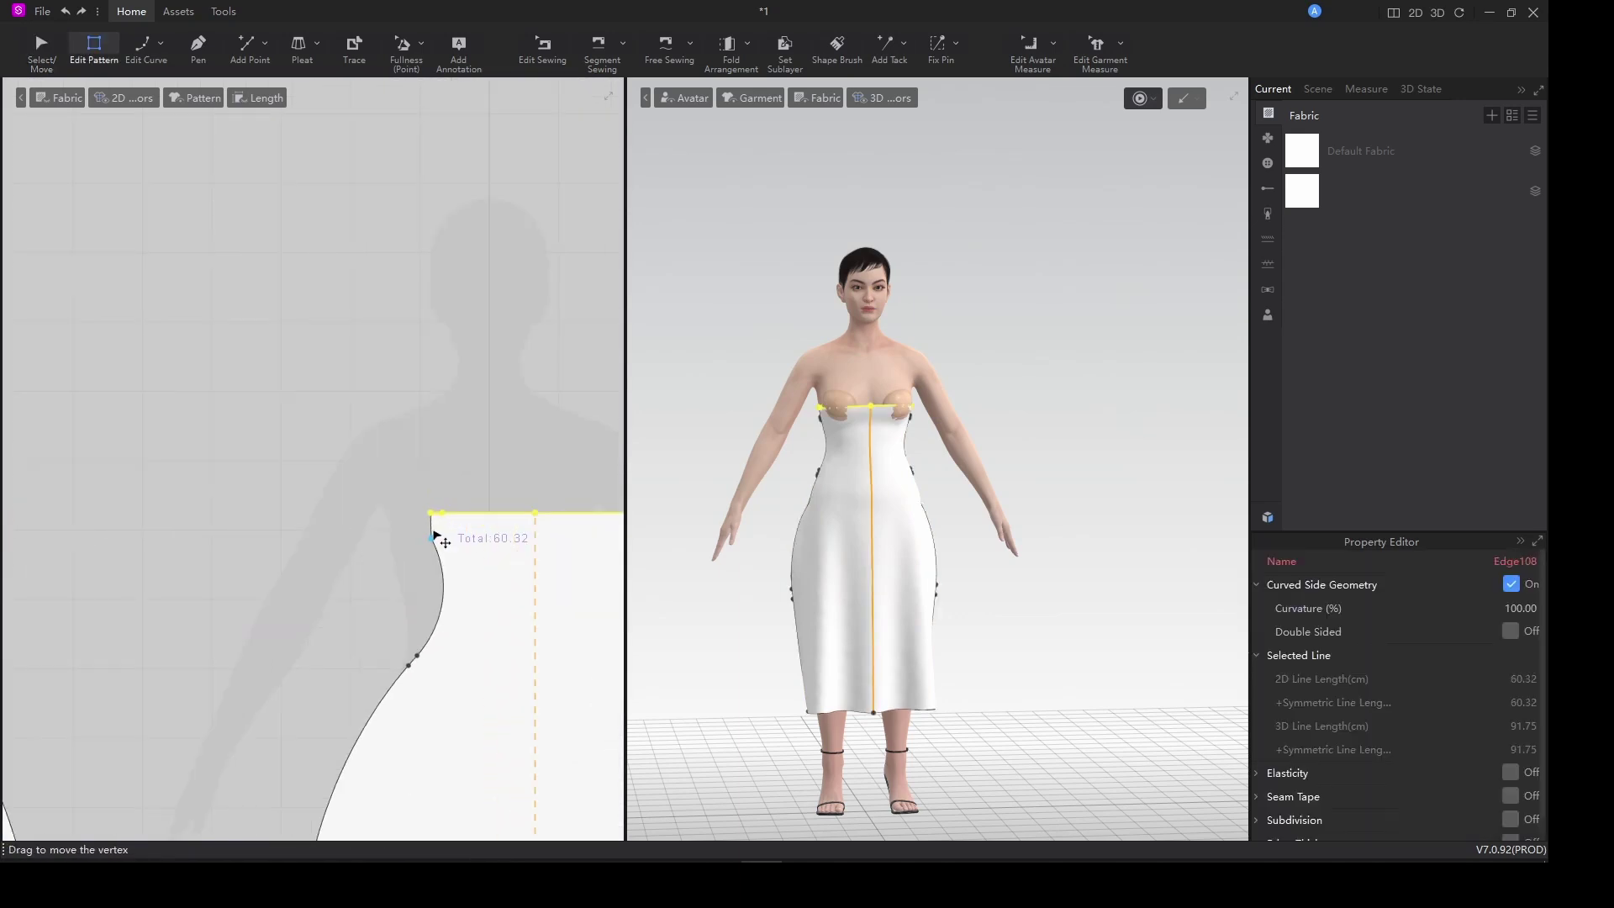
scroll(432, 531, "down", 6)
scroll(257, 529, "up", 2)
left_click_drag(277, 530, 278, 502)
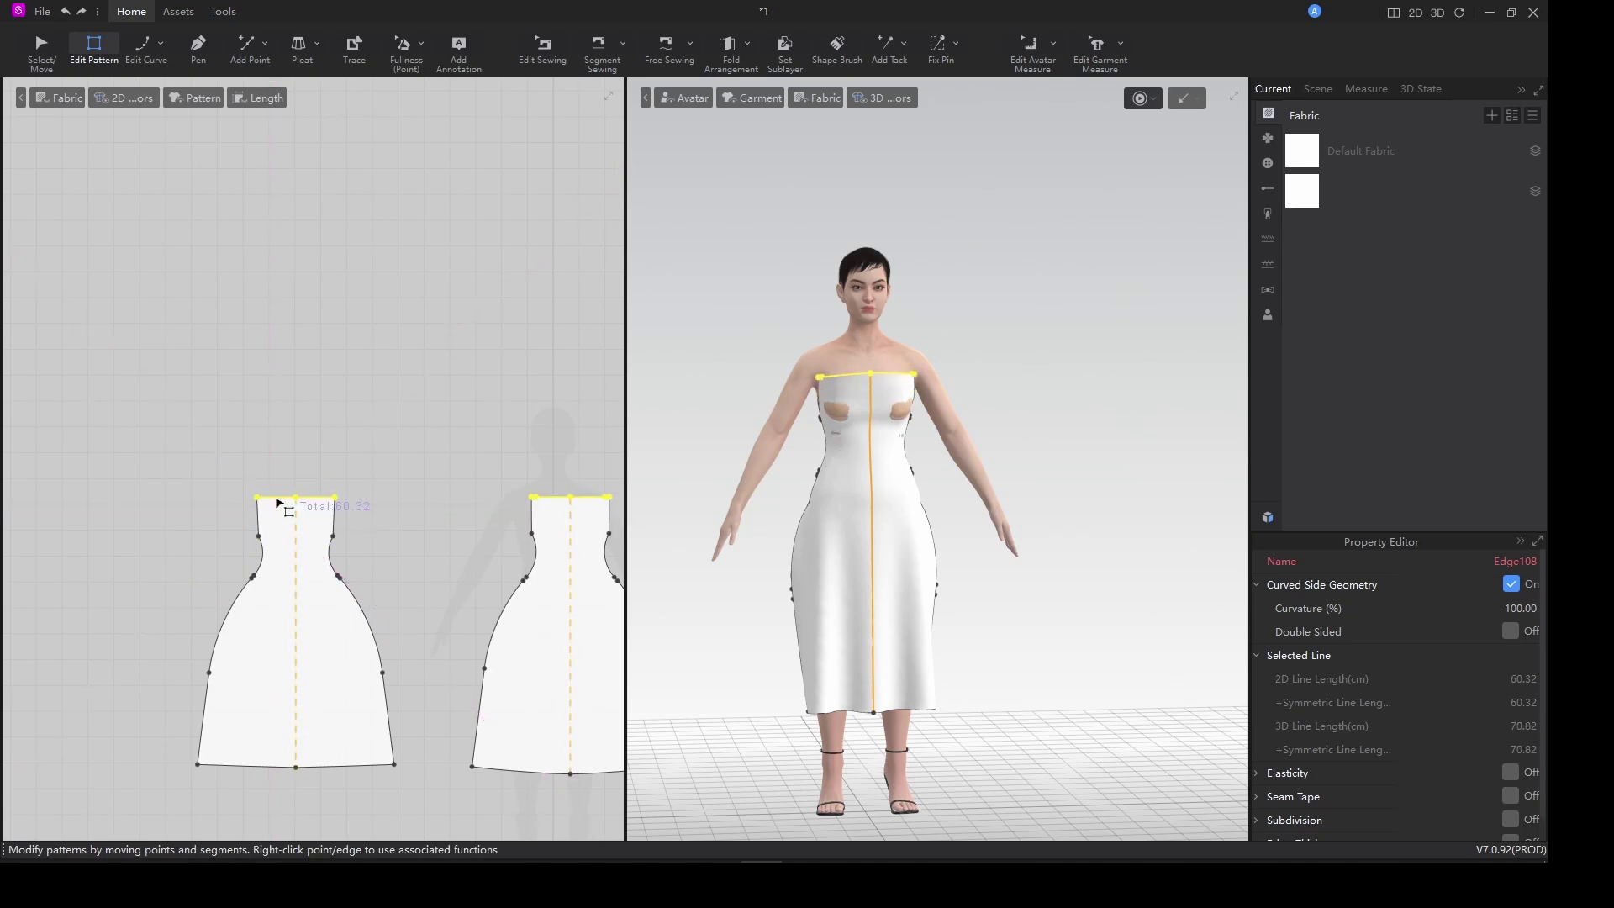
Simulate the dress so the raised strapless neckline settles on the avatar.
key("space")
mouse_move(1017, 537)
right_mouse_down()
mouse_move(944, 526)
mouse_move(758, 548)
mouse_move(1026, 547)
mouse_move(1048, 533)
right_mouse_up()
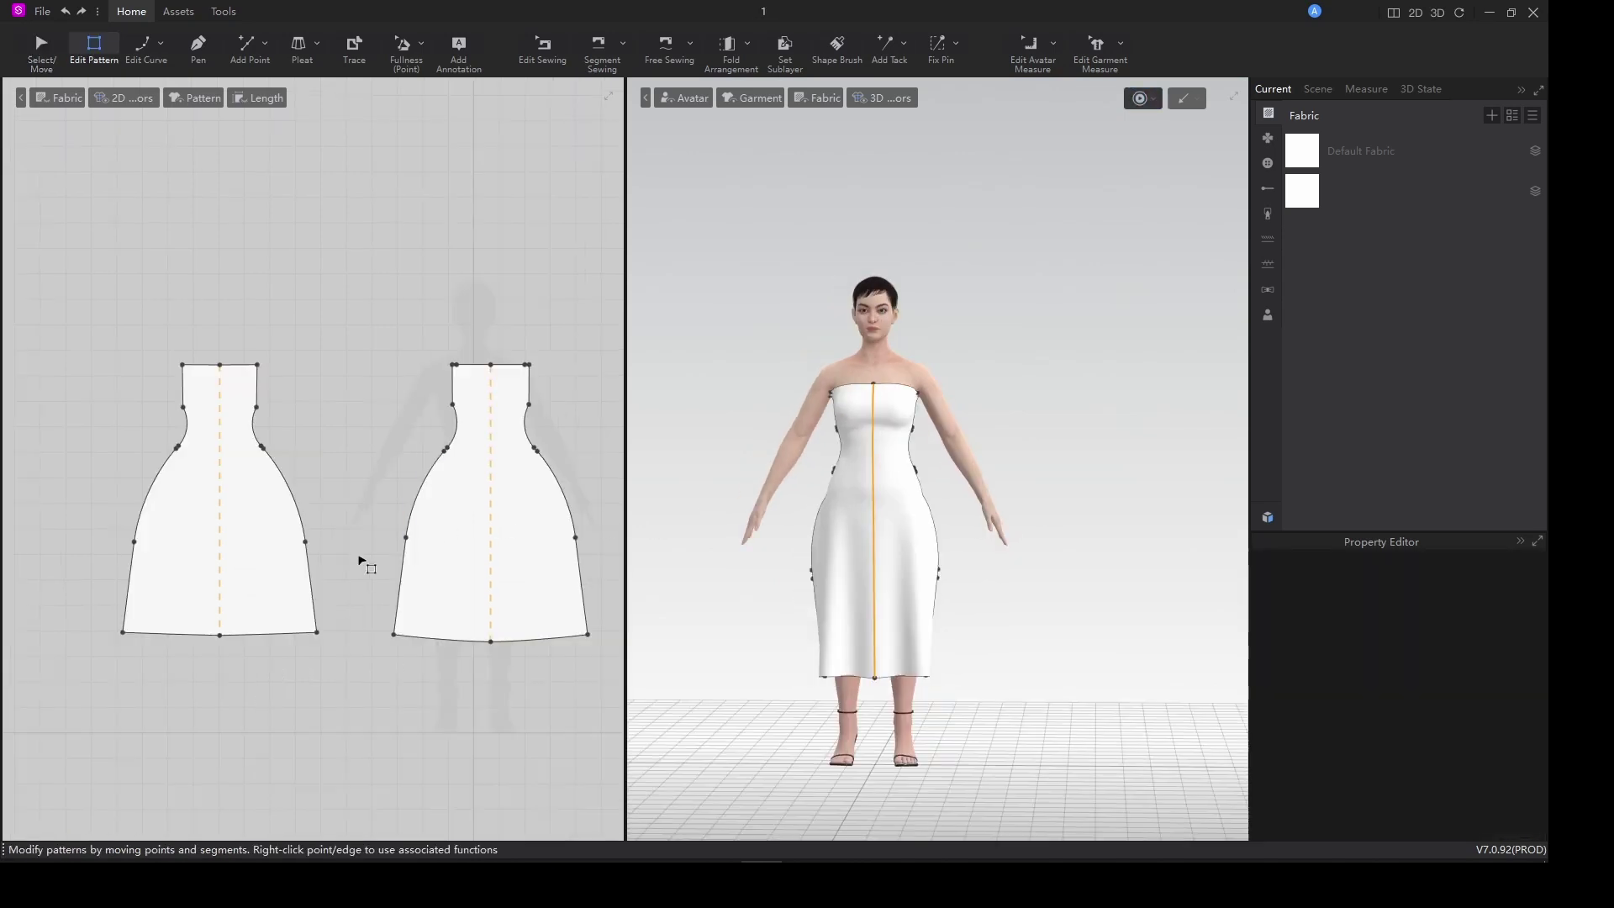
Release the back pattern's symmetry, then gather one skirt side edge with elasticity at strength 73 and ratio 20% in simulation.
left_click(222, 512)
left_click(300, 490)
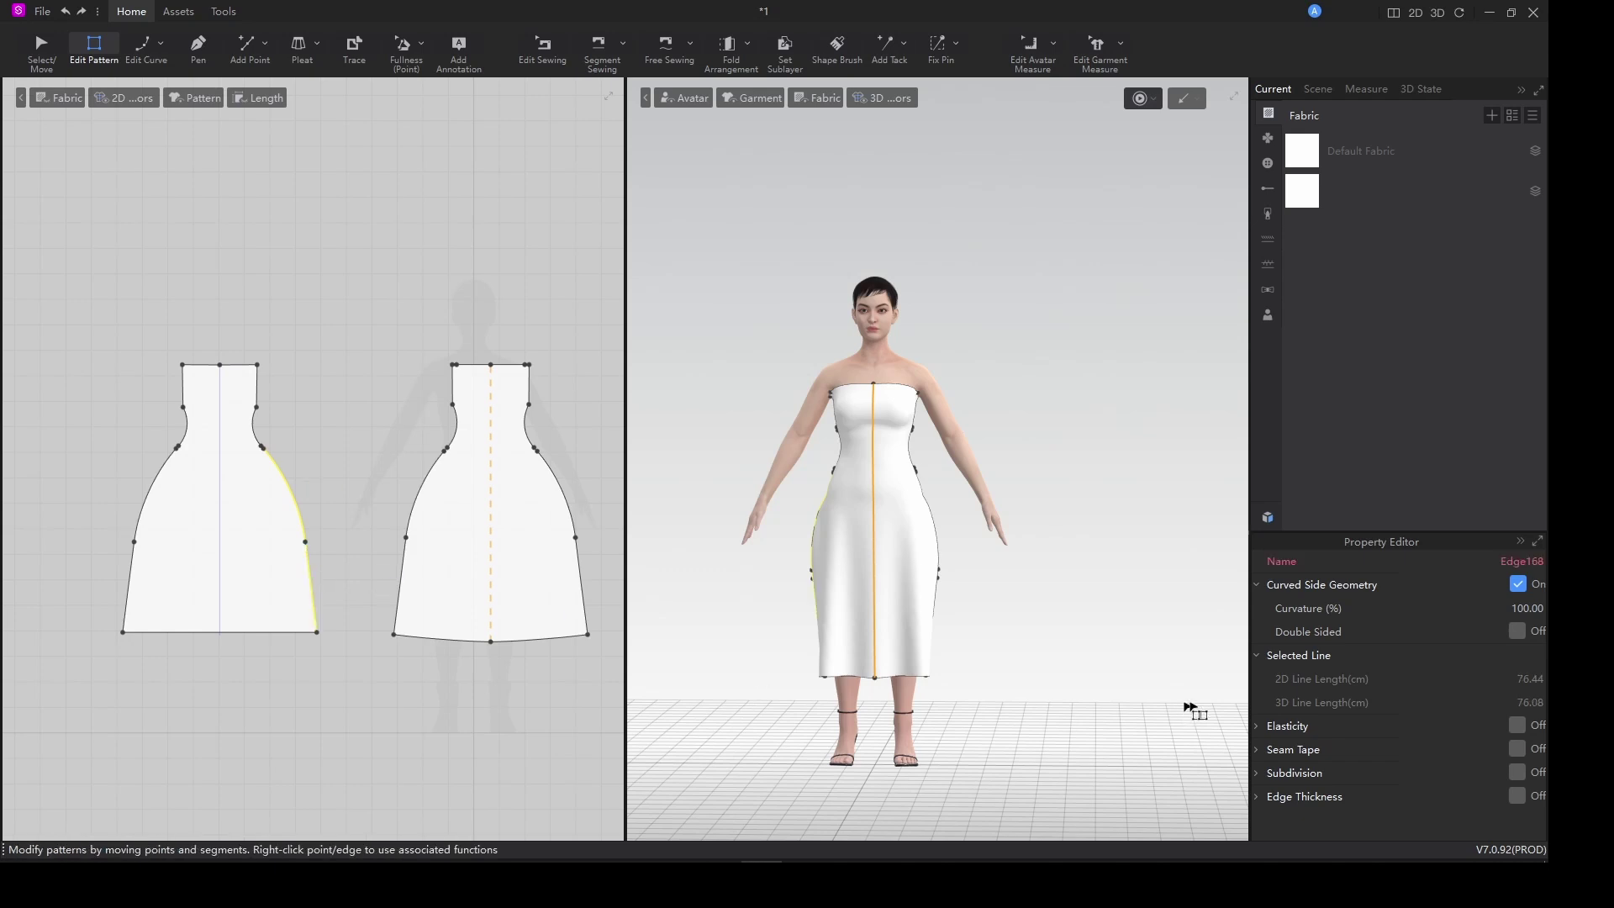
left_click(1518, 725)
key("space")
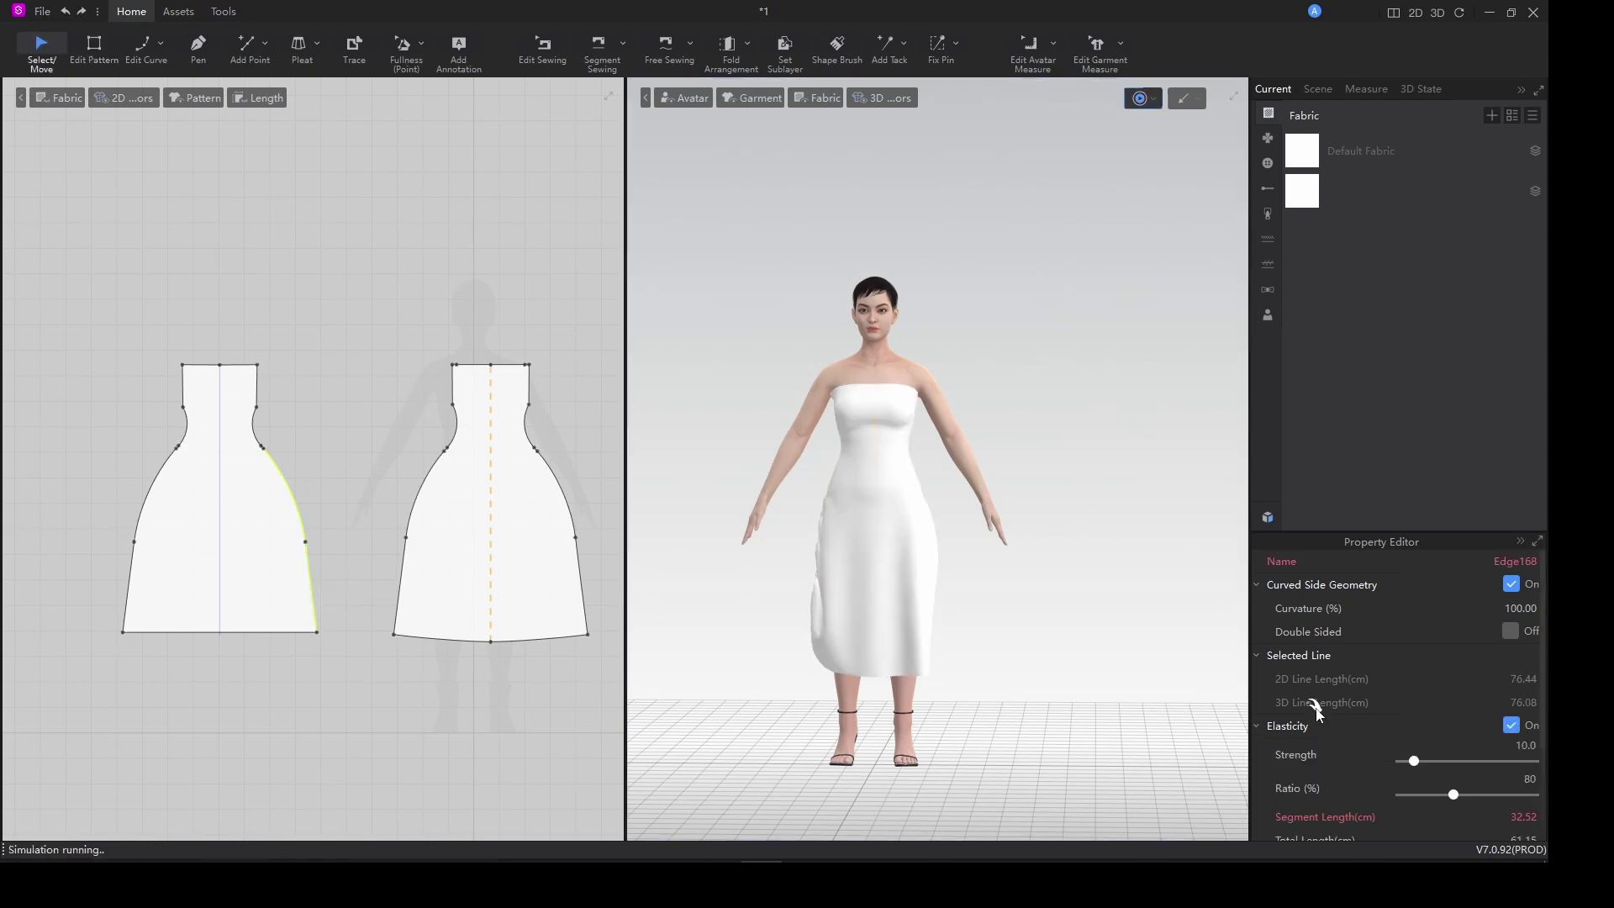
left_click_drag(1419, 759, 1414, 797)
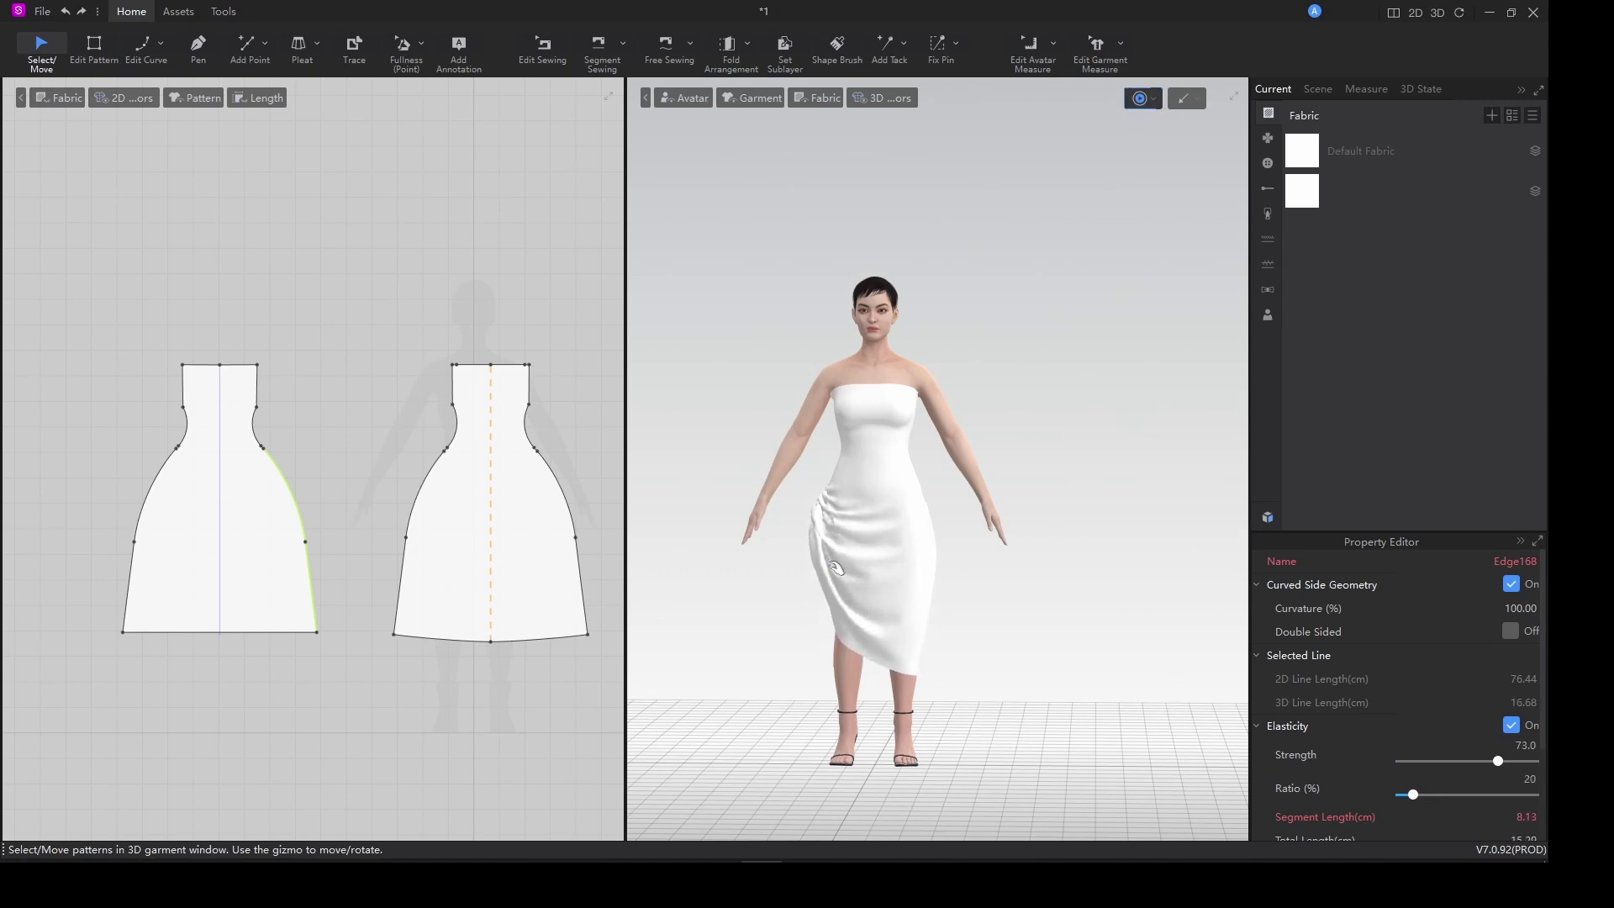
Set the elasticity ratio of the back's skirt side edge to 21% and inspect the gathers on the avatar.
scroll(866, 522, "up", 4)
mouse_move(842, 577)
right_mouse_down()
mouse_move(882, 573)
mouse_move(831, 590)
right_mouse_up()
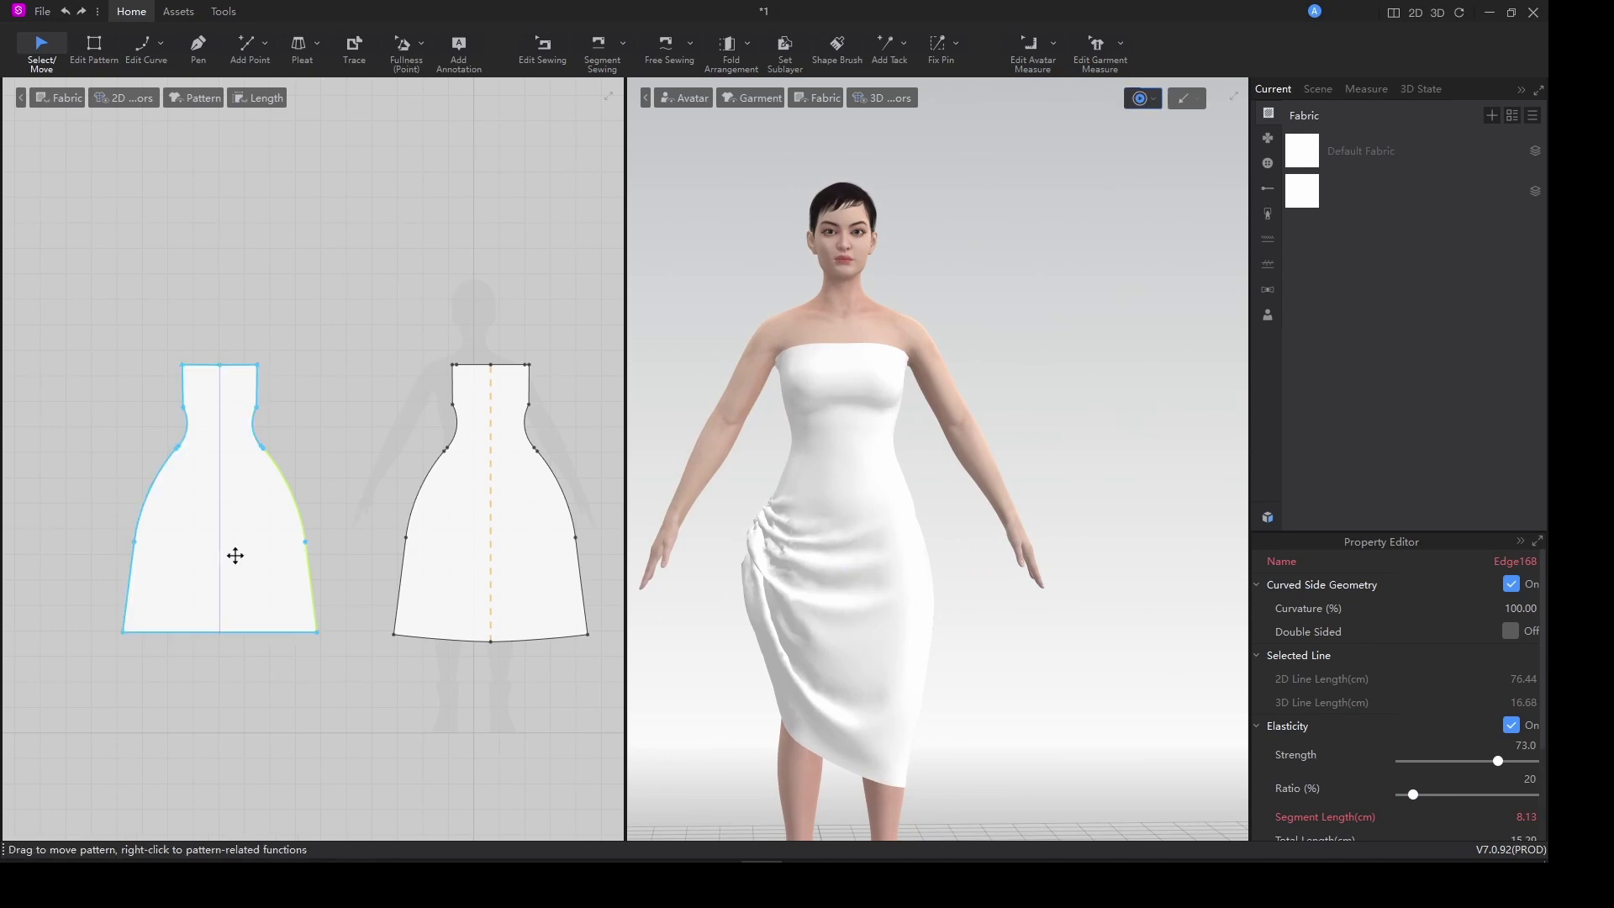
scroll(234, 551, "up", 5)
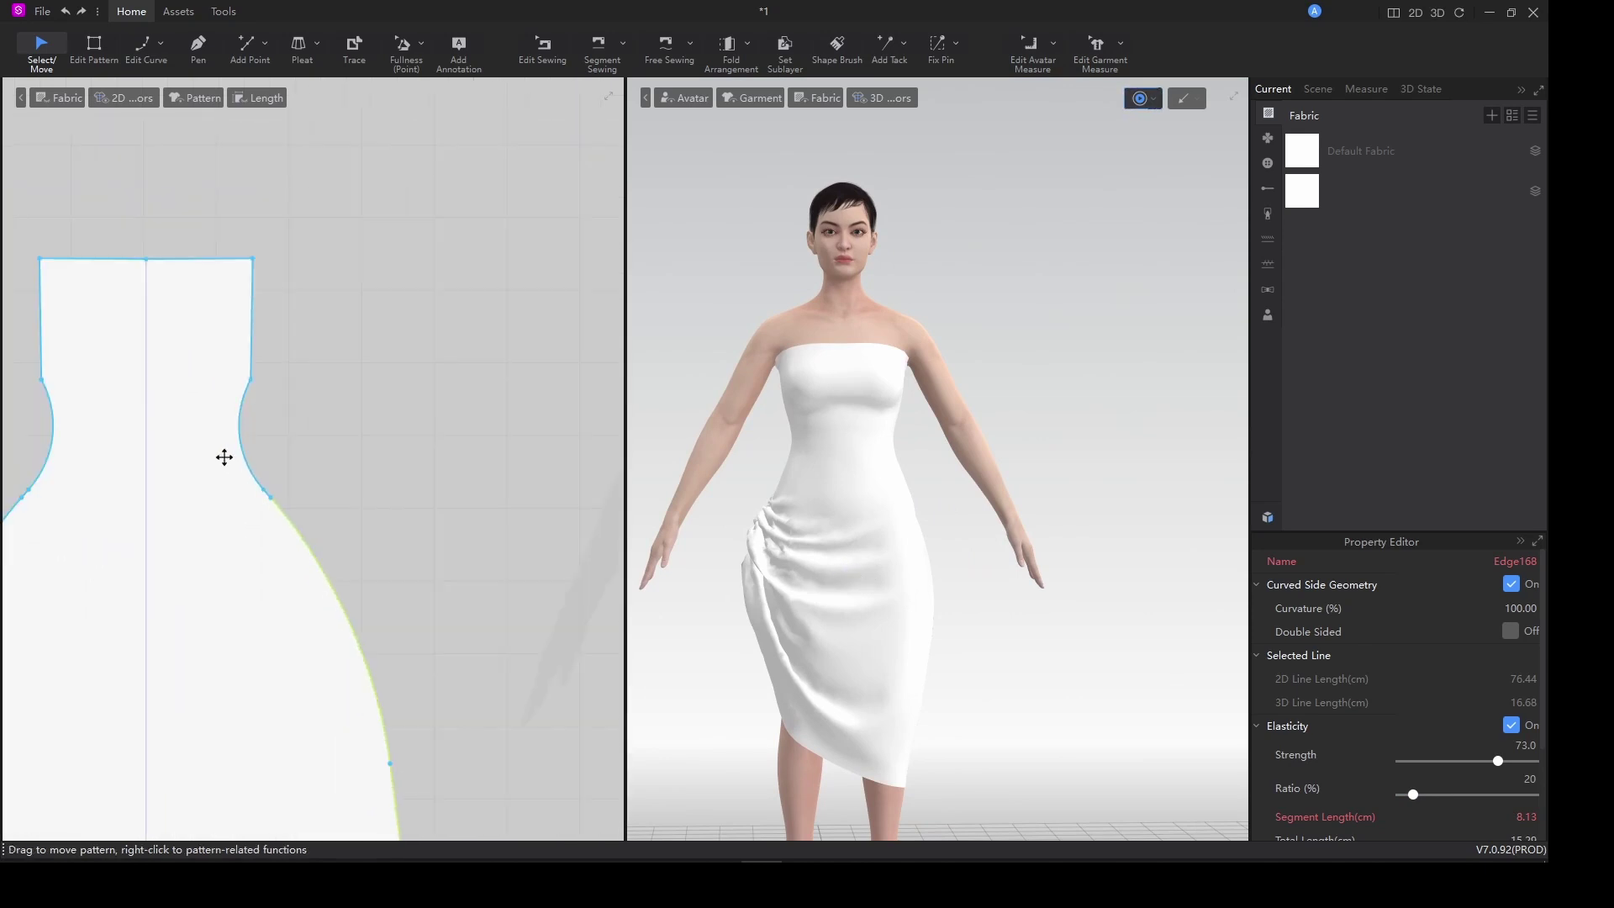
scroll(839, 630, "down", 3)
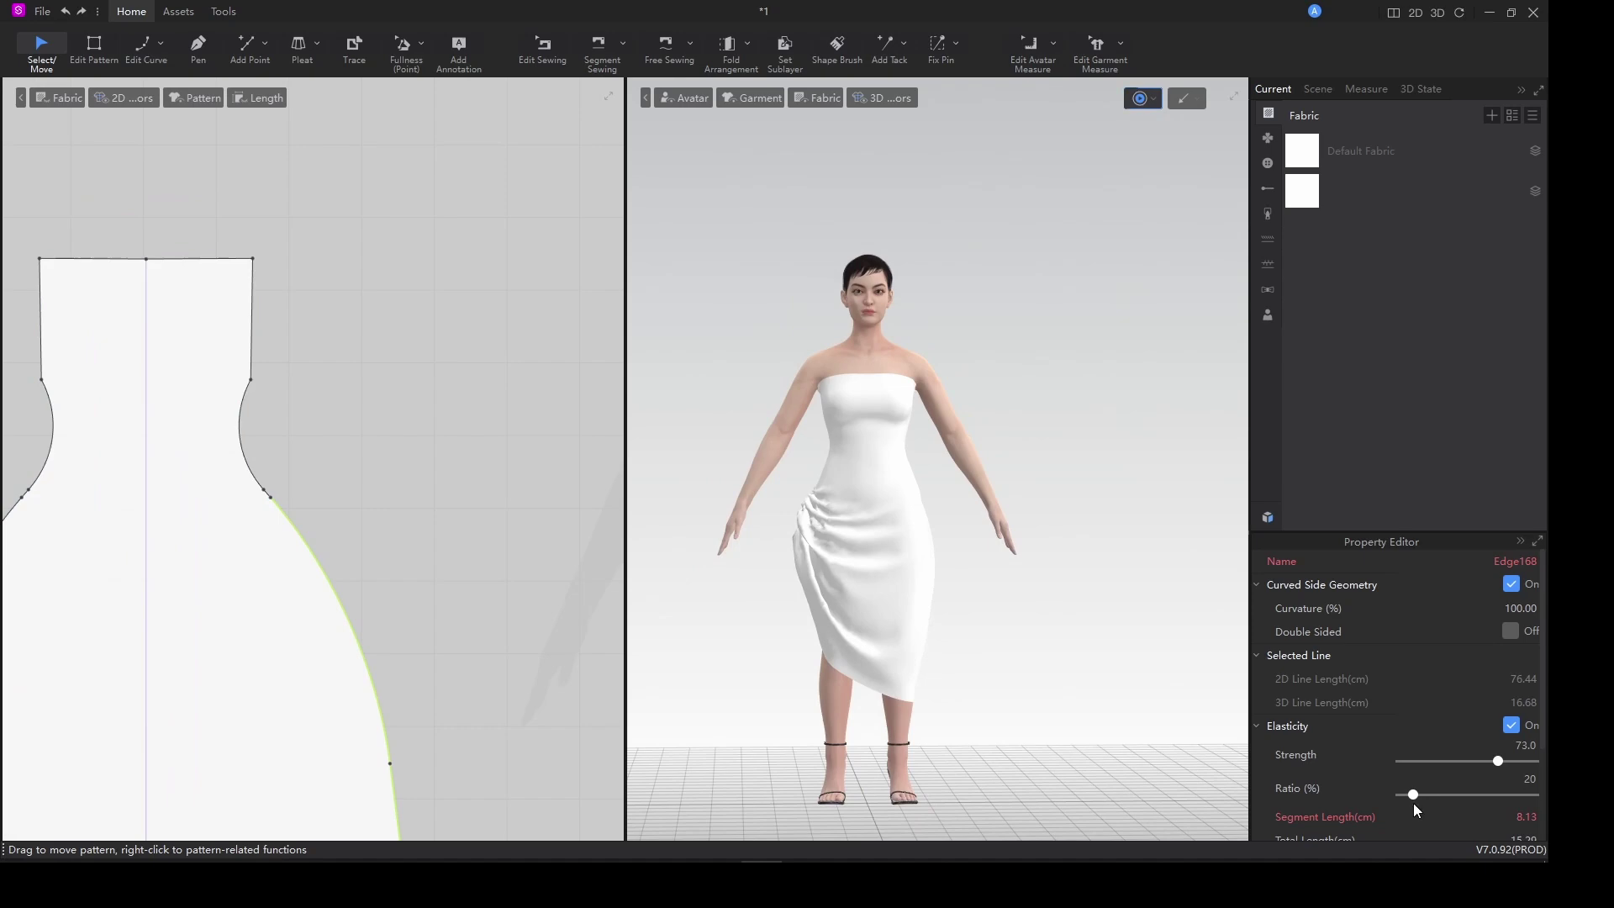
left_click_drag(1412, 797, 1415, 797)
mouse_move(951, 636)
right_mouse_down()
mouse_move(1023, 609)
mouse_move(969, 633)
mouse_move(1247, 665)
mouse_move(911, 631)
mouse_move(945, 648)
right_mouse_up()
scroll(925, 605, "up", 5)
mouse_move(883, 530)
right_mouse_down()
mouse_move(973, 529)
mouse_move(886, 558)
right_mouse_up()
scroll(886, 558, "down", 5)
scroll(227, 494, "down", 3)
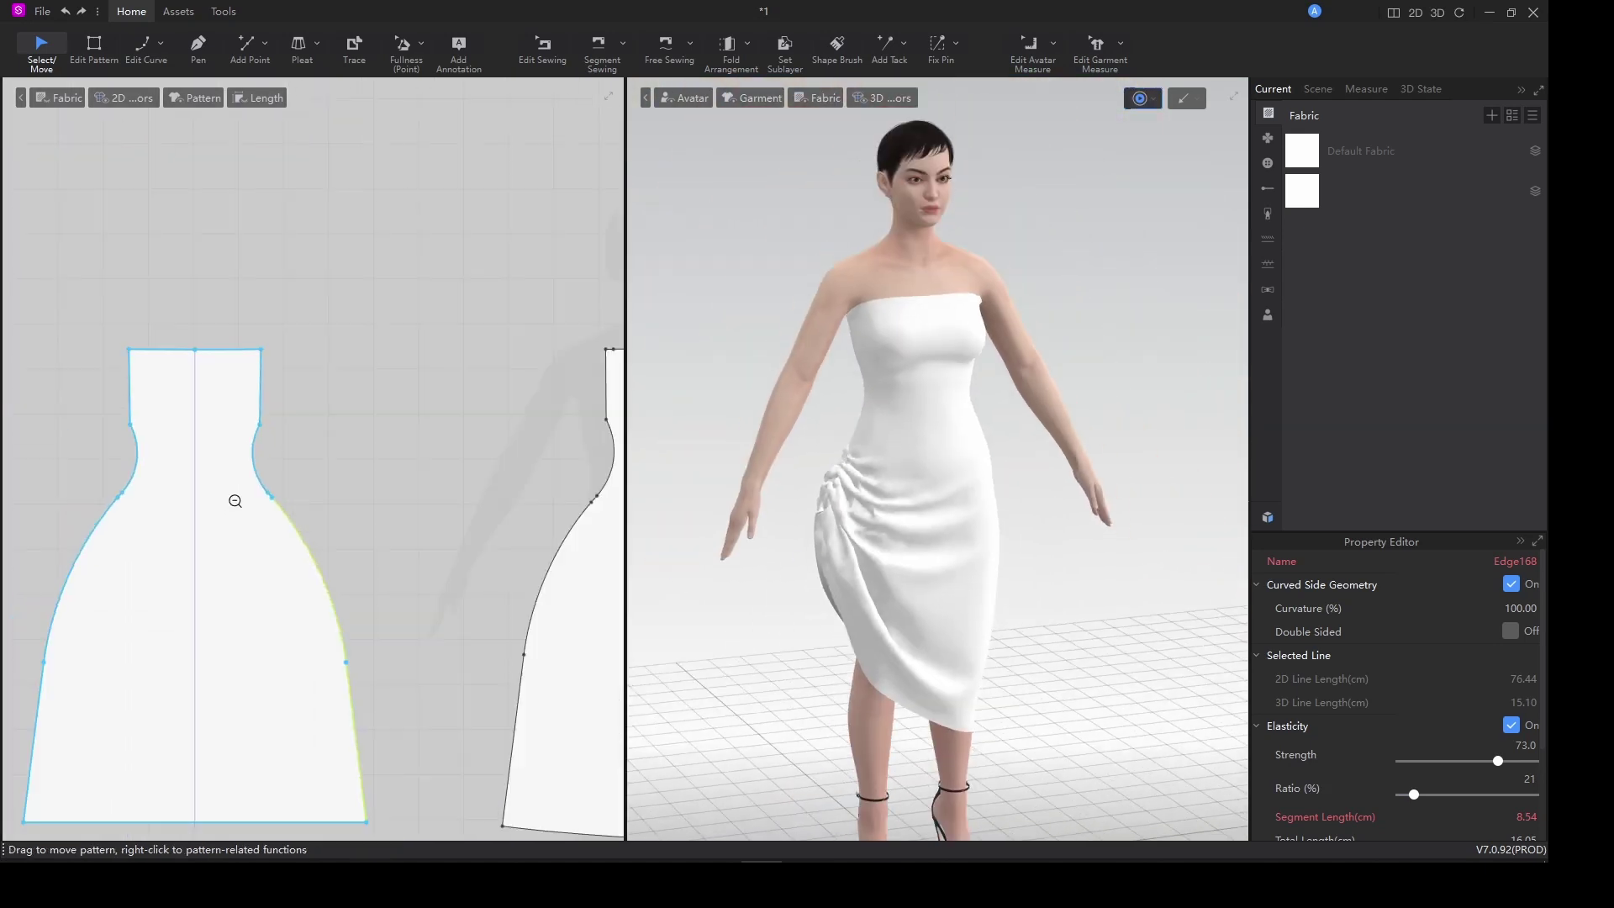
Turn on elasticity for the short back edge between the waist curve and gathered skirt side, with strength 50.4 and a lower ratio.
scroll(435, 630, "up", 5)
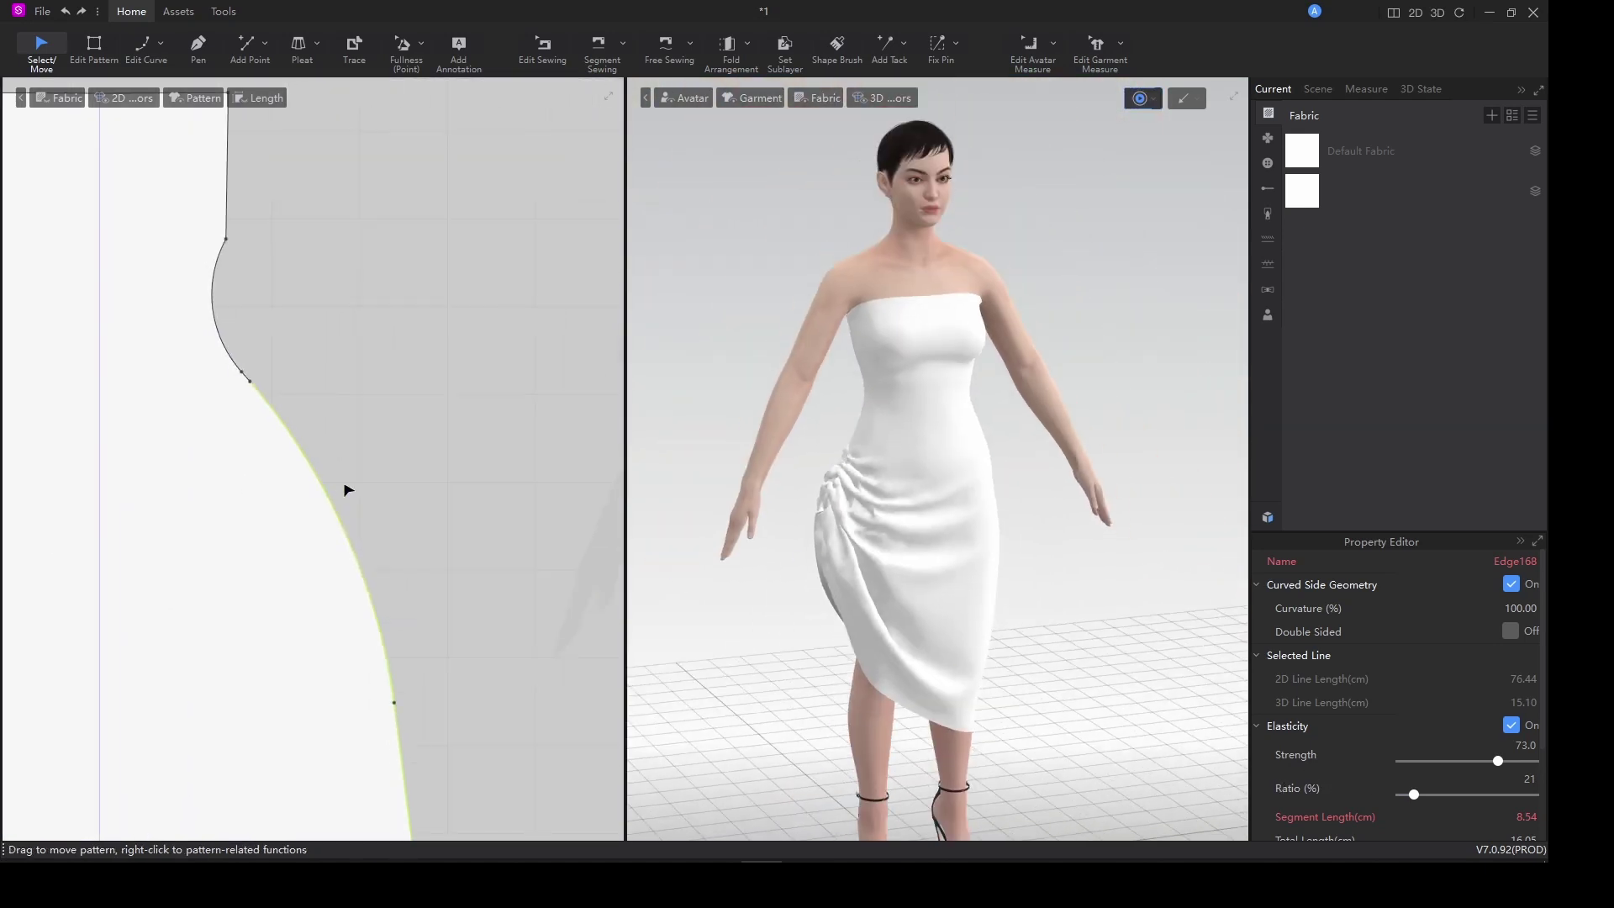
key("w")
left_click(246, 376)
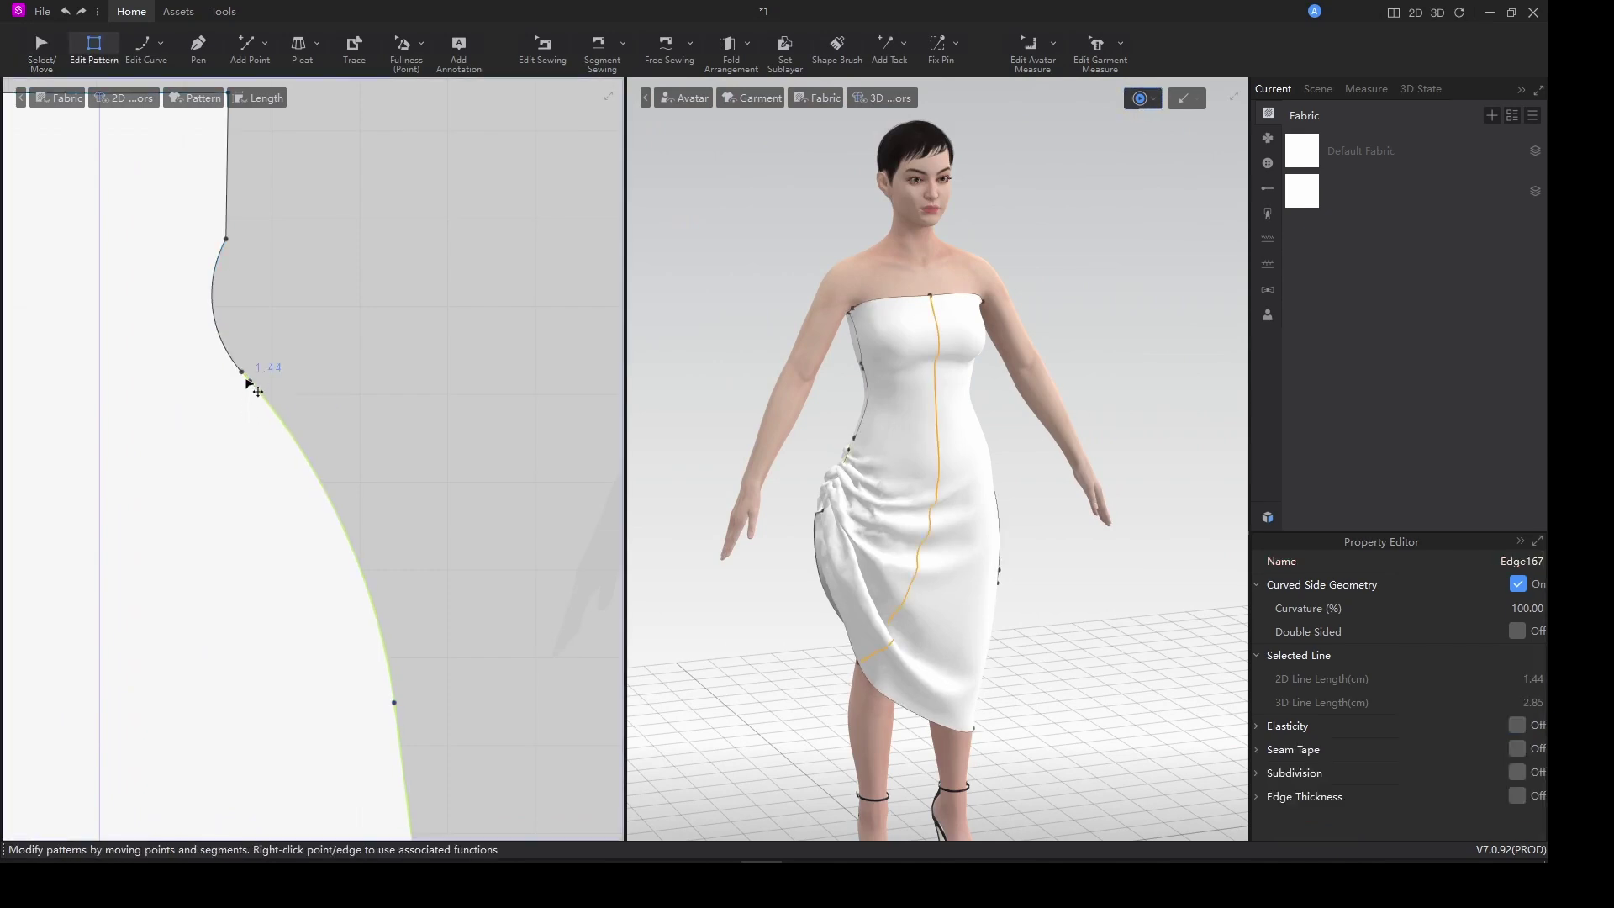
left_click(1517, 726)
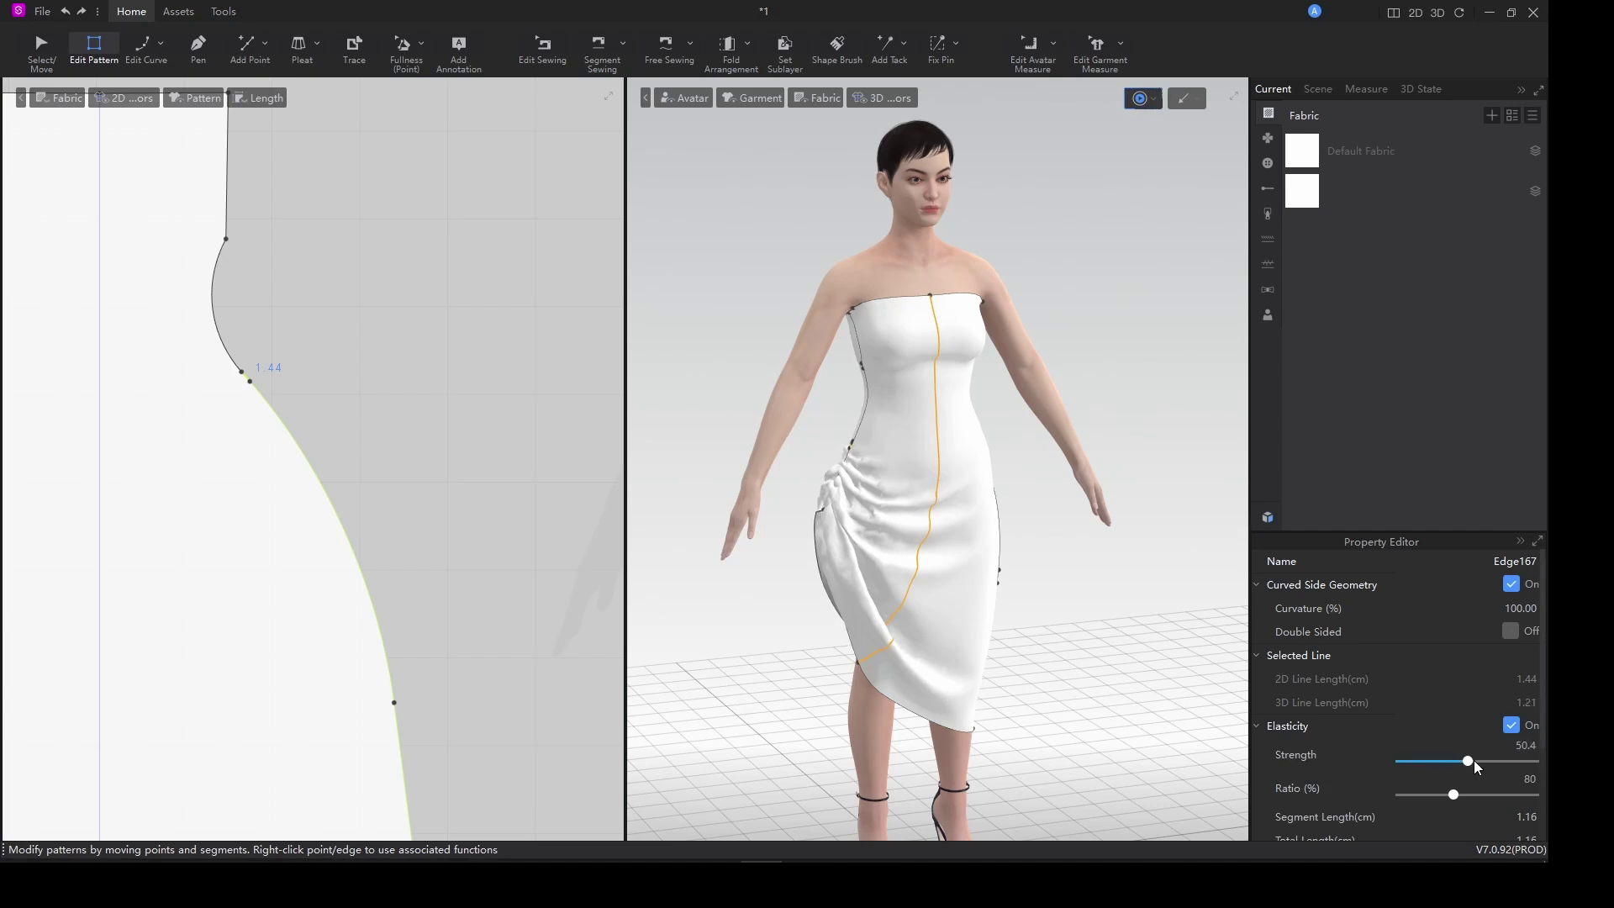
left_click_drag(1452, 801, 1442, 797)
Turn on elasticity for the back's waist curve on the gathered side, with strength 50.4 and ratio 42%.
left_click(220, 340)
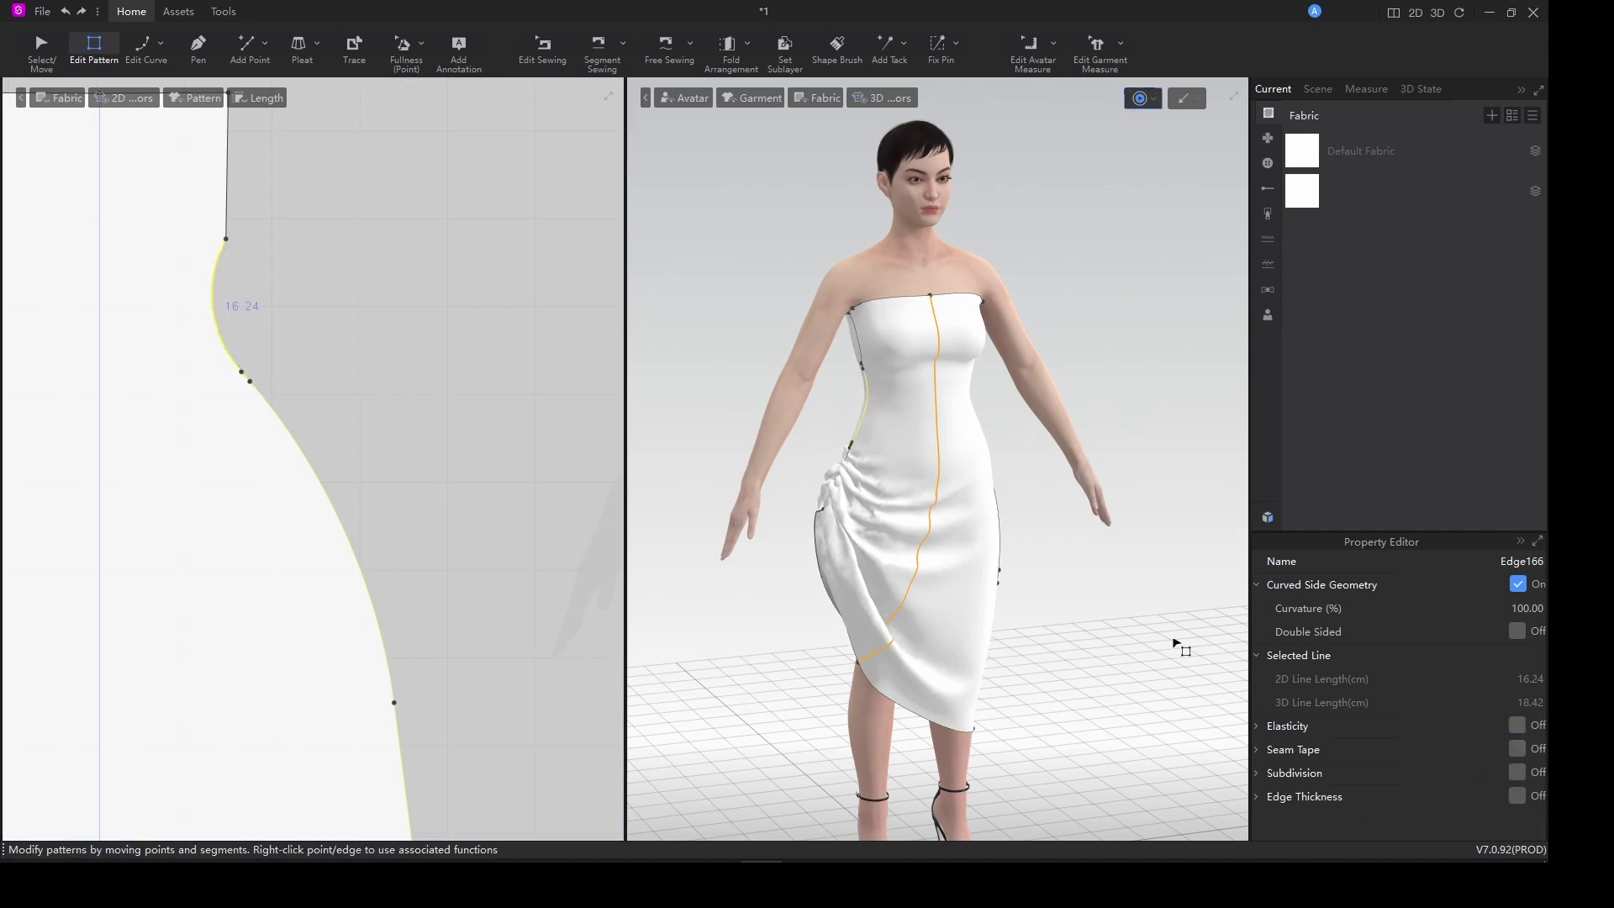
left_click(1518, 725)
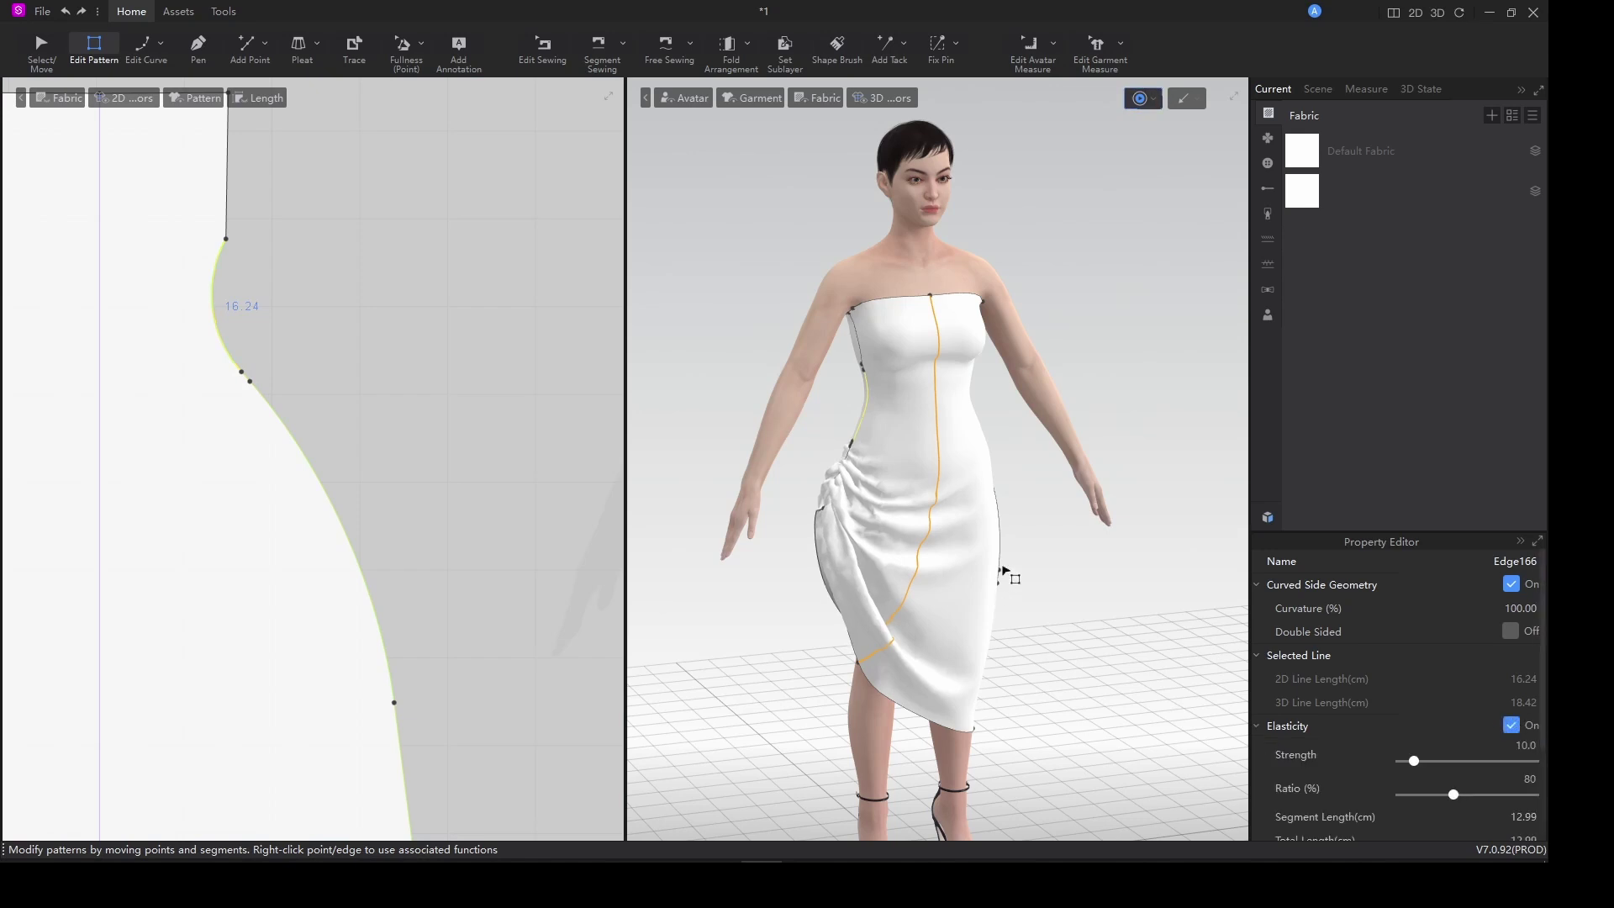
right_click_drag(1119, 591, 1152, 634)
left_click_drag(1412, 761, 1437, 755)
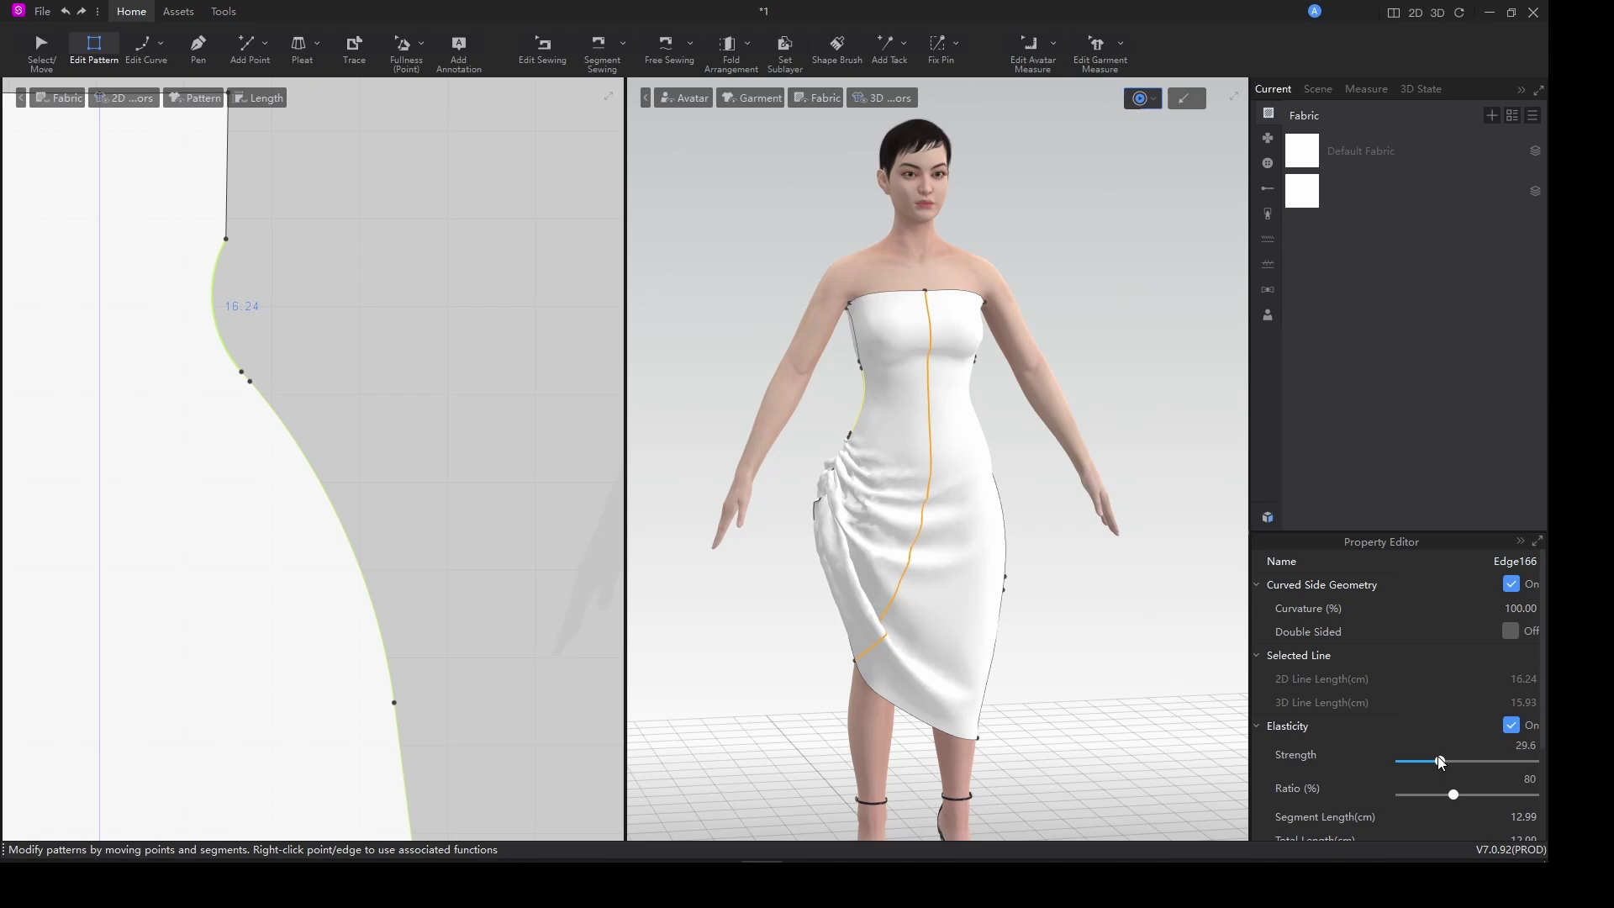
left_click(1439, 794)
left_click_drag(1441, 761, 1468, 761)
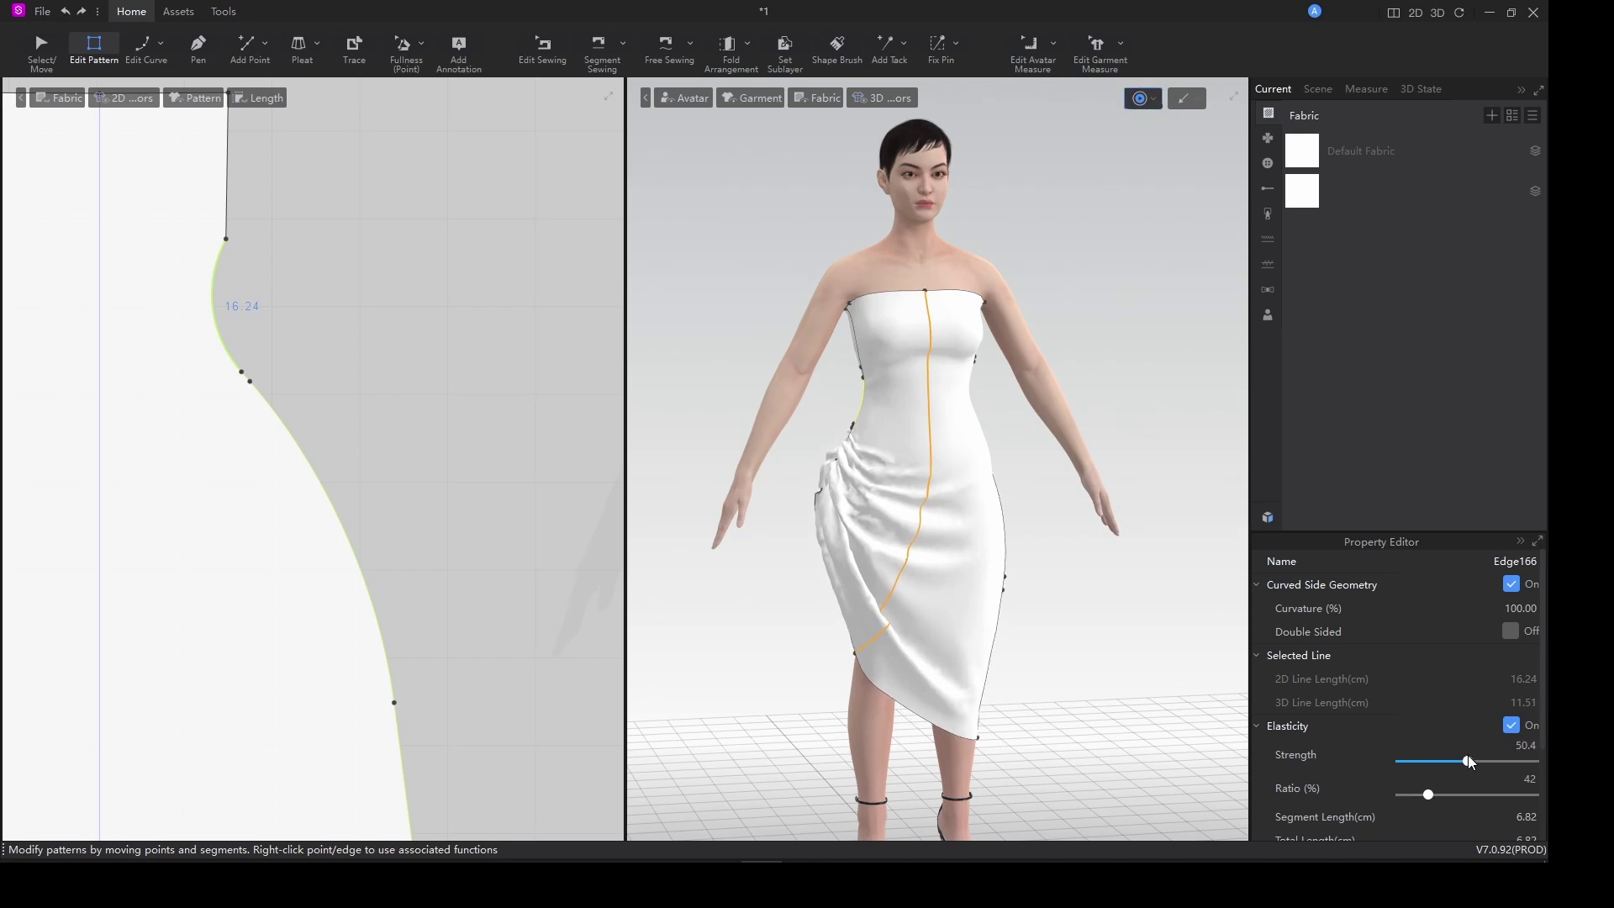
left_click(822, 434)
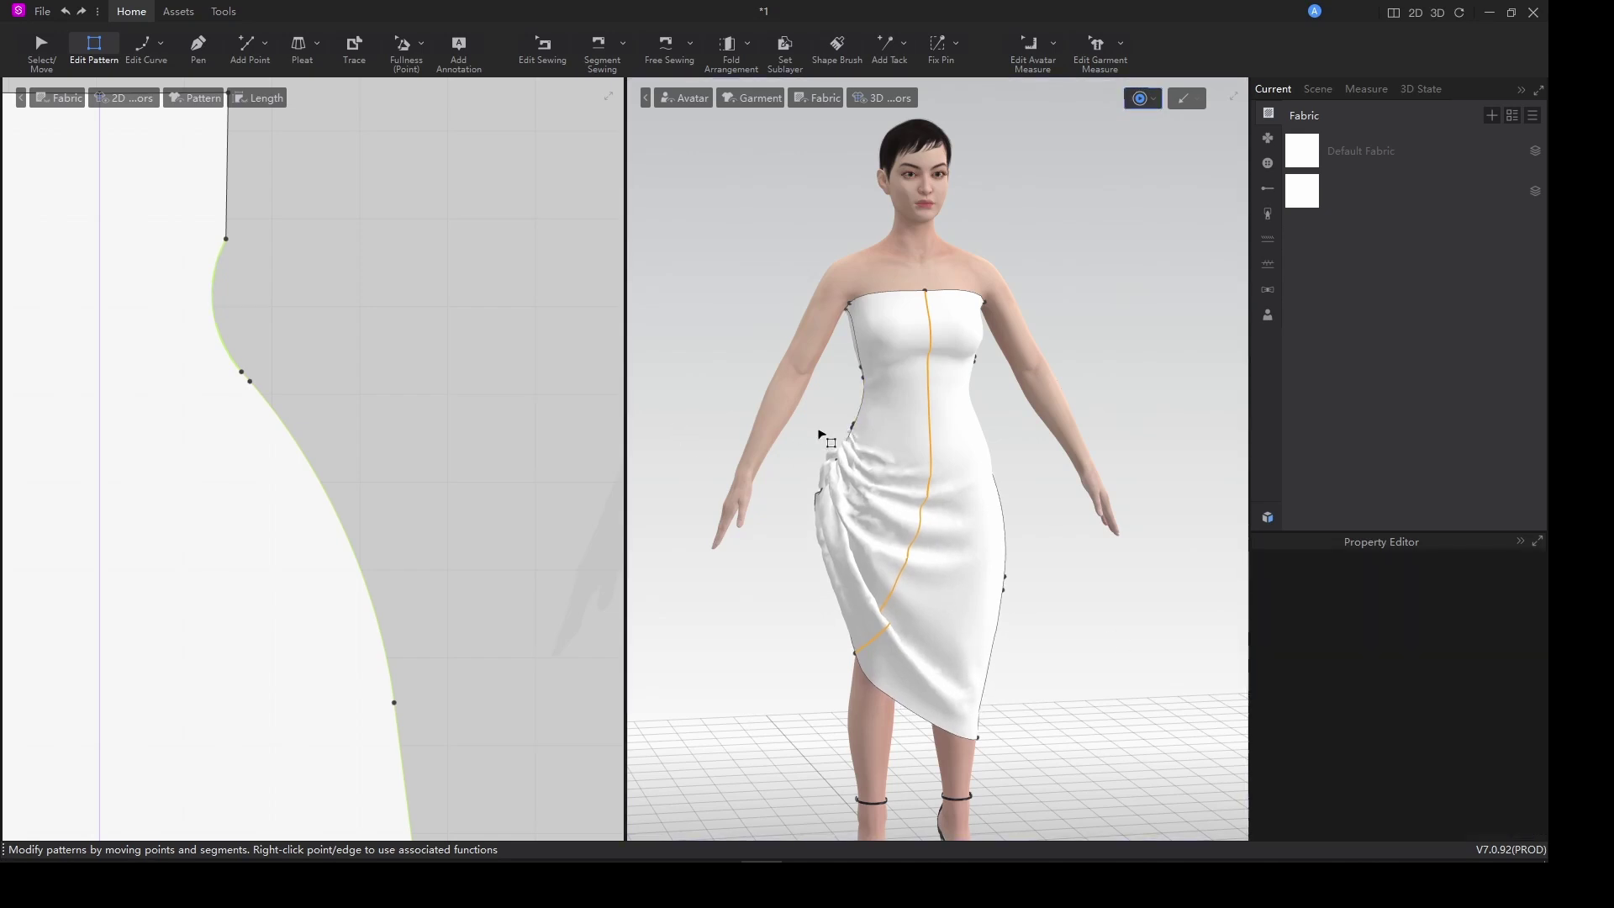
key("q")
left_click(862, 433)
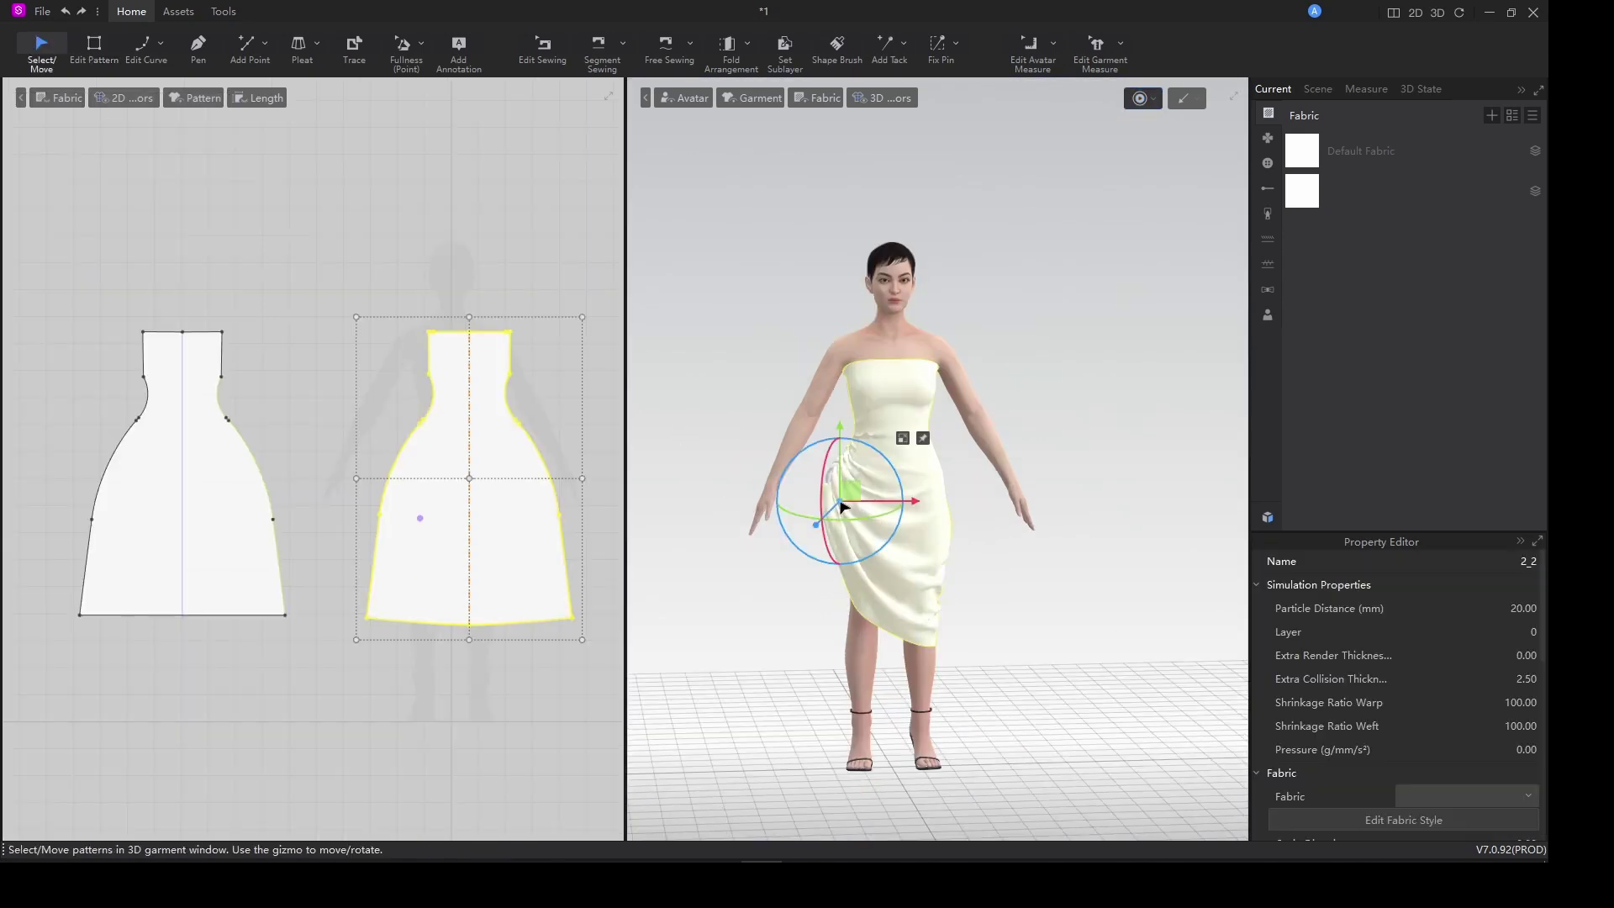
right_click_drag(922, 591, 812, 532)
left_click(805, 497, "shift")
left_click(980, 587)
Pick the hem corner points on the gathered side of both patterns and release the front pattern's symmetry.
key("z")
left_click(285, 615)
right_click_drag(904, 703, 690, 704)
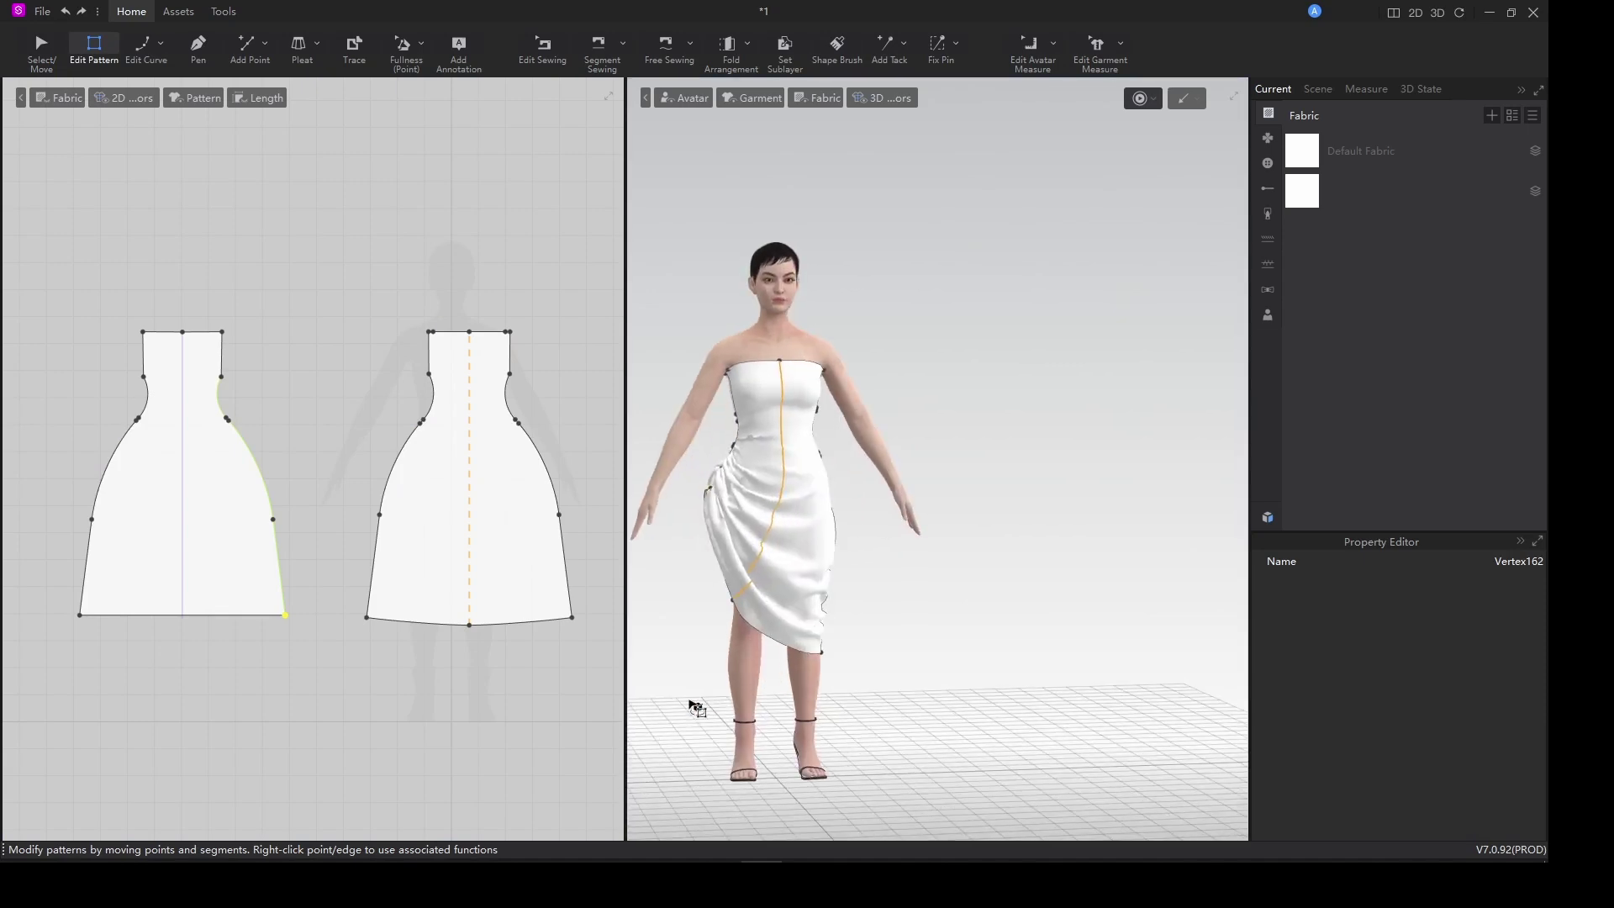
left_click(366, 618, "shift")
mouse_move(367, 618)
left_mouse_down()
mouse_move(369, 601)
mouse_move(366, 617)
left_mouse_up()
left_click(469, 565)
Raise the gathered-side hem corners of the back and front patterns to slant the hem, and simulate the dress.
left_click(285, 616)
left_click_drag(366, 619, 367, 578)
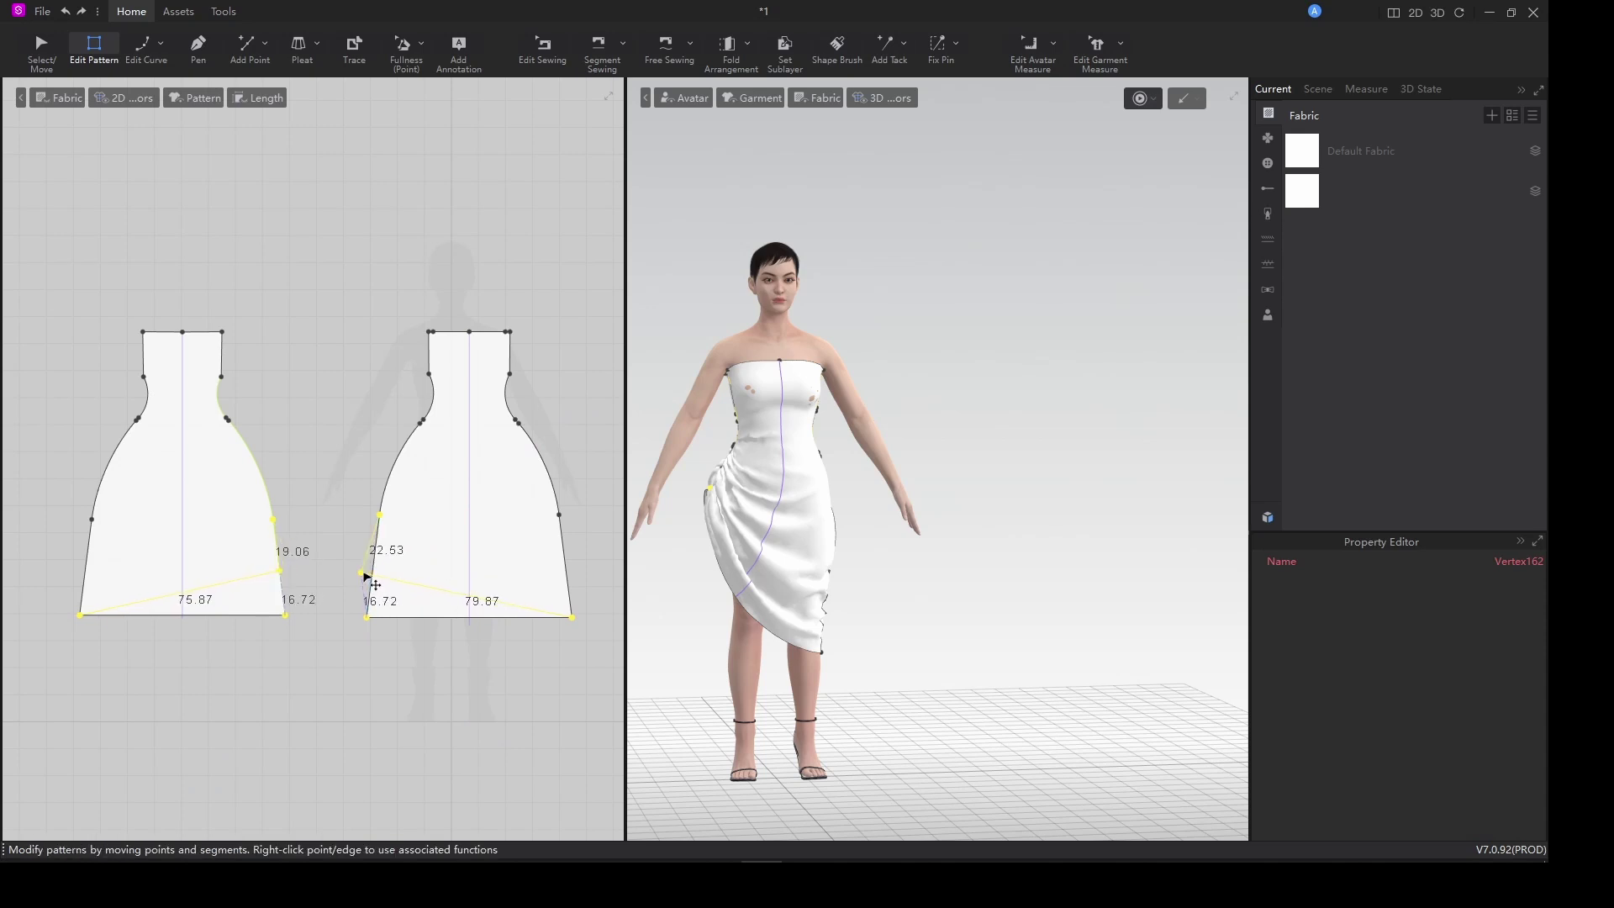
left_click_drag(289, 620, 288, 582)
scroll(370, 626, "up", 1)
left_click_drag(371, 620, 377, 574)
key("space")
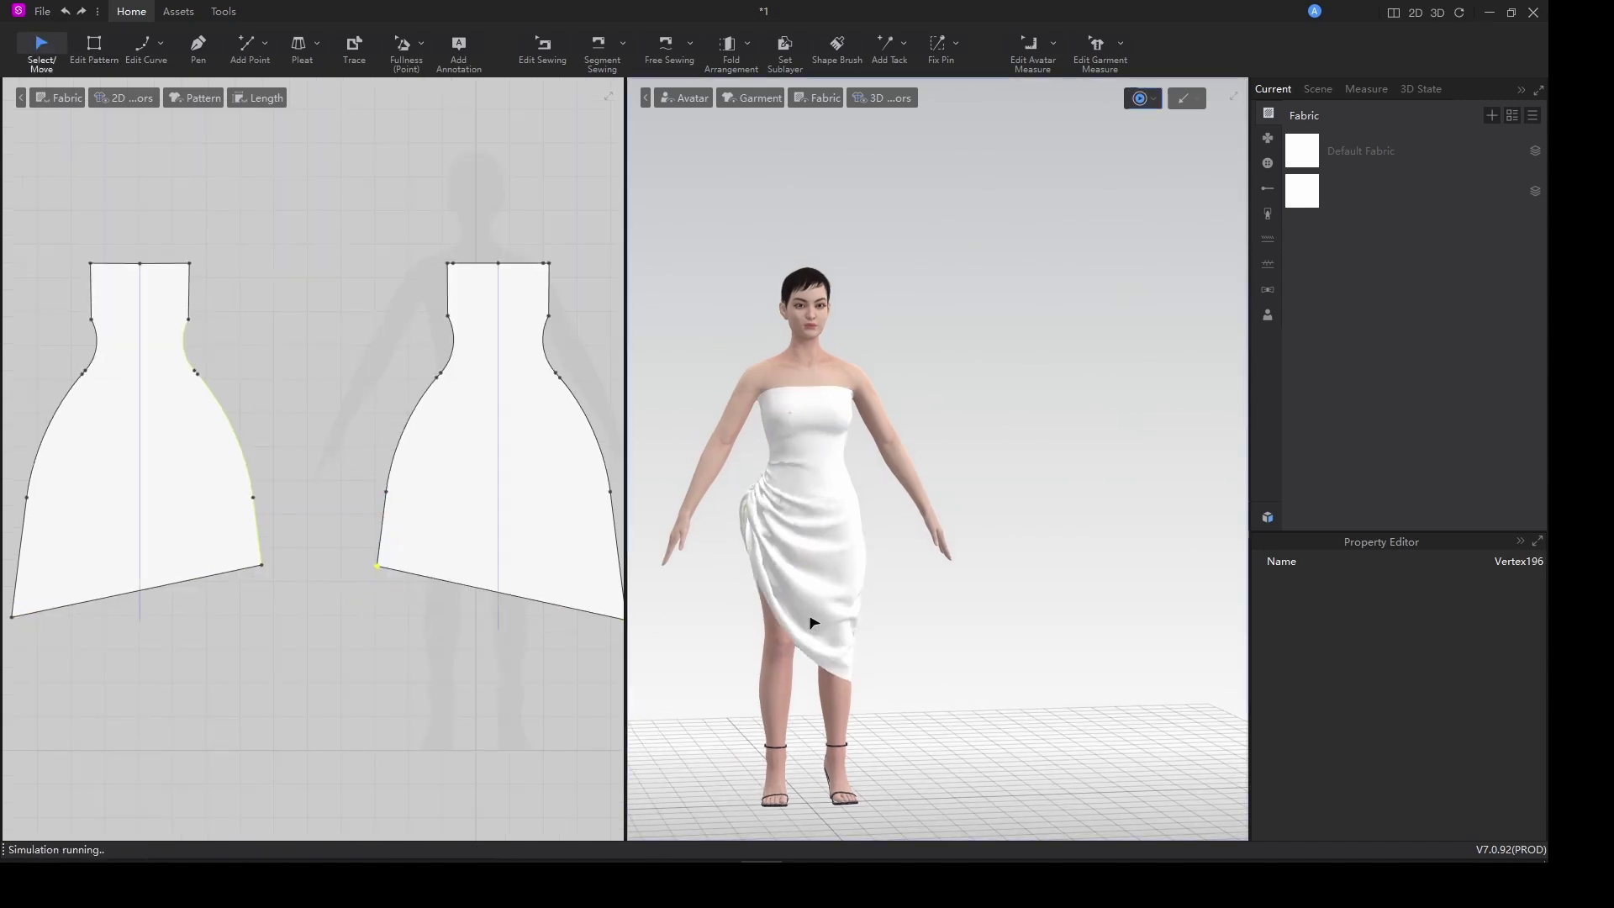
right_click_drag(824, 604, 879, 612)
scroll(287, 551, "down", 4)
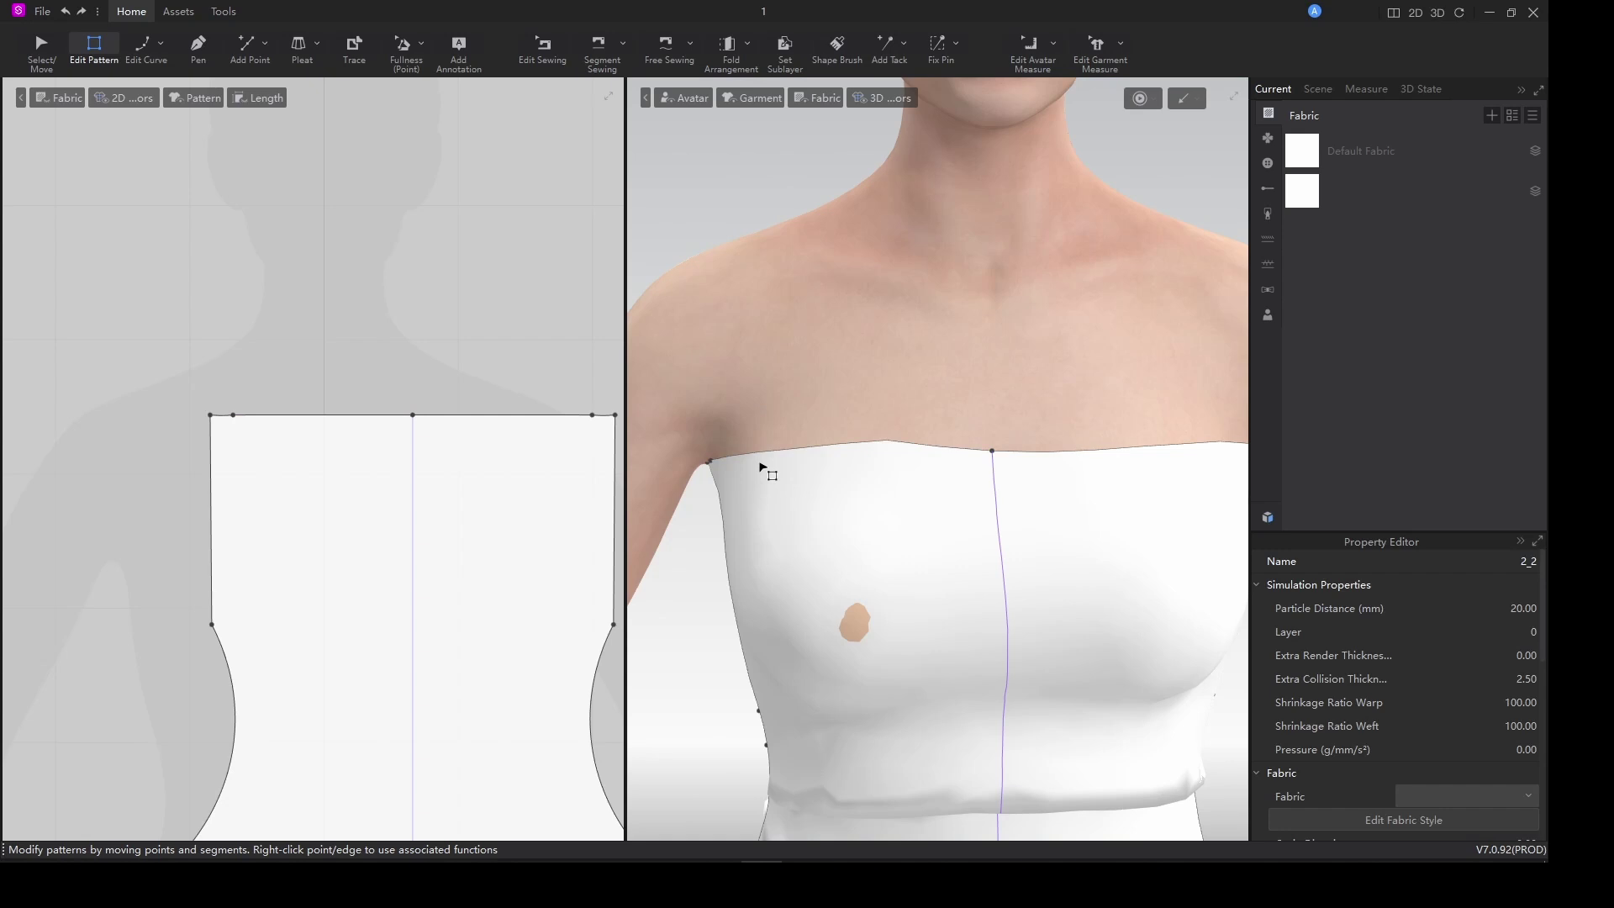
Add a point on one half of the front neckline edge, splitting it into 5.45 cm and 7.93 cm from the side.
key("q")
left_click(763, 461)
left_click(783, 457)
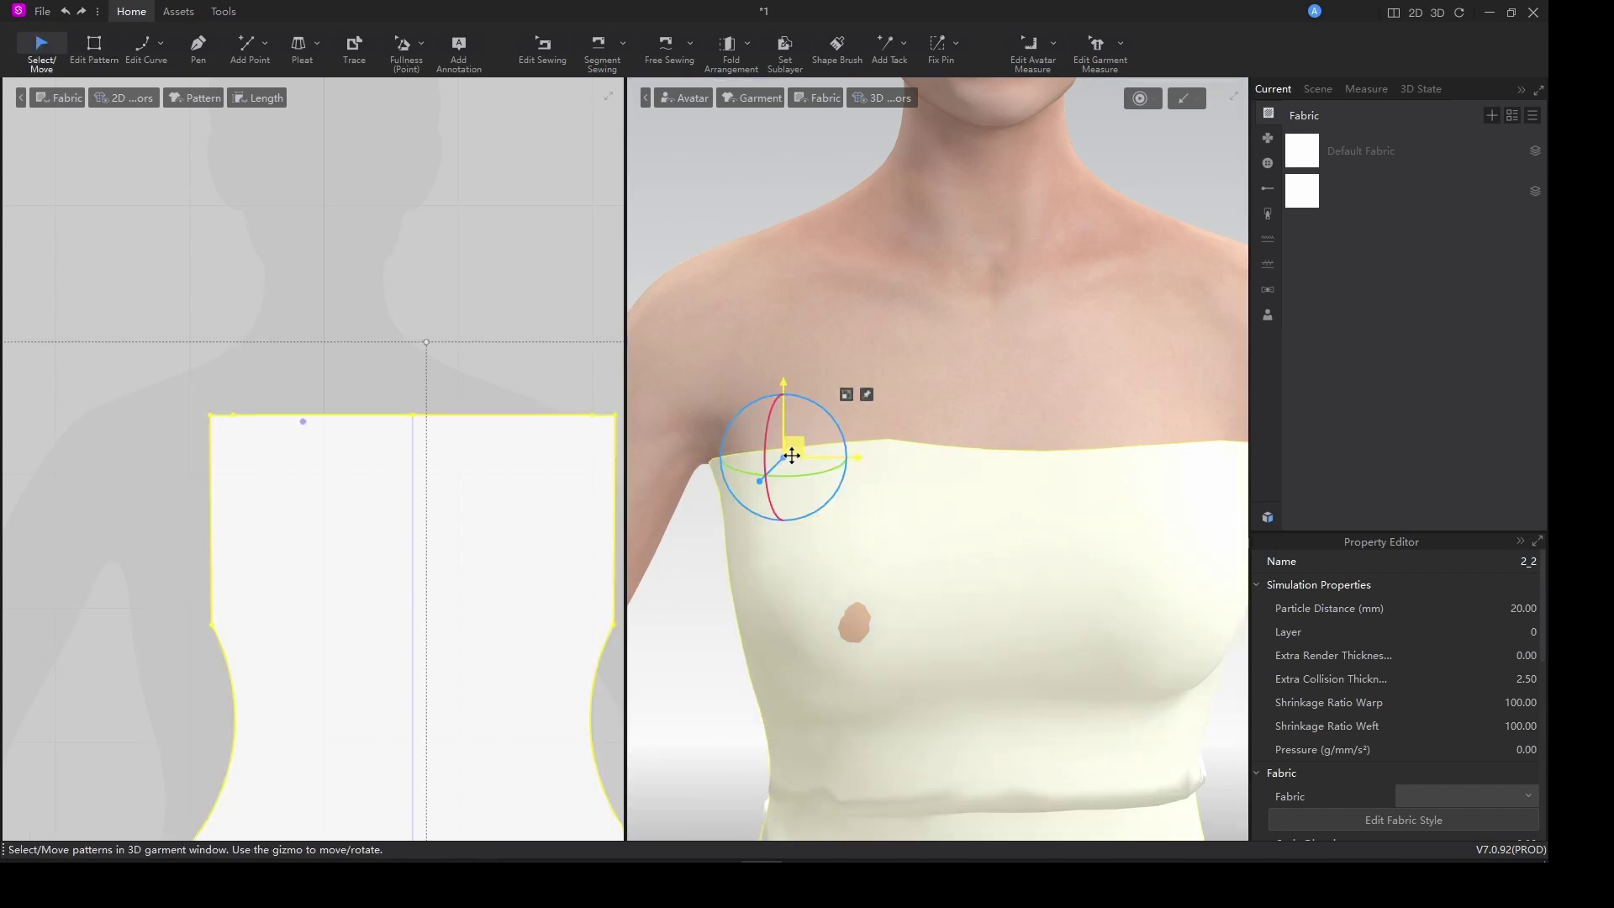
left_click(751, 190)
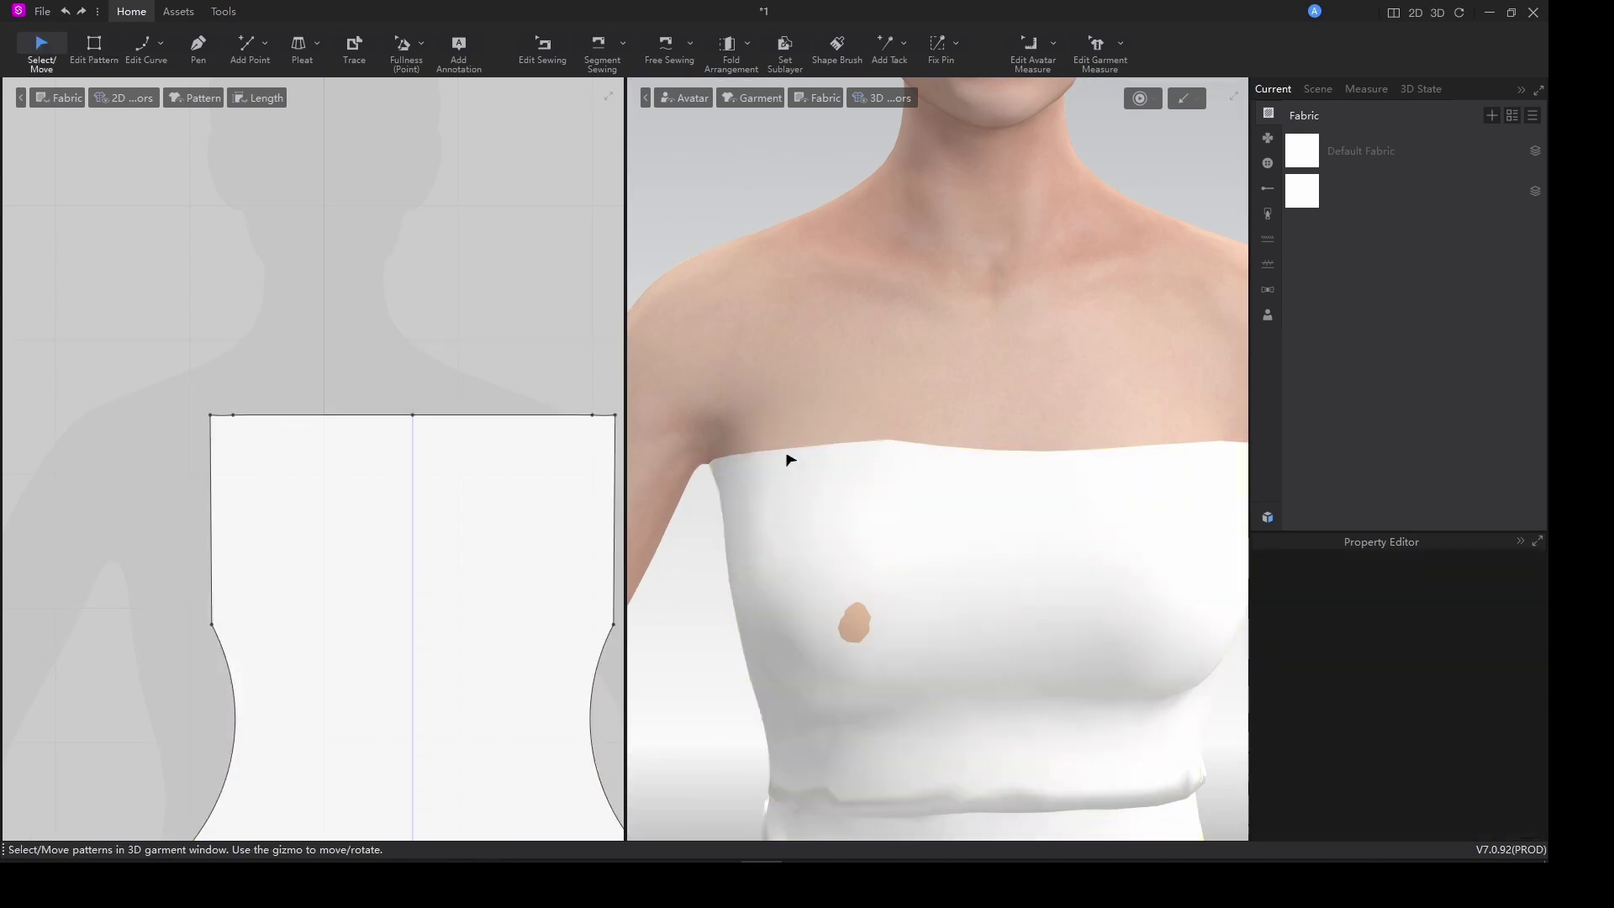
left_click(790, 459)
scroll(293, 408, "up", 5)
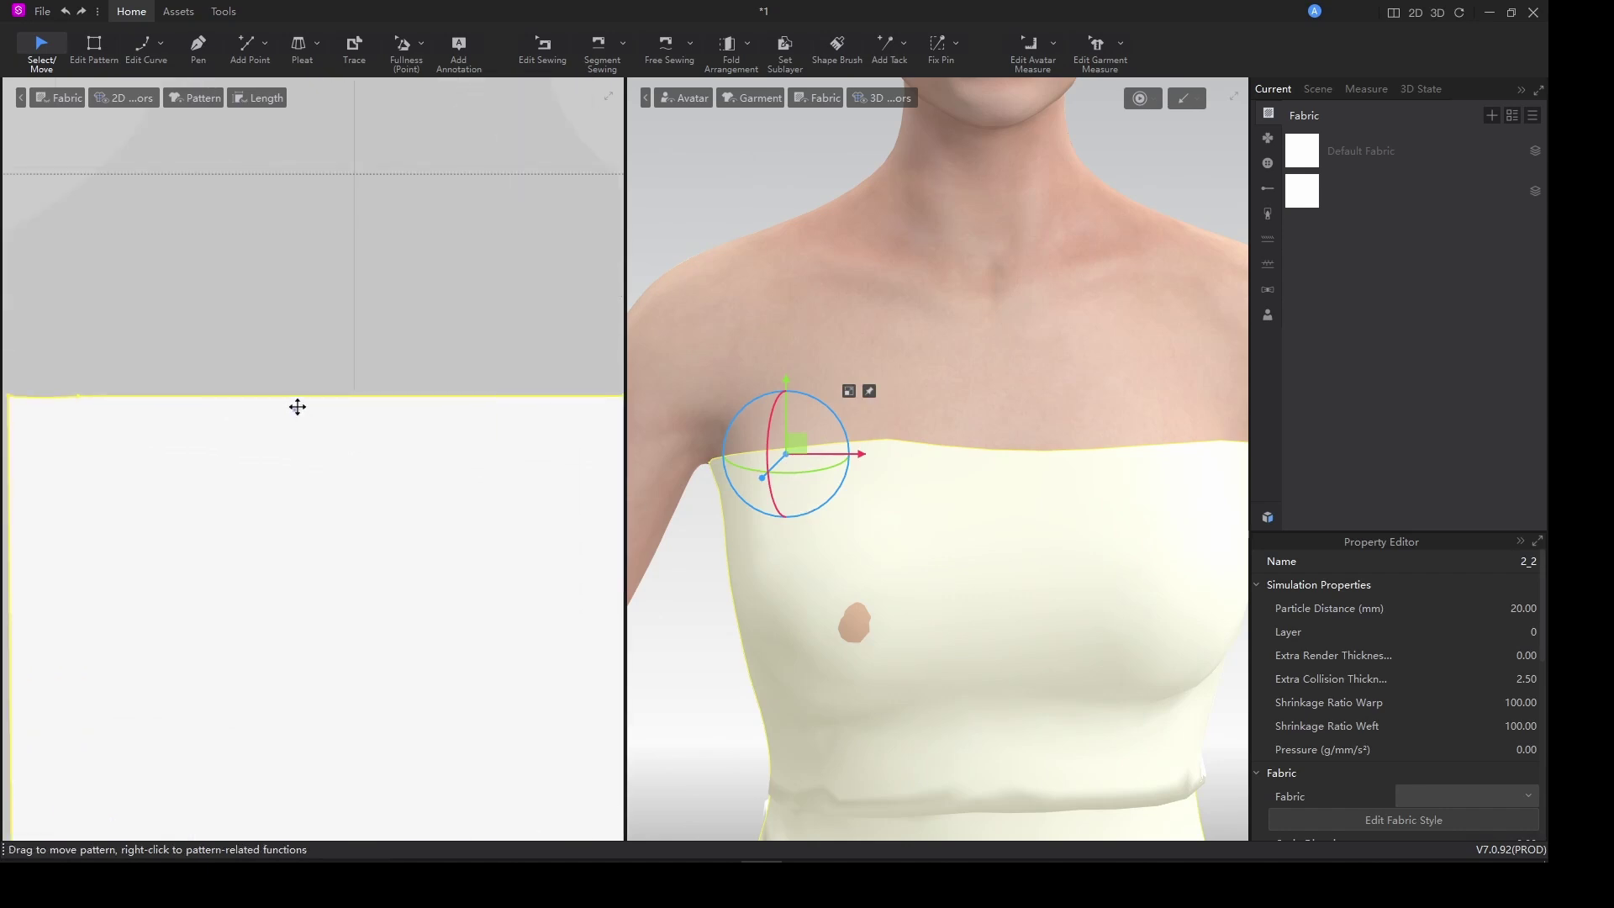
key("x")
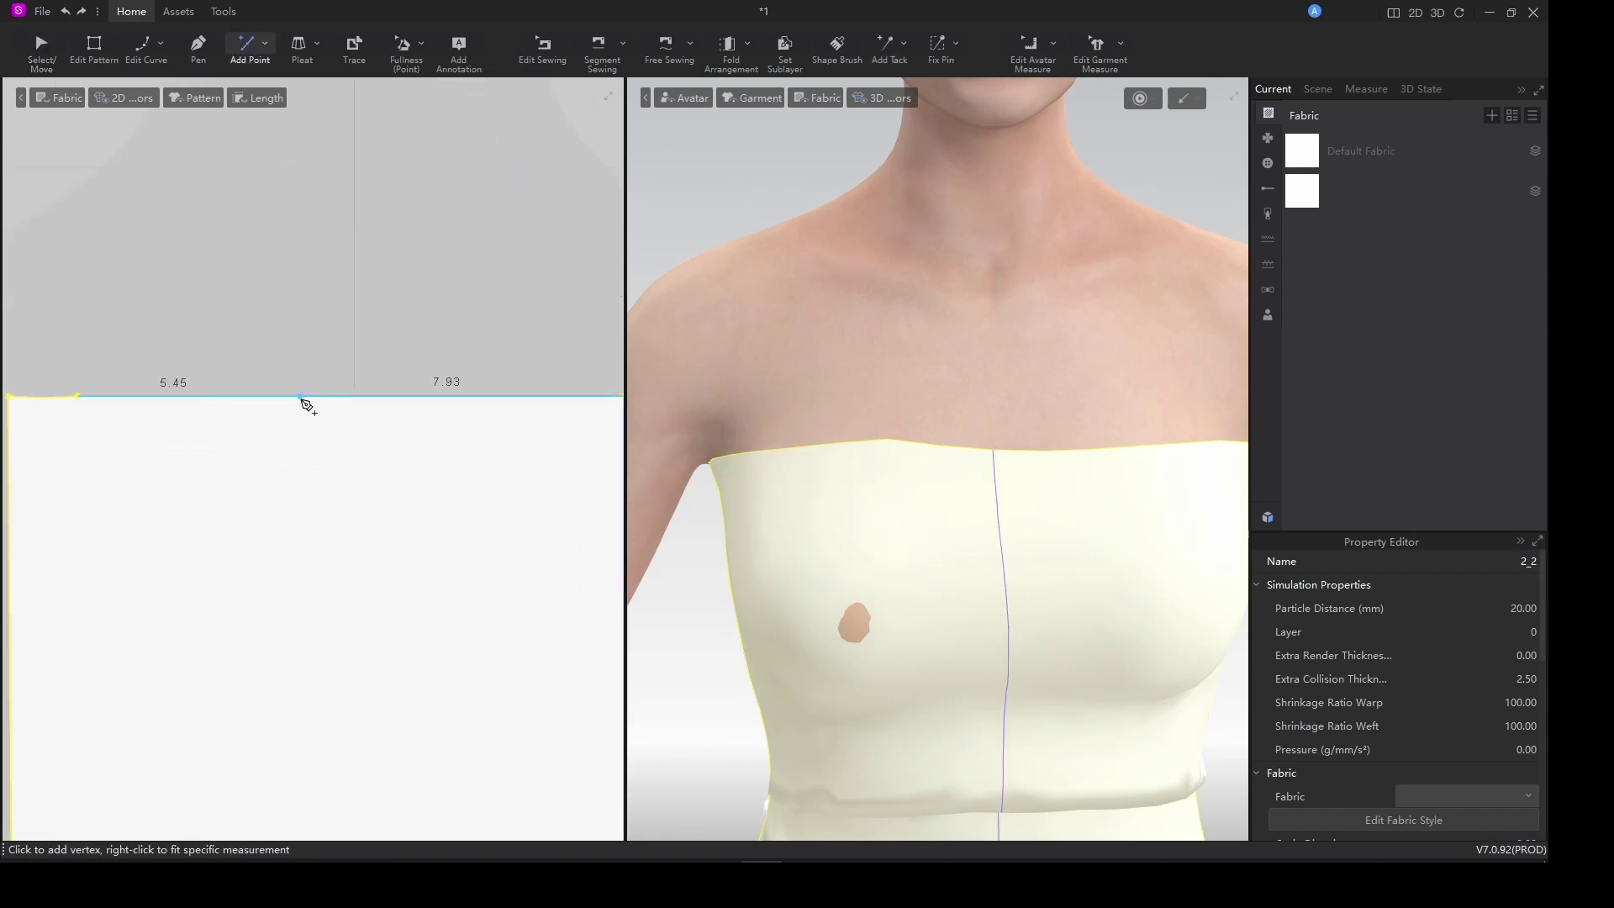
right_click(302, 398)
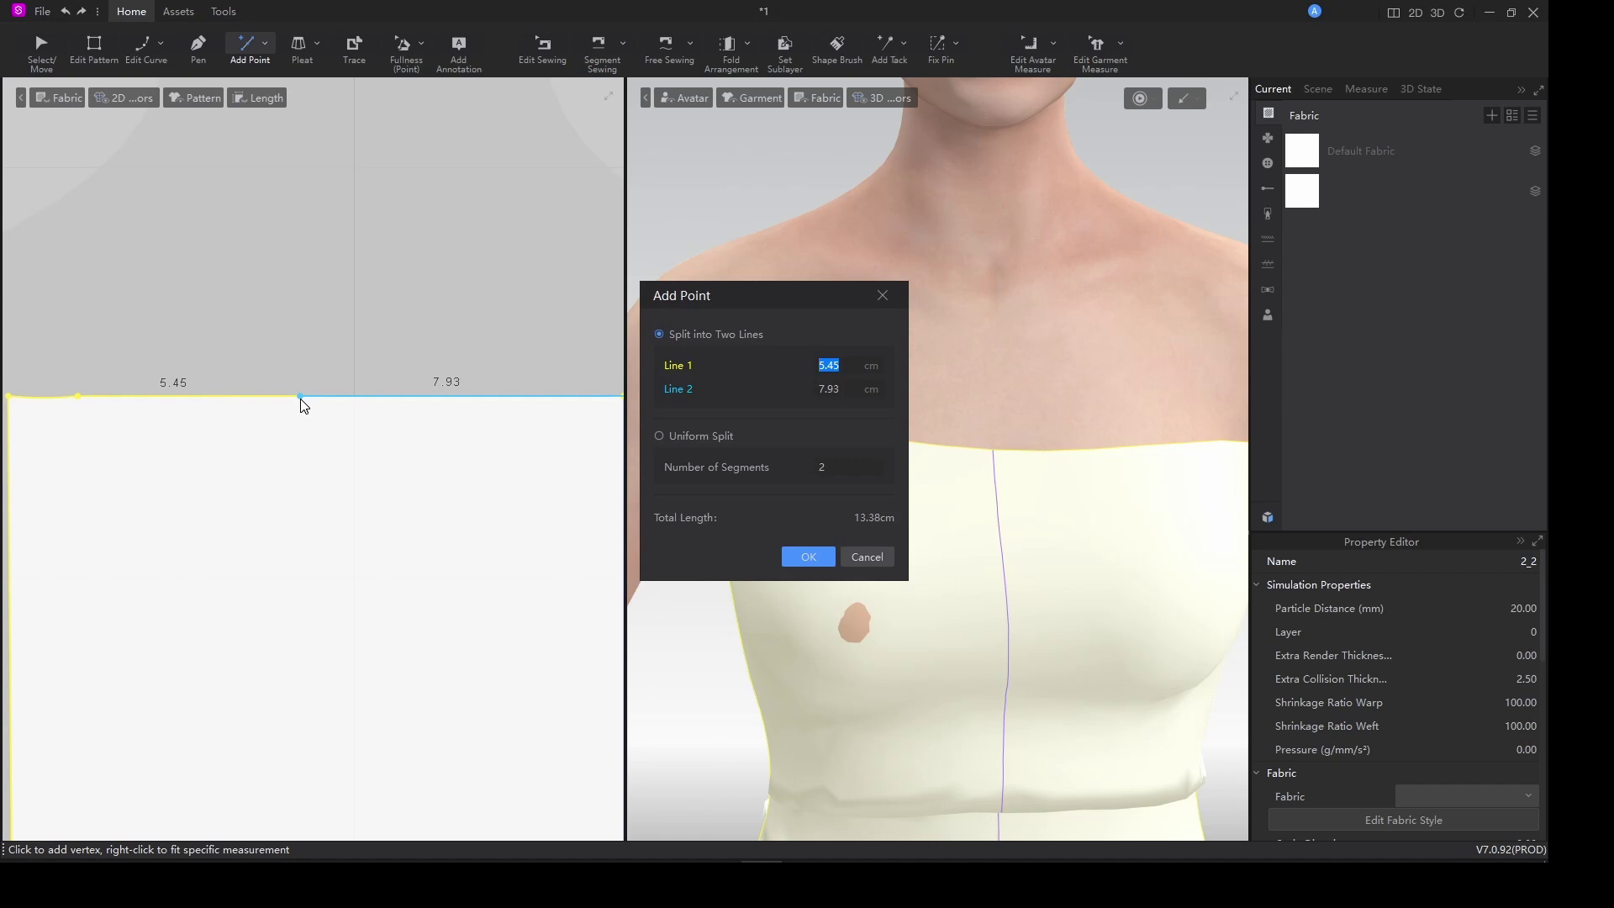
left_click(805, 556)
Add the matching point on the other half of the front neckline edge, with a 5.45 cm outer segment.
scroll(371, 558, "down", 5)
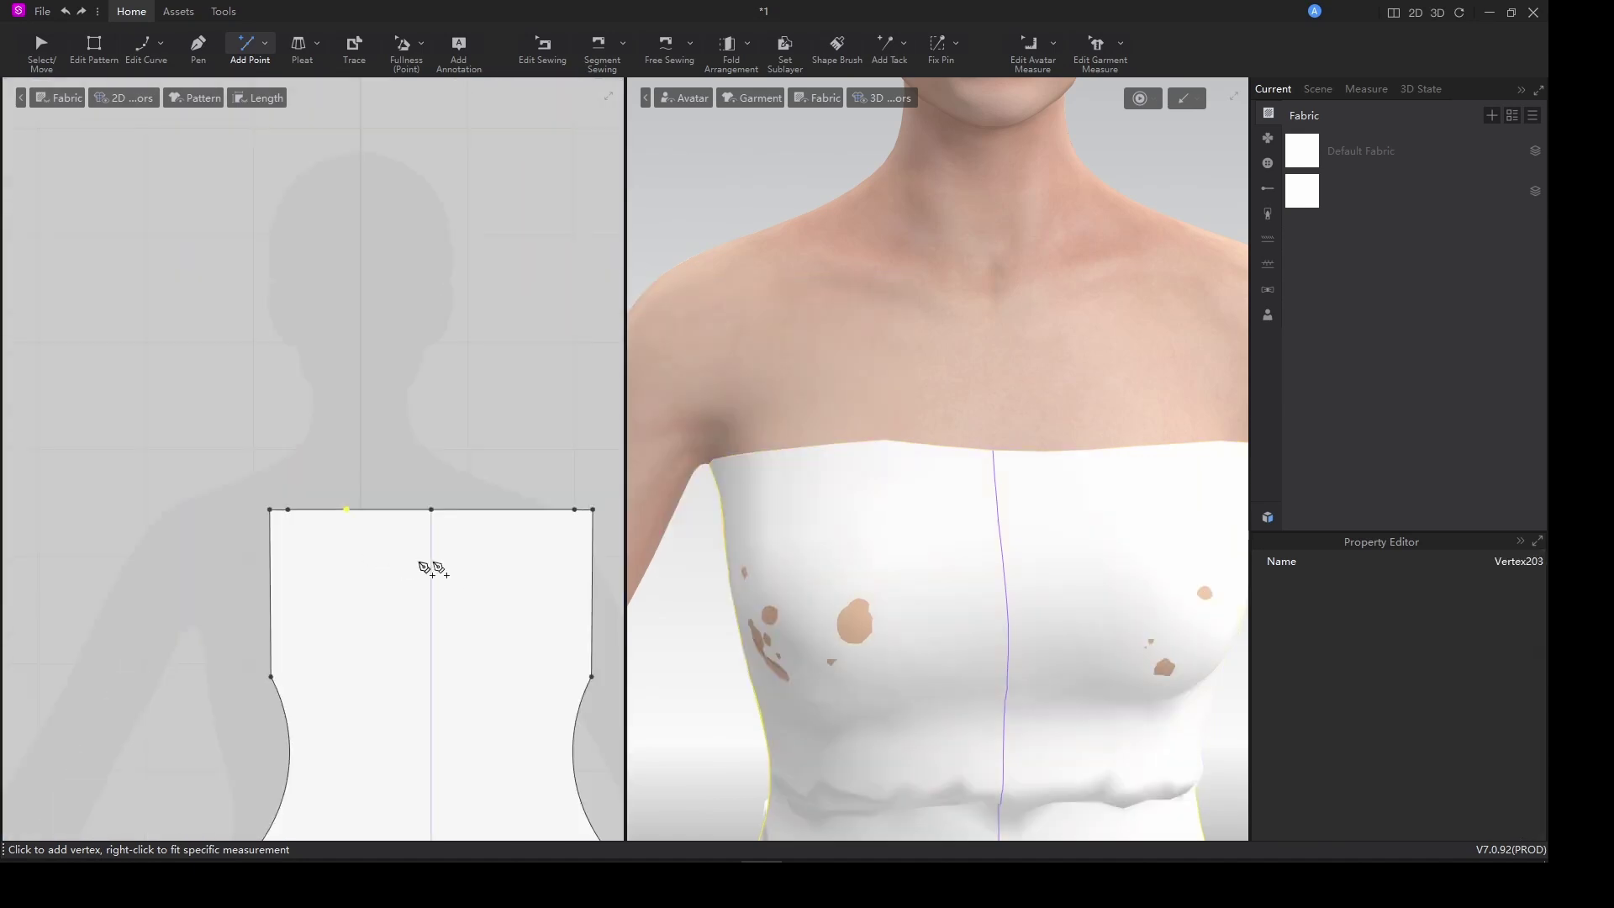
right_click(409, 491)
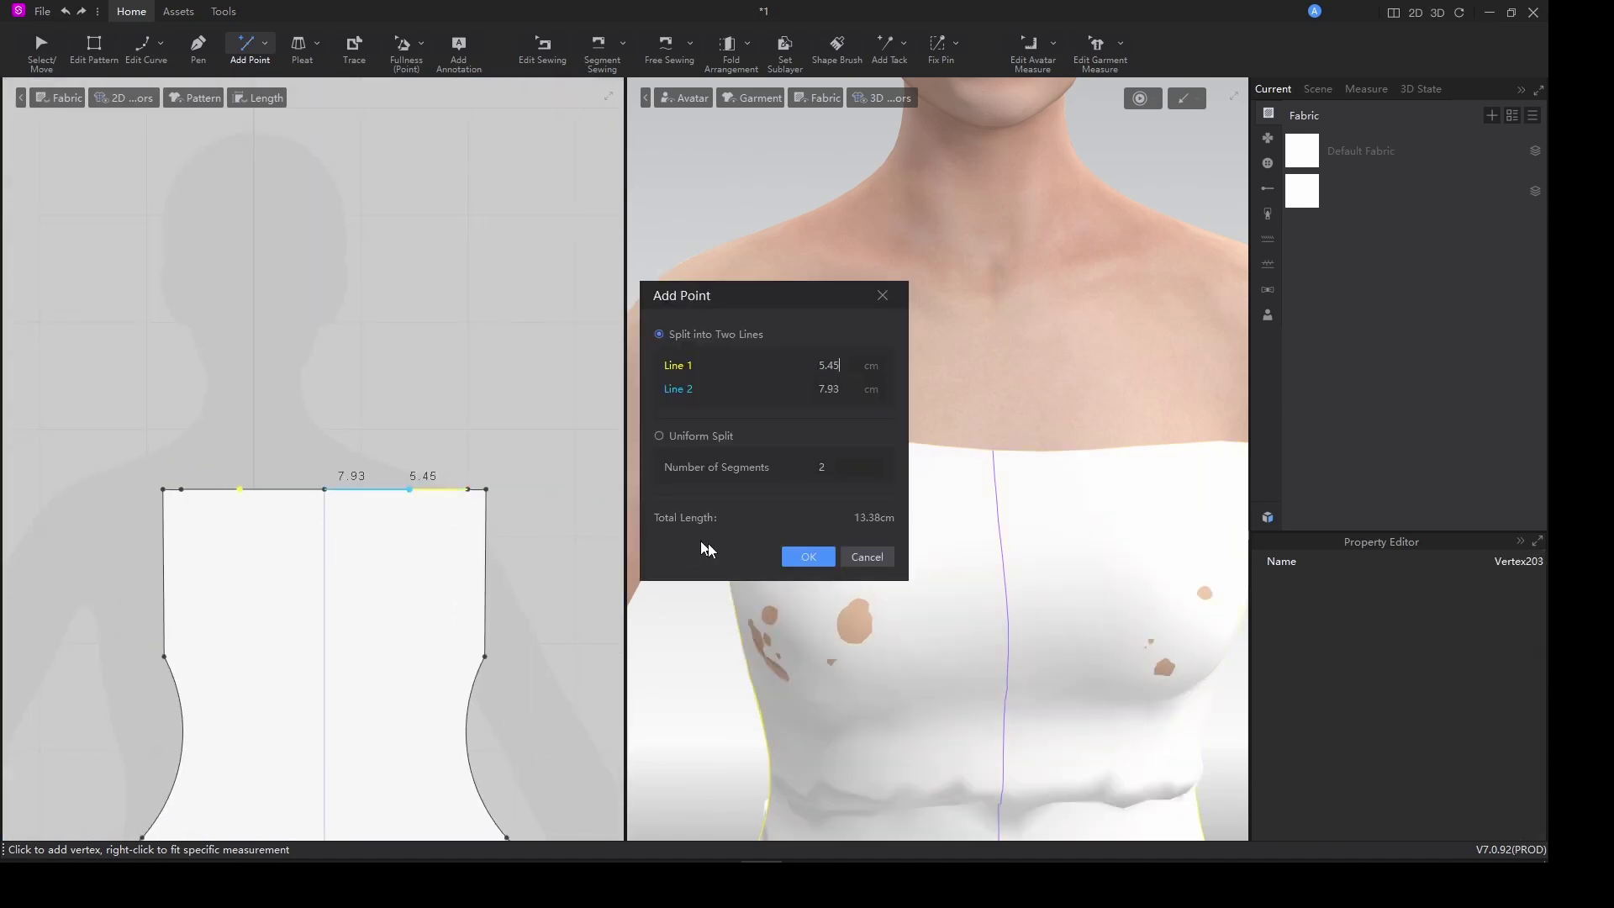
left_click(793, 557)
Try to add a point on the back pattern's top edge 5.45 cm from its outer corner.
scroll(447, 566, "down", 3)
scroll(235, 533, "up", 4)
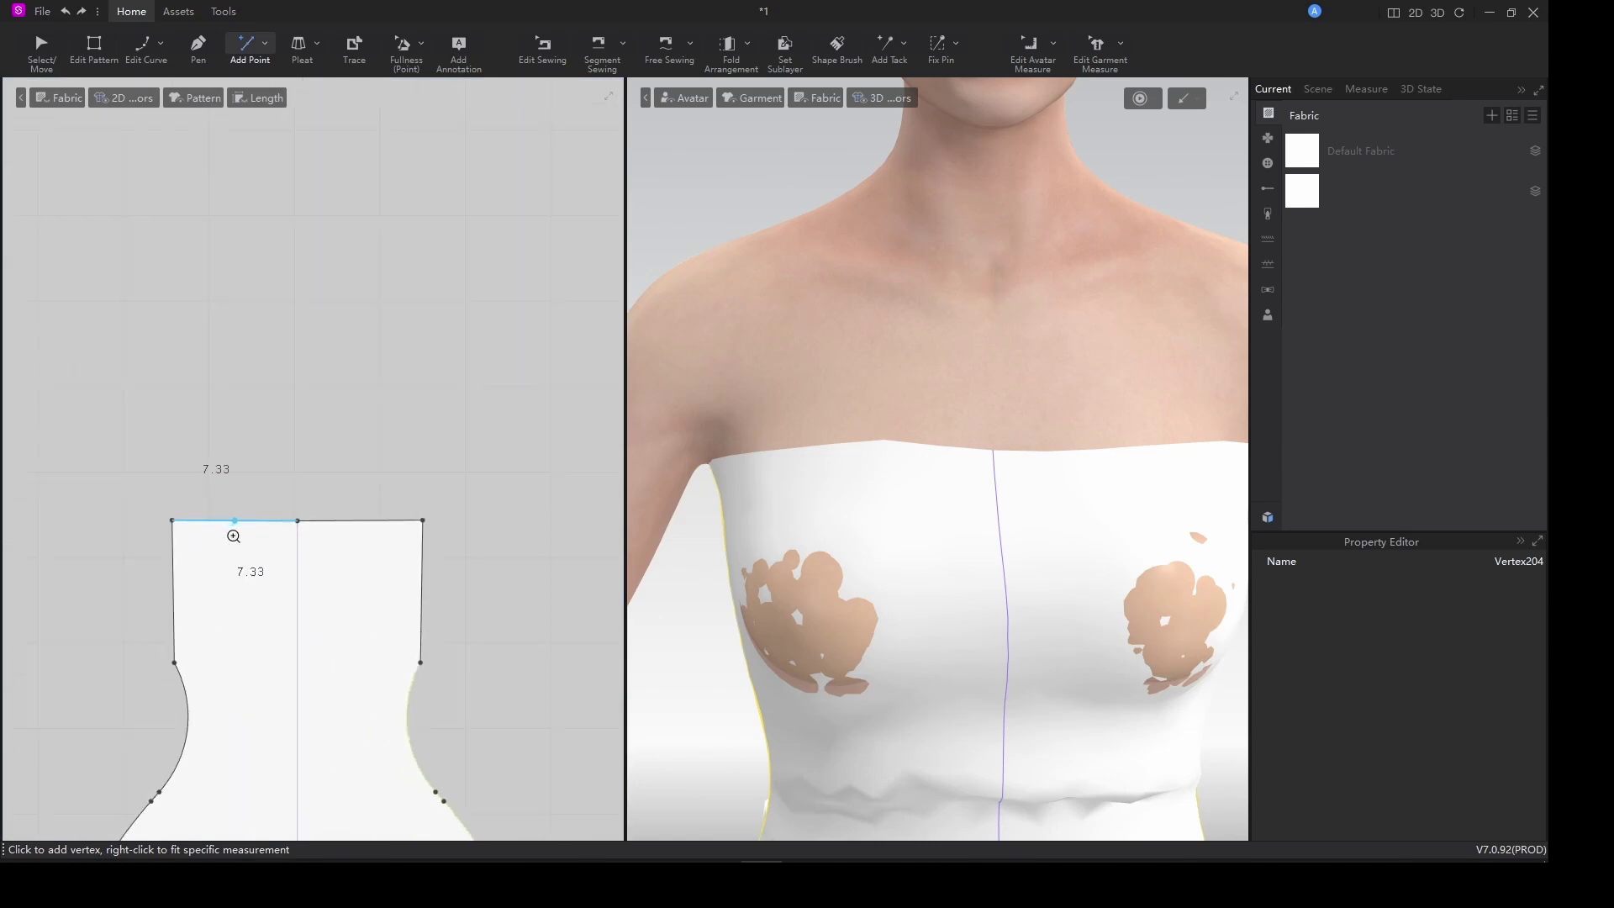
right_click(225, 523)
type("5.45")
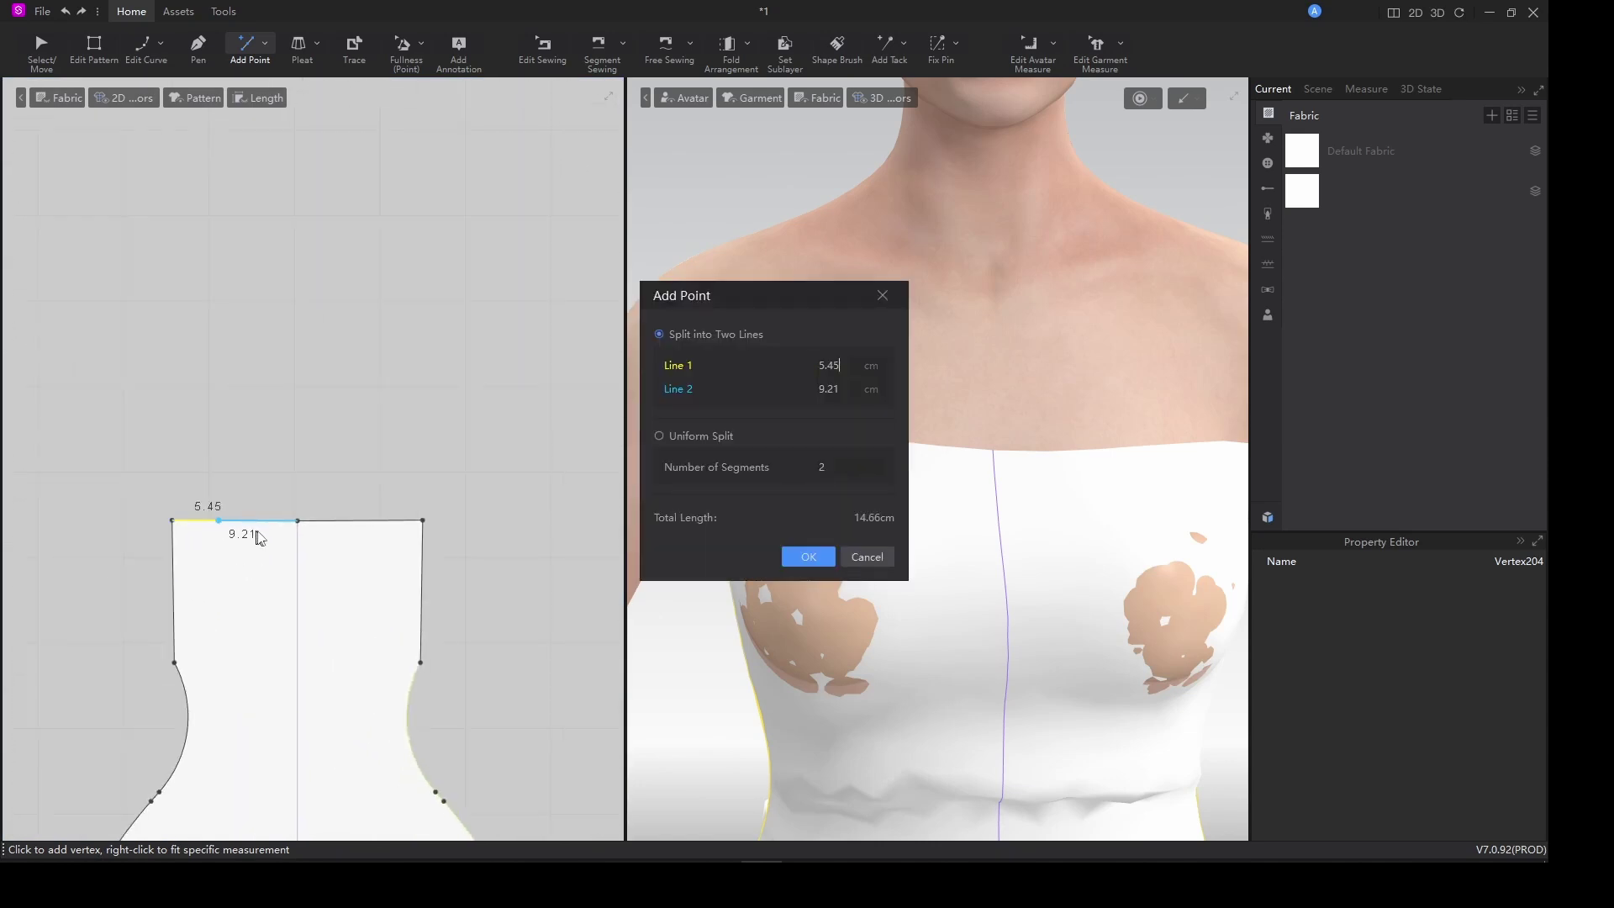
left_click(800, 556)
scroll(375, 584, "down", 3)
right_click_drag(444, 587, 299, 564)
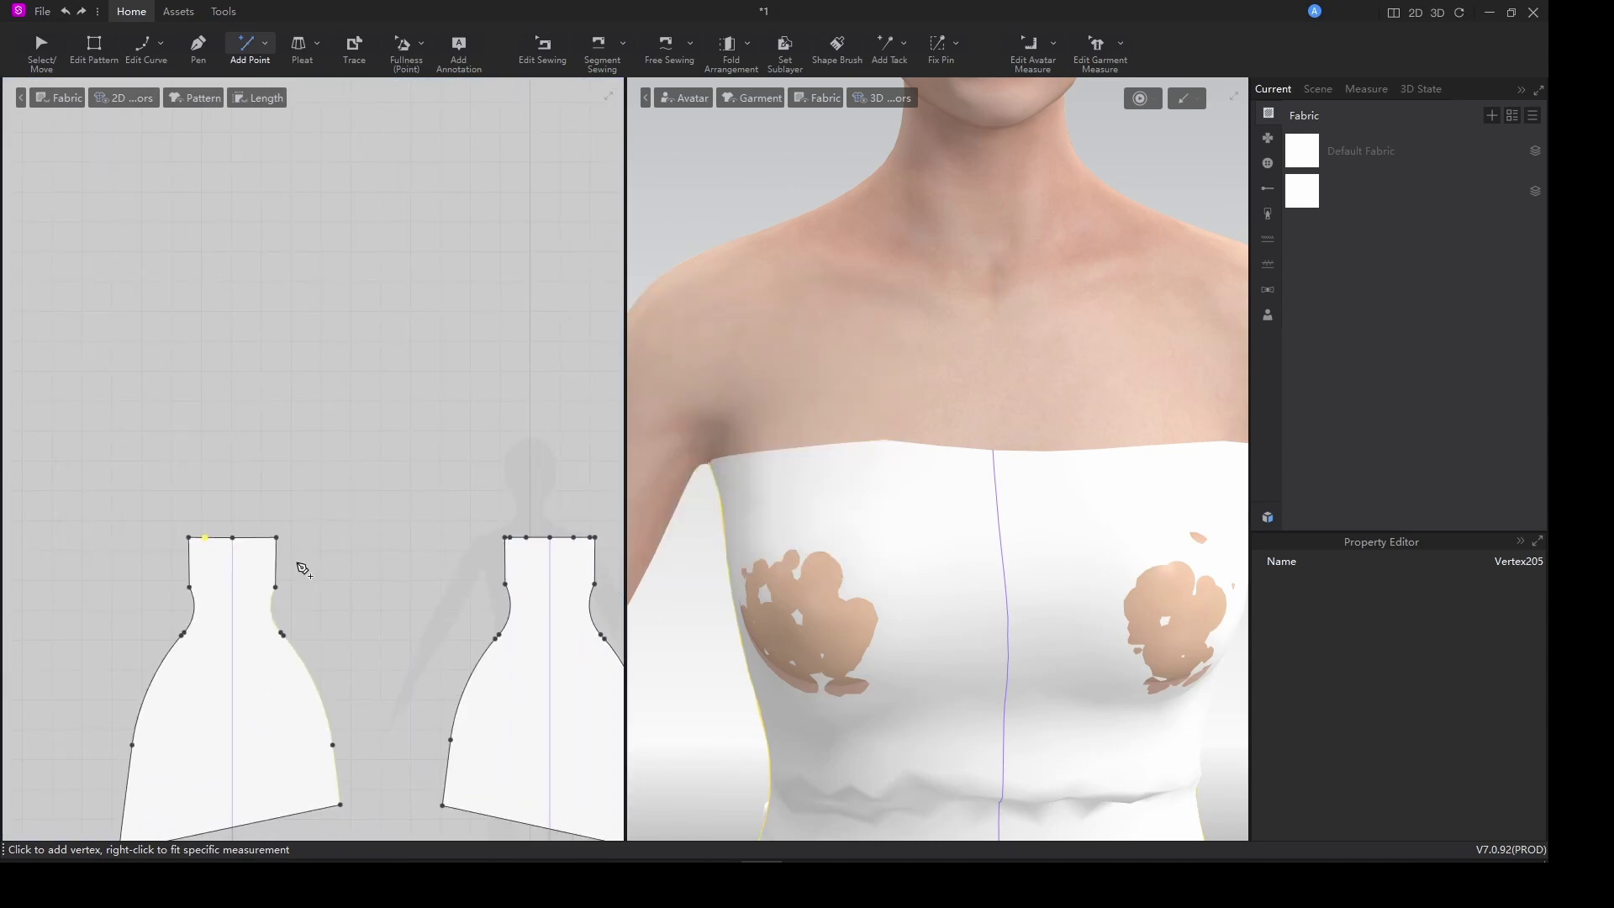
scroll(215, 555, "up", 3)
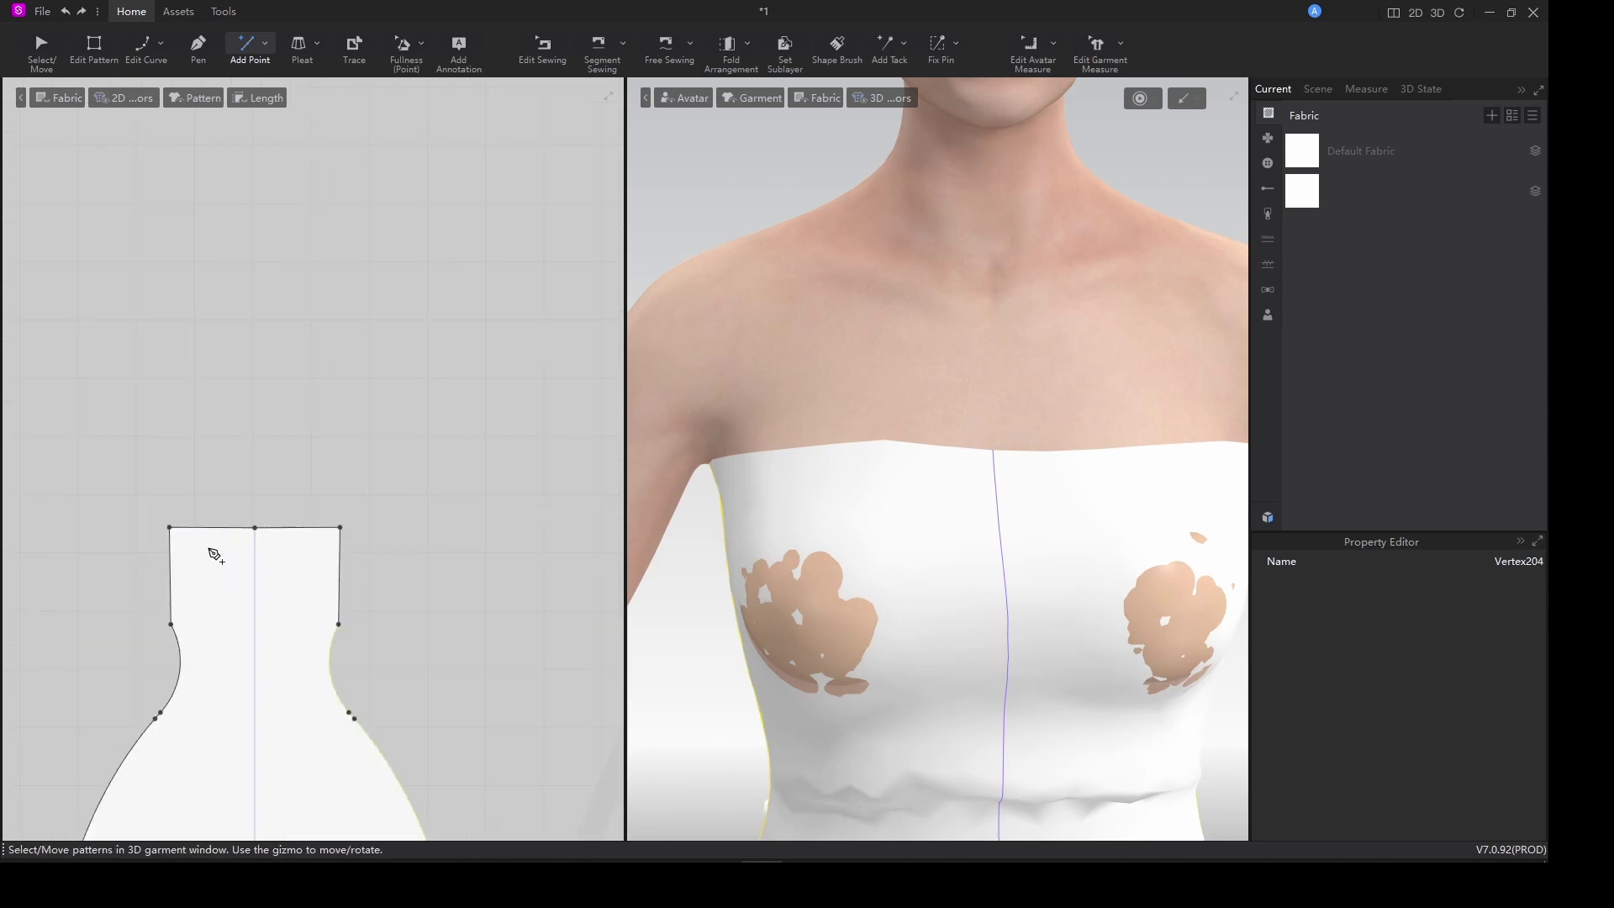
Delete the stray points near both outer corners of the front pattern's top edge.
scroll(252, 550, "down", 4)
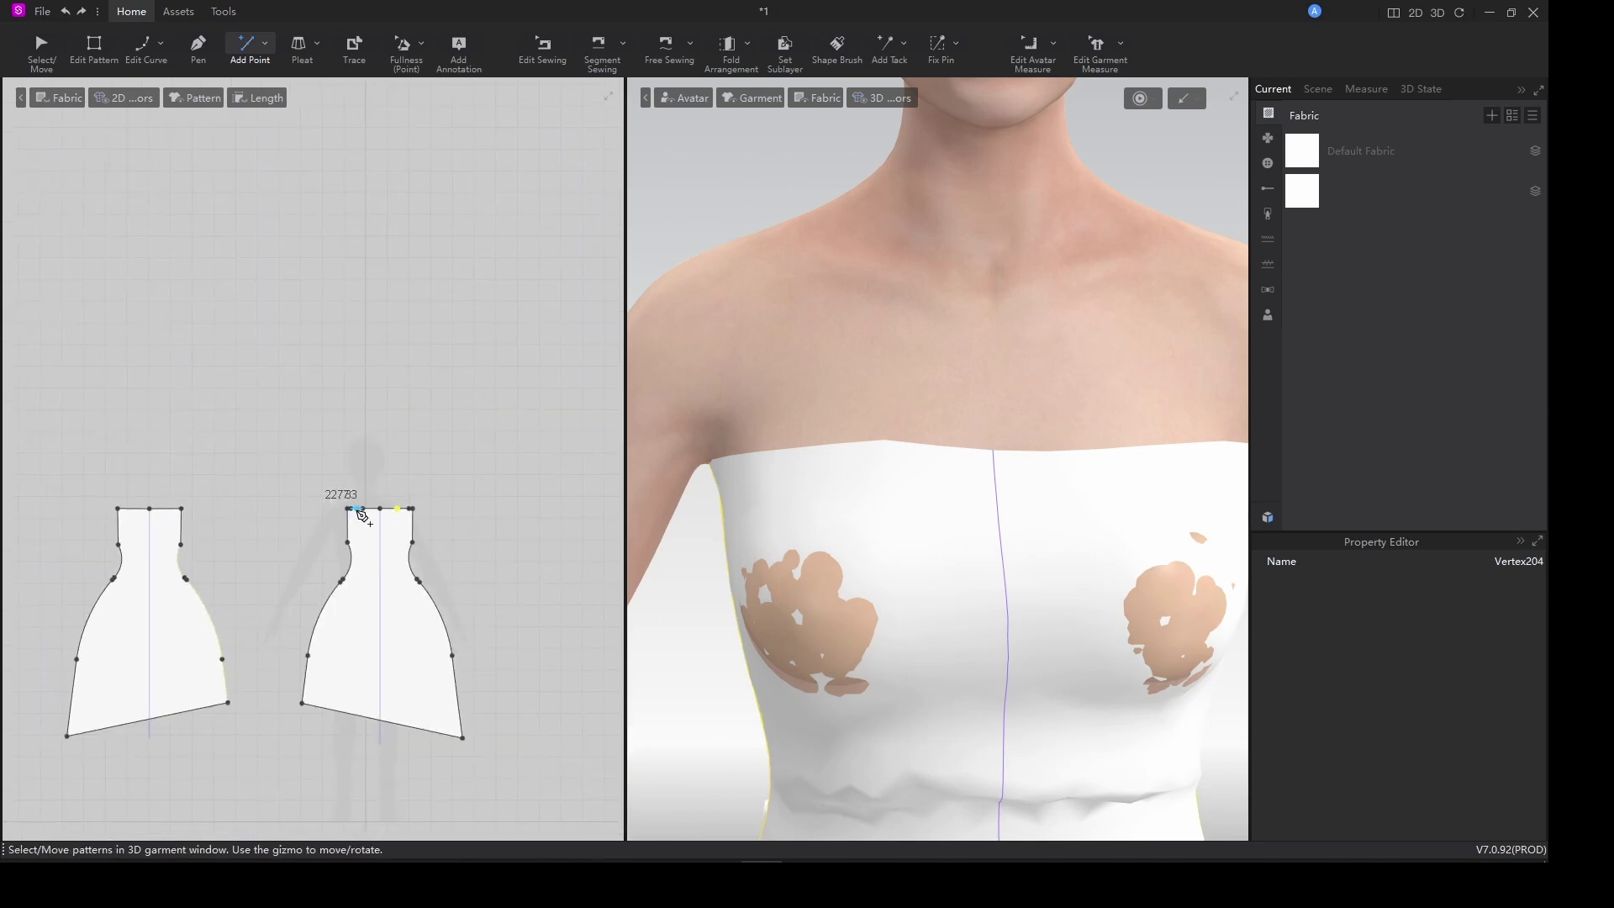
scroll(362, 514, "up", 5)
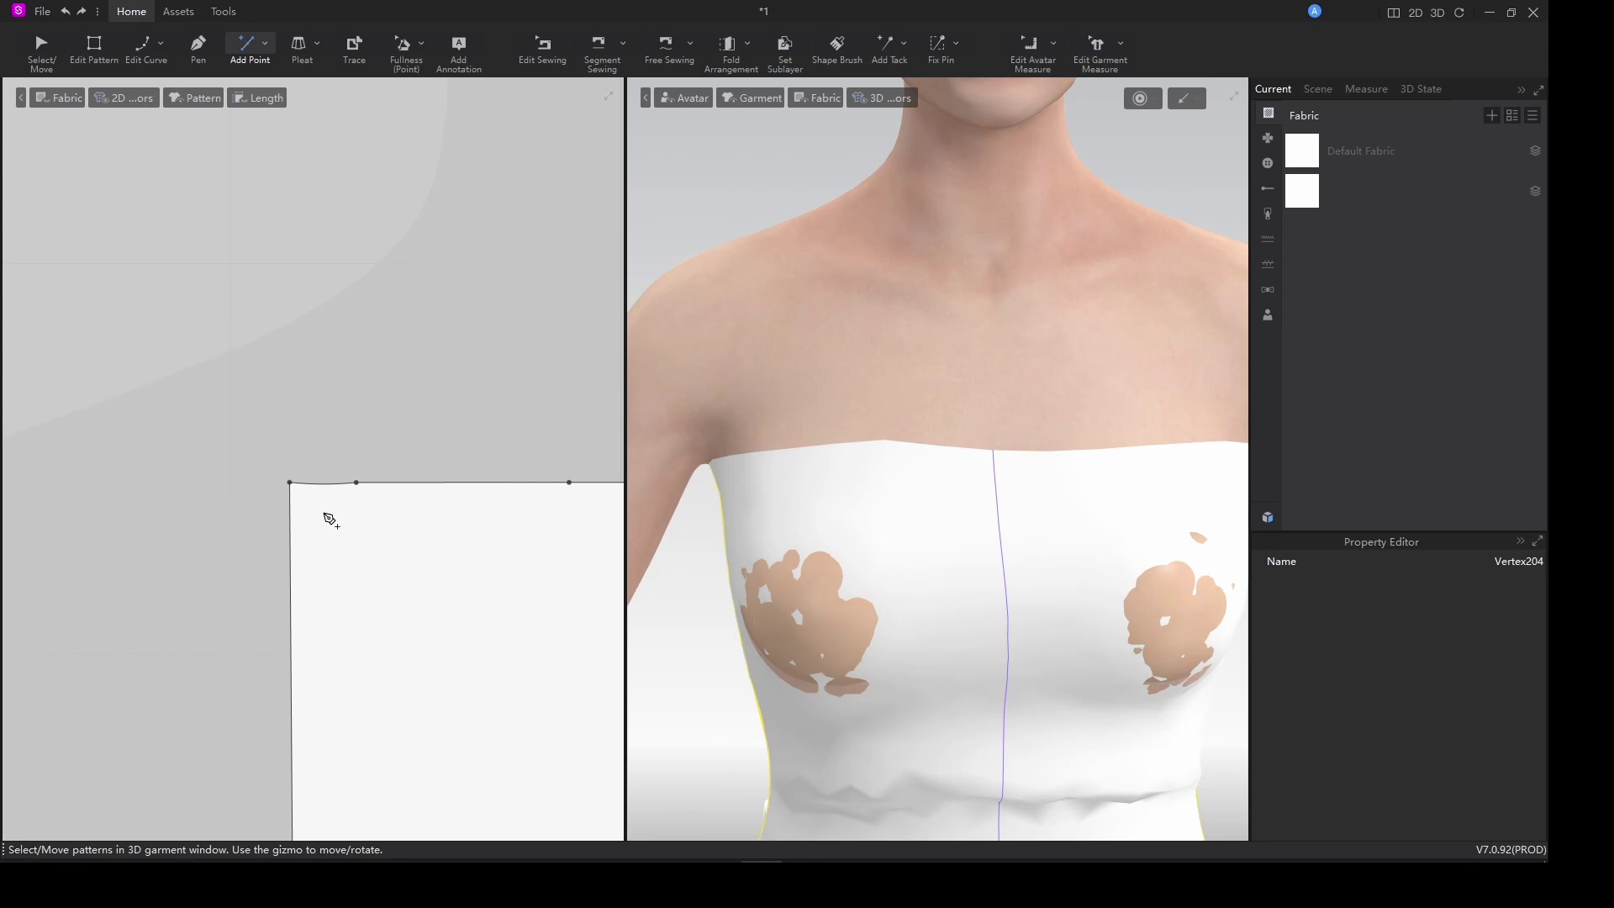
scroll(336, 520, "down", 1)
key("z")
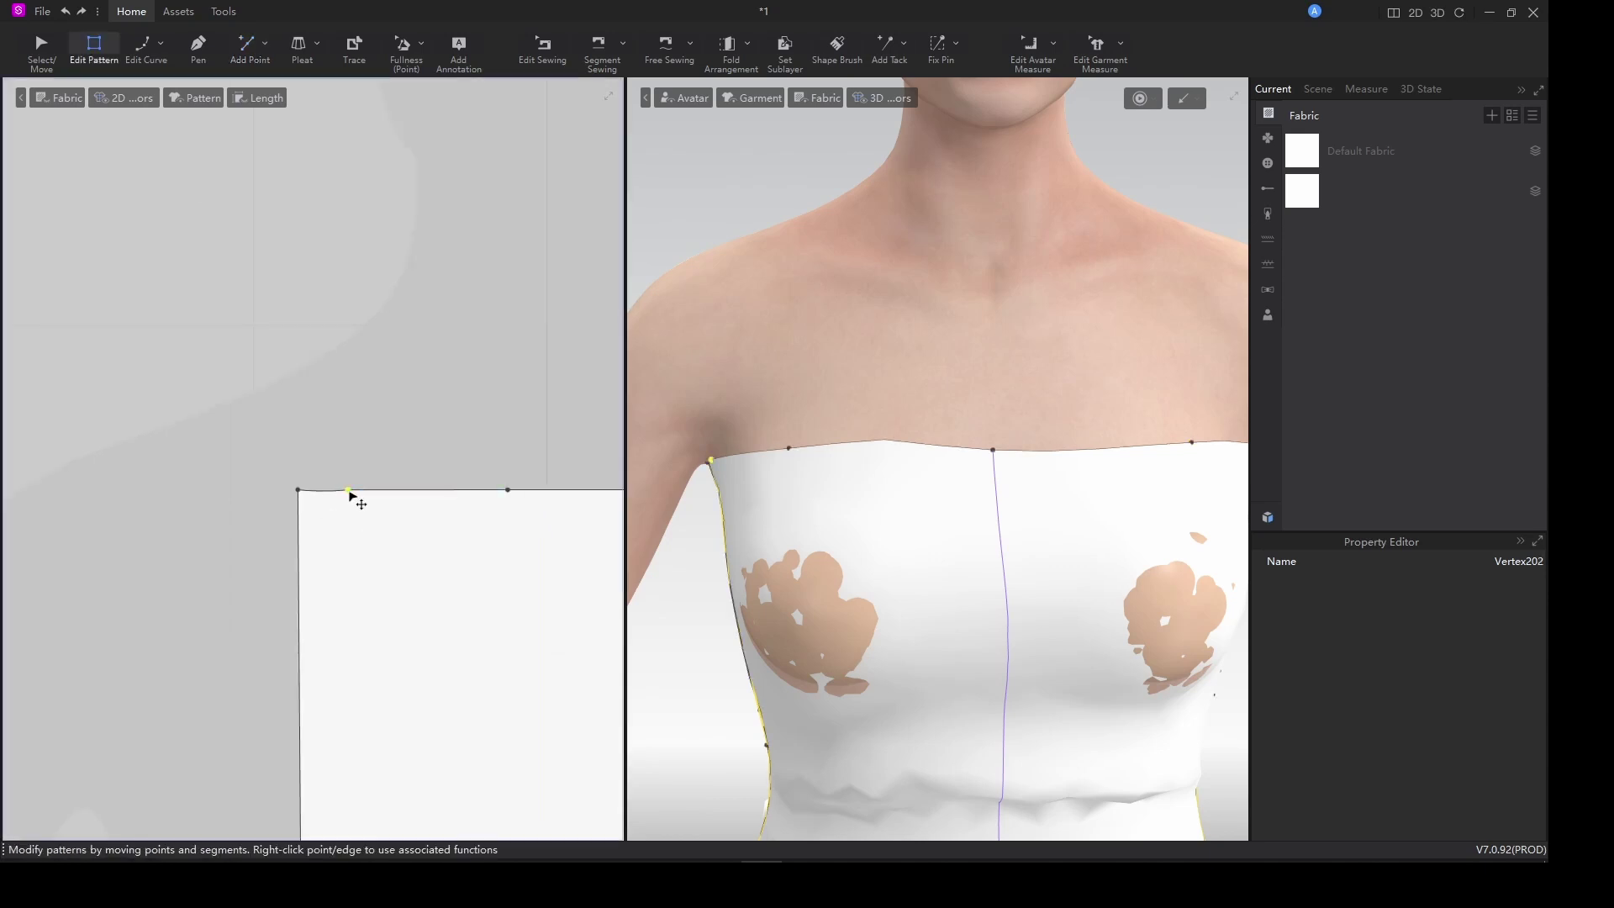
key("Delete")
scroll(379, 521, "down", 3)
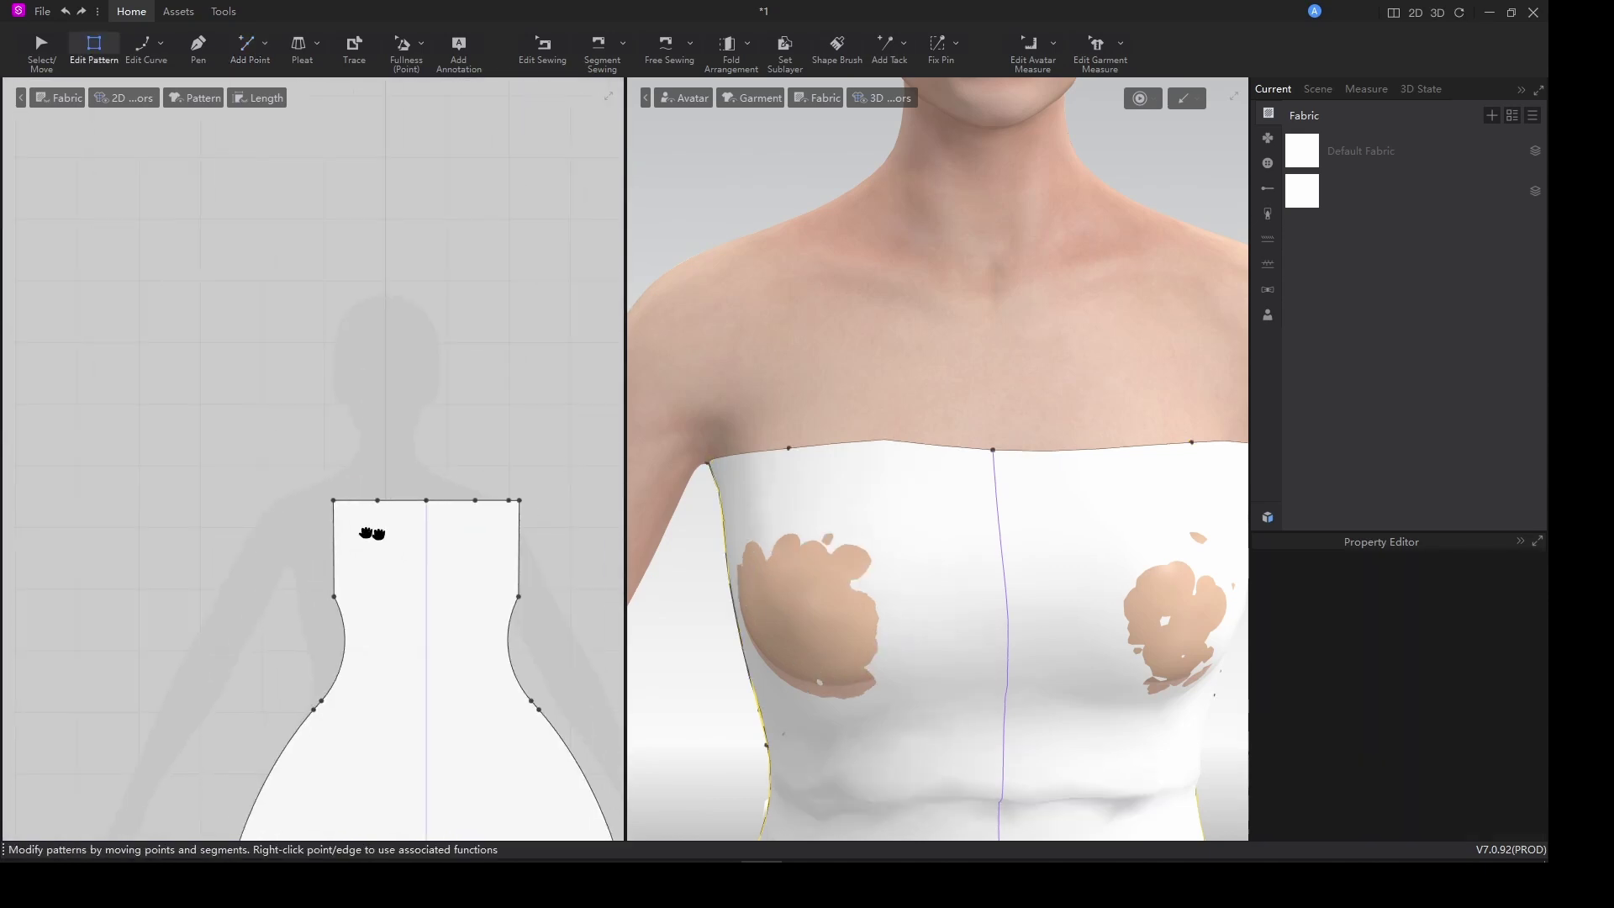
scroll(420, 509, "up", 2)
left_click(444, 482)
key("Delete")
scroll(391, 538, "up", 2)
Check the length of the outer segment of the front pattern's top edge, leaving it unchanged.
scroll(391, 538, "down", 5)
middle_click_drag(386, 538, 539, 518)
left_click(426, 490)
right_click(427, 494)
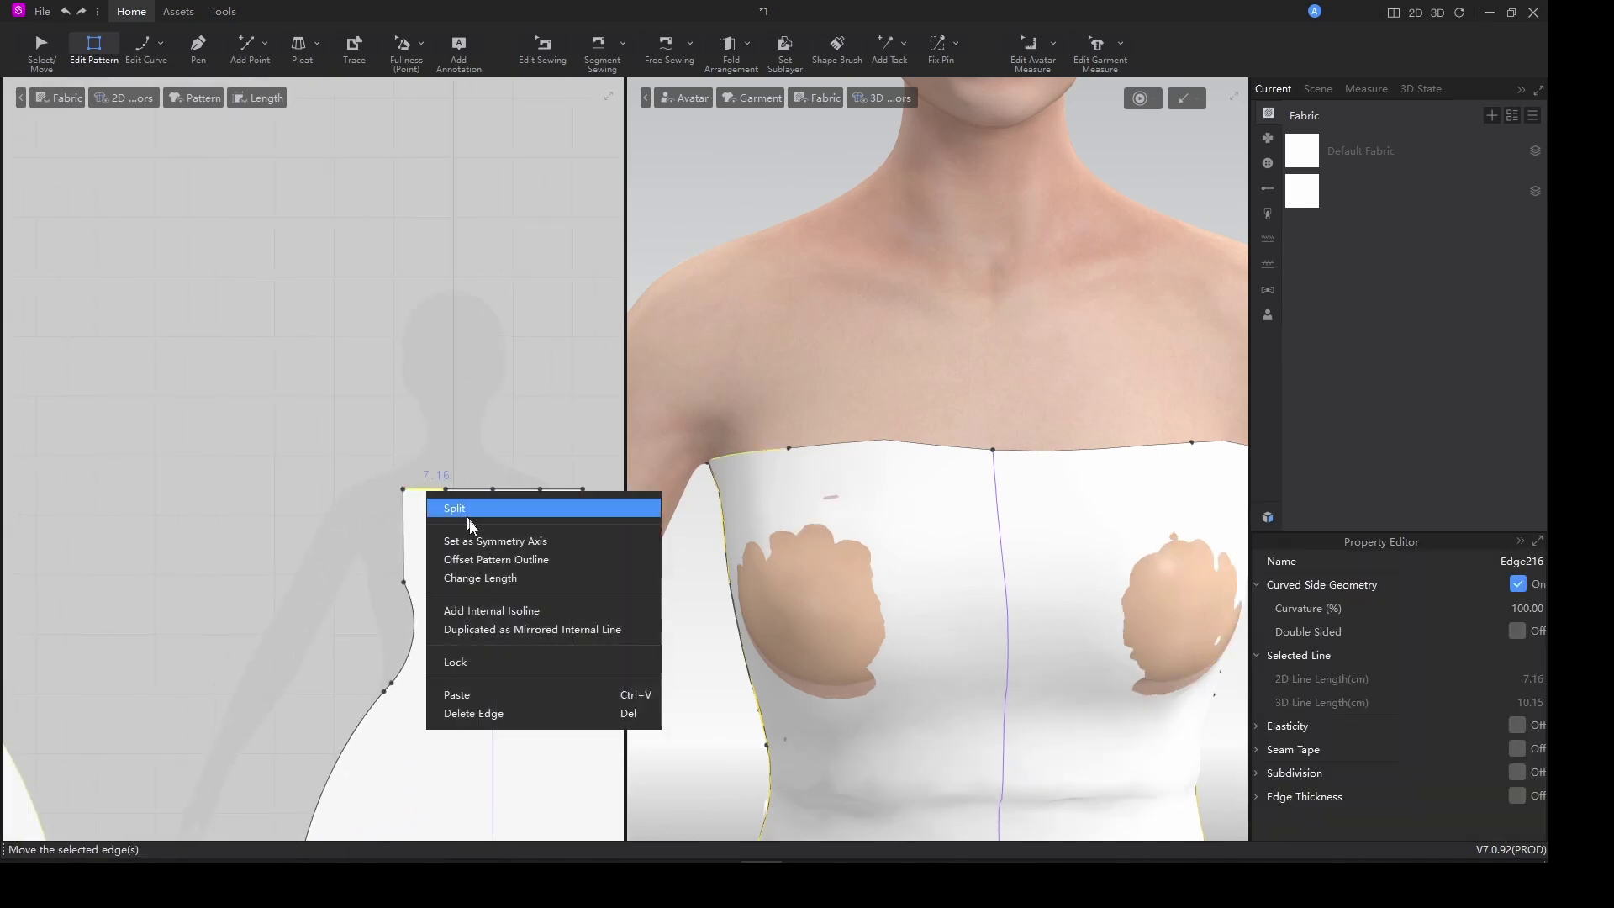
left_click(493, 579)
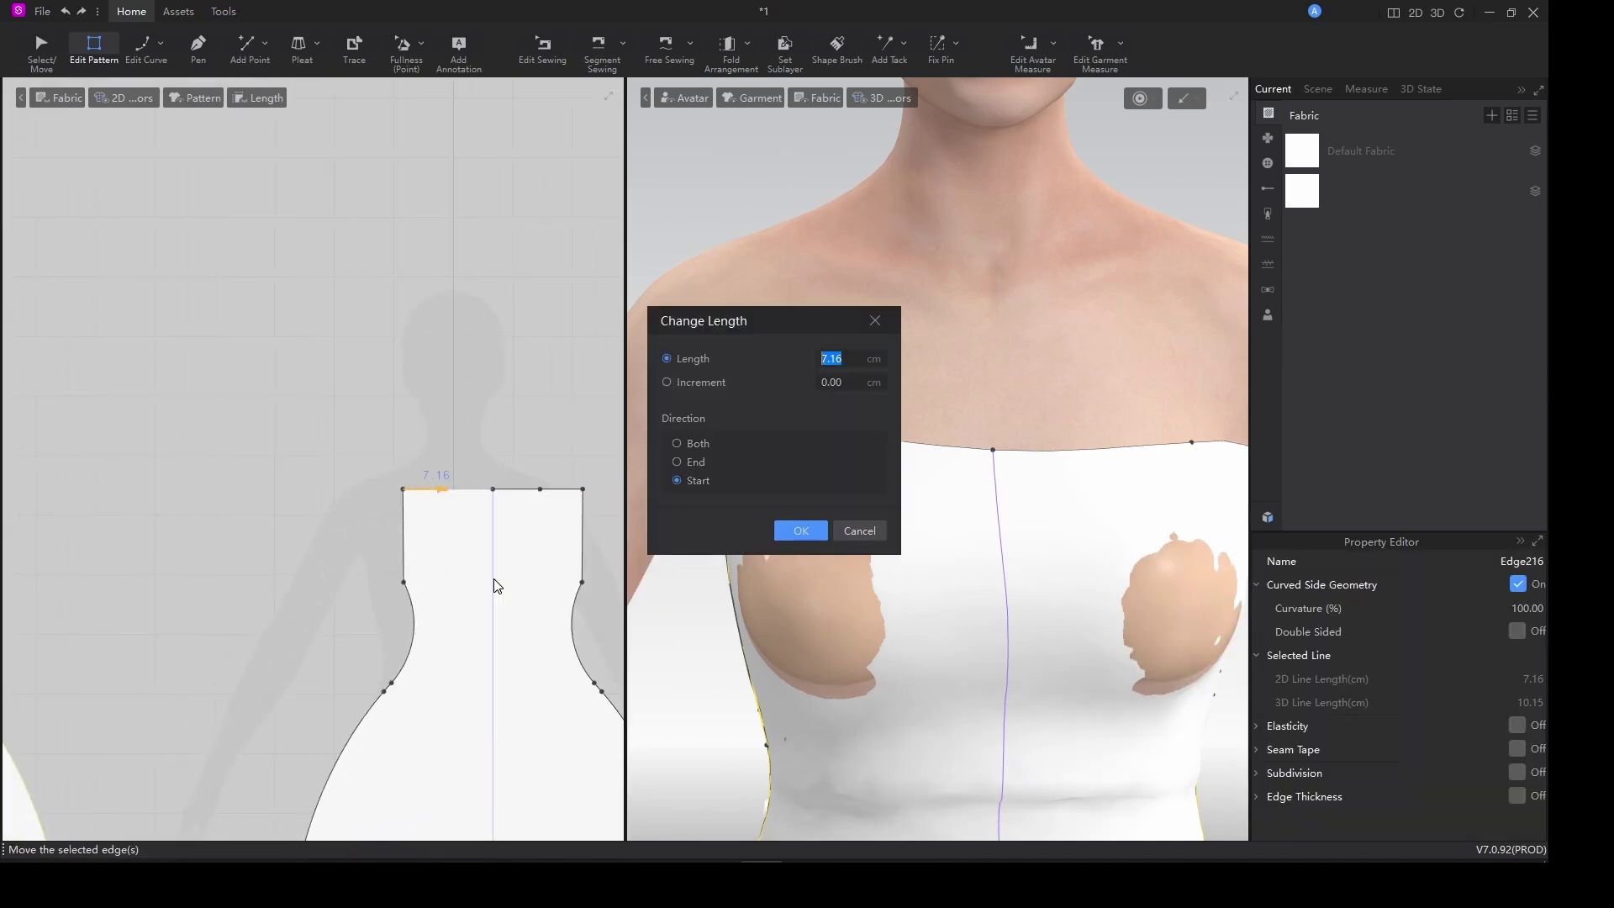
left_click(860, 536)
Add a point on one half of the back pattern's top edge, splitting it into 7.16 cm and 7.50 cm from the side.
scroll(420, 580, "down", 2)
scroll(274, 603, "down", 1)
middle_click_drag(274, 603, 472, 587)
scroll(274, 548, "up", 4)
middle_click_drag(273, 548, 419, 570)
key("x")
right_click(388, 538)
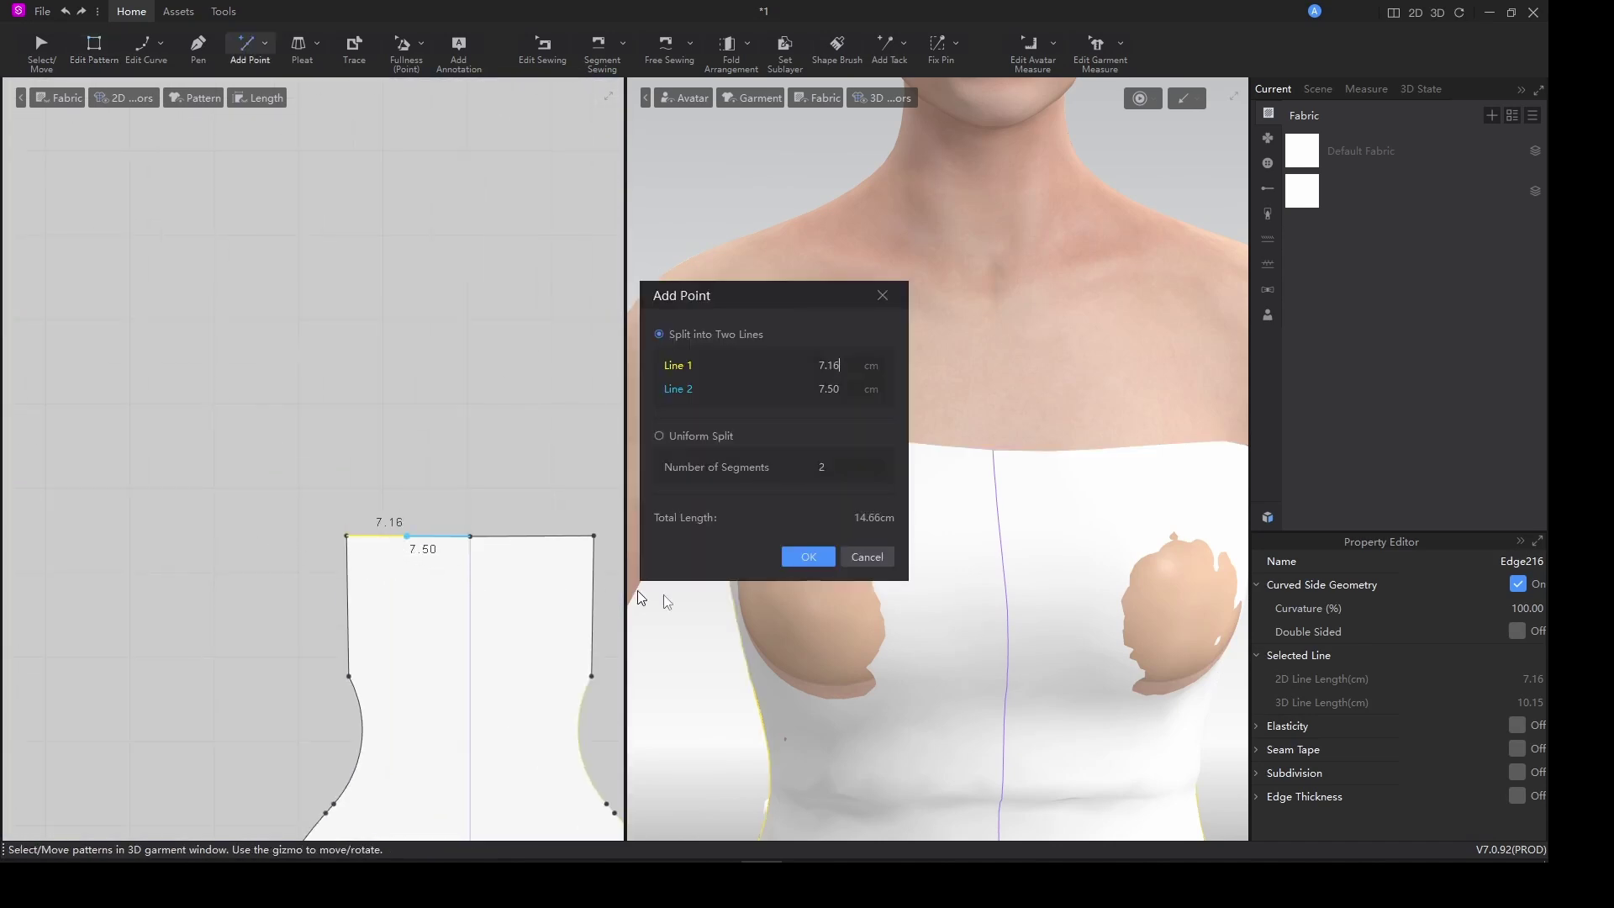
left_click(803, 556)
Add a corresponding point on the other half of the back pattern's top edge.
scroll(443, 605, "up", 1)
scroll(438, 595, "down", 2)
right_click(504, 557)
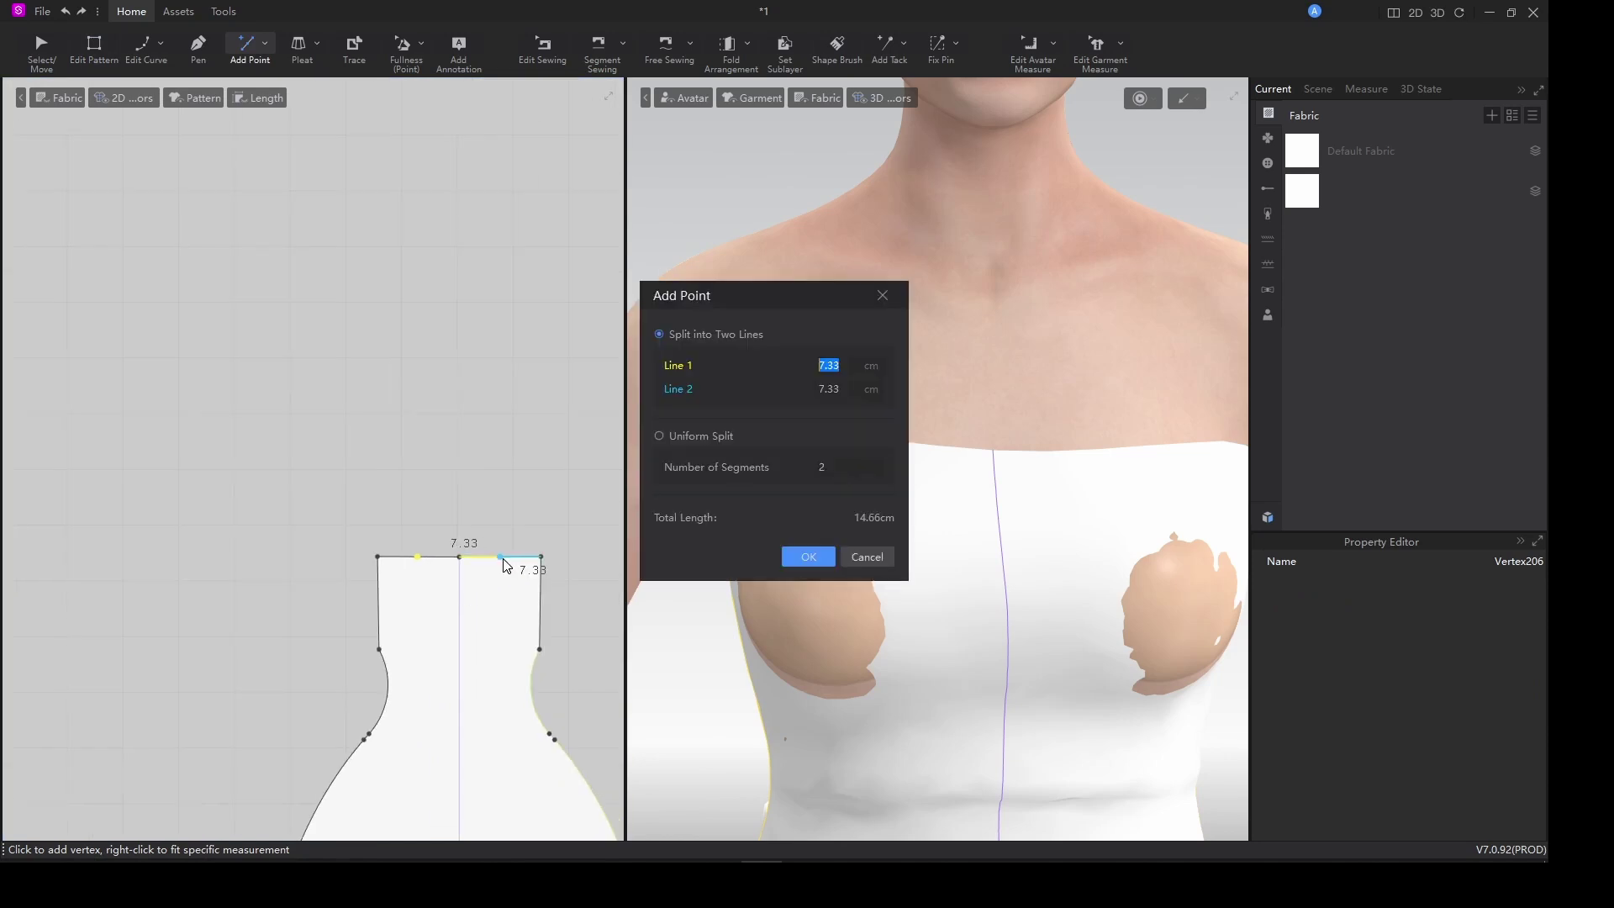
left_click(808, 558)
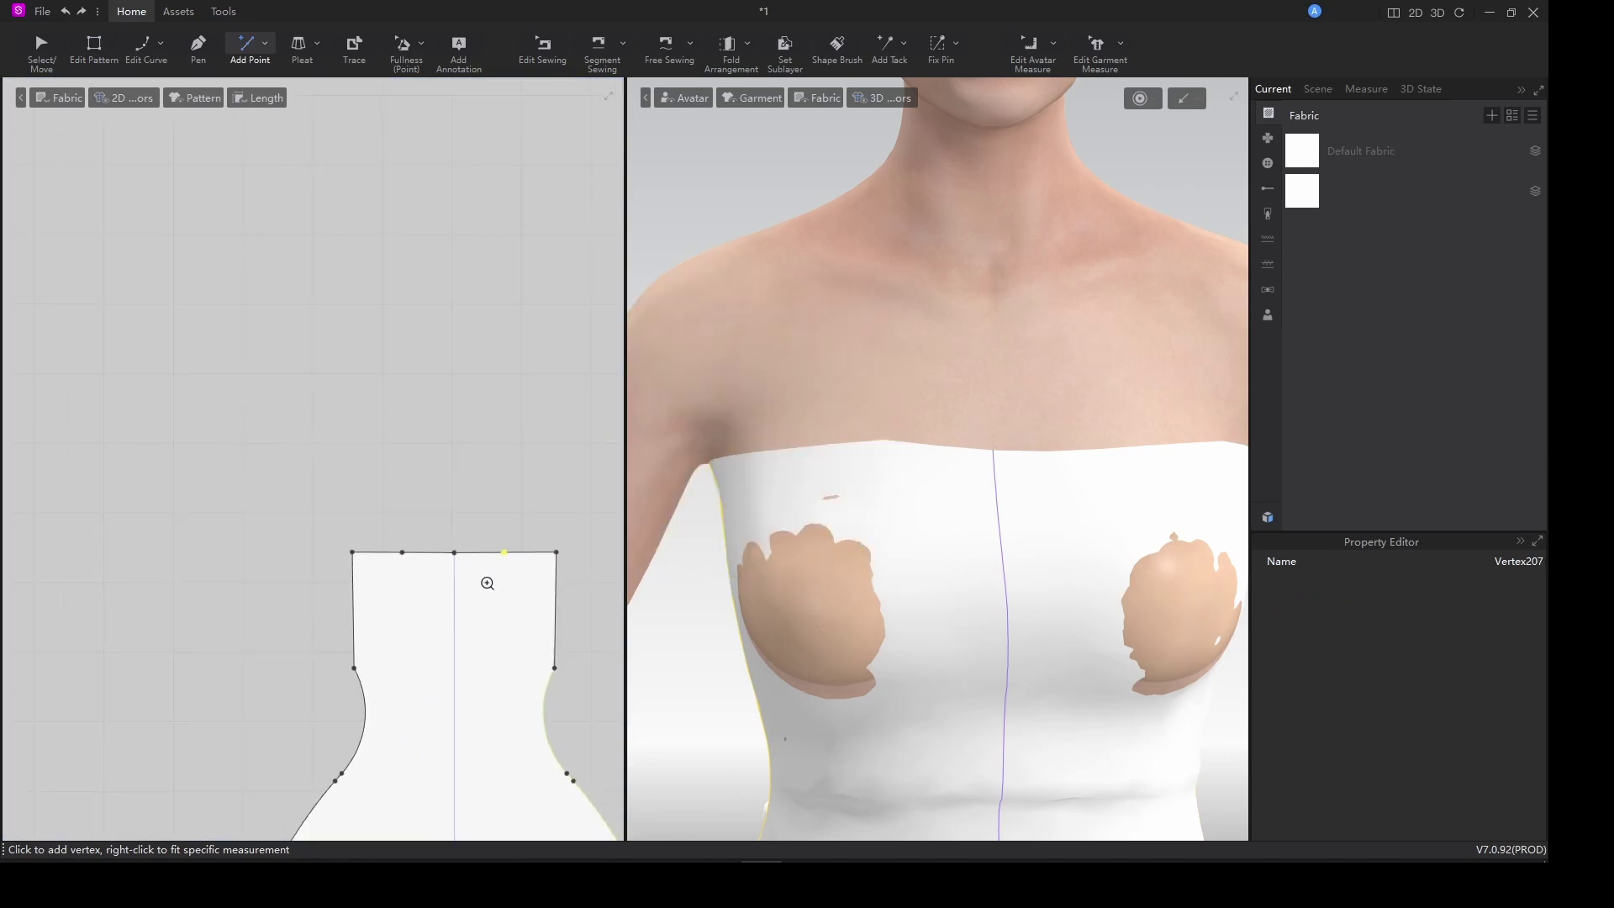
Draw a narrow rectangular strap pattern, about 1.13 cm wide and 16.75 cm long, above the point on the front pattern's top edge.
scroll(471, 589, "down", 3)
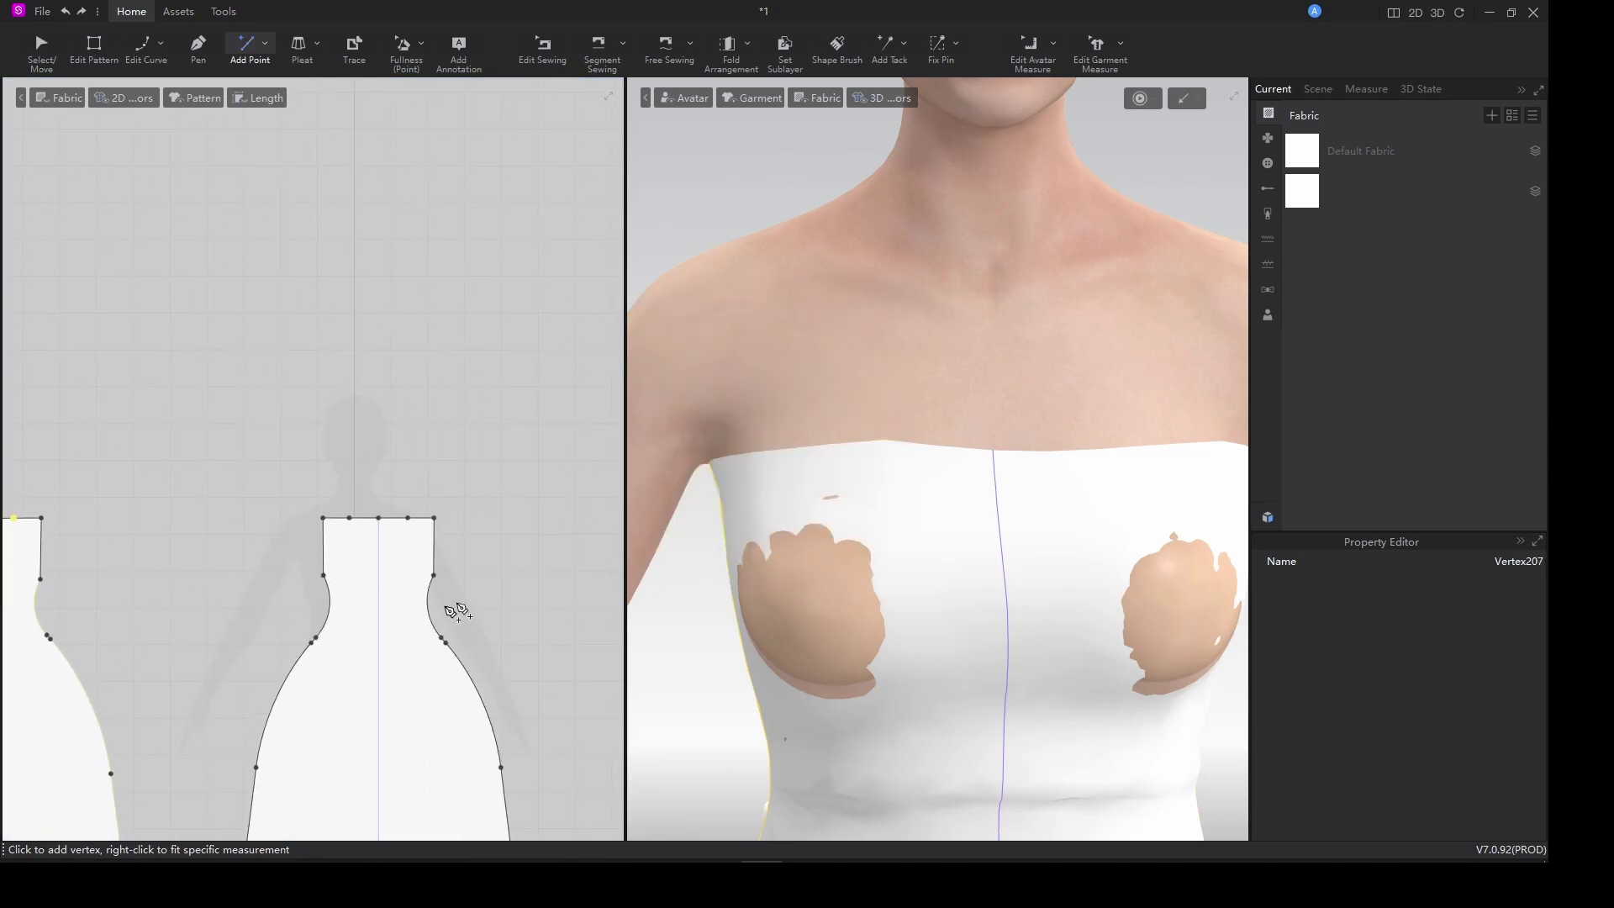
scroll(317, 509, "up", 5)
middle_click_drag(434, 565, 416, 582)
key("s")
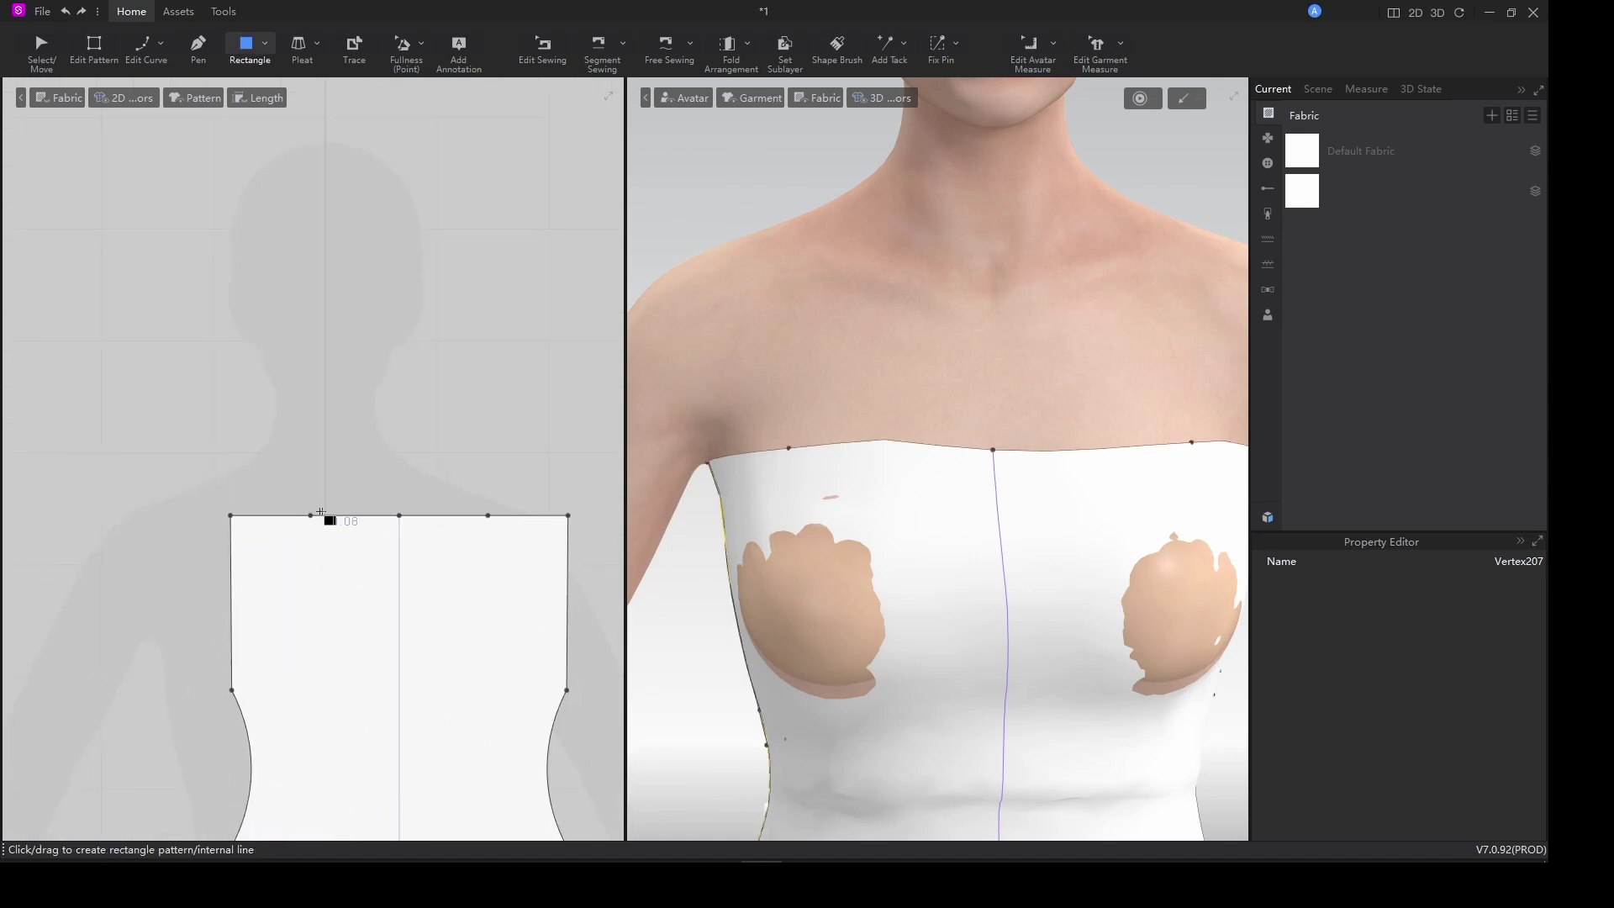
left_click_drag(311, 507, 323, 468)
left_click_drag(339, 371, 325, 321)
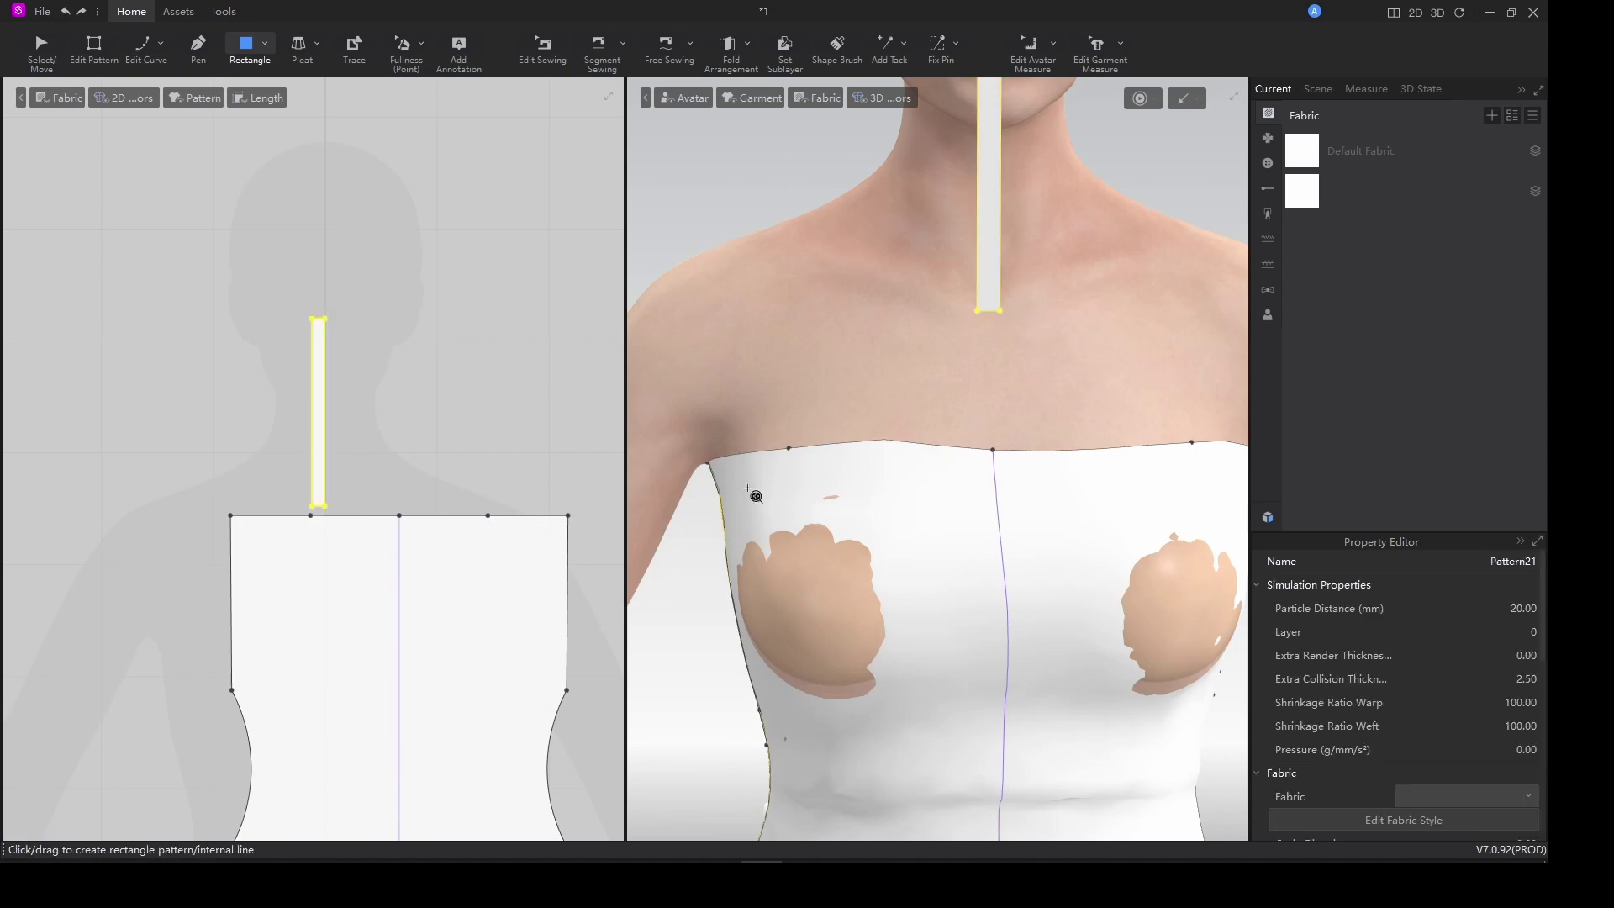
Move the strap on the avatar from the face to in front of the shoulder, above the neckline.
scroll(912, 576, "down", 5)
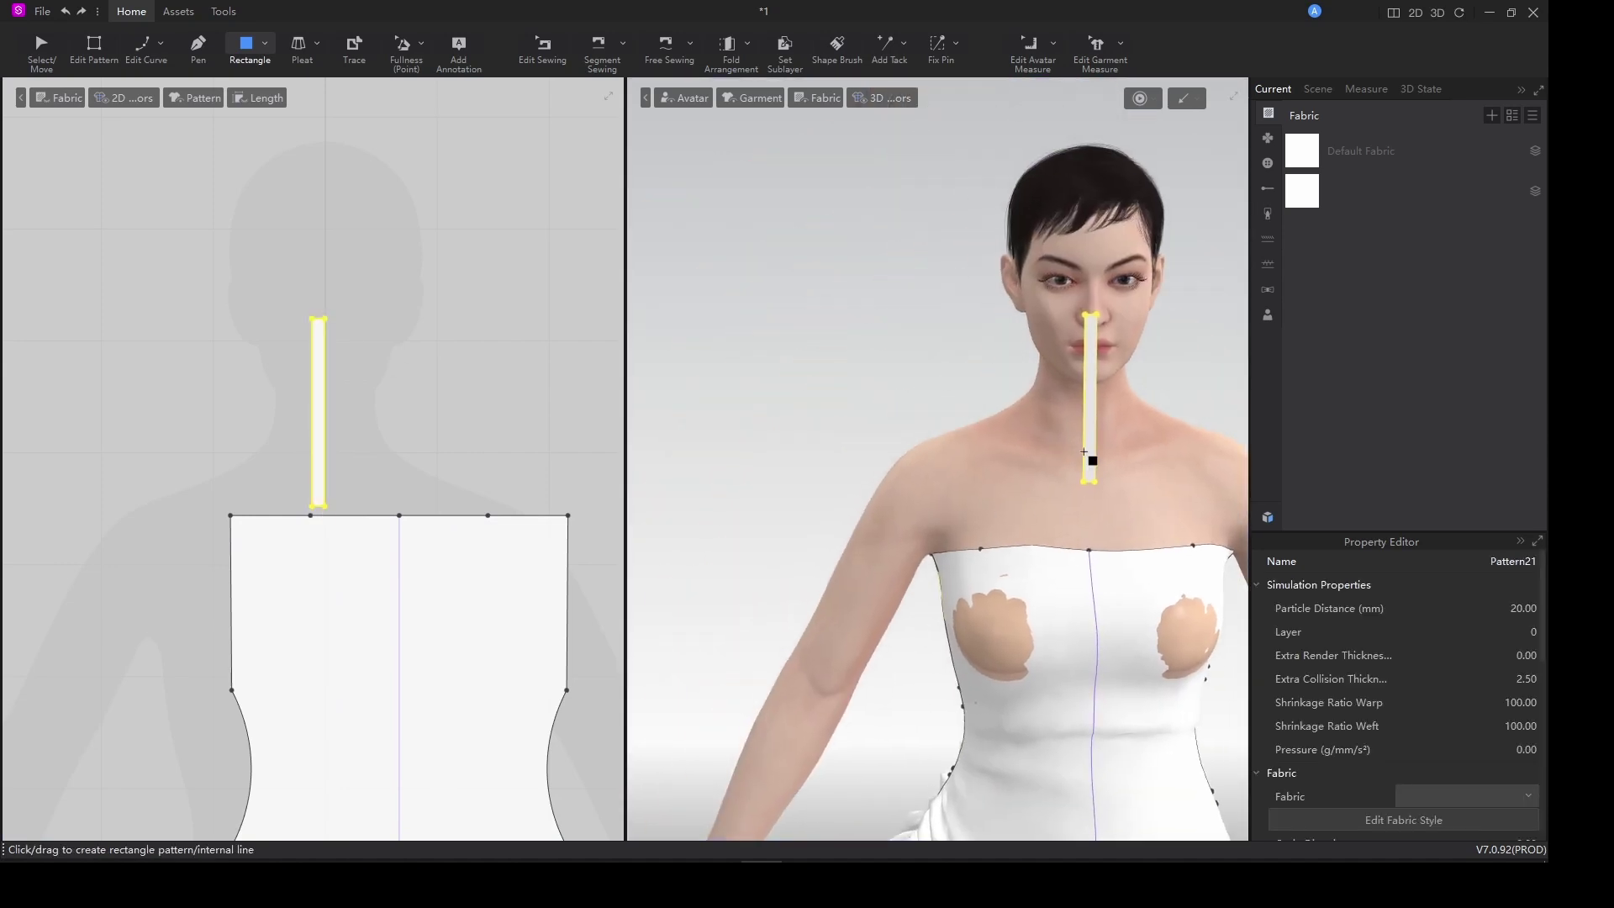
key("q")
left_click_drag(1088, 432, 1006, 479)
Free-sew the strap's lower end to the front neckline, starting at the added point and spanning 1.13 cm inward.
scroll(225, 465, "up", 3)
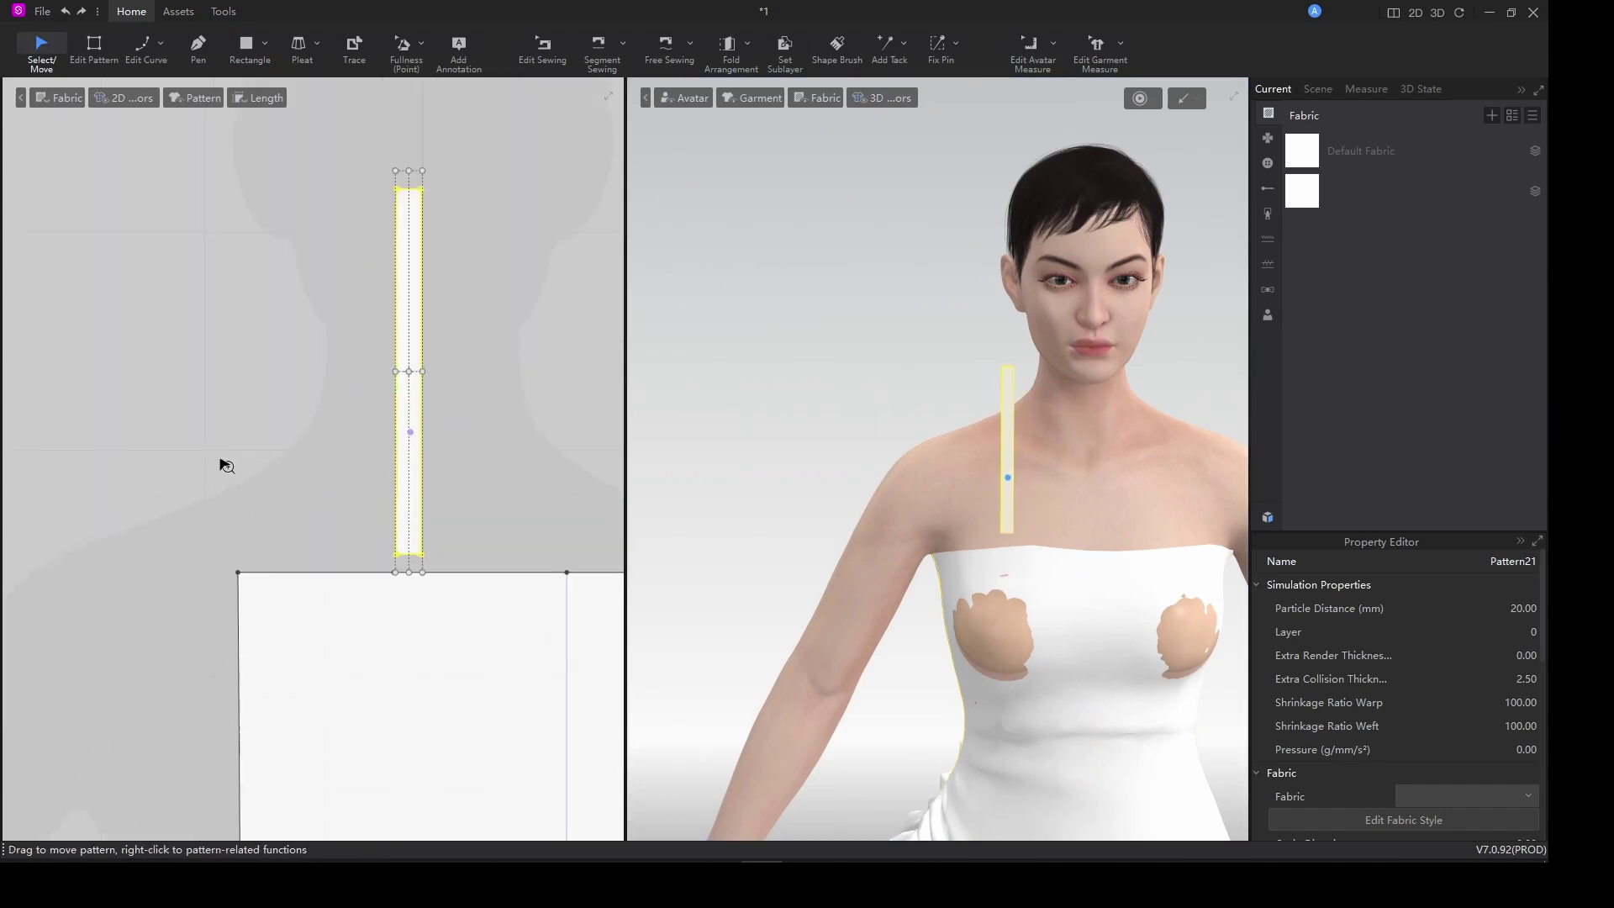
scroll(226, 465, "up", 2)
key("n")
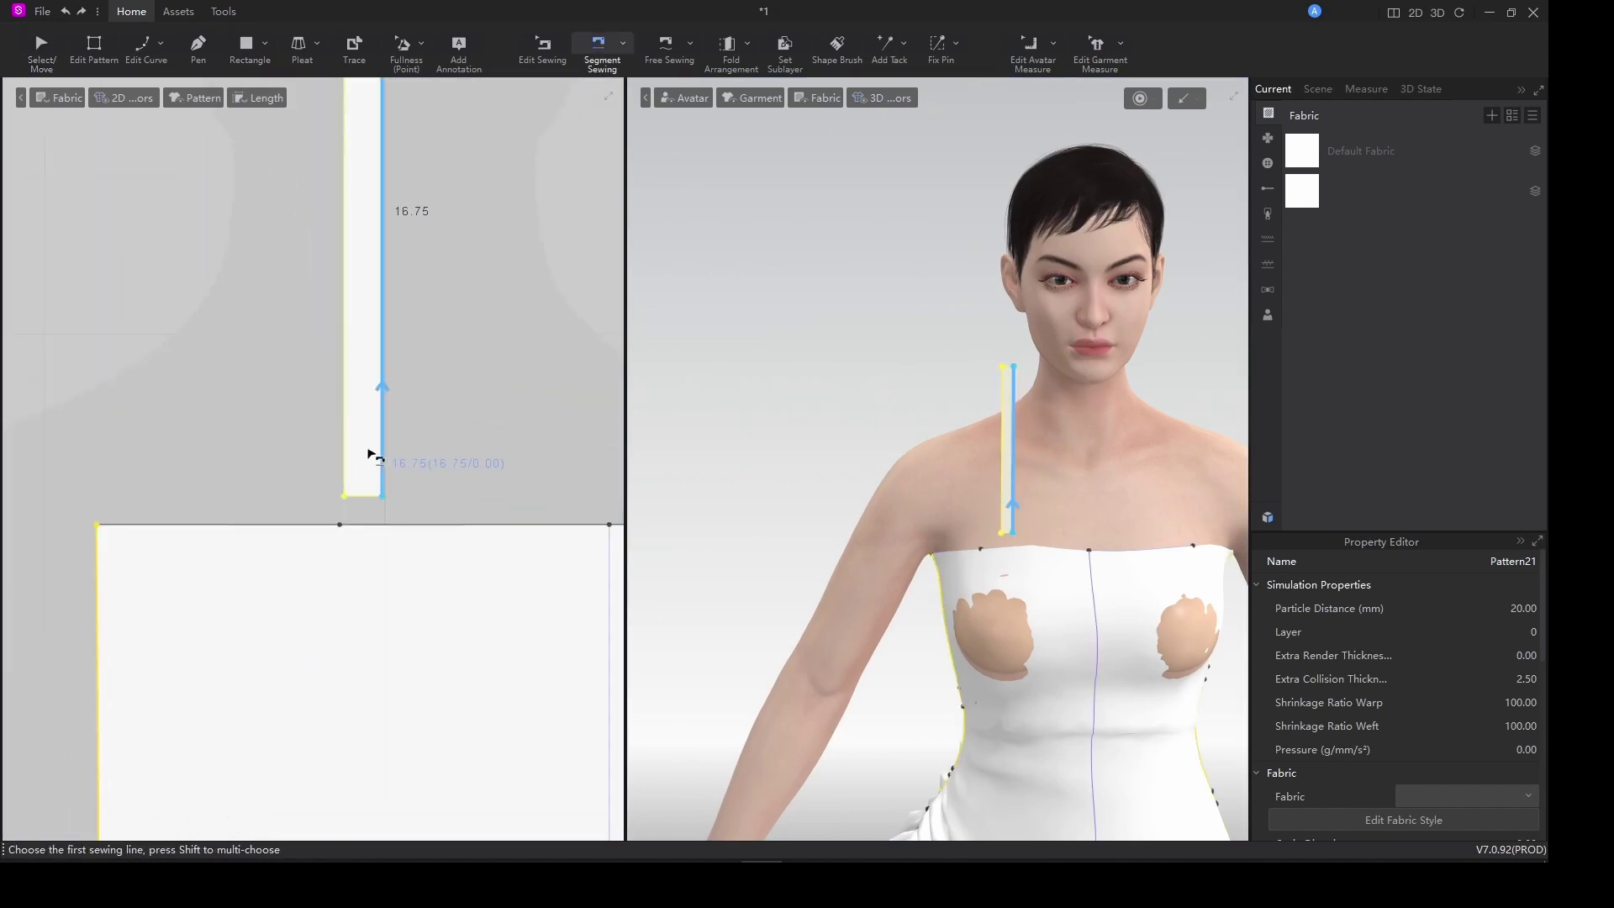
key("m")
left_click(344, 497)
left_click(382, 497)
left_click(340, 524)
left_click(380, 525)
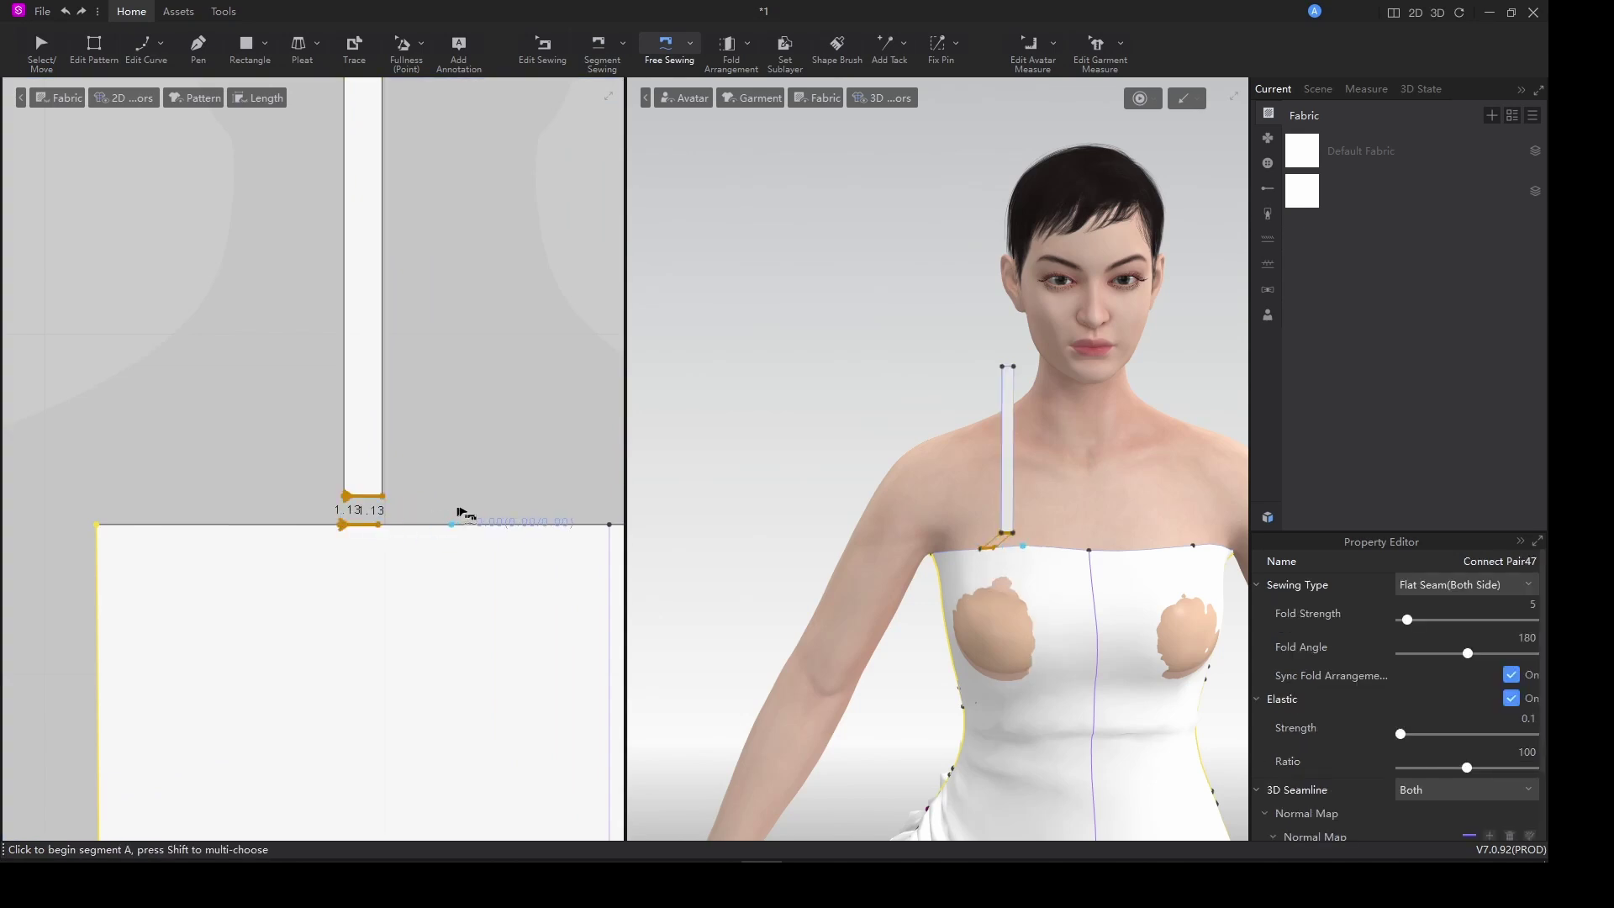
Rotate the strap to lie horizontally front to back and position it over the avatar's shoulder.
key("a")
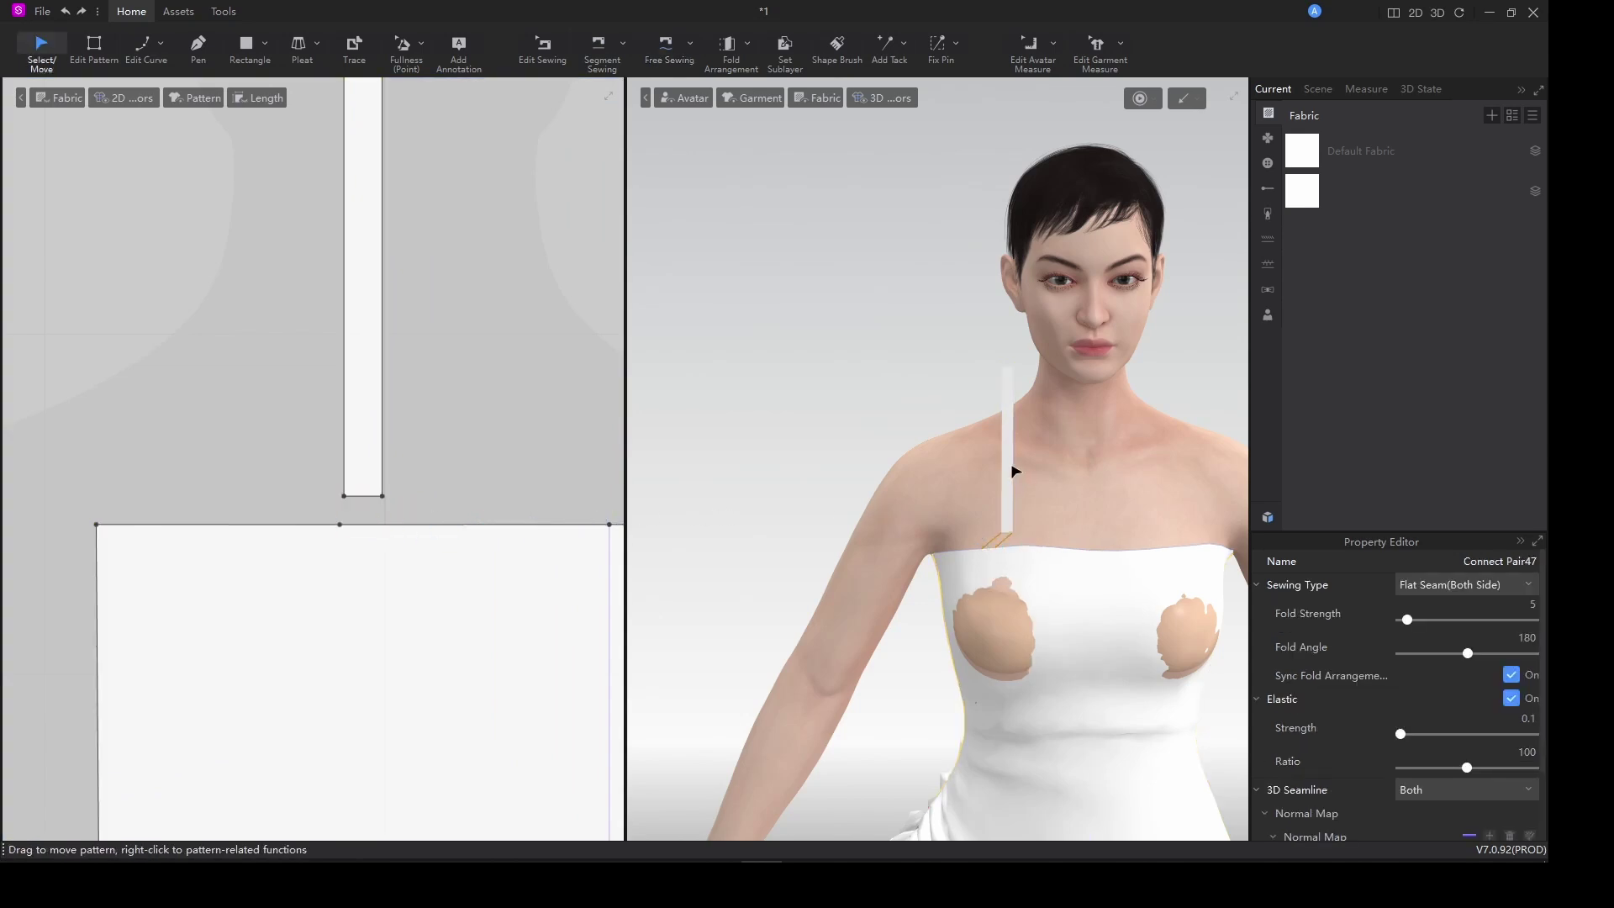
left_click(1013, 471)
right_click_drag(882, 526, 1045, 530)
left_click_drag(1050, 462, 948, 462)
mouse_move(830, 568)
right_mouse_down()
mouse_move(947, 587)
mouse_move(842, 577)
right_mouse_up()
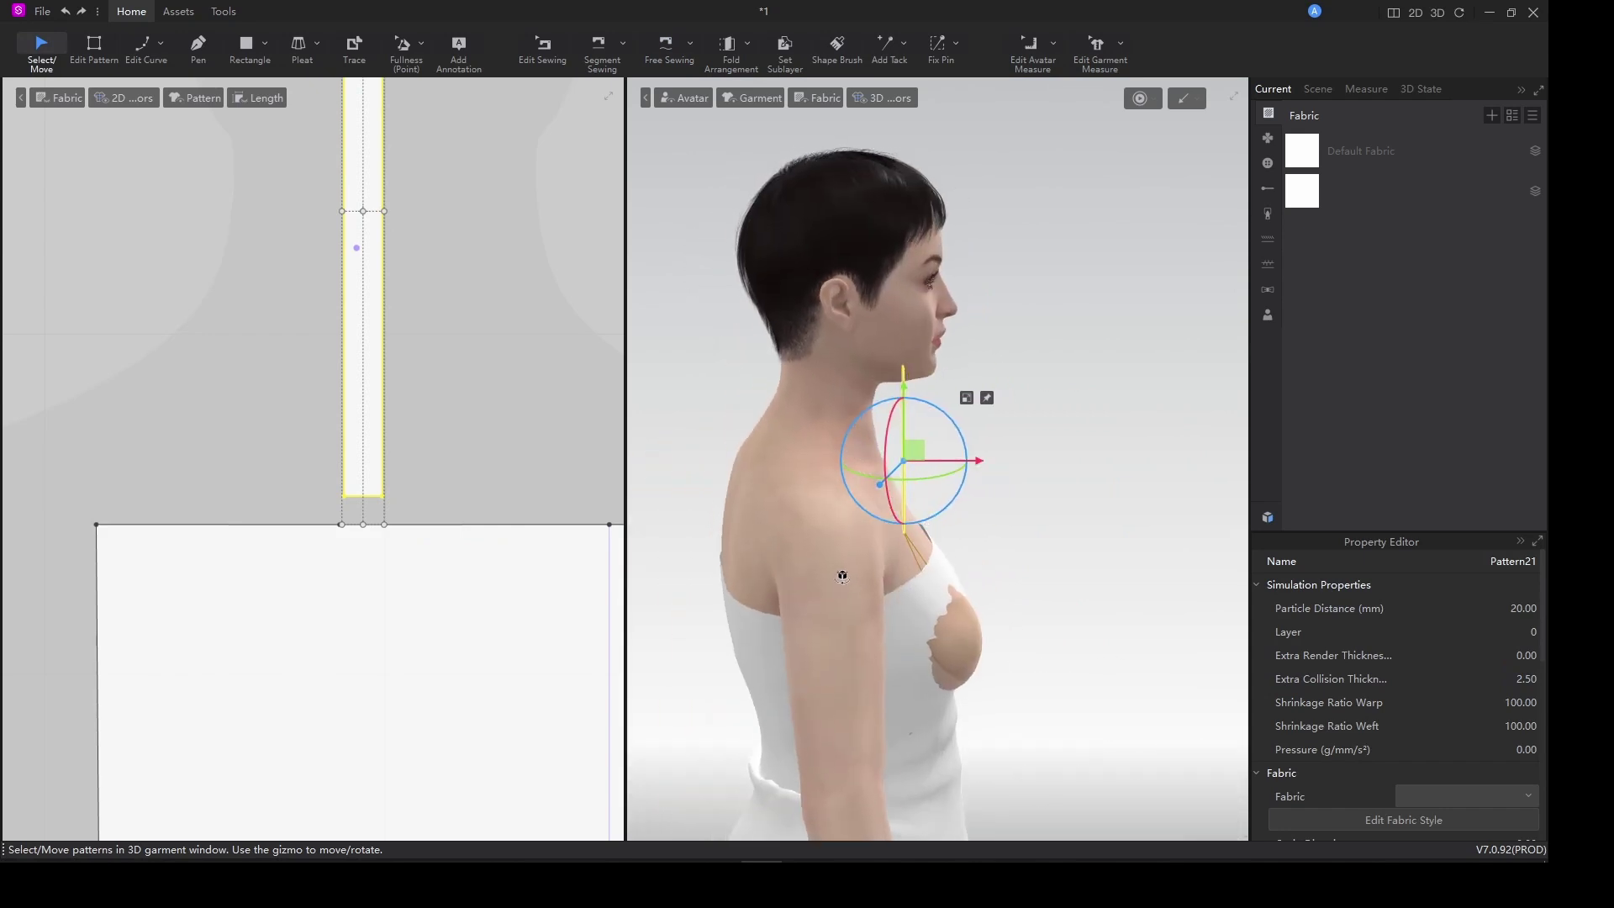
left_click_drag(936, 407, 845, 415)
left_click_drag(917, 451, 839, 440)
right_click_drag(896, 561, 1009, 570)
Free-sew the strap's free end to the back pattern's top edge, starting at the added point and spanning about 1.12 cm inward.
scroll(420, 578, "up", 3)
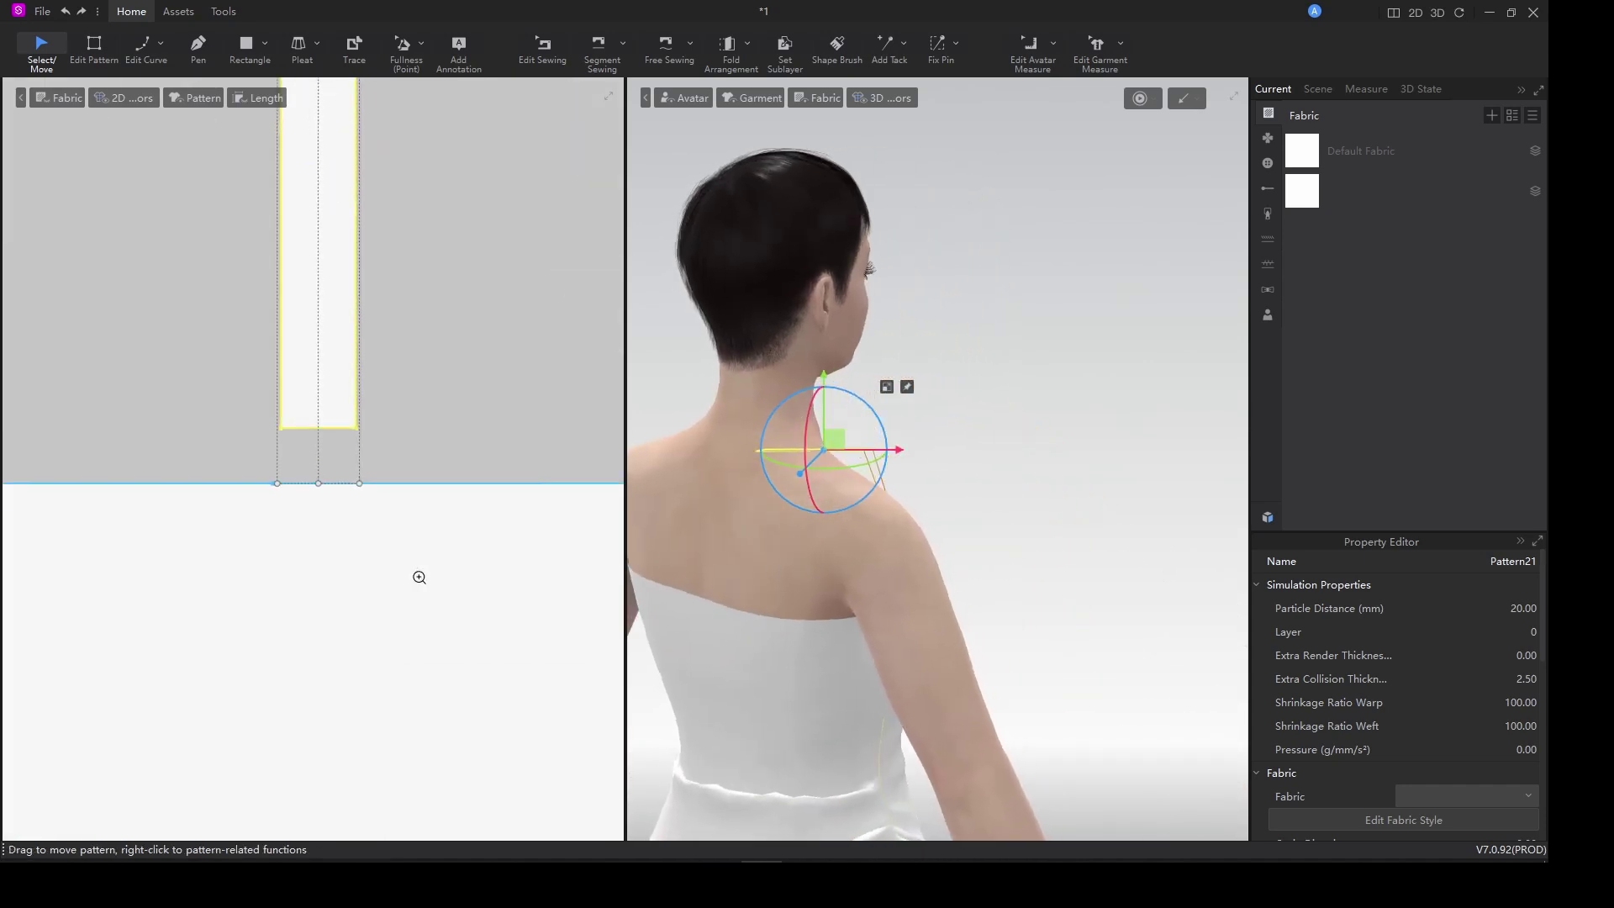
scroll(436, 587, "down", 3)
scroll(836, 606, "up", 5)
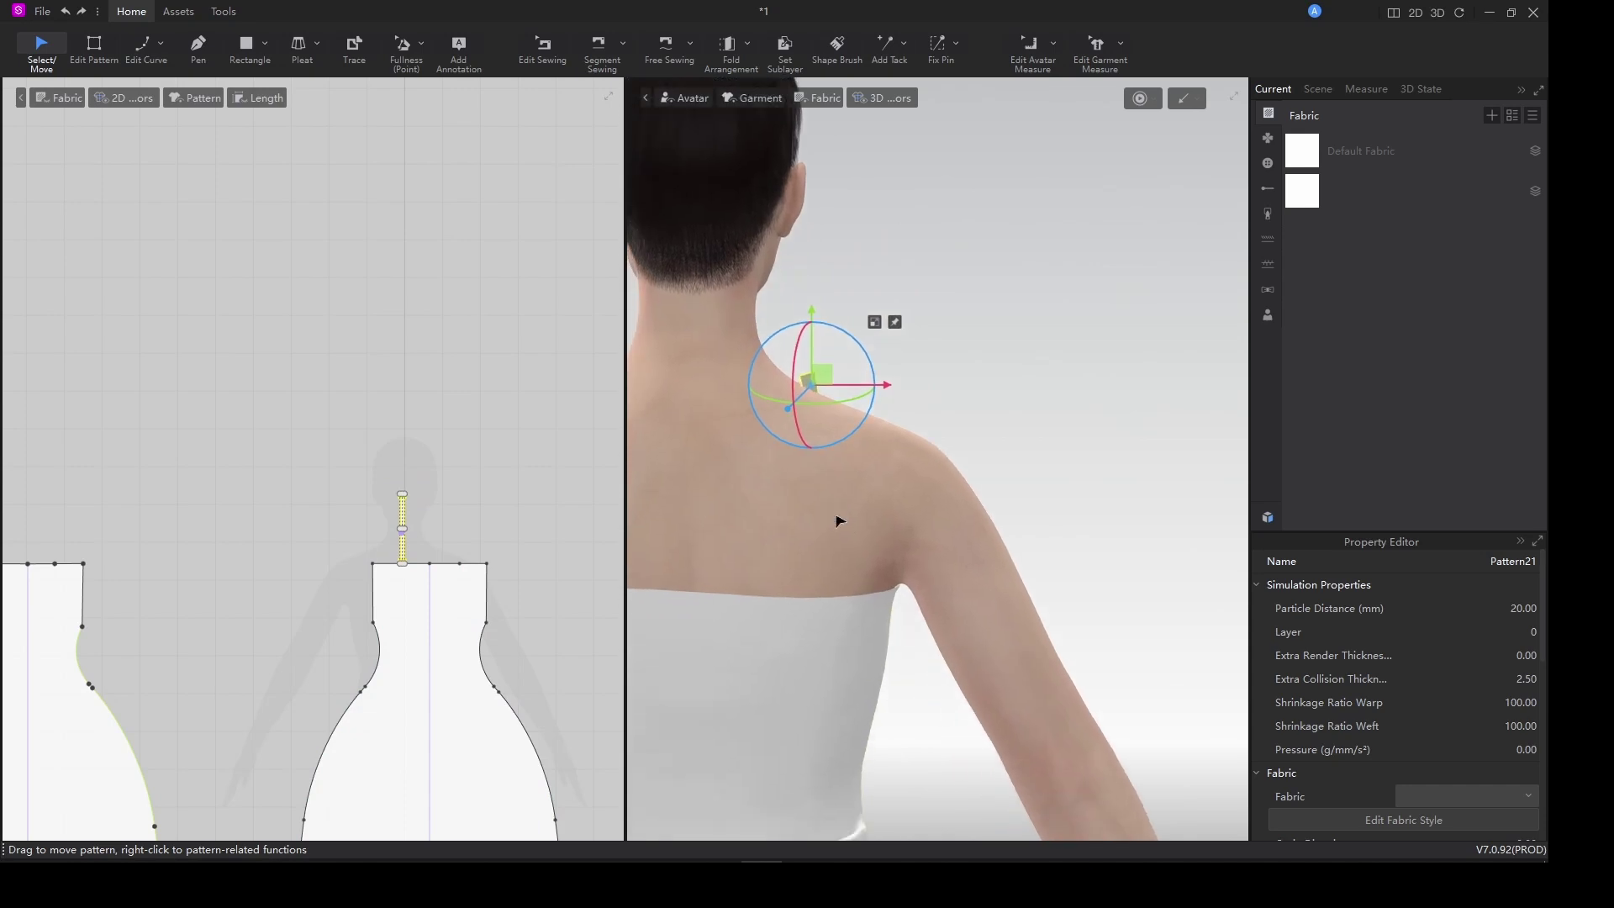
key("m")
left_click(813, 379)
left_click(804, 380)
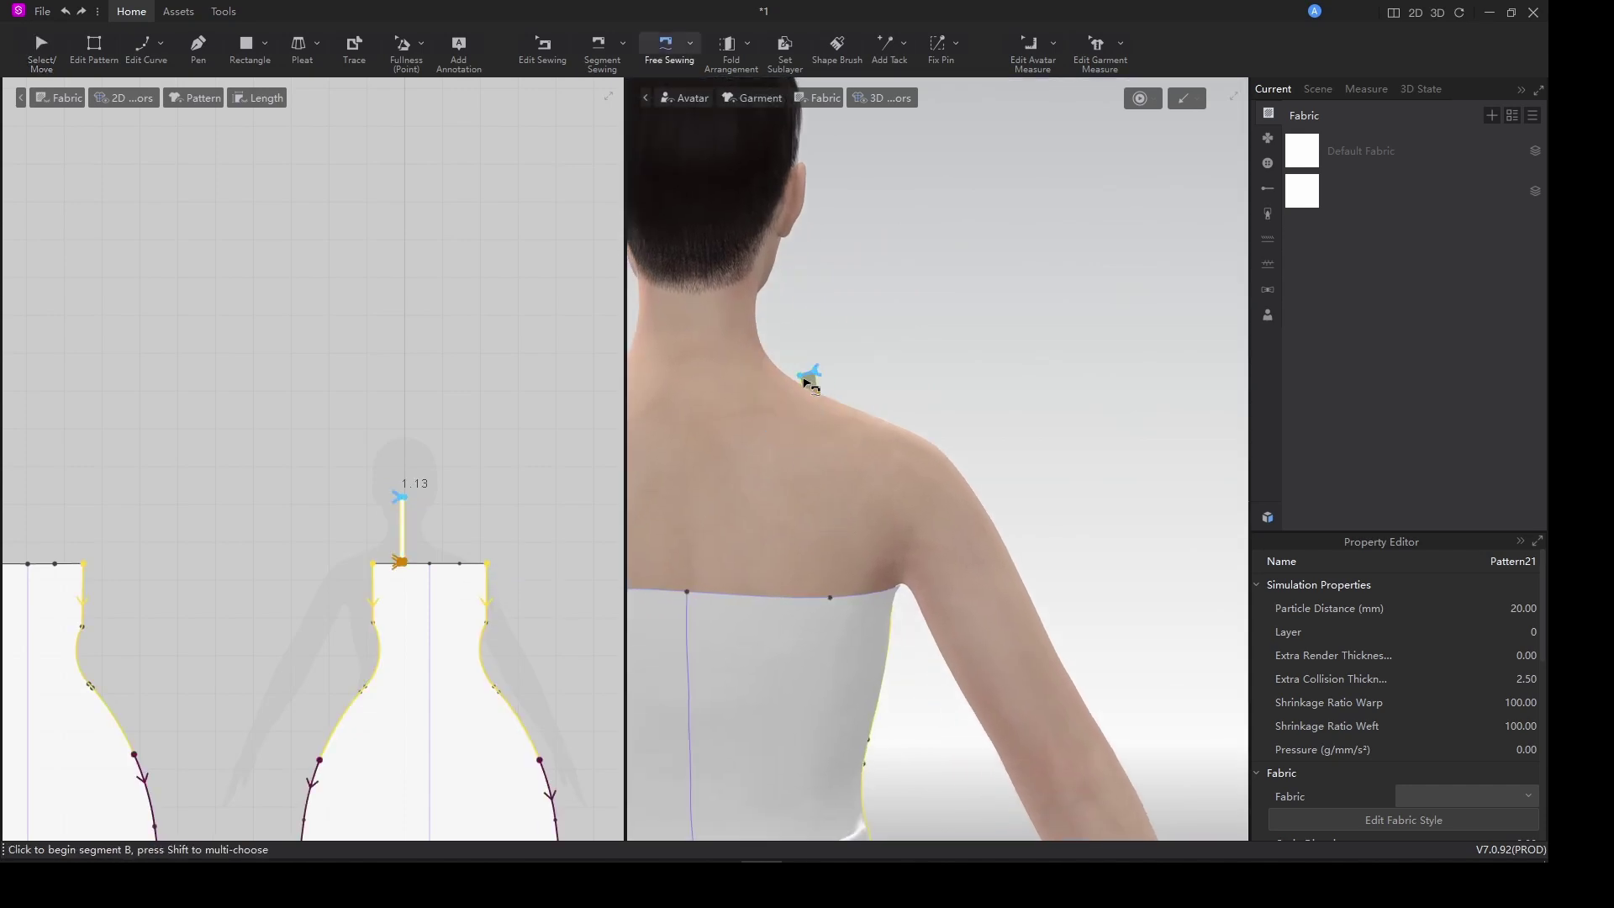
left_click(828, 605)
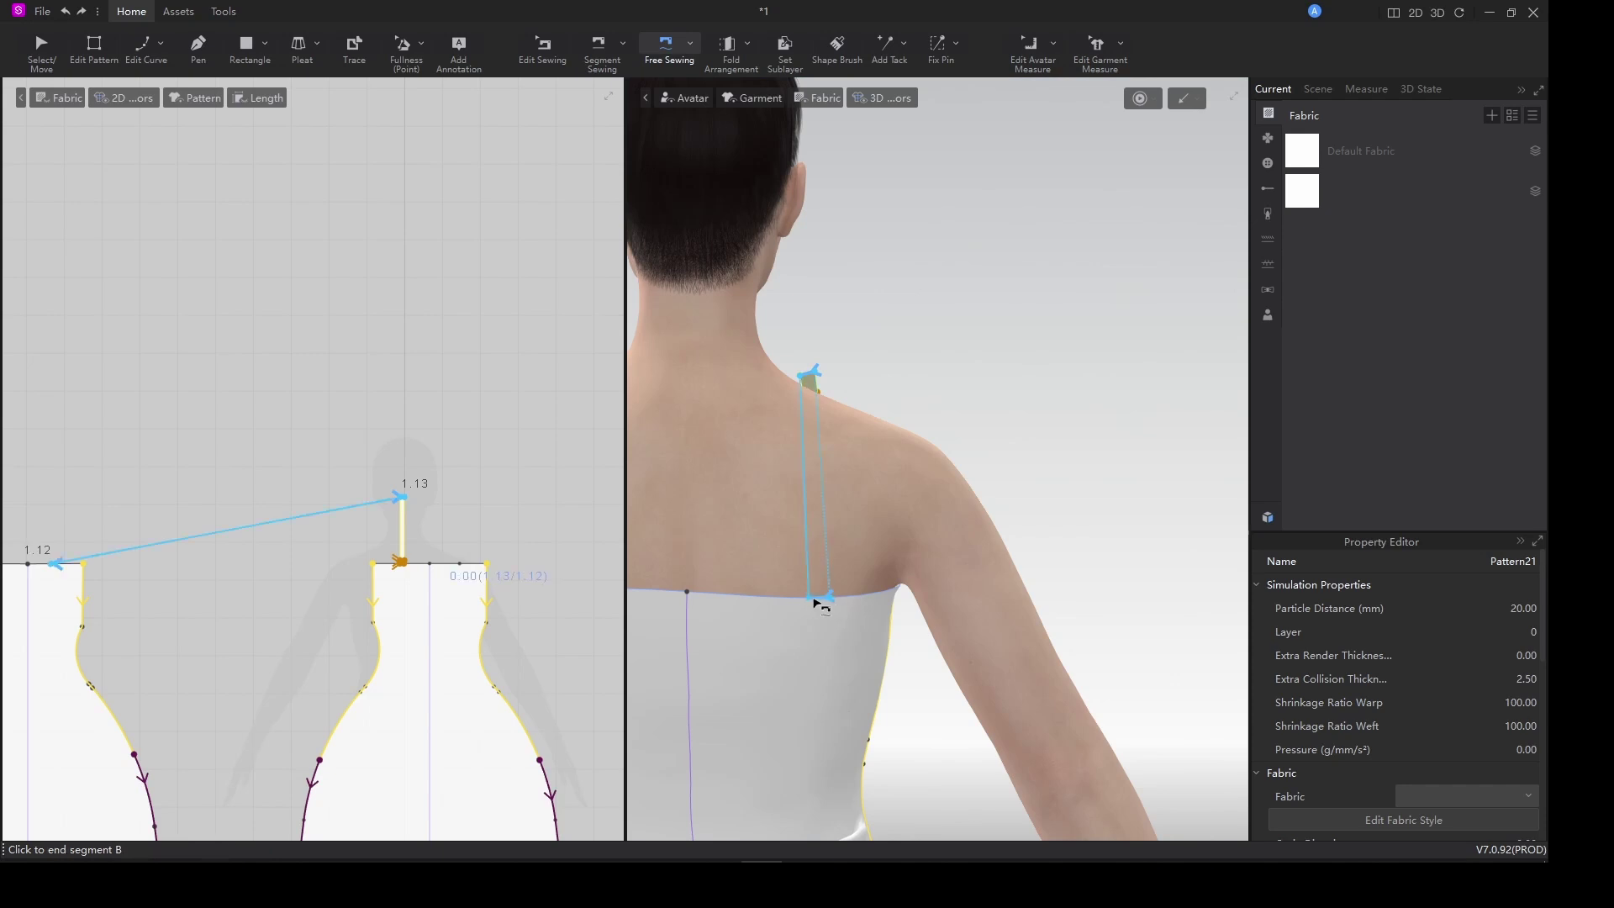
left_click(809, 598)
scroll(818, 356, "up", 3)
scroll(818, 357, "down", 4)
scroll(368, 533, "up", 4)
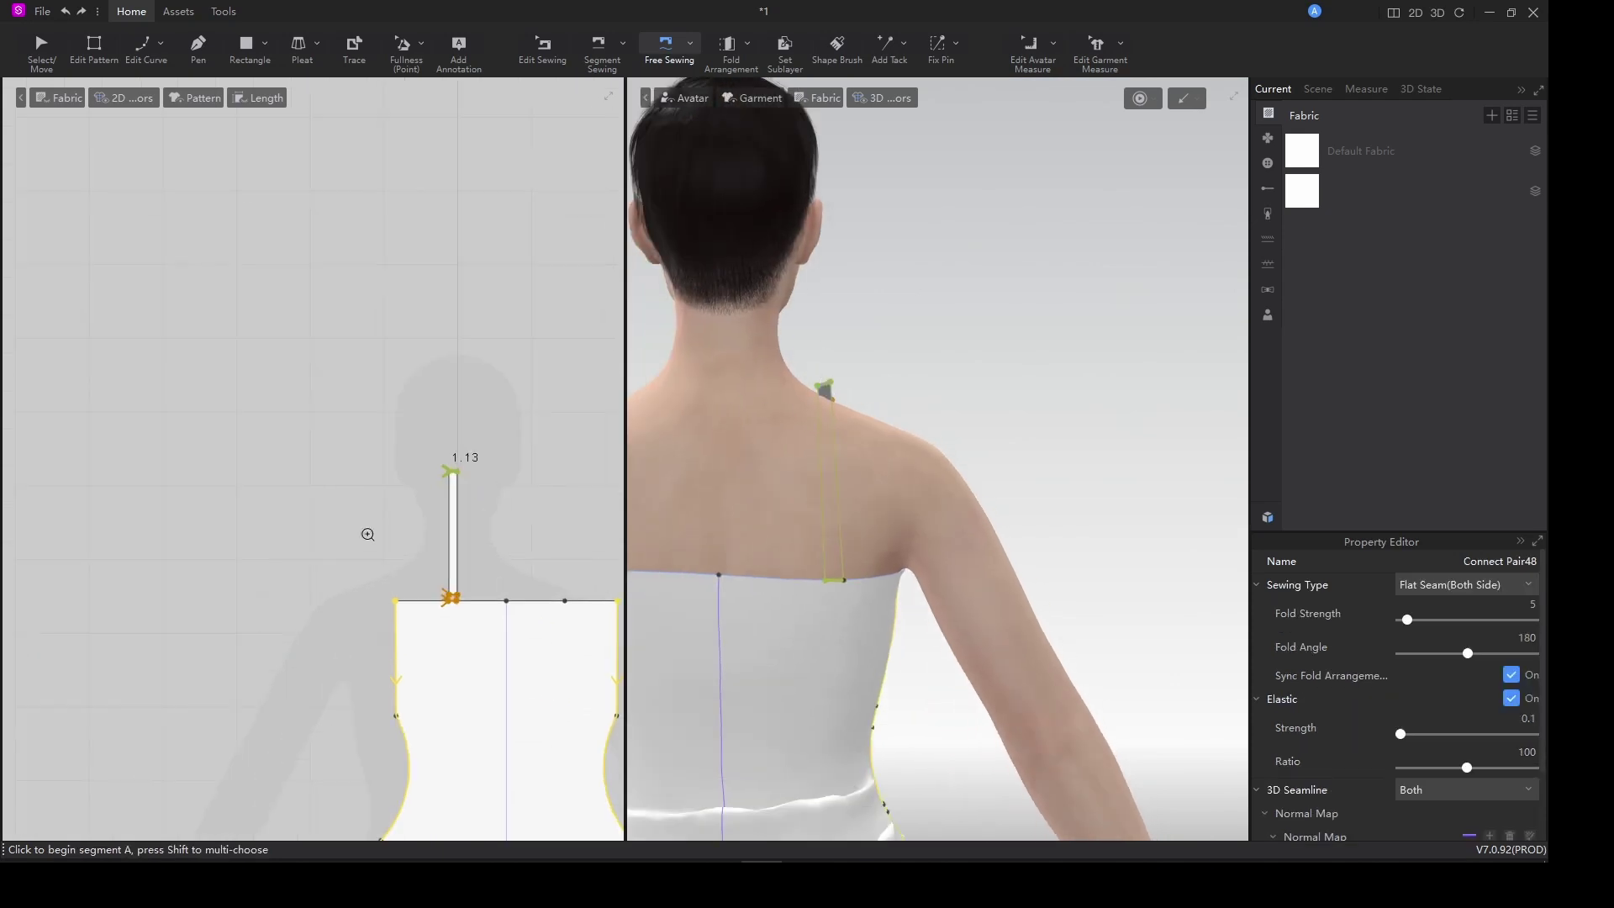
Lengthen the strap by moving the upper end edge of its pattern straight up.
key("a")
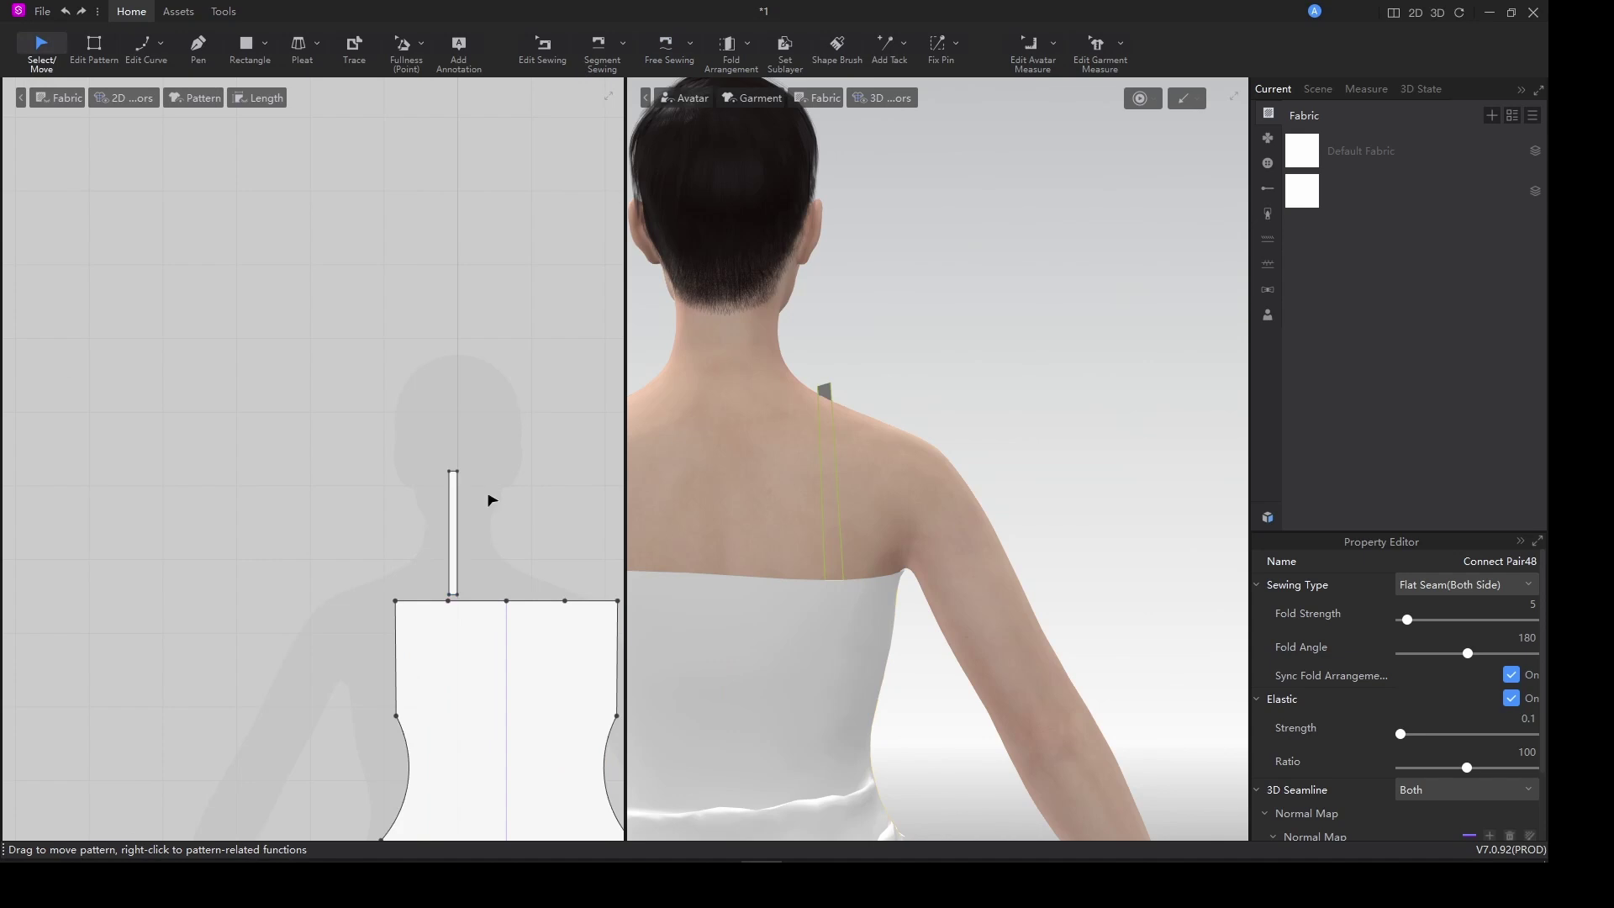
key("z")
left_click(452, 471)
scroll(452, 472, "up", 2)
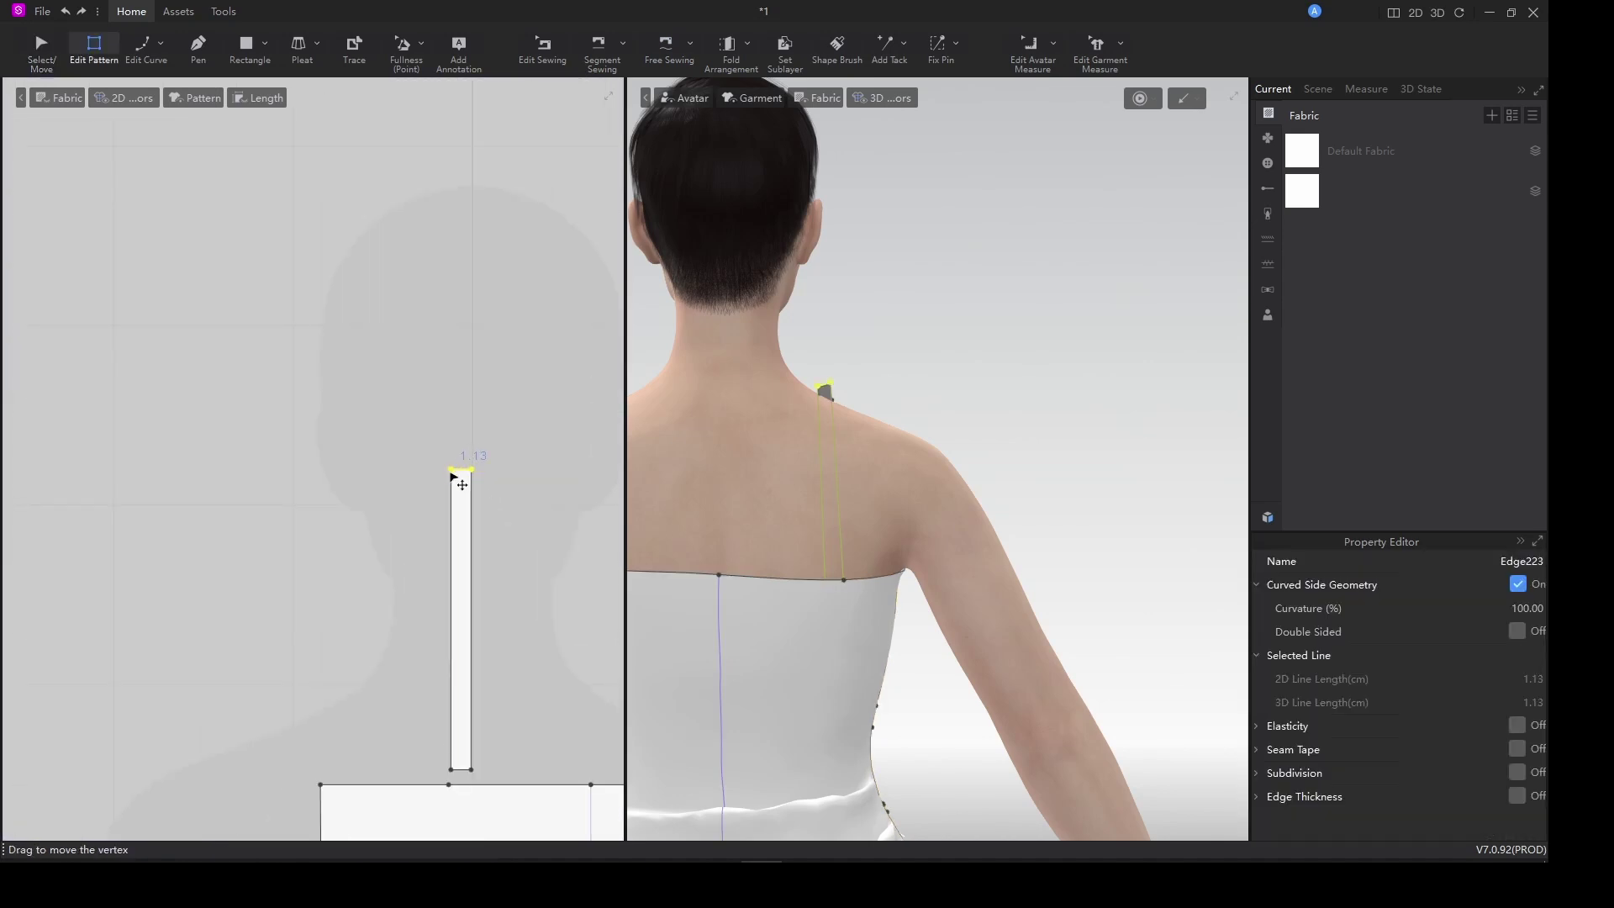
left_click_drag(459, 471, 463, 334)
right_click_drag(906, 602, 757, 591)
middle_click_drag(757, 591, 938, 586)
right_click_drag(939, 586, 633, 612)
scroll(492, 626, "down", 3)
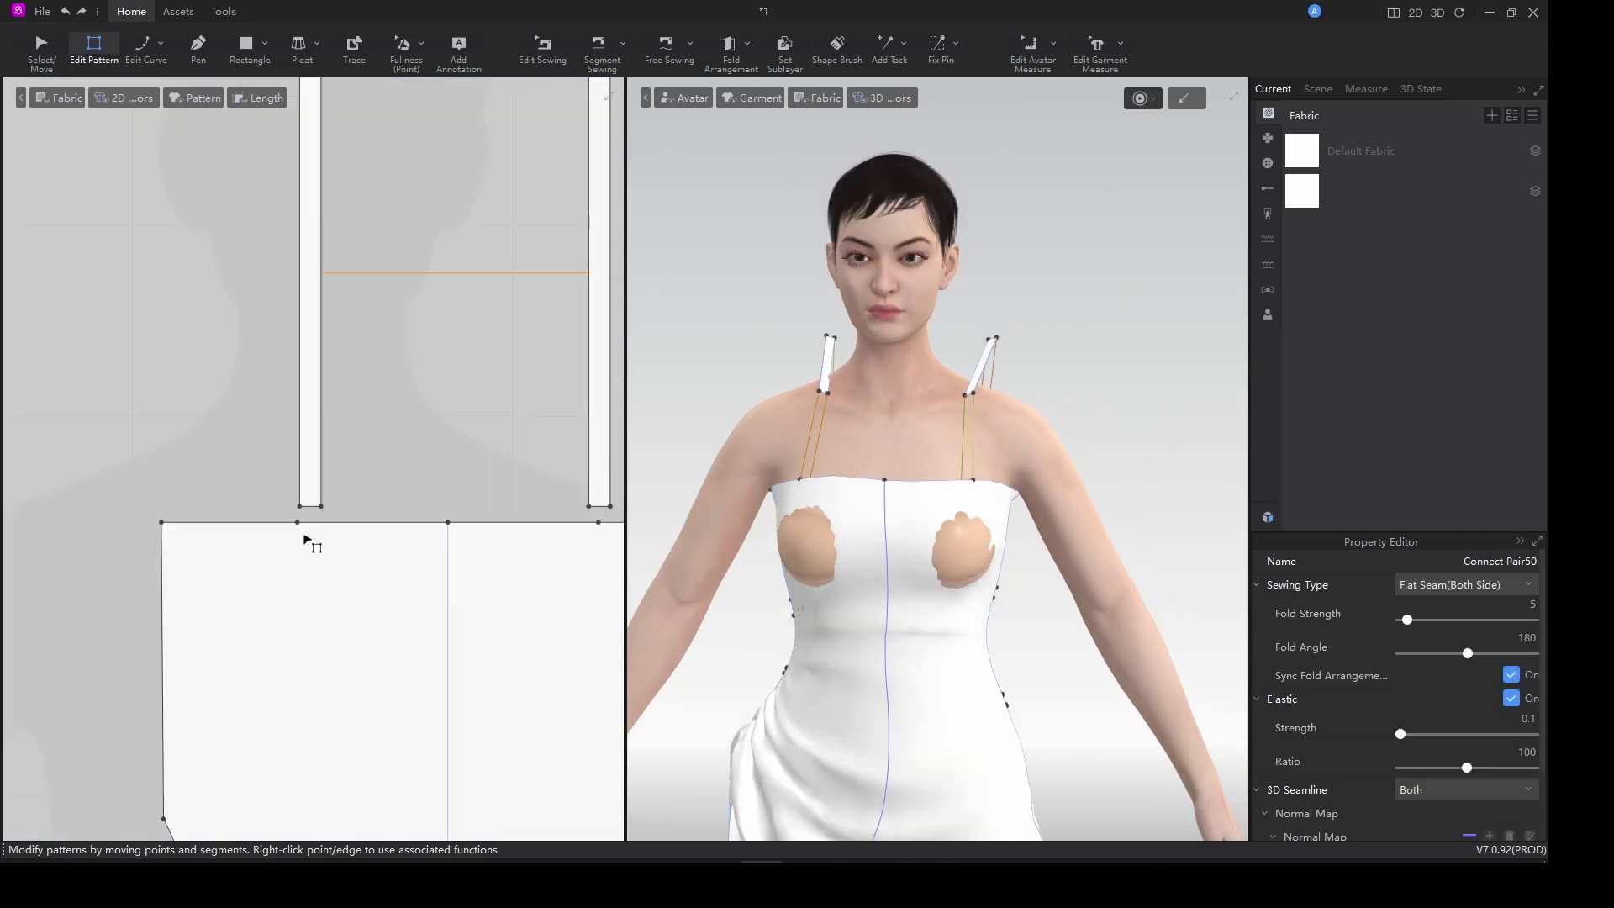
Move the strap point on one half of the front neckline 2.88 cm outward toward the side seam.
scroll(340, 592, "down", 3)
middle_click_drag(387, 598, 314, 594)
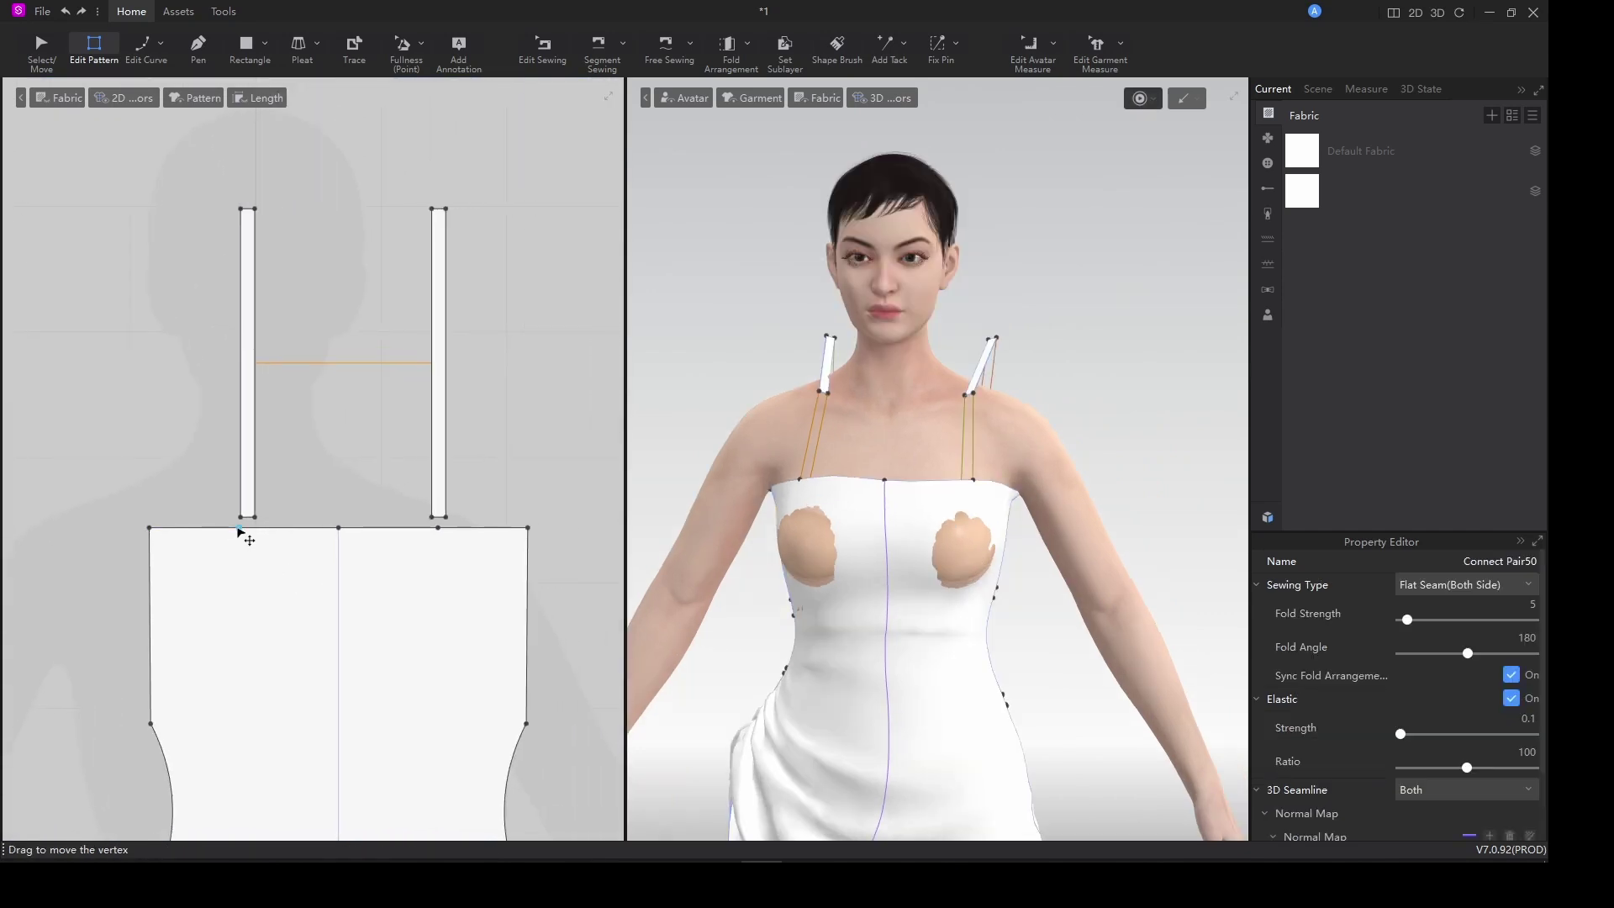
left_click(239, 530)
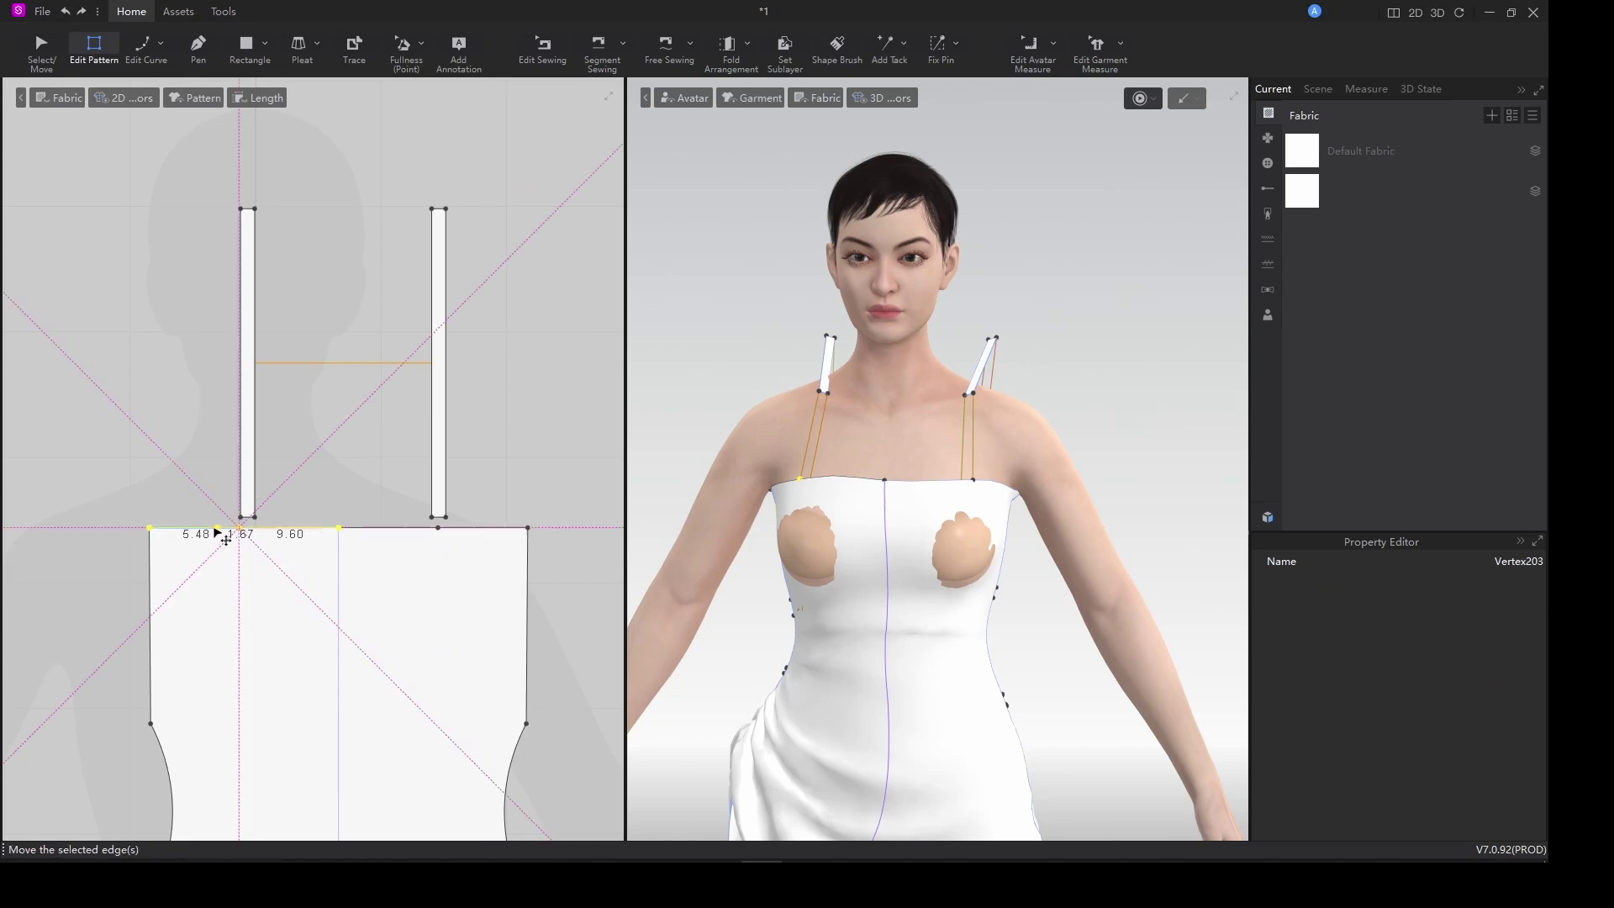
right_click(203, 531)
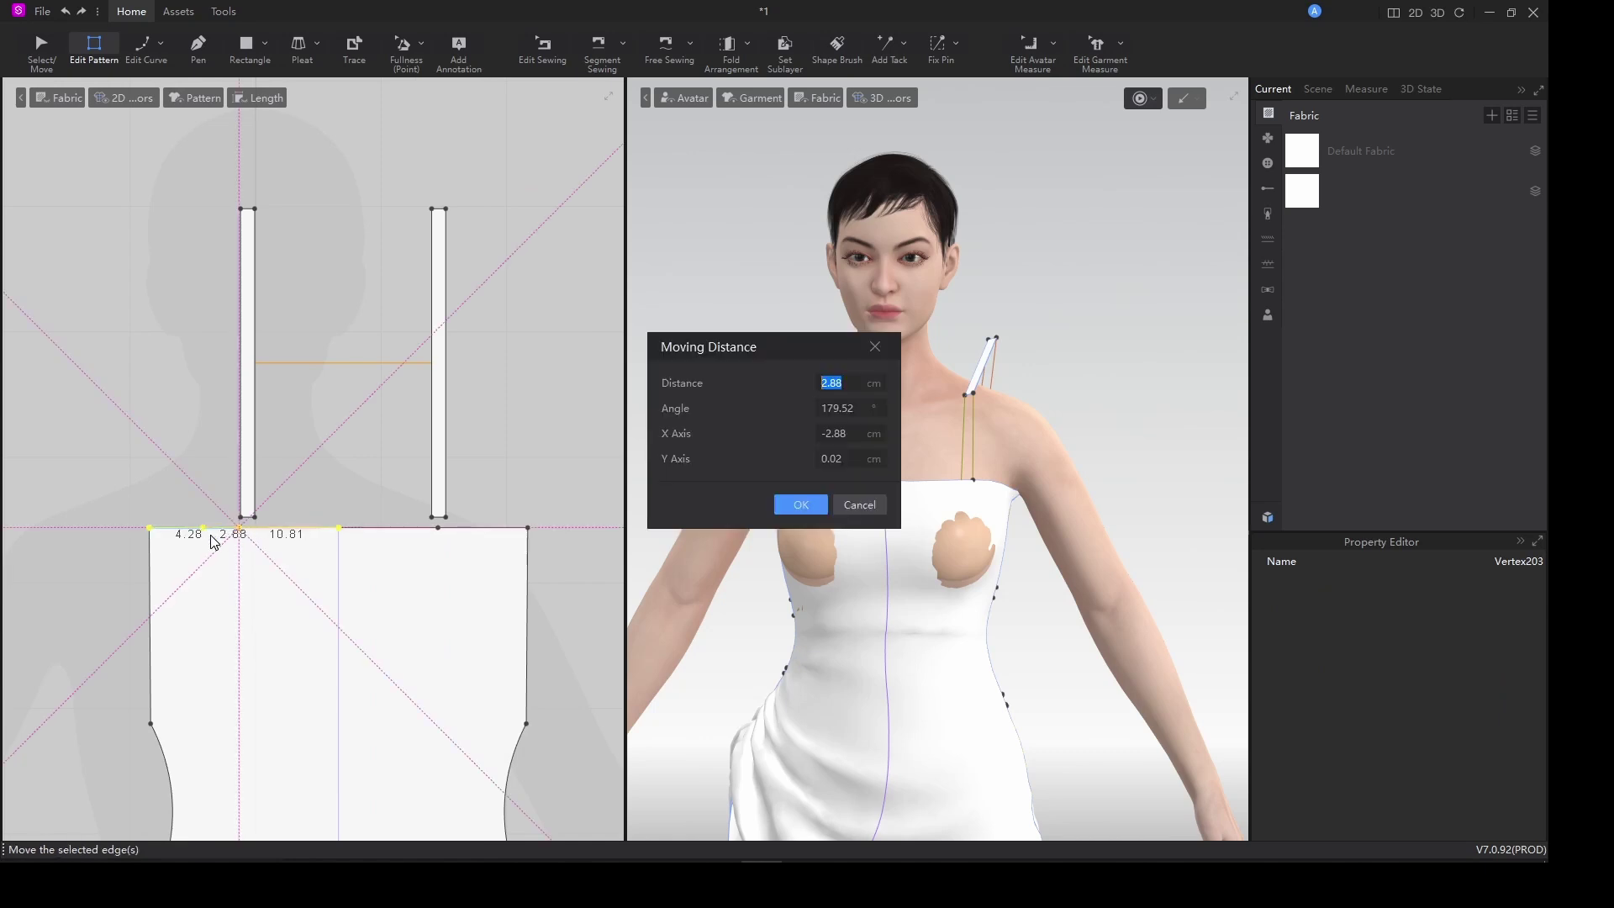
left_click(808, 507)
Move the strap point on the other half of the front neckline outward by 2.88 cm to match.
left_click_drag(439, 530, 480, 542)
right_click(473, 538)
type("2.88")
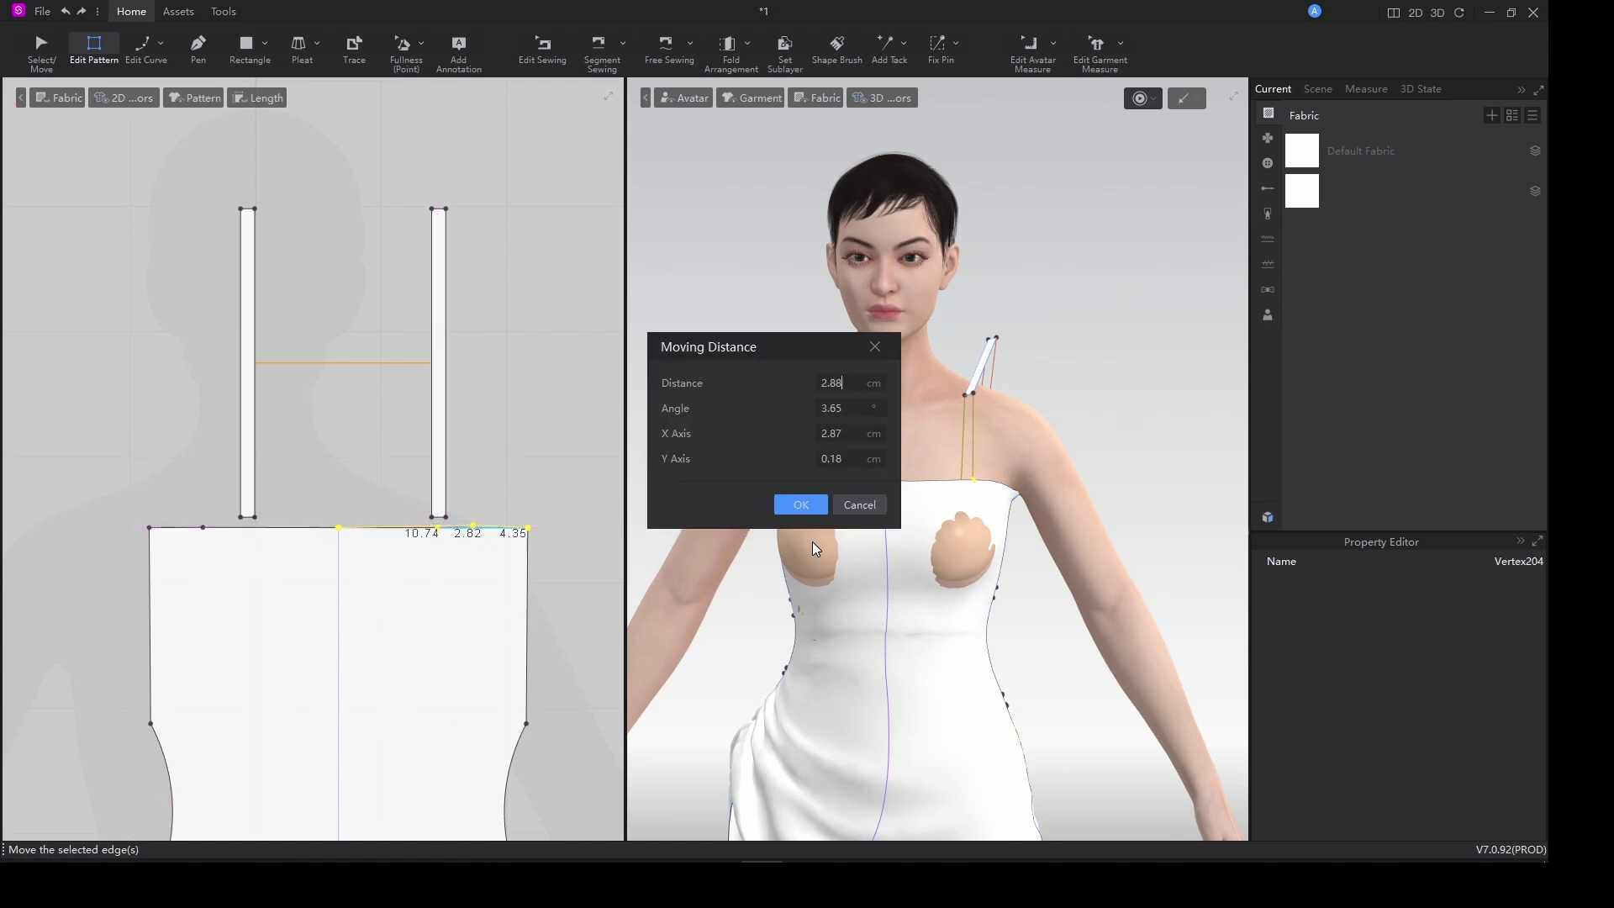
left_click(801, 505)
Simulate the dress with its straps and pull the straps into place on the avatar's shoulders.
scroll(530, 533, "up", 1)
scroll(515, 541, "down", 5)
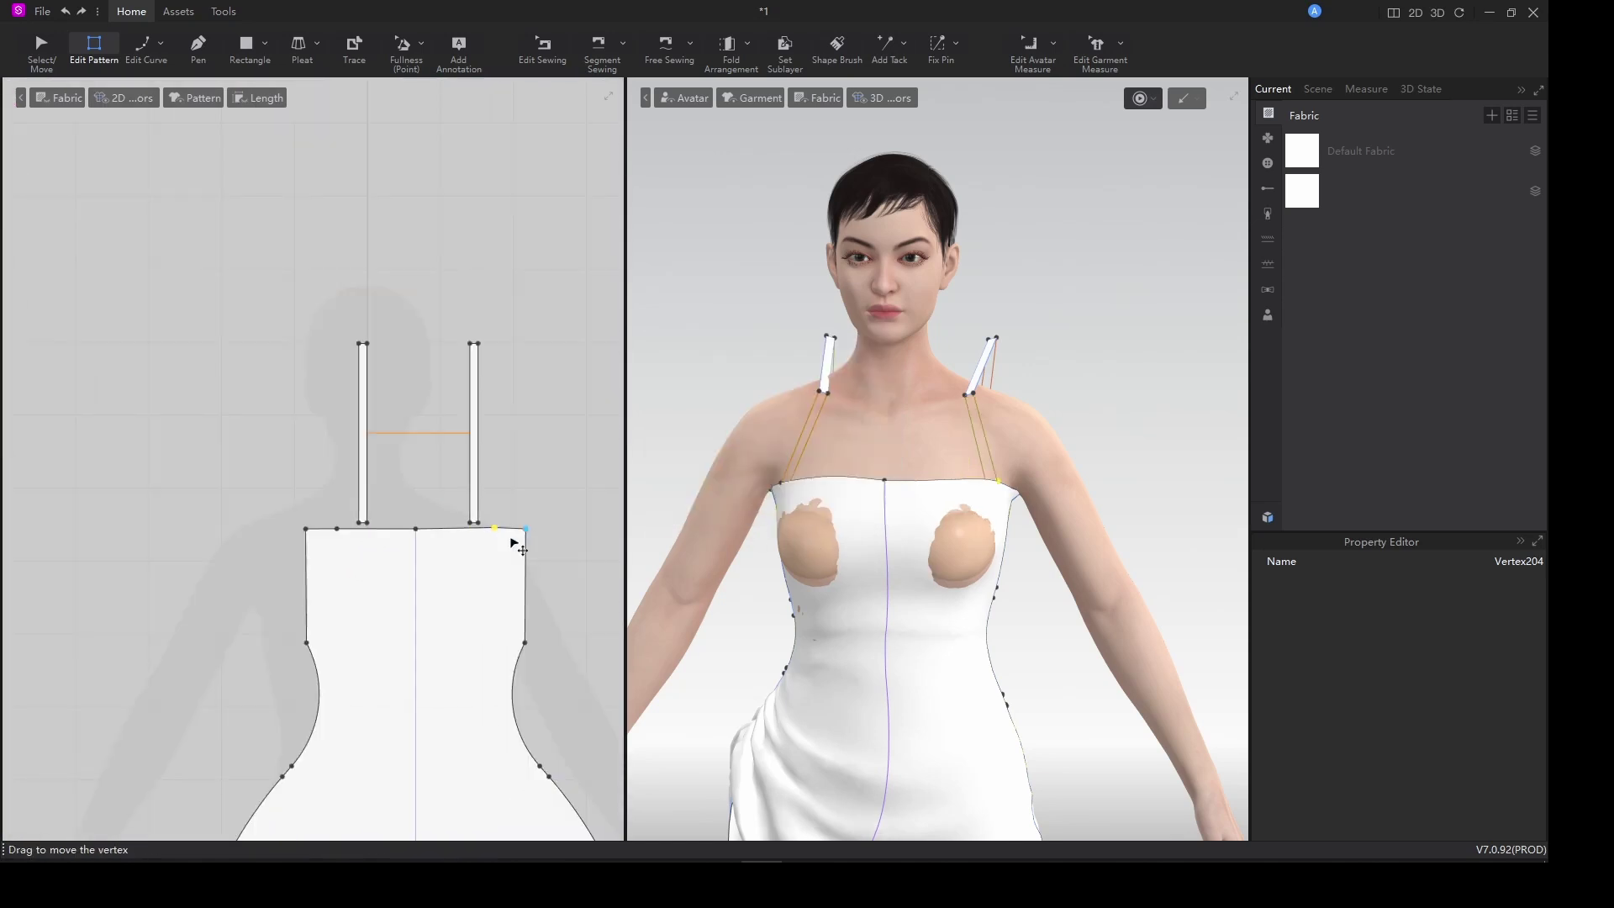
scroll(336, 547, "up", 8)
mouse_move(782, 568)
right_mouse_down()
mouse_move(1047, 580)
mouse_move(788, 576)
right_mouse_up()
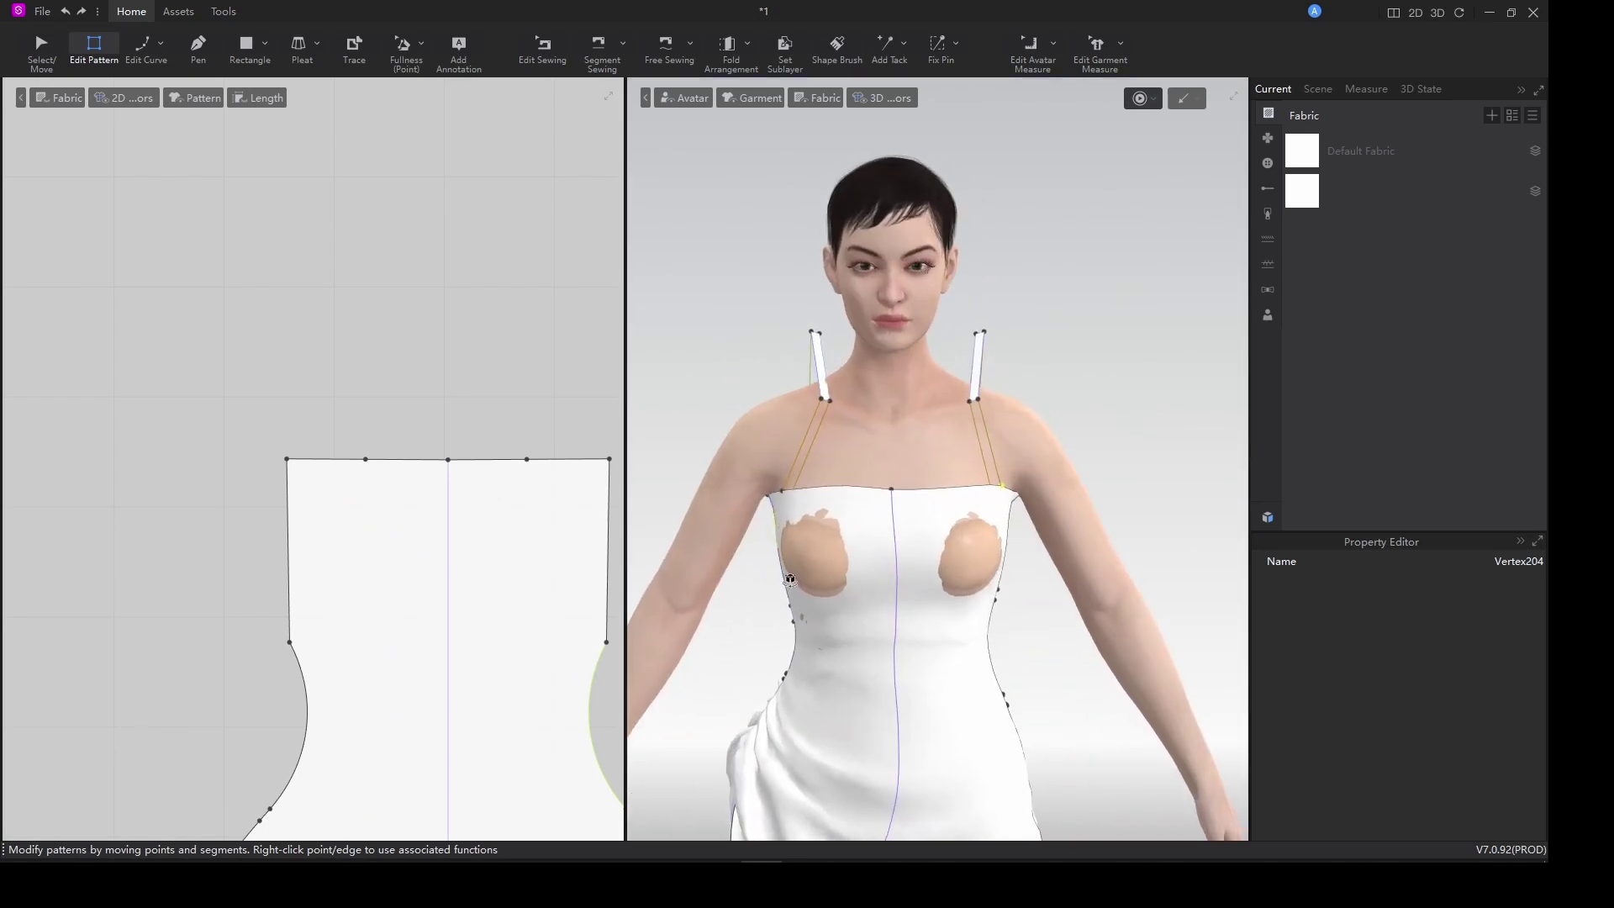
key("space")
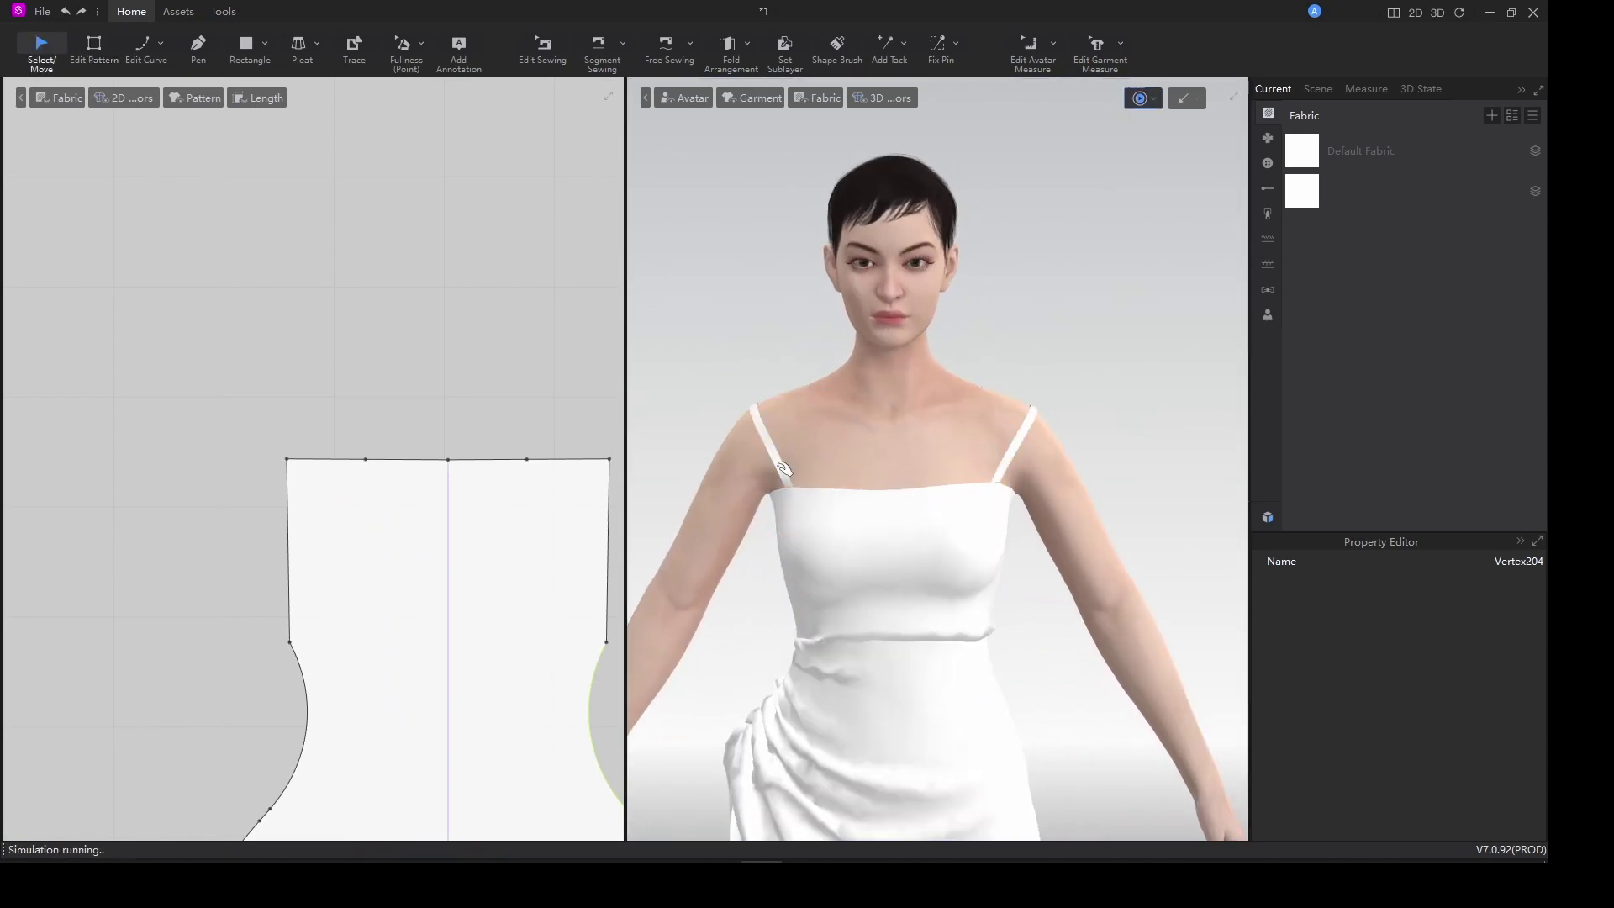
mouse_move(759, 412)
left_mouse_down()
mouse_move(812, 387)
mouse_move(791, 409)
left_mouse_up()
mouse_move(1033, 423)
left_mouse_down()
mouse_move(979, 389)
mouse_move(1051, 419)
mouse_move(954, 383)
mouse_move(1039, 429)
left_mouse_up()
Raise the avatar's static friction to 0.97.
left_click(988, 436)
key("z")
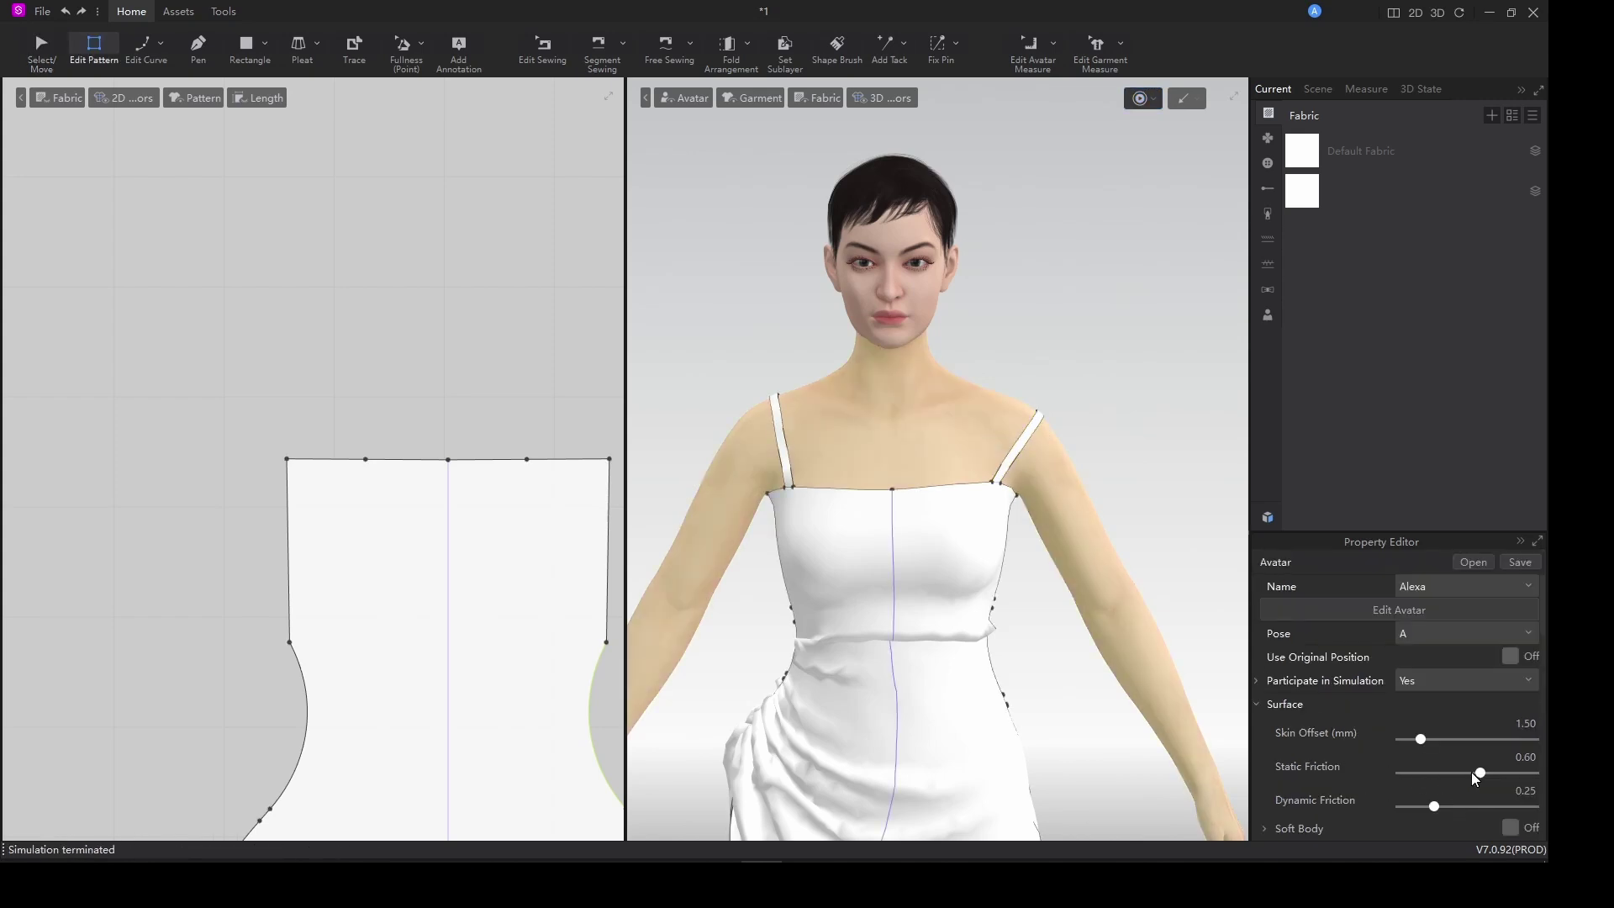
left_click_drag(1480, 772, 1502, 773)
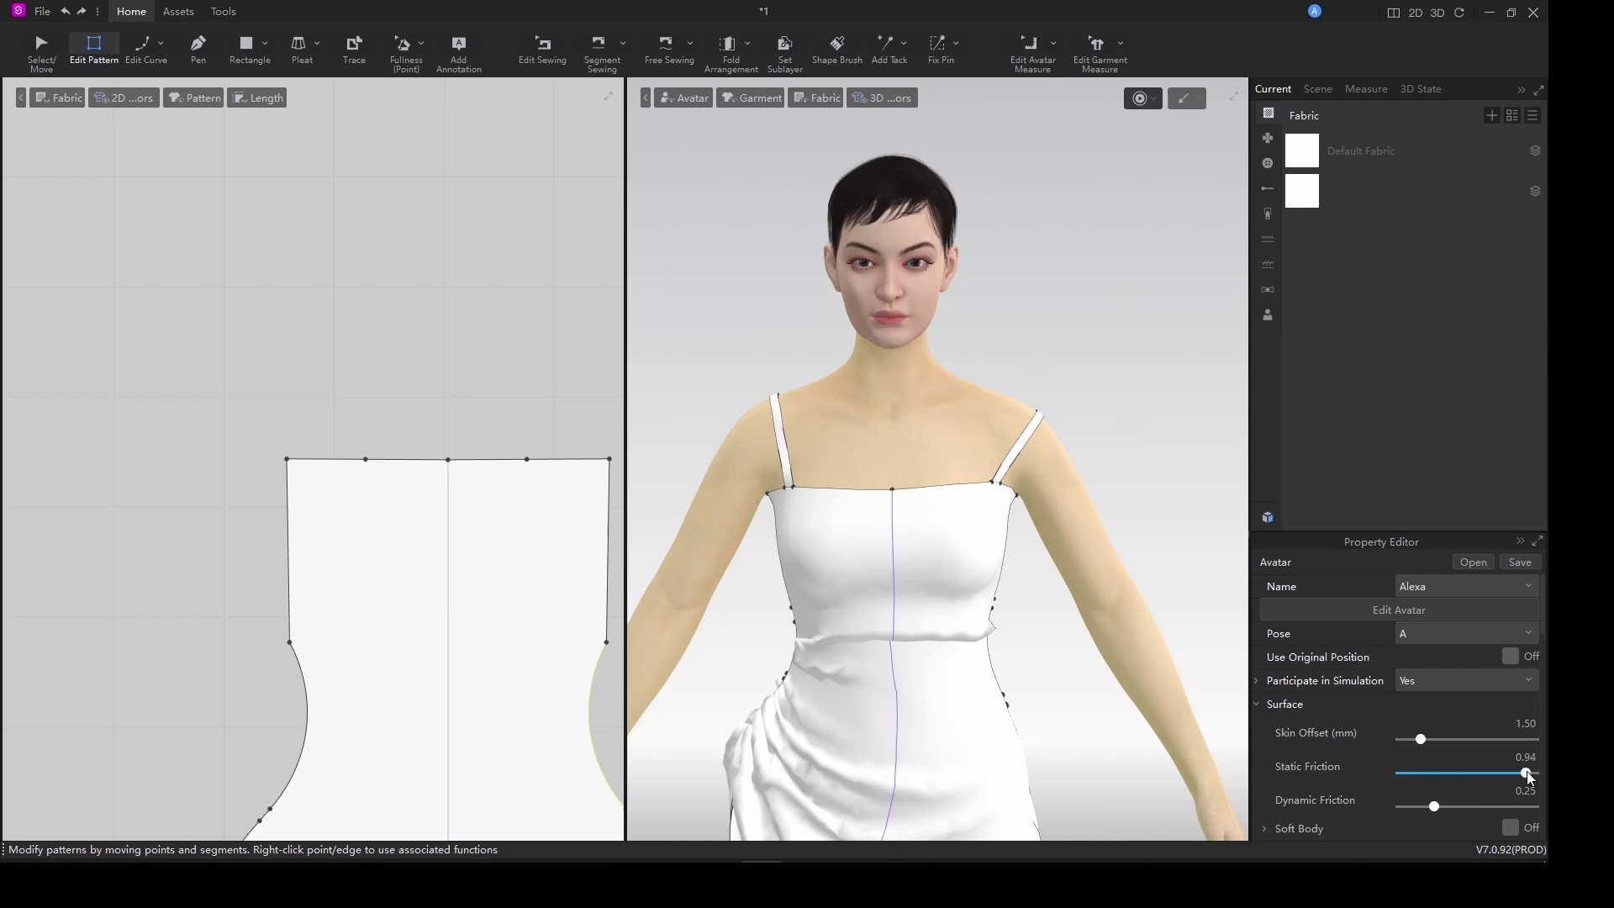
Simulate the dress and pull the strap on the avatar's left side into place on top of the shoulder.
key("space")
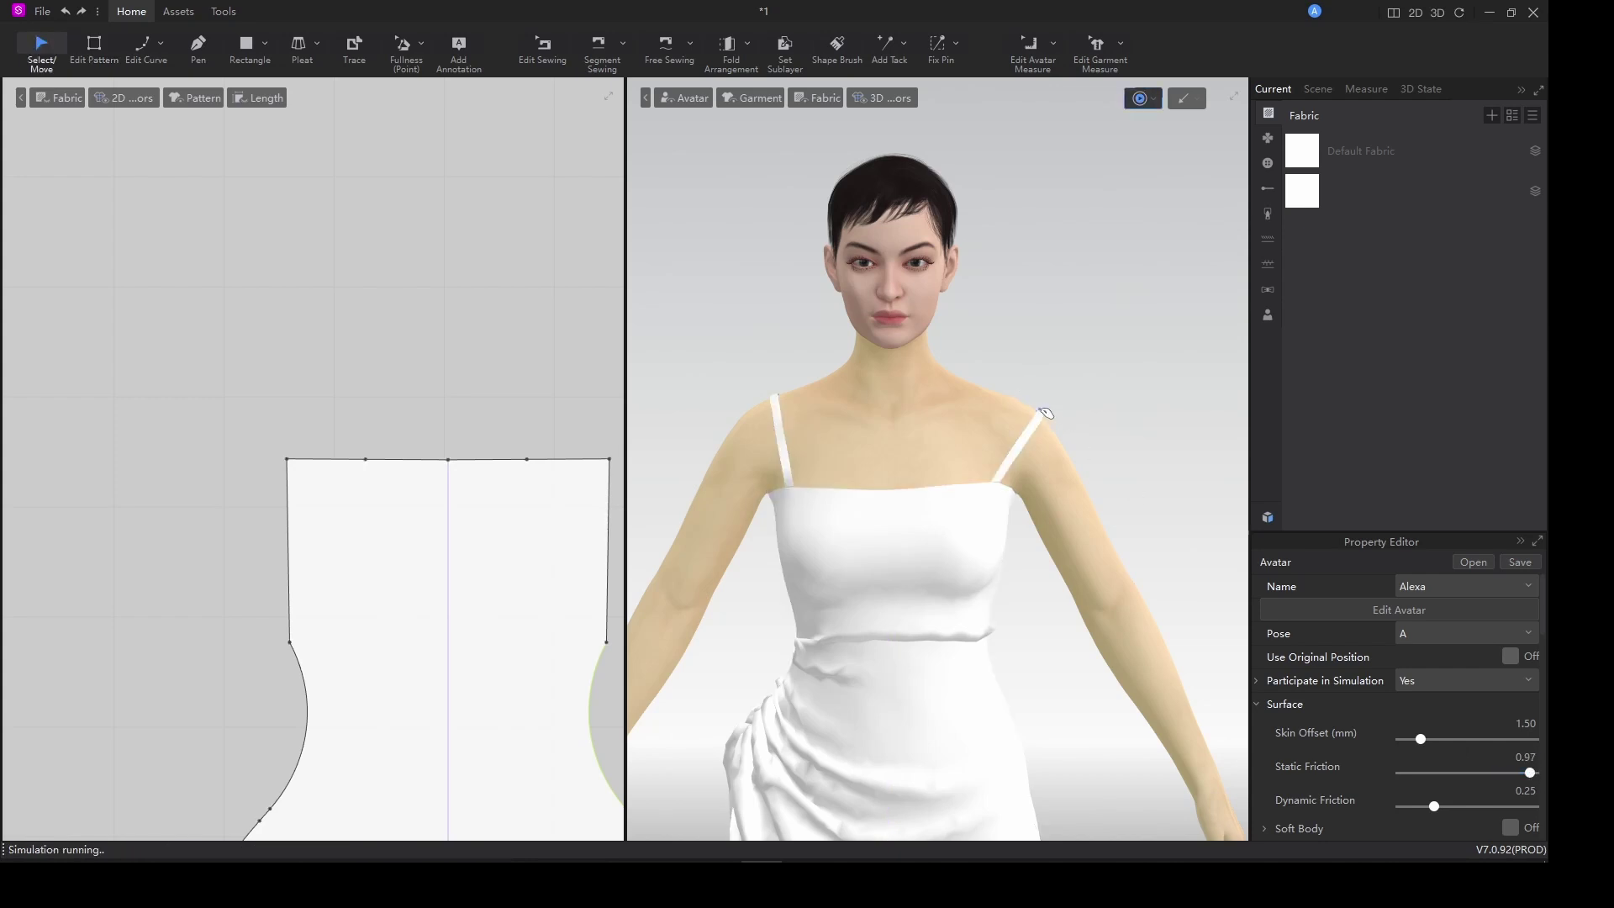
left_click_drag(1045, 413, 997, 385)
scroll(1016, 412, "up", 3)
right_click_drag(1034, 414, 1006, 458)
mouse_move(1039, 351)
left_mouse_down()
mouse_move(1033, 303)
mouse_move(1061, 359)
mouse_move(1012, 317)
mouse_move(1029, 332)
left_mouse_up()
key("space")
mouse_move(1101, 388)
right_mouse_down()
mouse_move(883, 371)
mouse_move(1108, 382)
right_mouse_up()
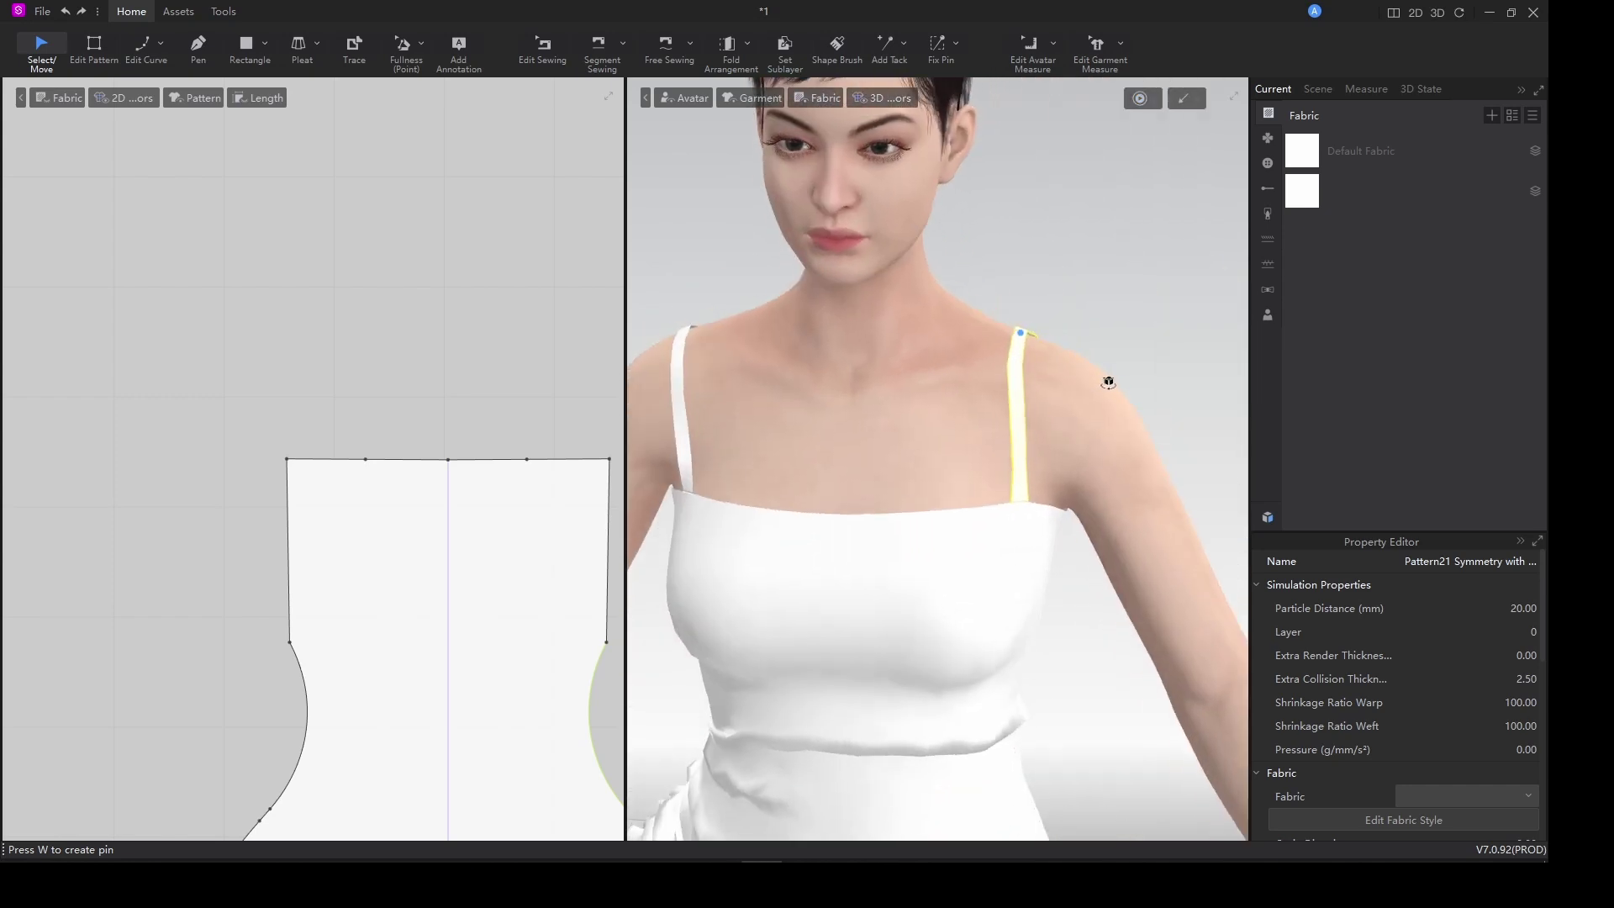
left_click_drag(1021, 334, 1039, 335)
Pull the strap on the avatar's right side inward from the arm onto the shoulder during simulation.
left_click(690, 337)
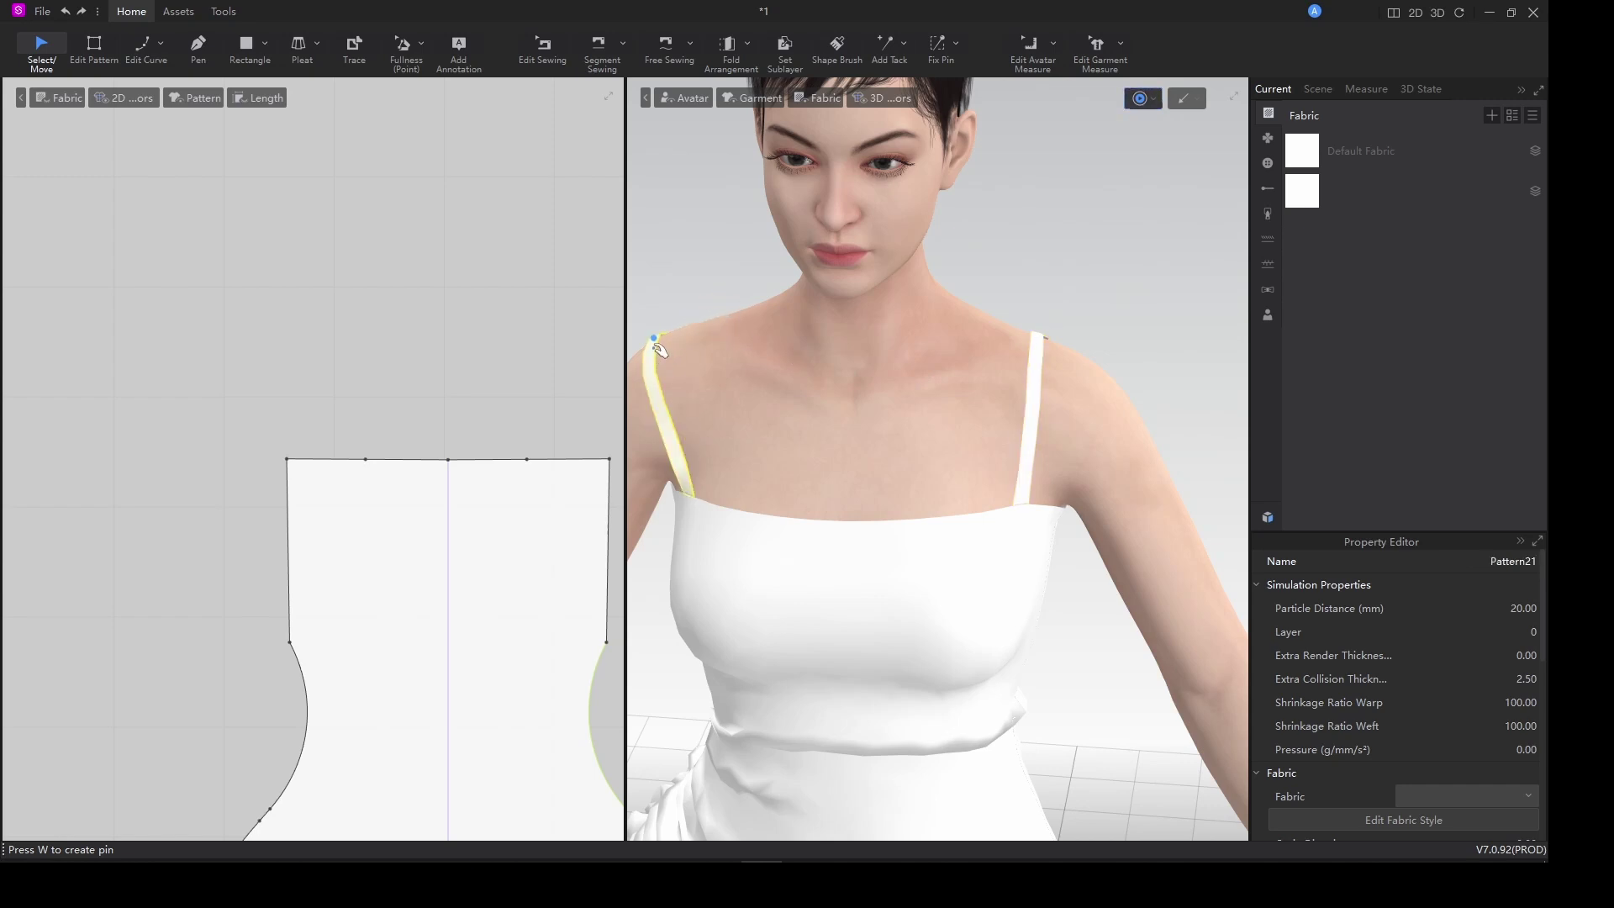
left_click_drag(656, 344, 707, 317)
right_click_drag(713, 324, 698, 368)
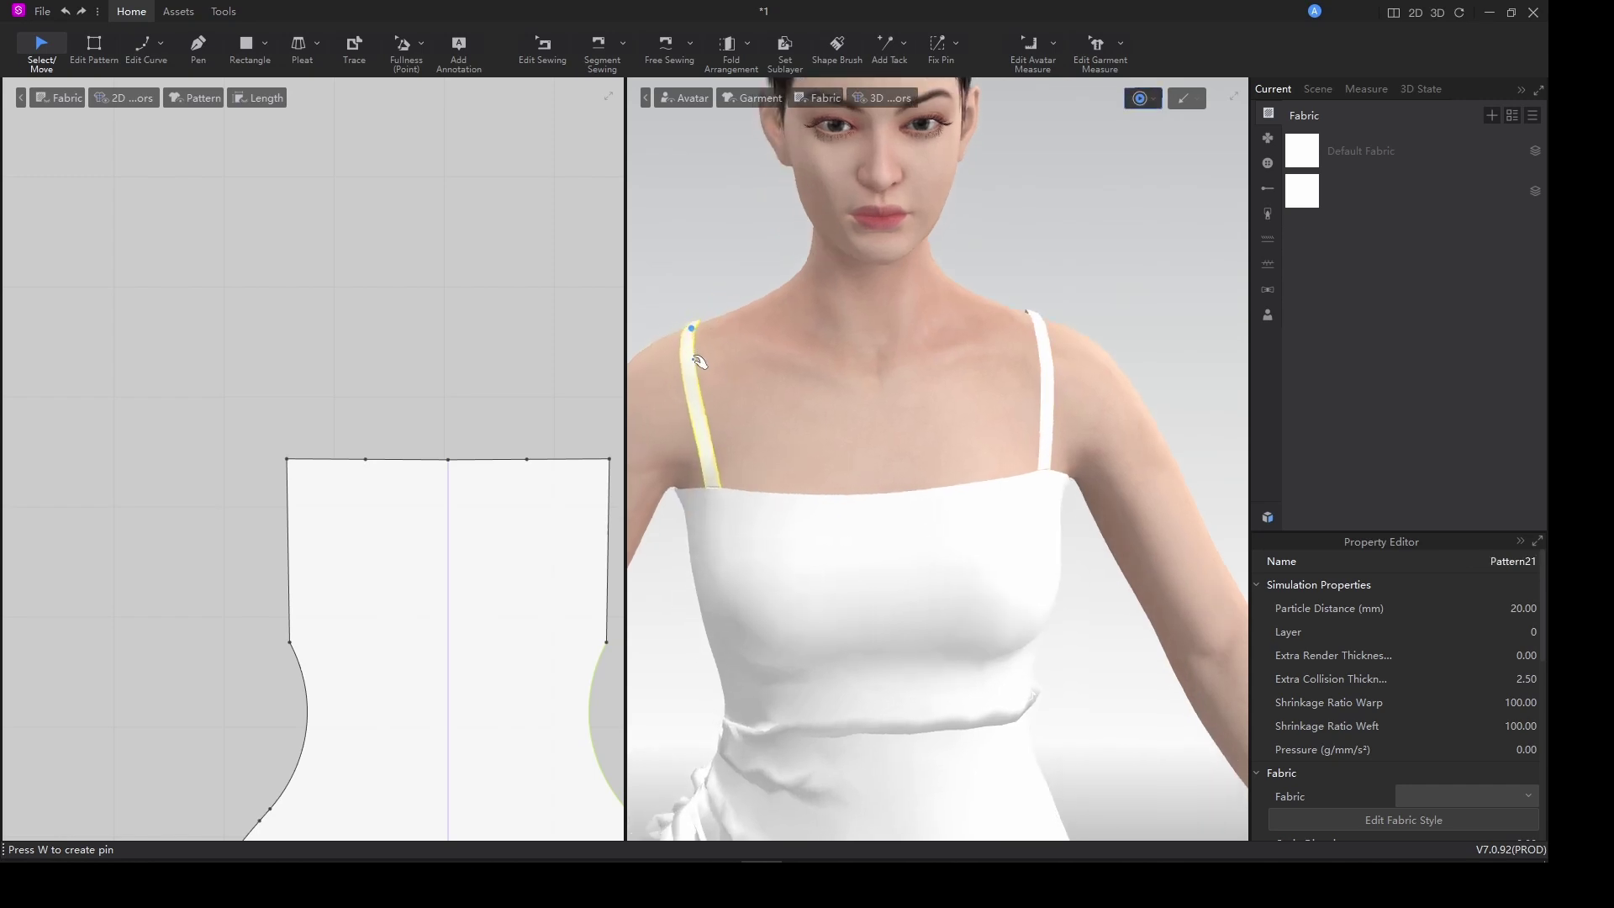
left_click_drag(698, 361, 721, 354)
right_click_drag(855, 462, 816, 468)
scroll(818, 465, "down", 3)
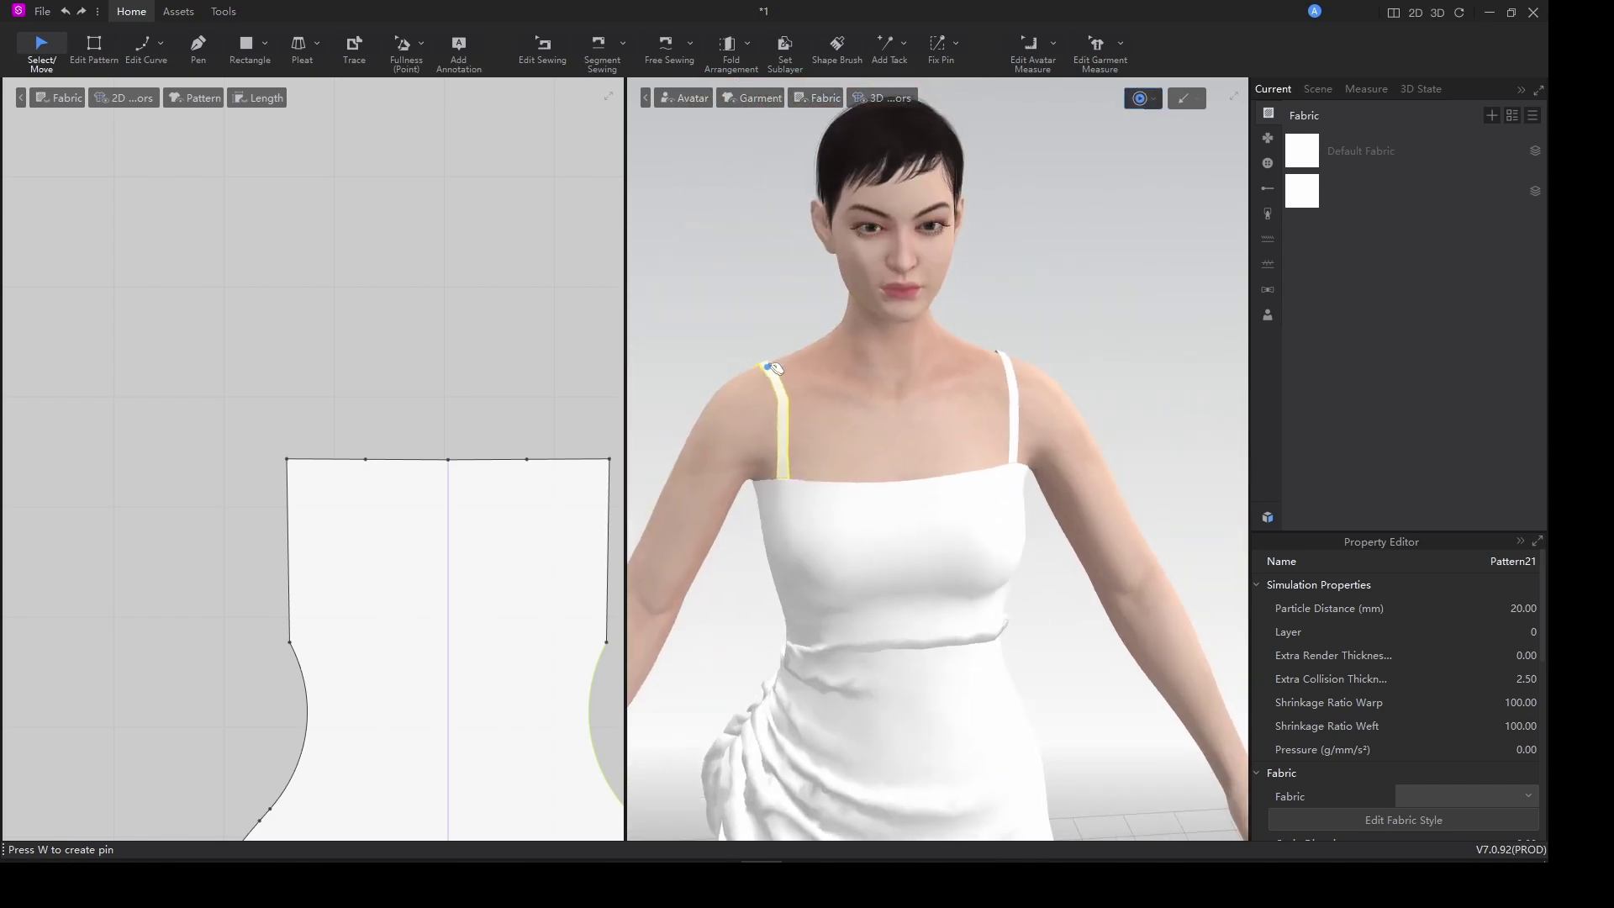
left_click_drag(779, 404, 787, 373)
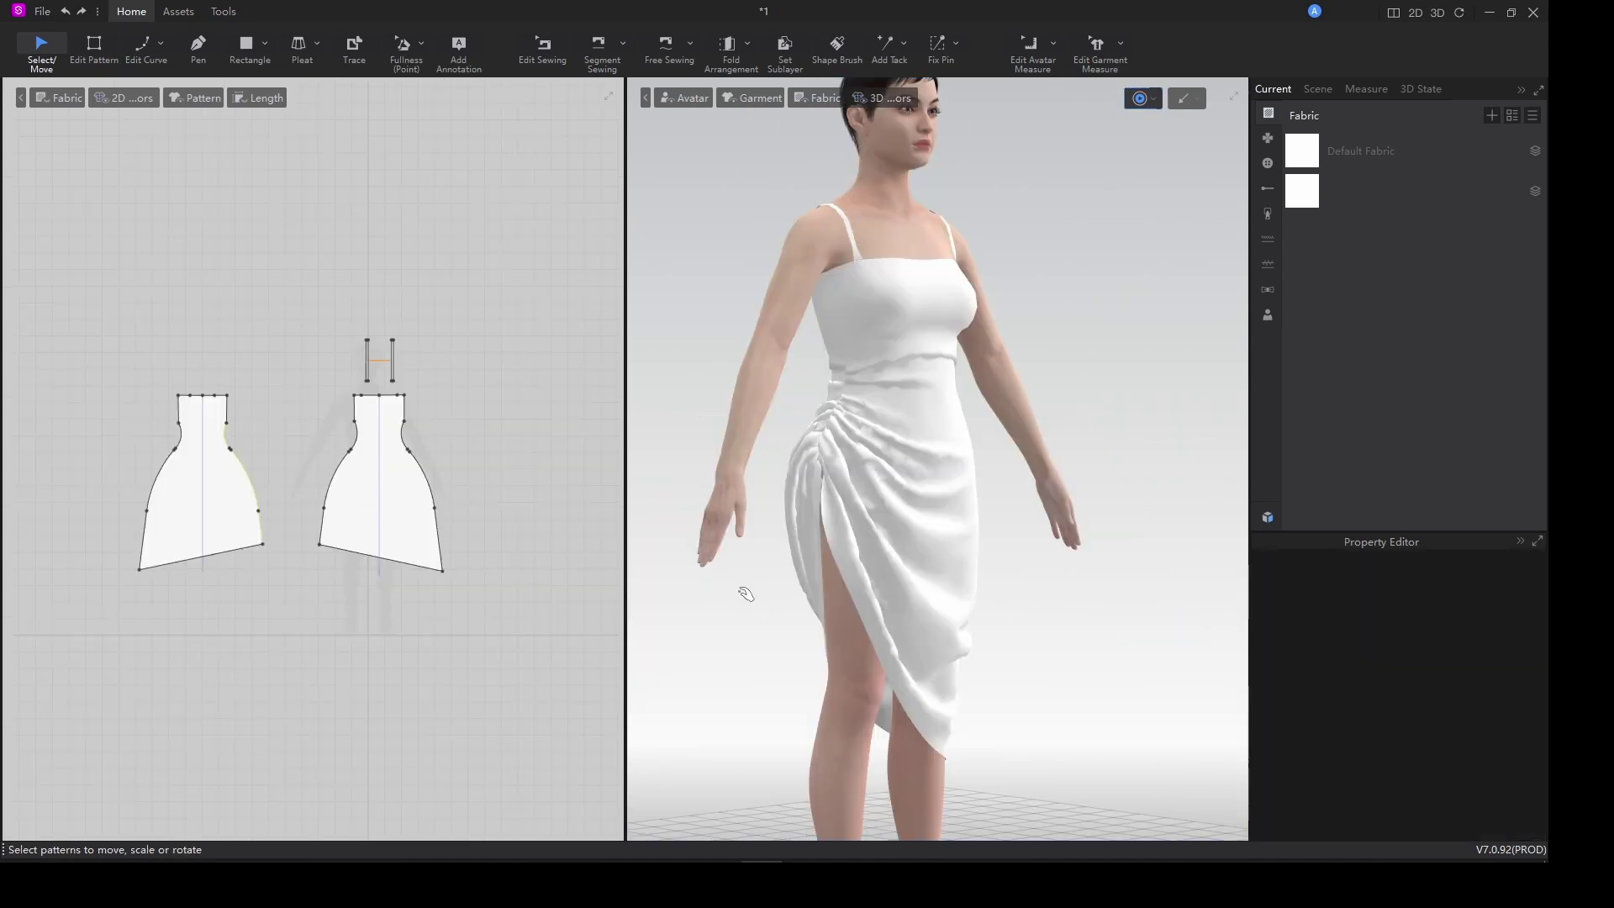
Draw a long, narrow rectangular tie about 0.72 cm wide straight below the front piece's side hem corner.
scroll(191, 541, "up", 5)
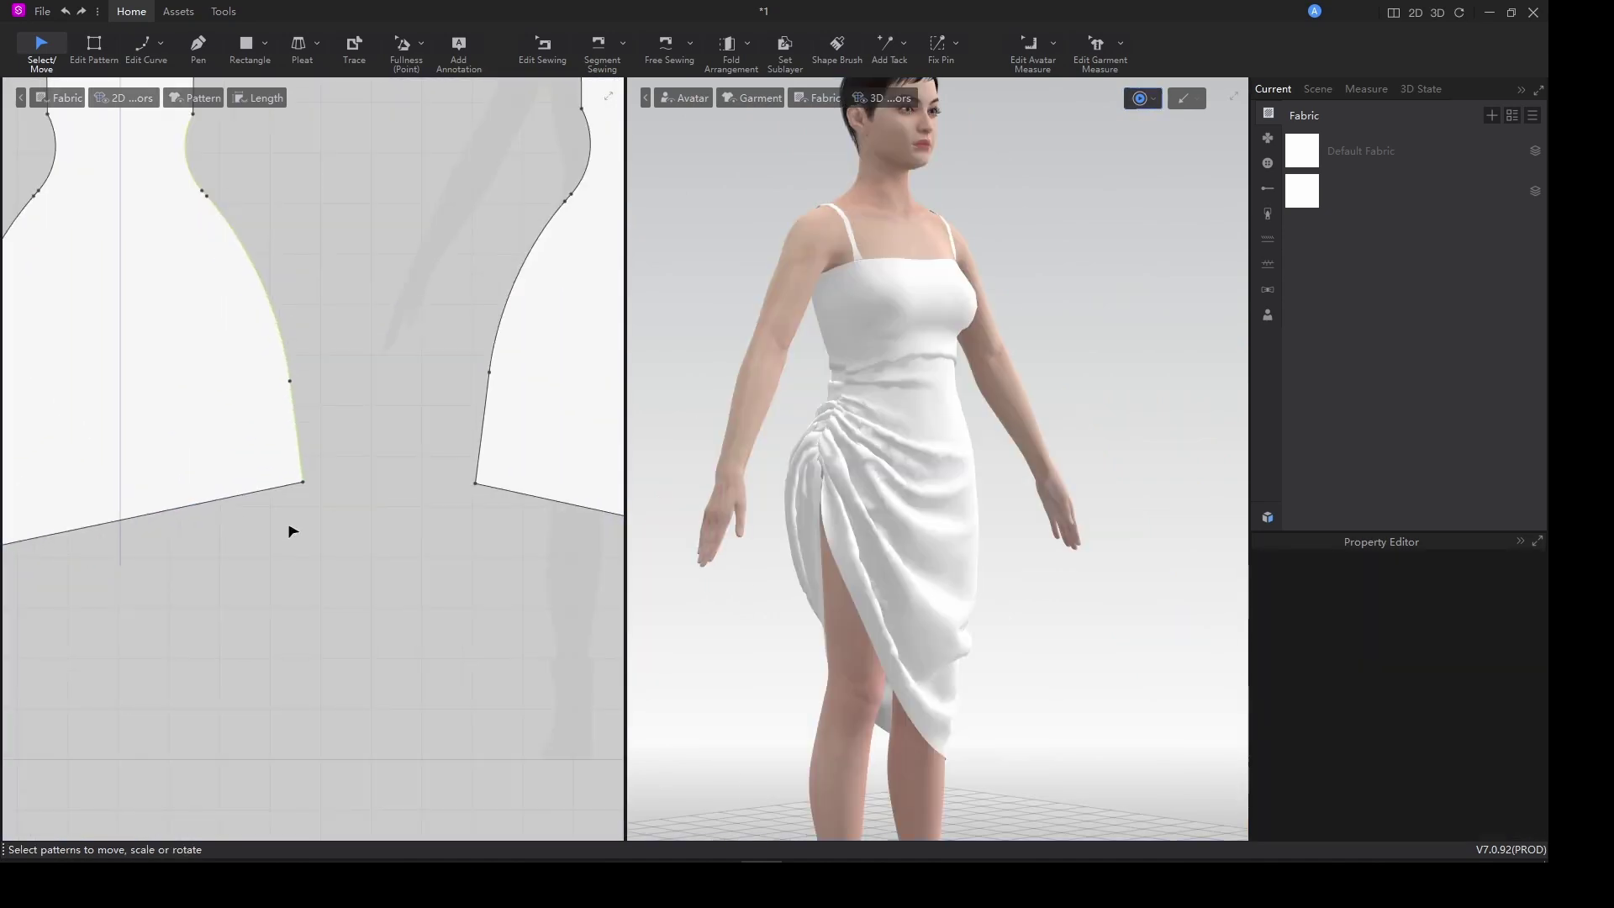
key("s")
scroll(418, 562, "up", 2)
scroll(372, 526, "down", 5)
scroll(344, 467, "up", 6)
left_click_drag(334, 443, 340, 755)
scroll(858, 673, "down", 2)
Move the new tie up in the 3D view so it hangs beside the gathered side opening.
middle_click_drag(858, 669, 867, 586)
key("q")
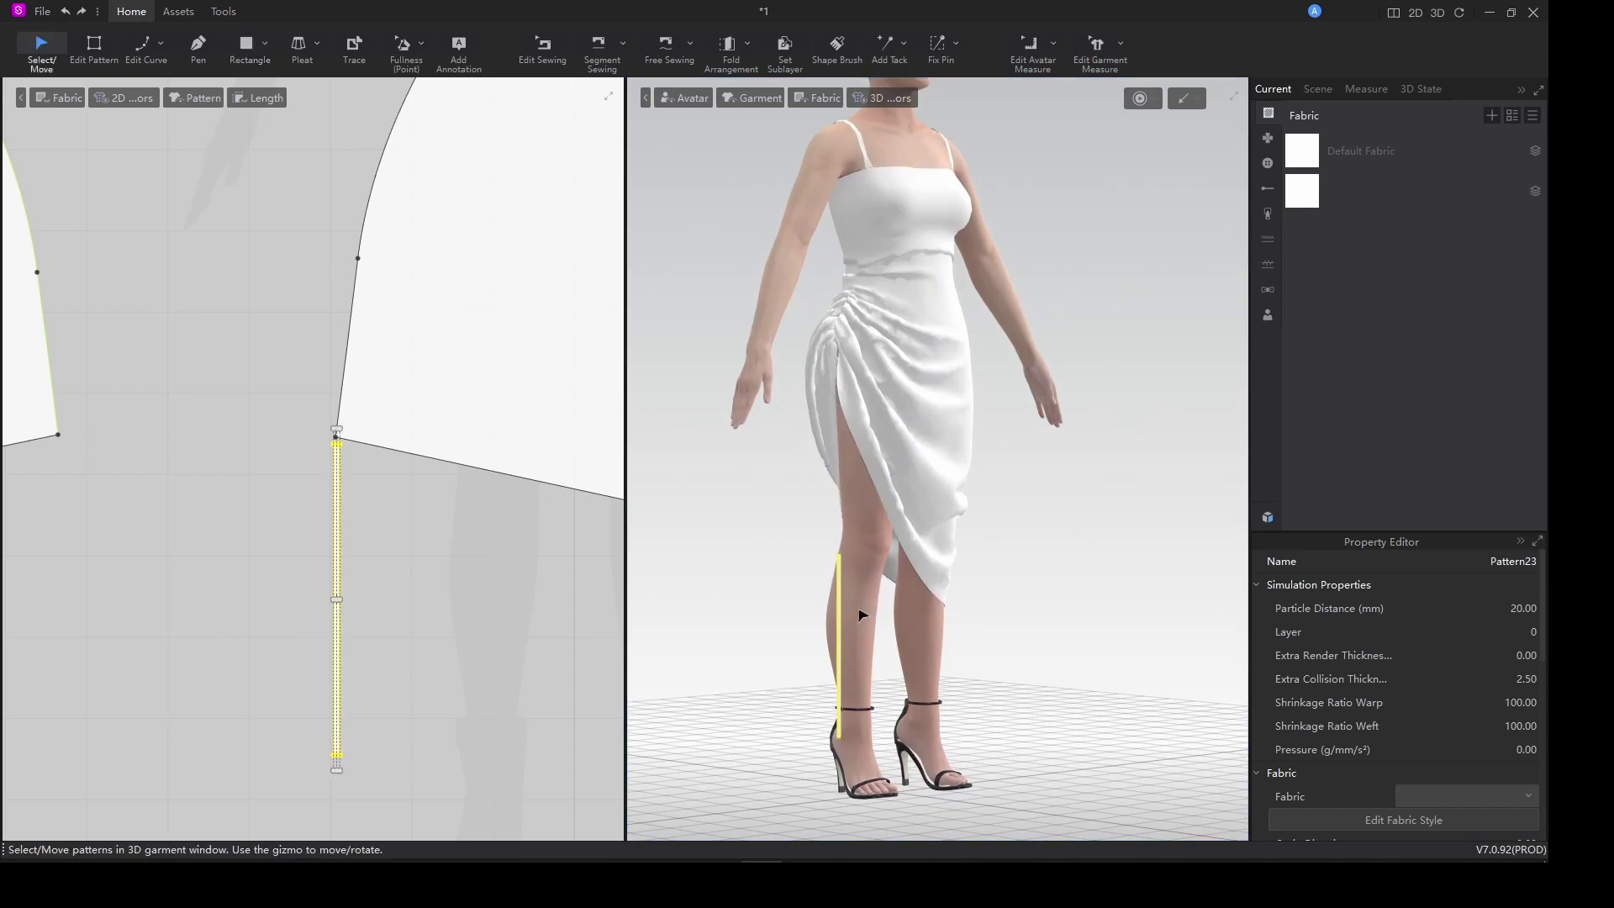
left_click(840, 625)
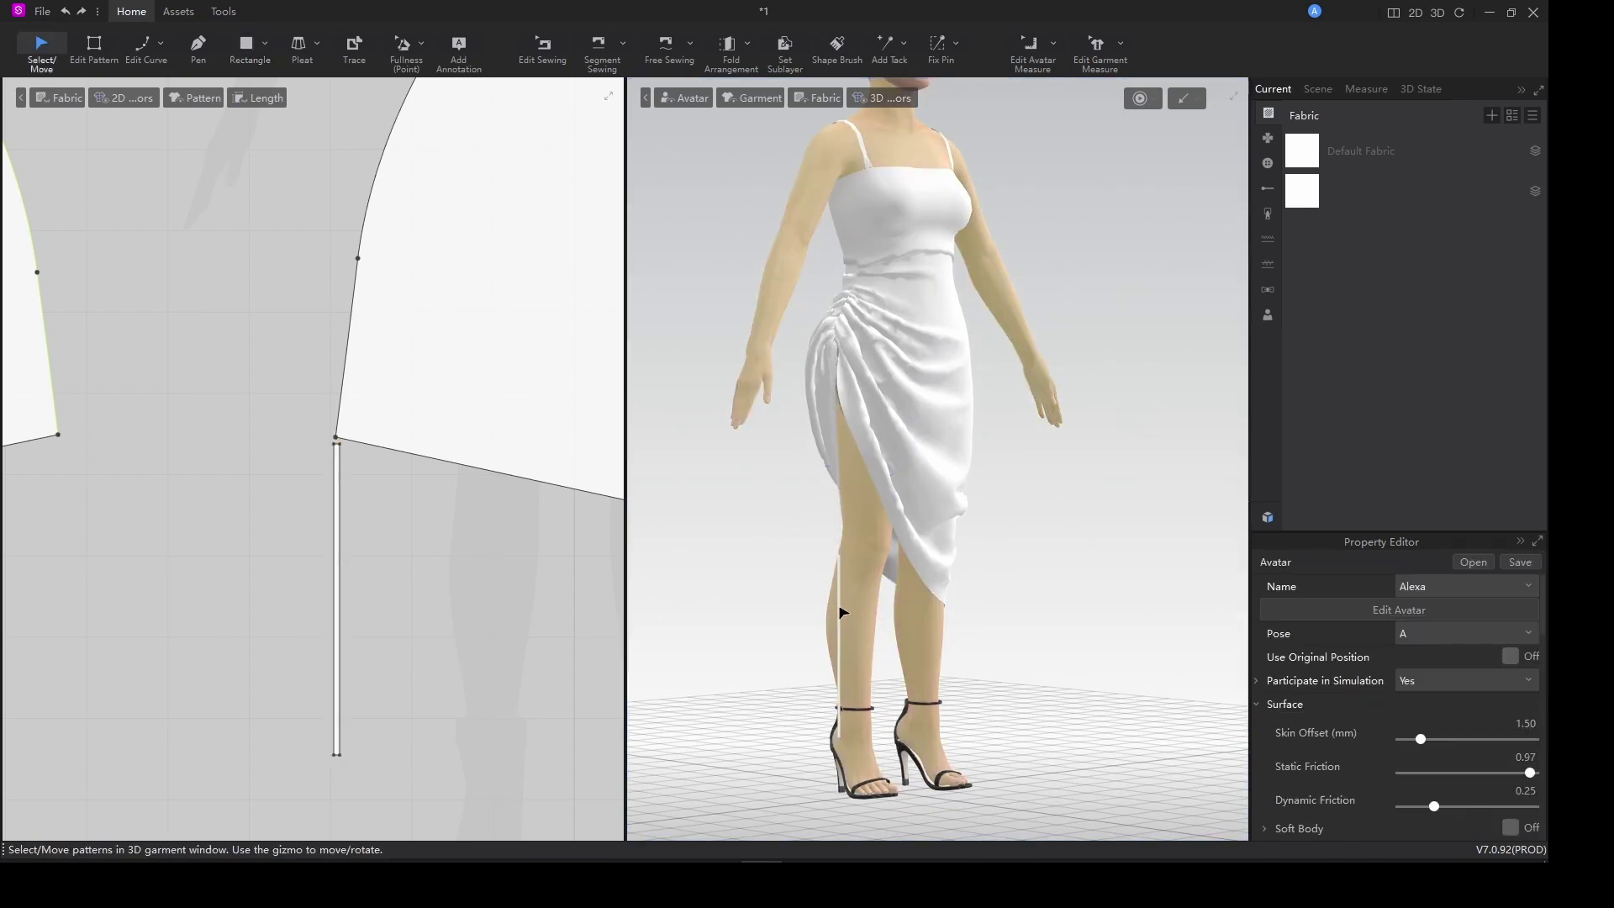
left_click_drag(841, 613, 833, 597)
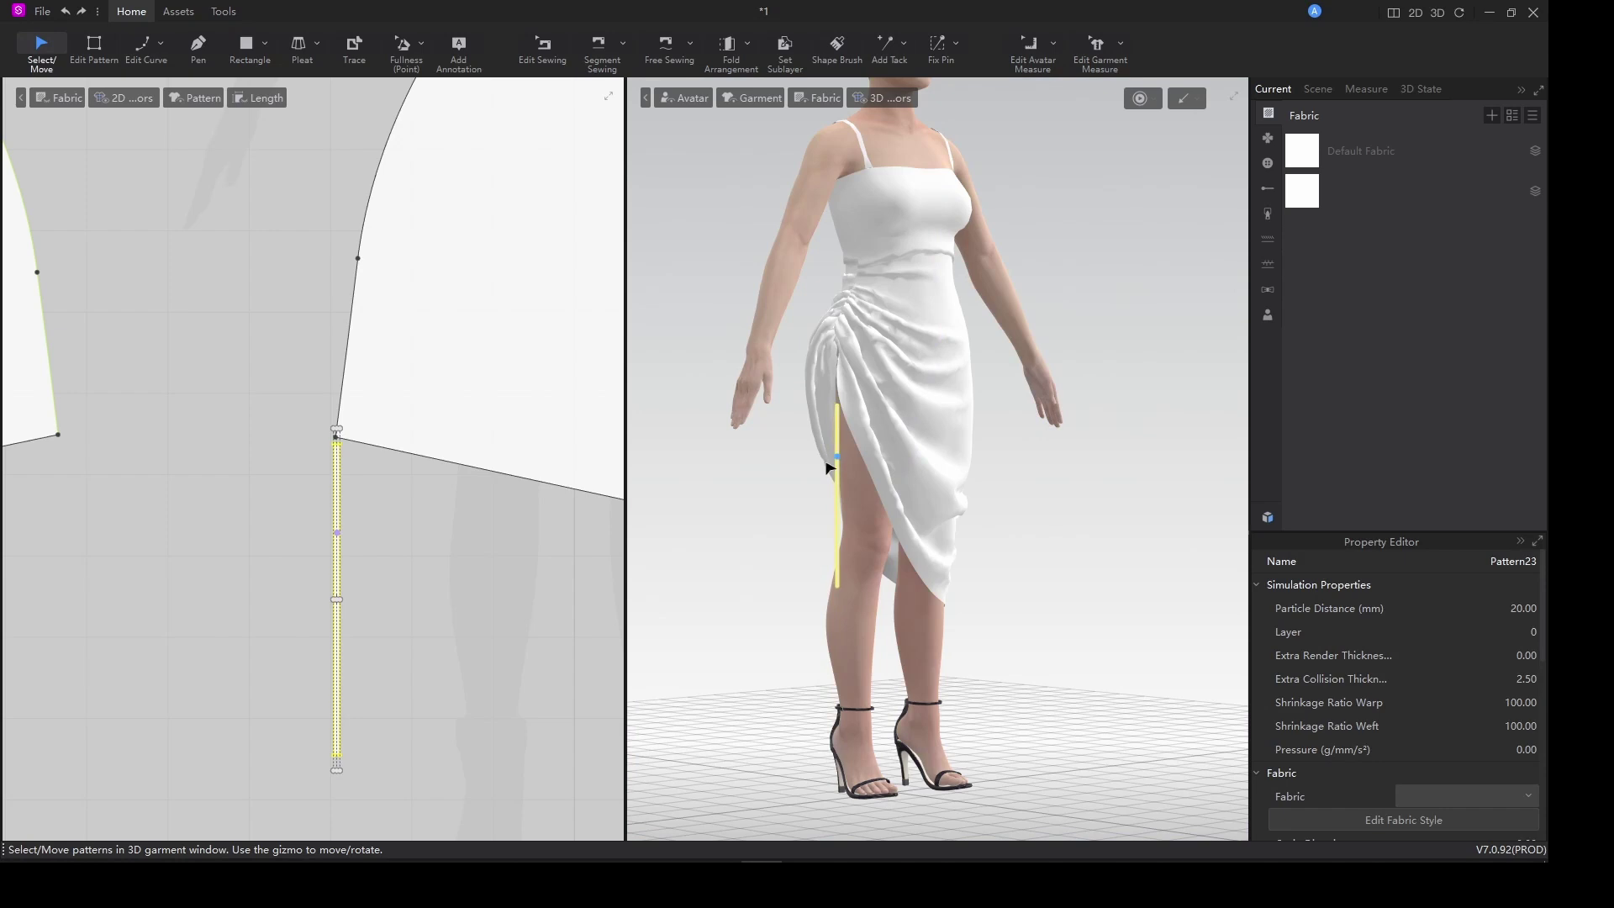
Free-sew the tie's upper edge to the front piece's hem at the side corner.
scroll(306, 454, "up", 5)
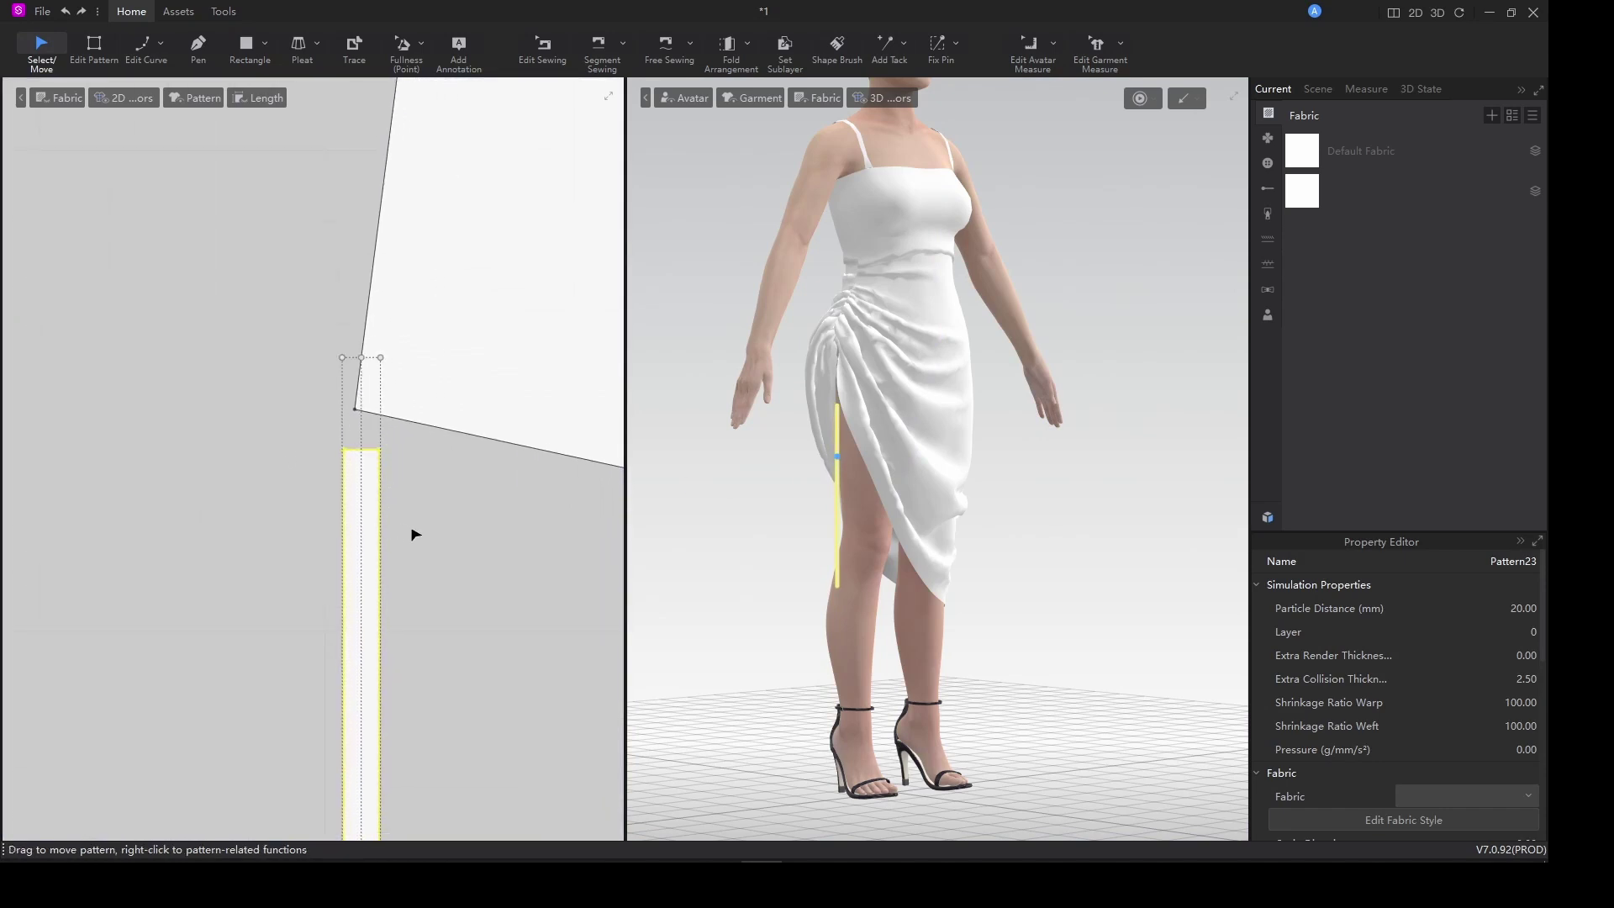
key("m")
left_click(345, 450)
left_click(380, 451)
left_click(356, 411)
left_click(389, 419)
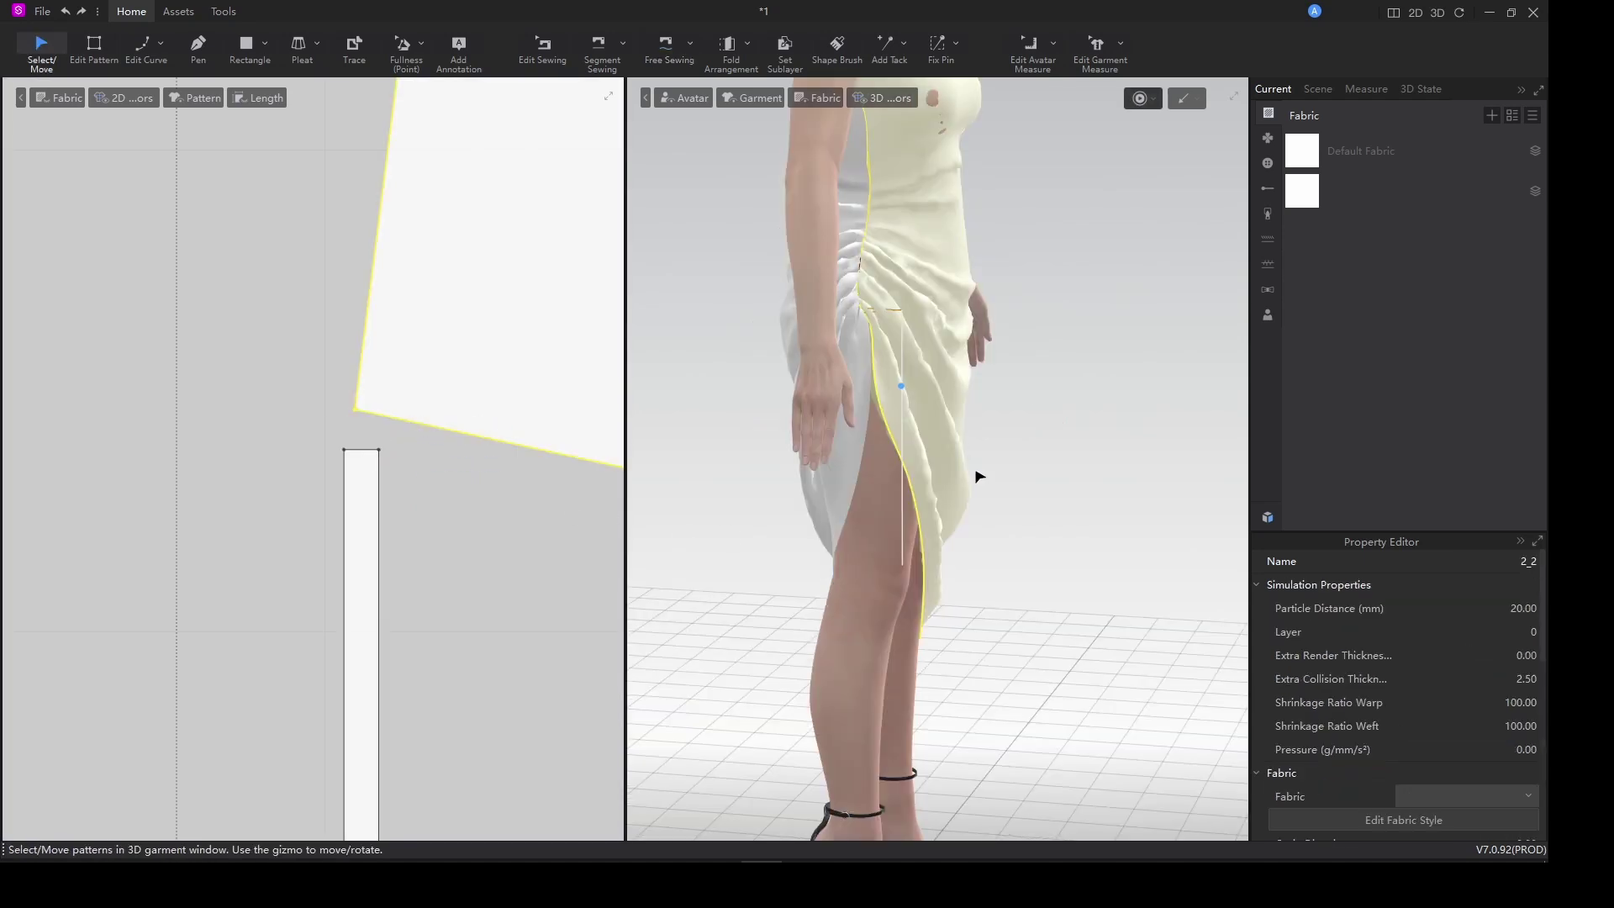
Simulate the dress with the sewn tie hanging from the gathered side.
key("space")
right_click_drag(1030, 528, 869, 519)
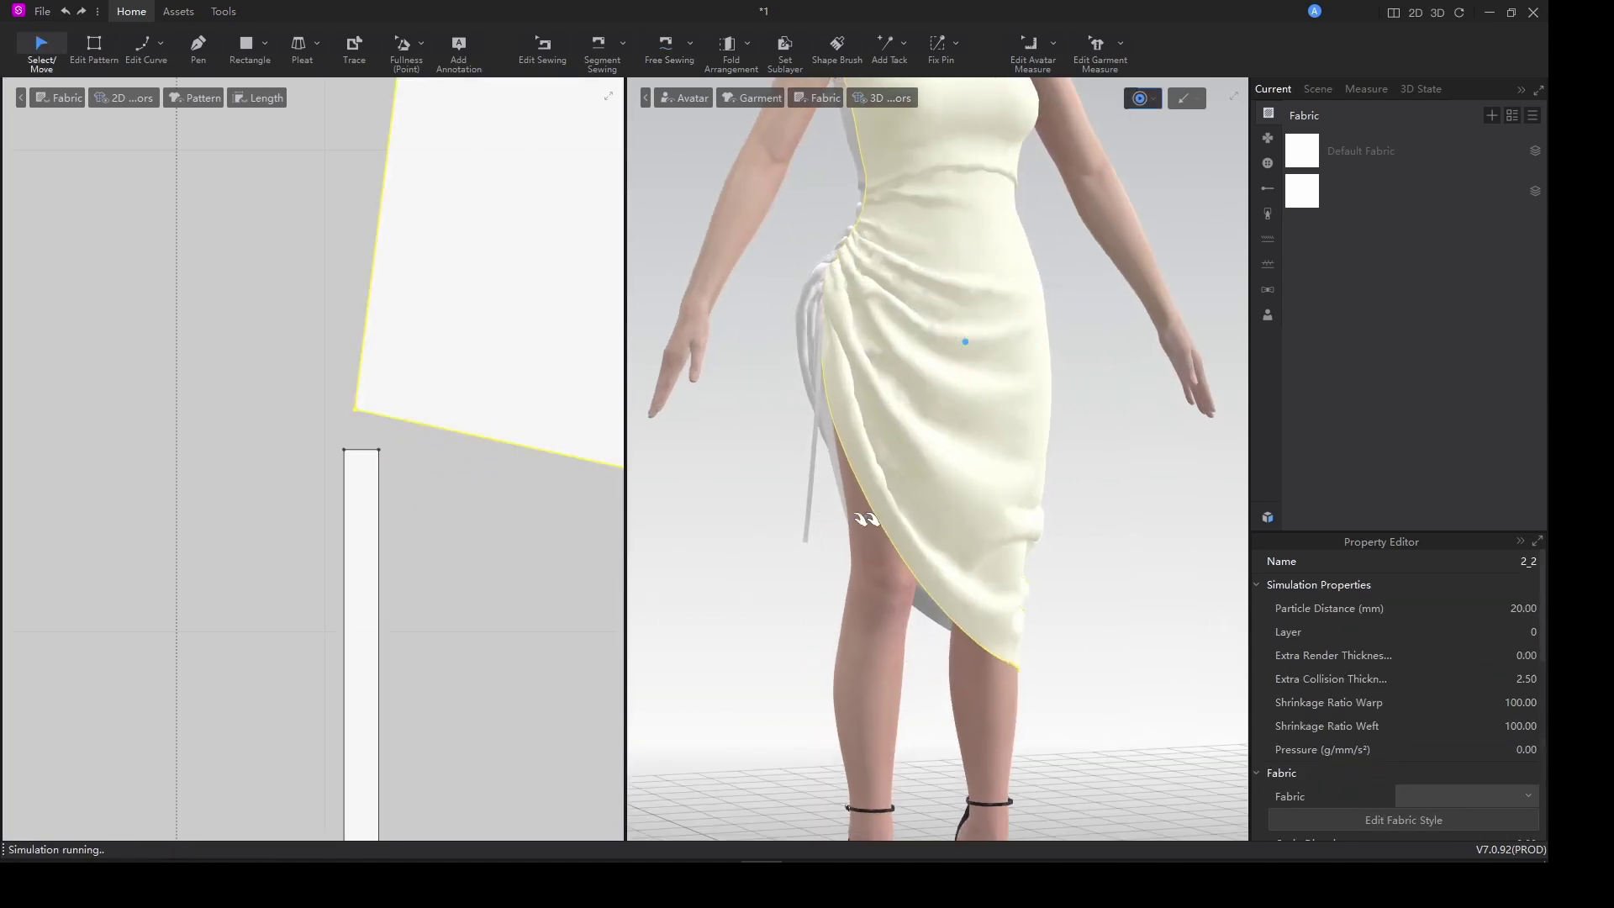
scroll(371, 628, "up", 1)
scroll(371, 628, "down", 3)
key("space")
Lengthen the tie by moving its lower end edge straight down, and simulate the result.
middle_click_drag(395, 641, 403, 383)
scroll(407, 468, "down", 5)
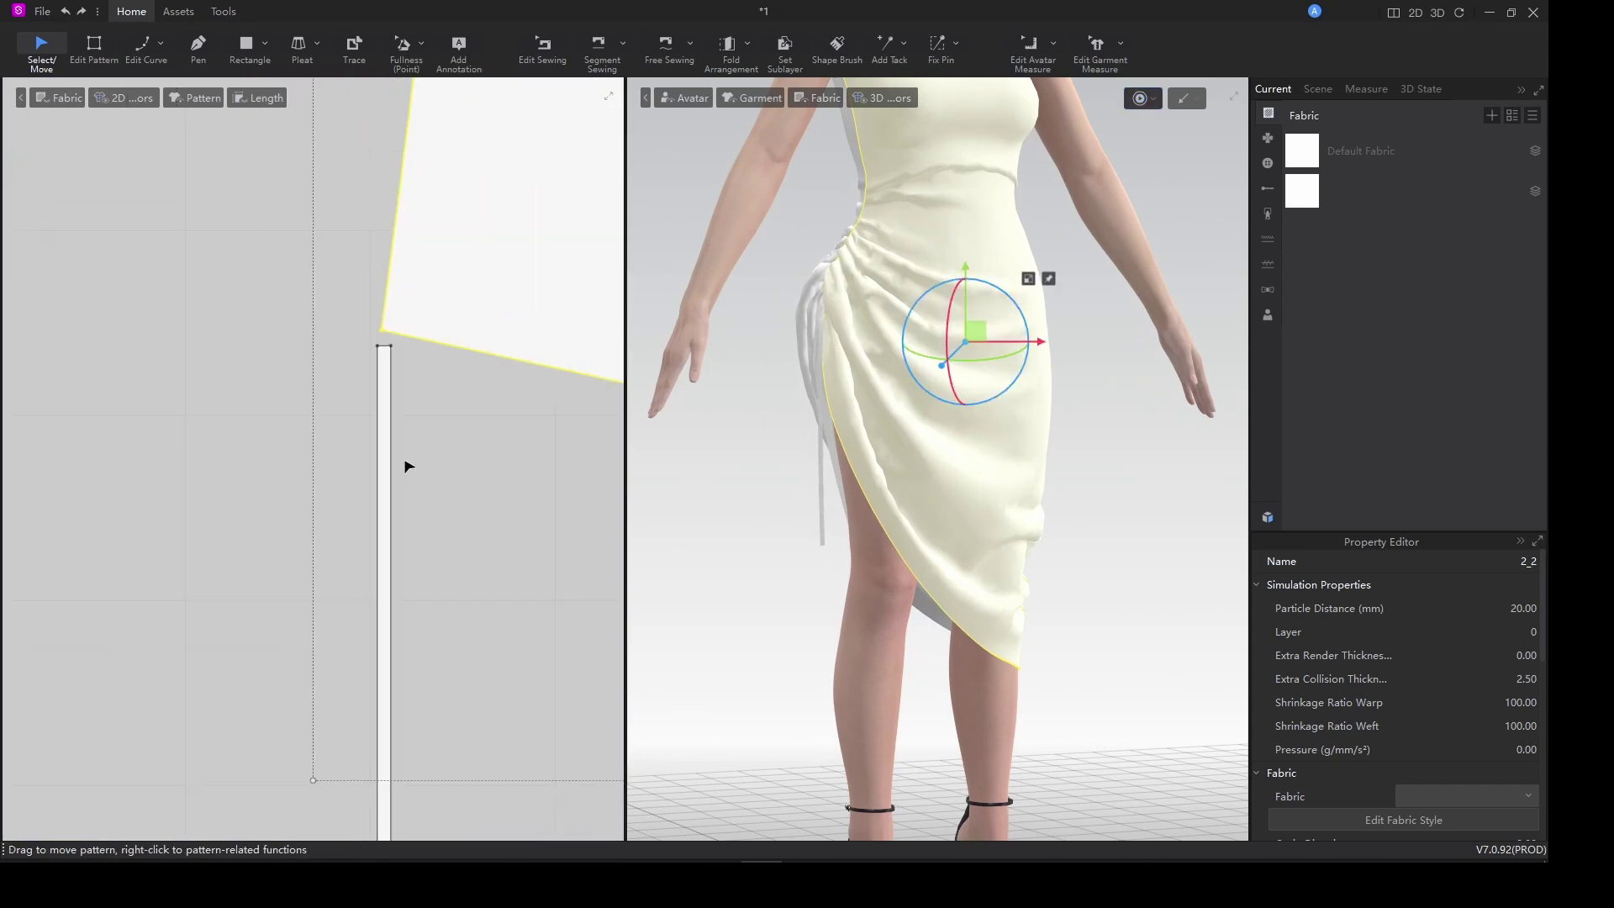
middle_click_drag(434, 549, 433, 444)
scroll(386, 690, "up", 3)
key("z")
left_click_drag(351, 538, 404, 775)
scroll(816, 691, "down", 2)
right_click_drag(815, 692, 933, 640)
key("space")
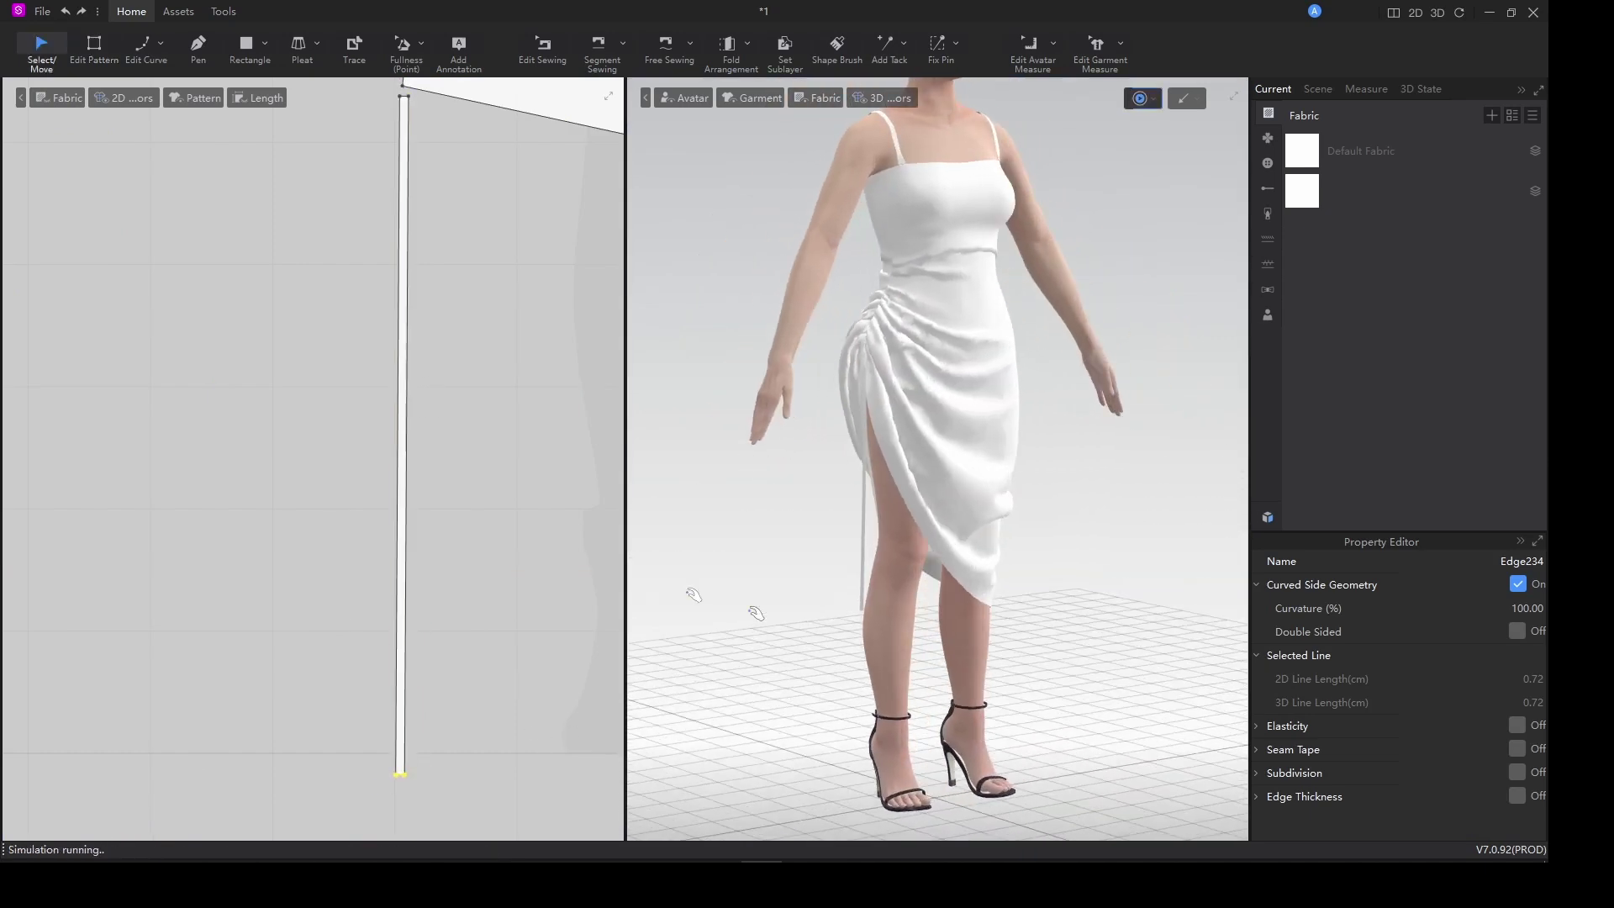
Paste a copy of the tie about 34.67 cm away, below the back piece's side hem corner.
key("z")
scroll(426, 504, "down", 5)
middle_click_drag(428, 506, 483, 598)
scroll(460, 528, "up", 3)
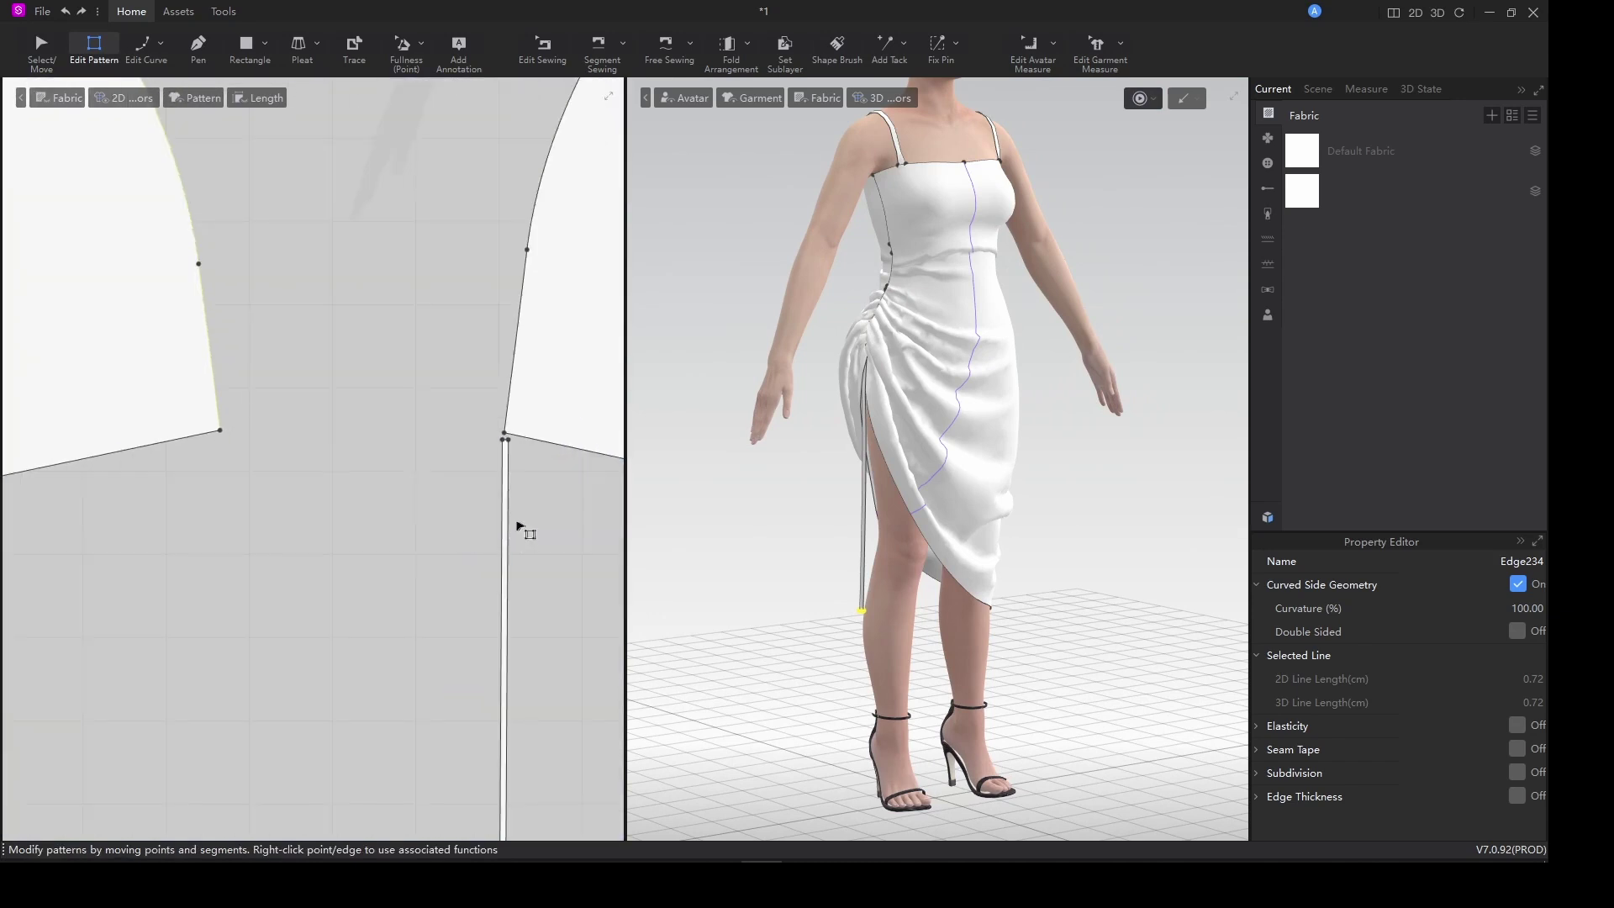
key("a")
key("q")
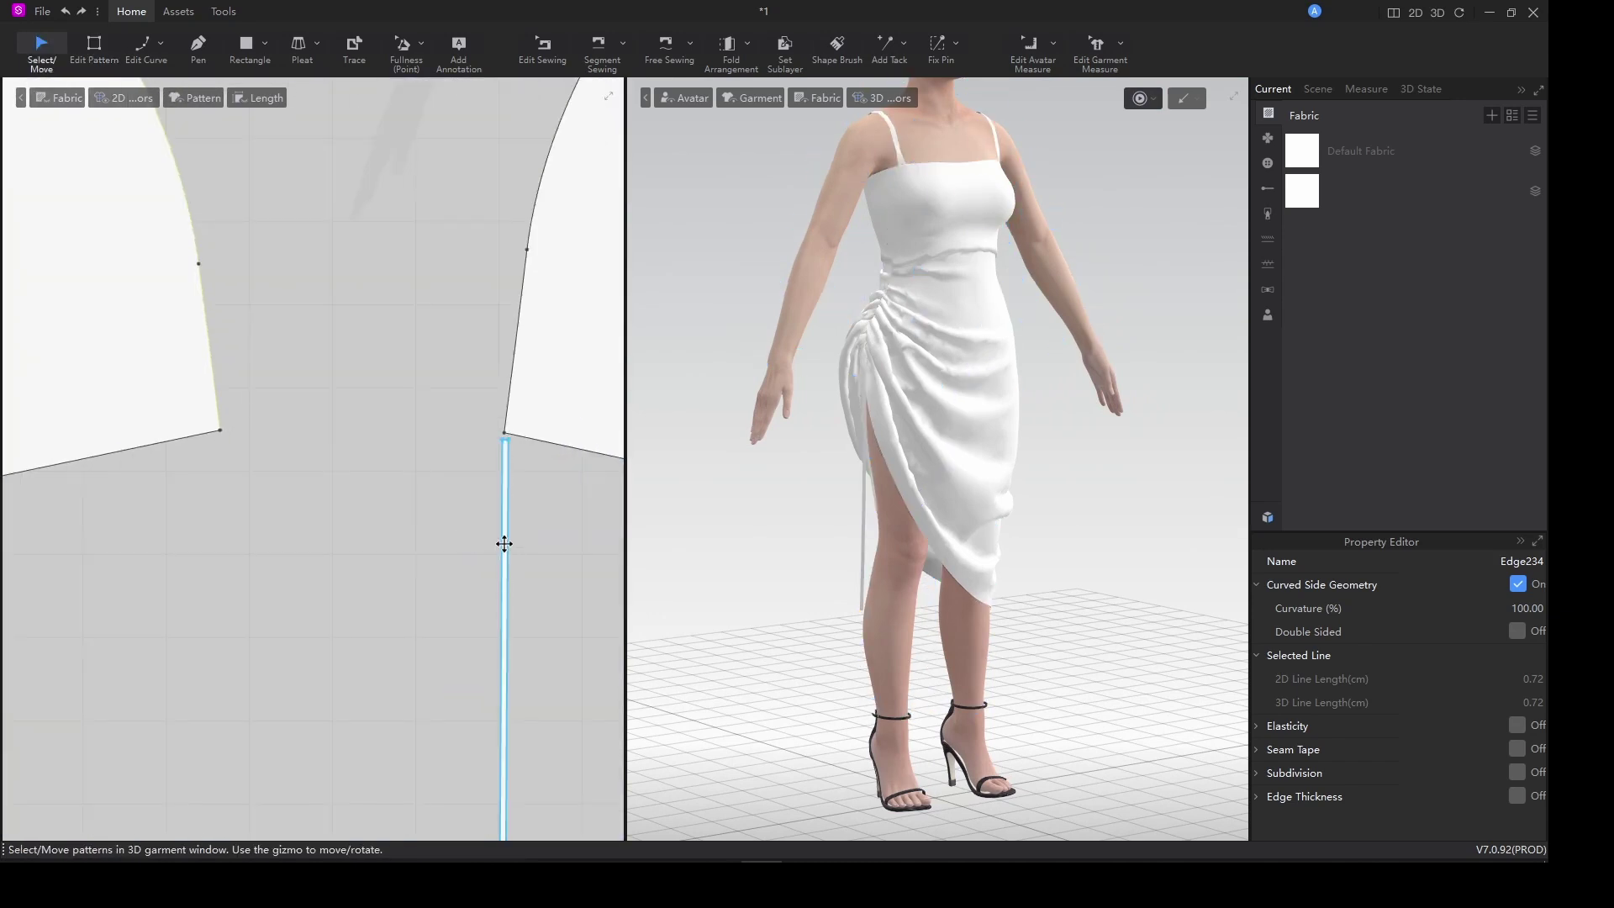
left_click(504, 544)
middle_click_drag(429, 583, 443, 560)
right_click_drag(443, 560, 494, 493)
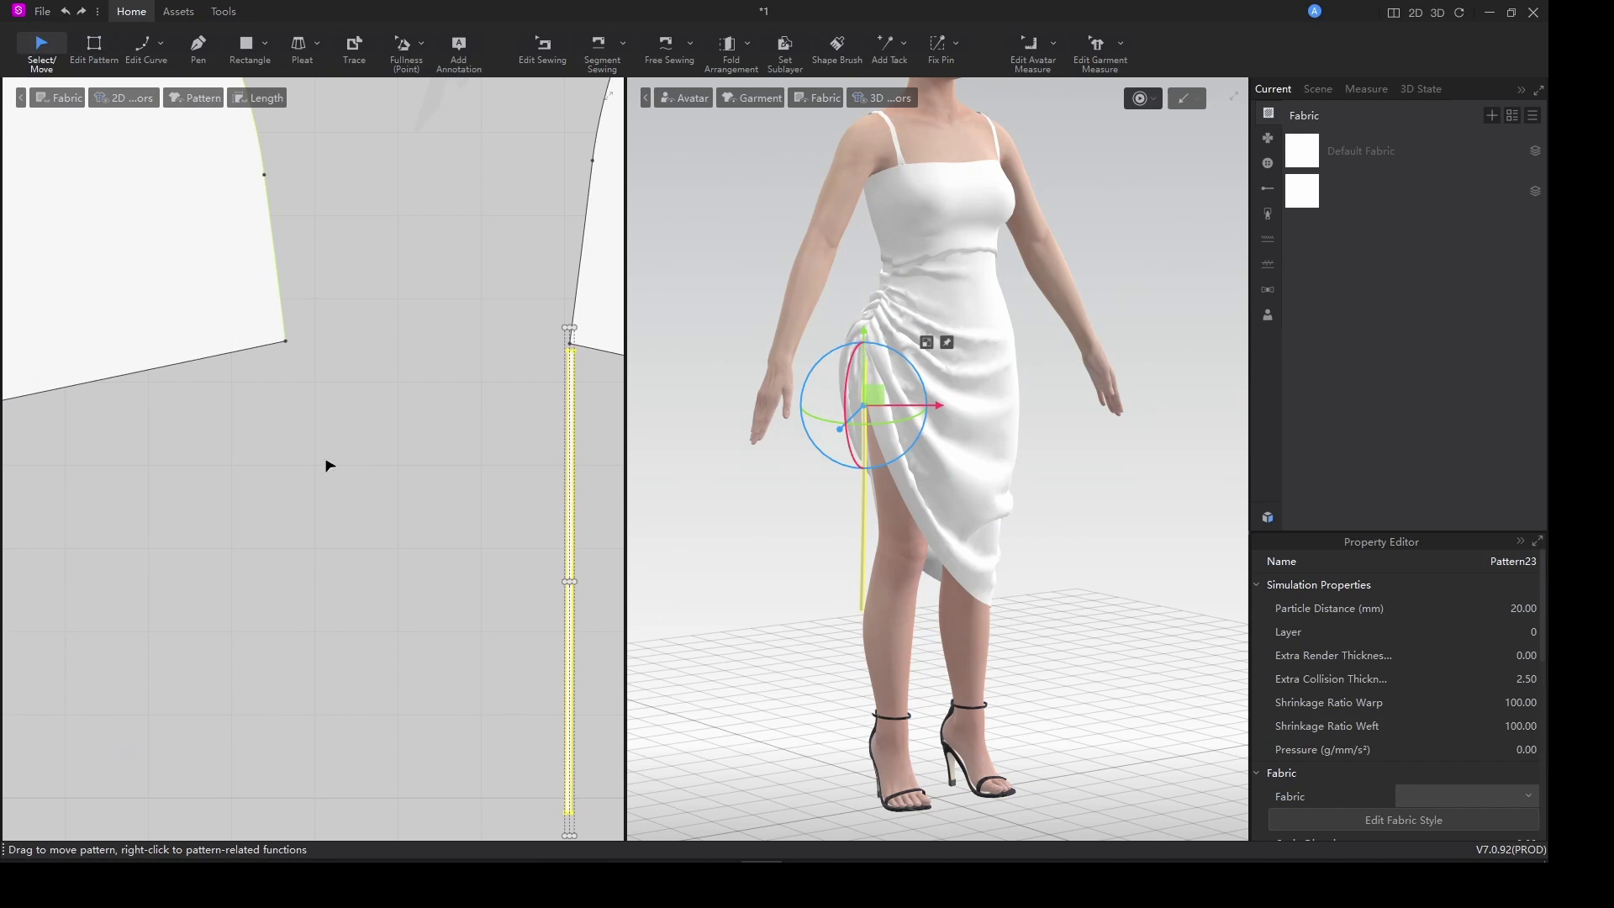
key("ctrl+v")
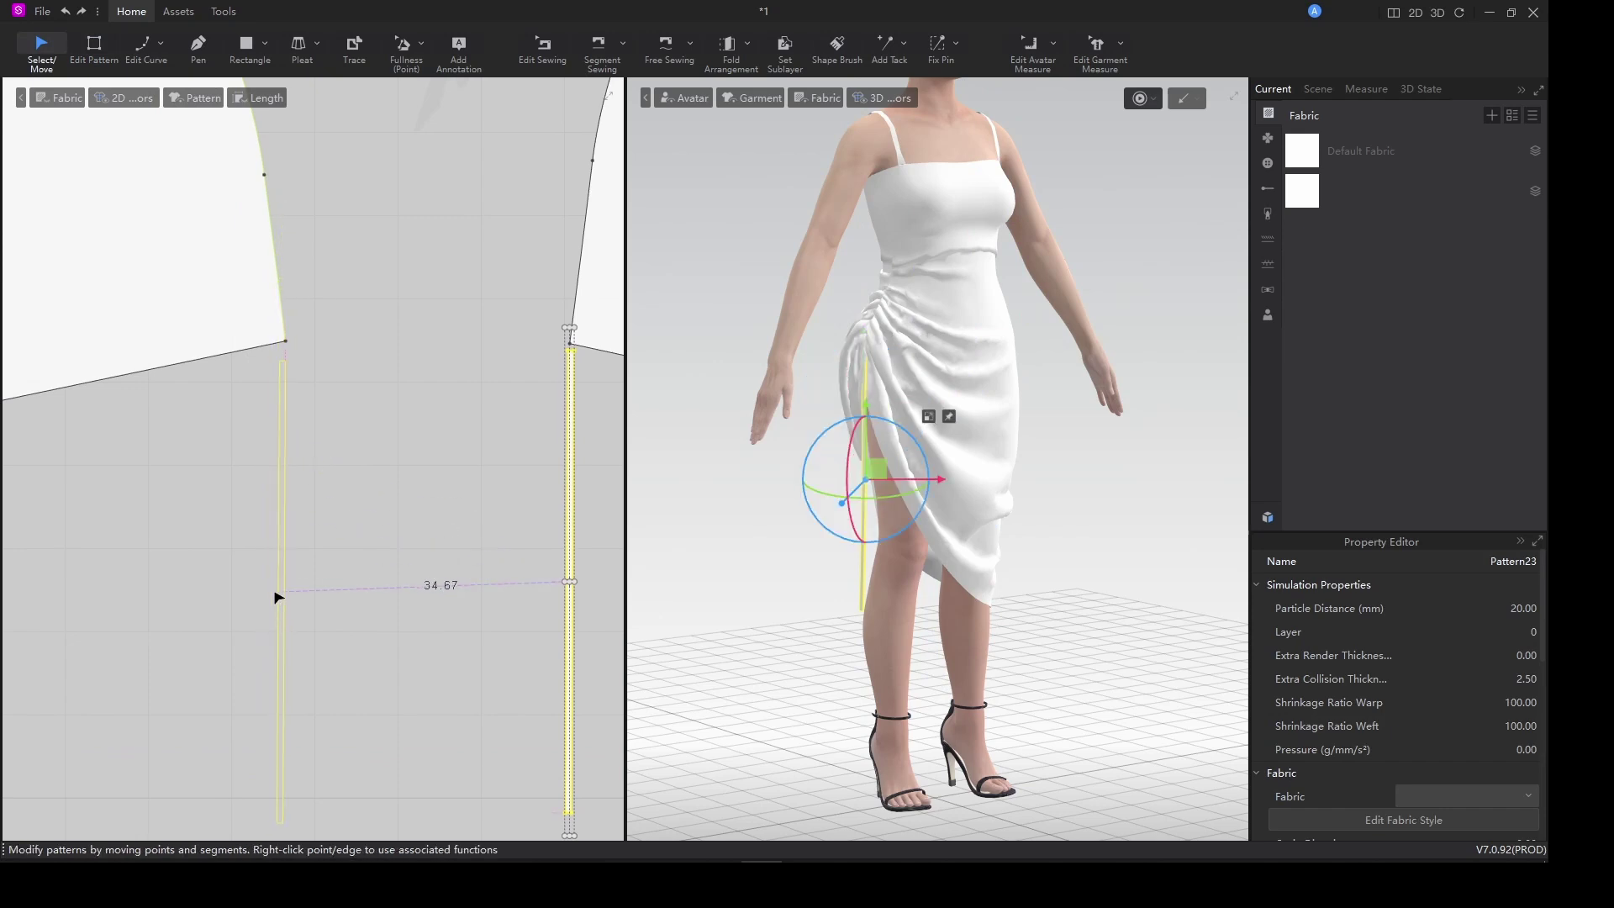
left_click(278, 598)
Move the copied tie in the 3D view to the gathered side, next to the first tie.
right_click_drag(732, 648, 1040, 644)
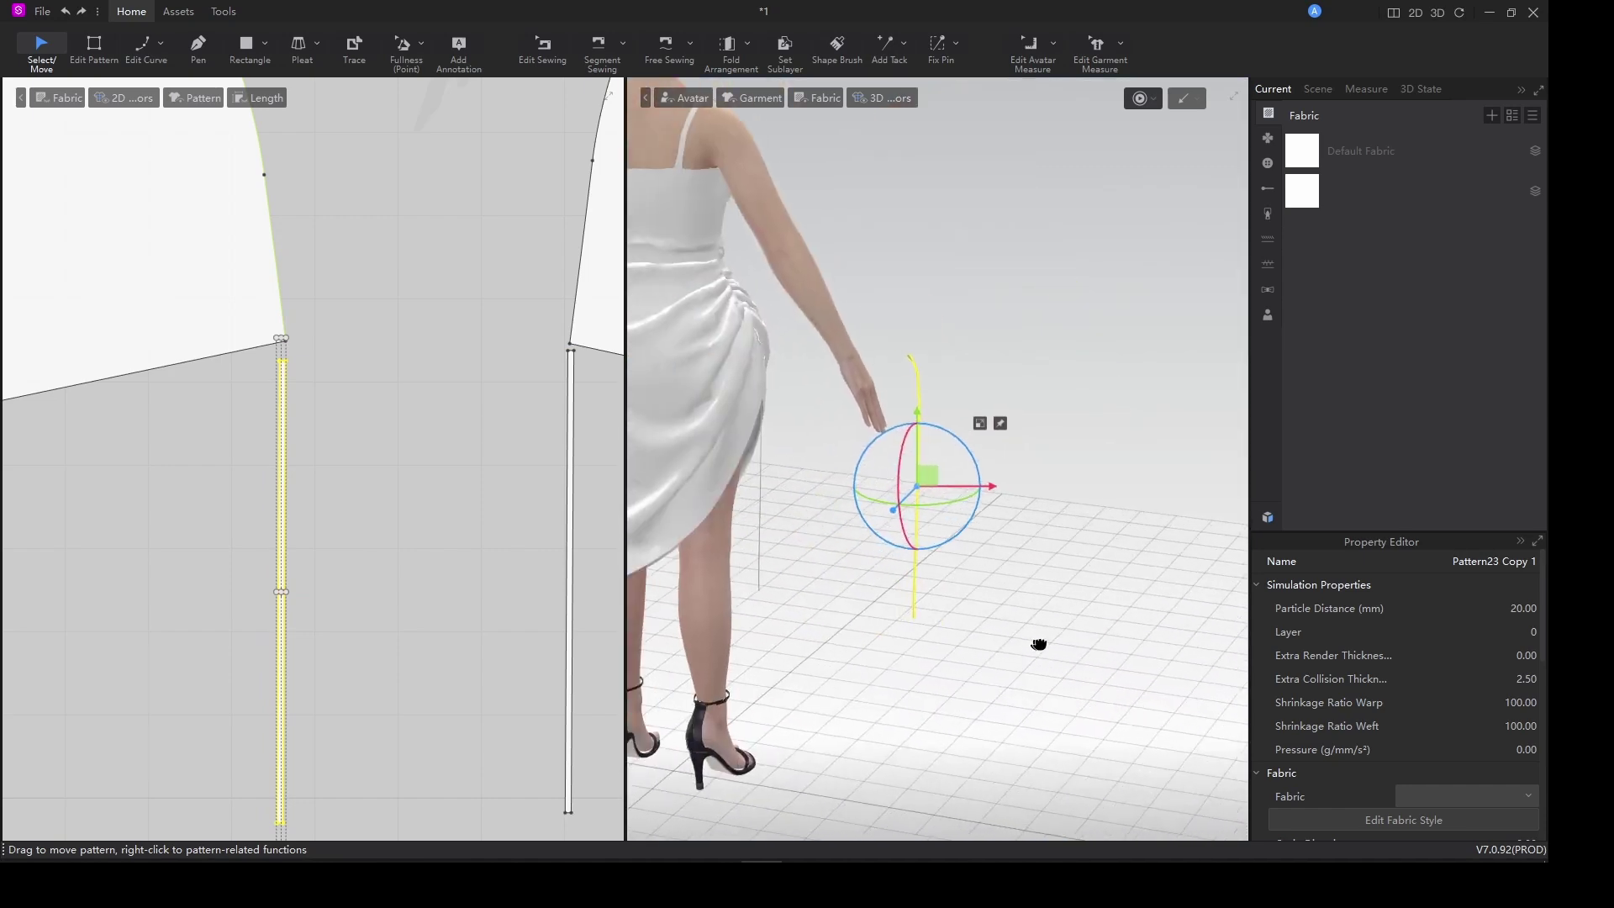
middle_click_drag(1039, 644, 1075, 634)
left_click_drag(1008, 477, 850, 477)
right_click_drag(849, 480, 769, 531)
left_click_drag(845, 477, 897, 477)
right_click_drag(896, 477, 1001, 558)
left_click_drag(908, 477, 898, 477)
right_click_drag(898, 478, 866, 521)
left_click_drag(889, 479, 884, 478)
right_click_drag(942, 551, 990, 508)
Free-sew the copied tie's upper edge to the back piece's hem at the side corner with a 0.72 cm seam.
scroll(329, 489, "up", 5)
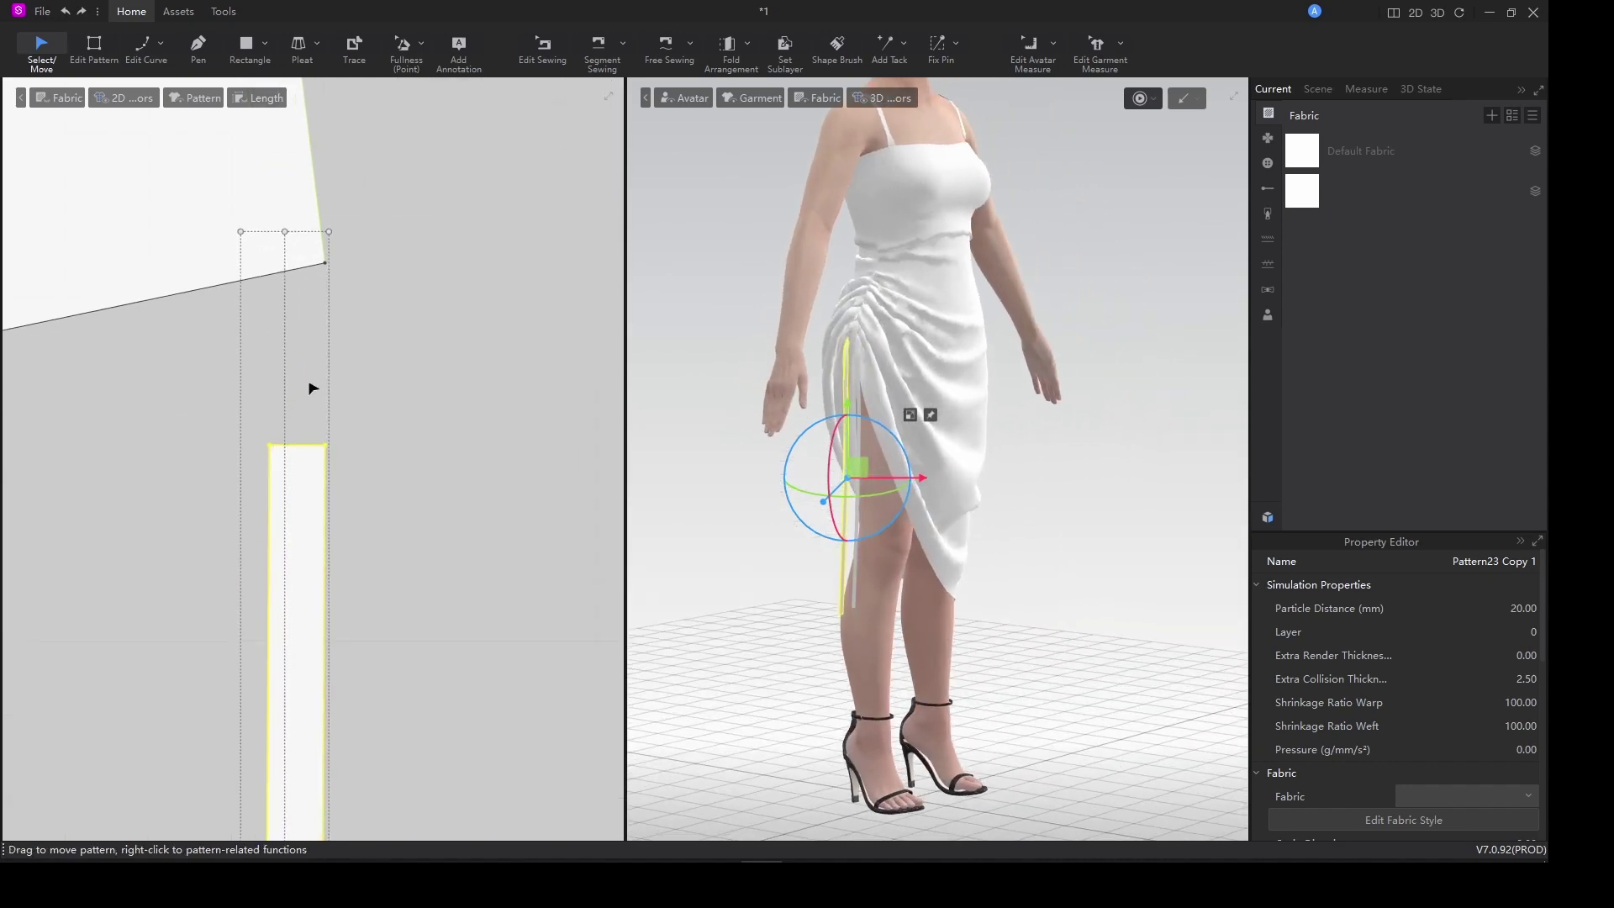
key("m")
left_click(326, 447)
left_click(270, 445)
left_click(325, 264)
left_click(280, 282)
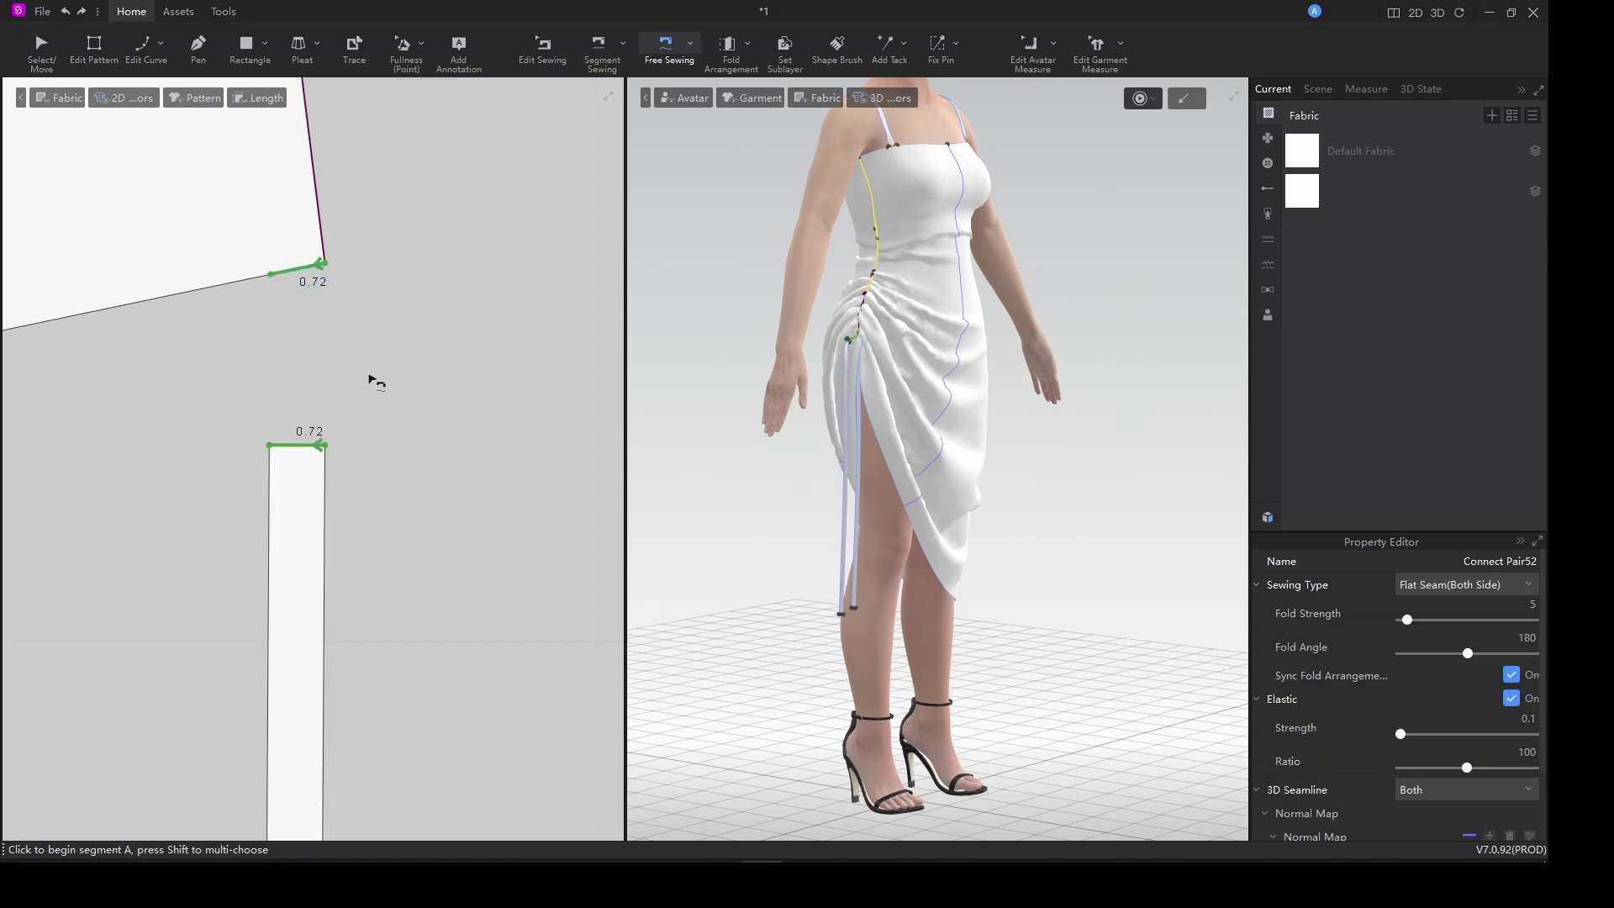
Simulate the dress with both ties sewn on at the gathered side.
scroll(372, 378, "down", 4)
scroll(840, 458, "up", 5)
key("a")
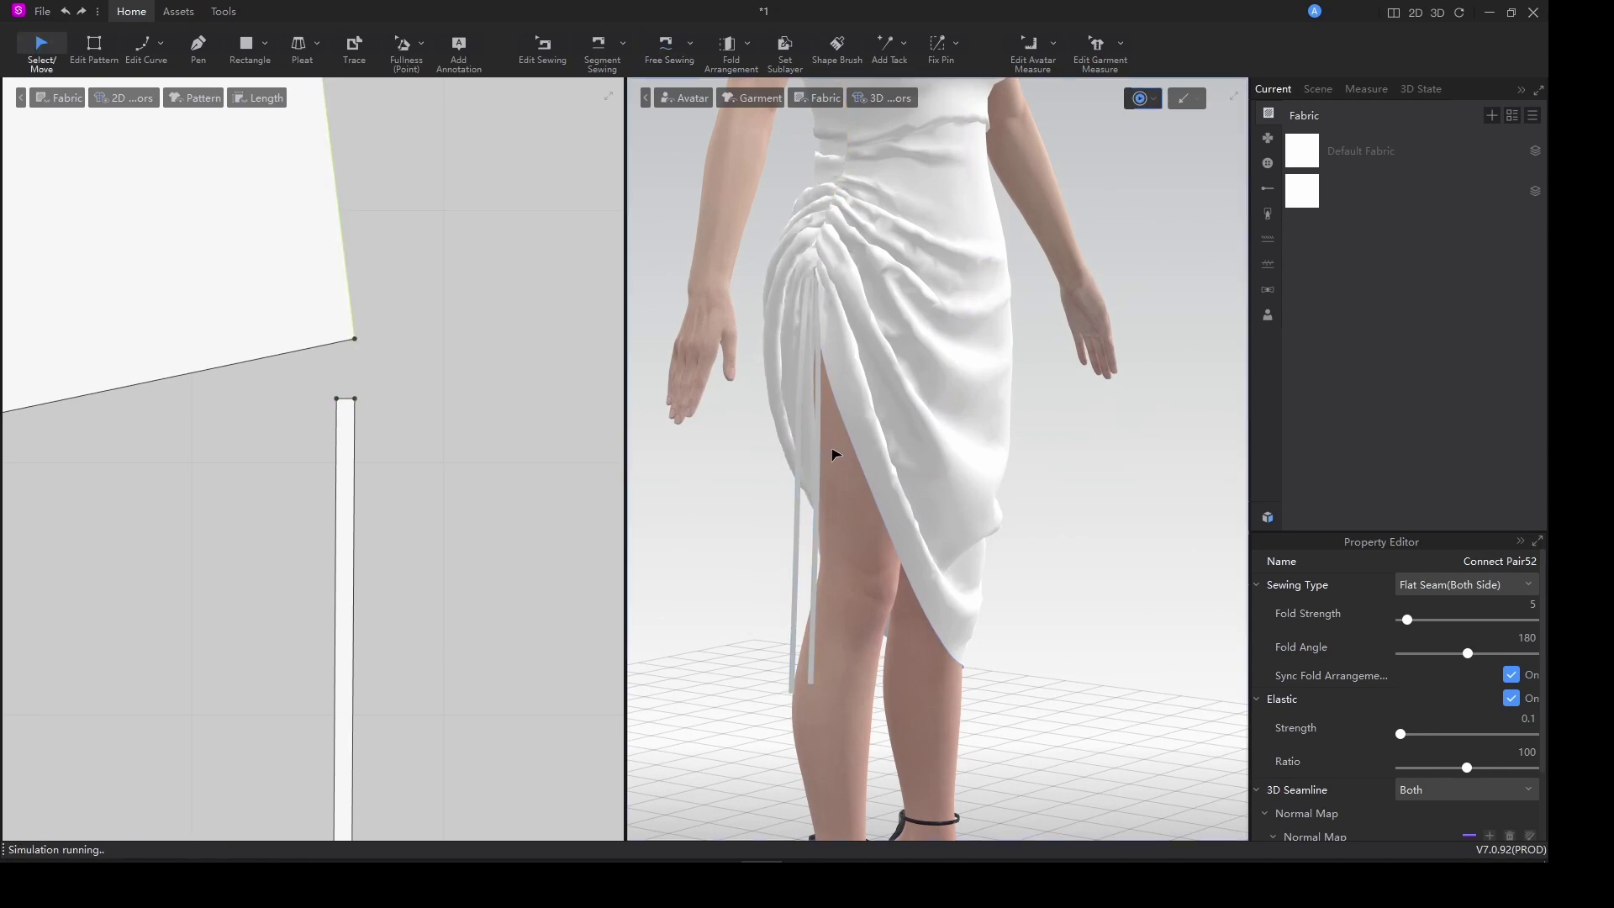
key("m")
scroll(401, 678, "down", 4)
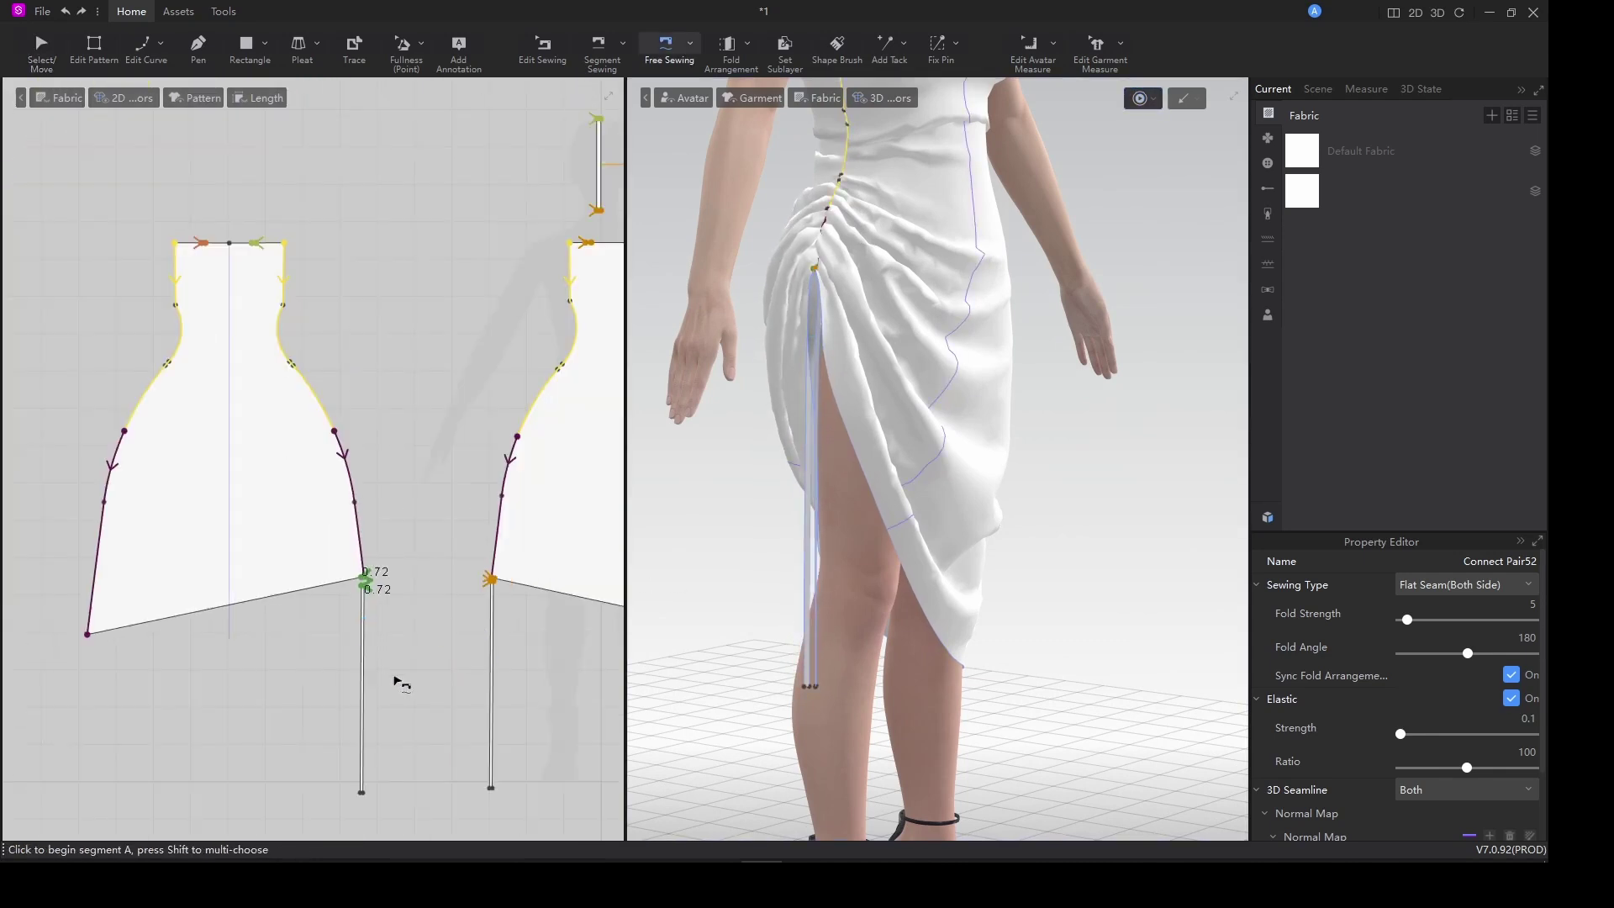
Shorten the back tie by moving its lower end edge straight up, and simulate the dress.
scroll(380, 569, "up", 6)
key("z")
left_click(348, 623)
left_click_drag(349, 629, 347, 373)
key("space")
right_click_drag(768, 577, 918, 641)
scroll(732, 619, "down", 3)
scroll(446, 580, "up", 1)
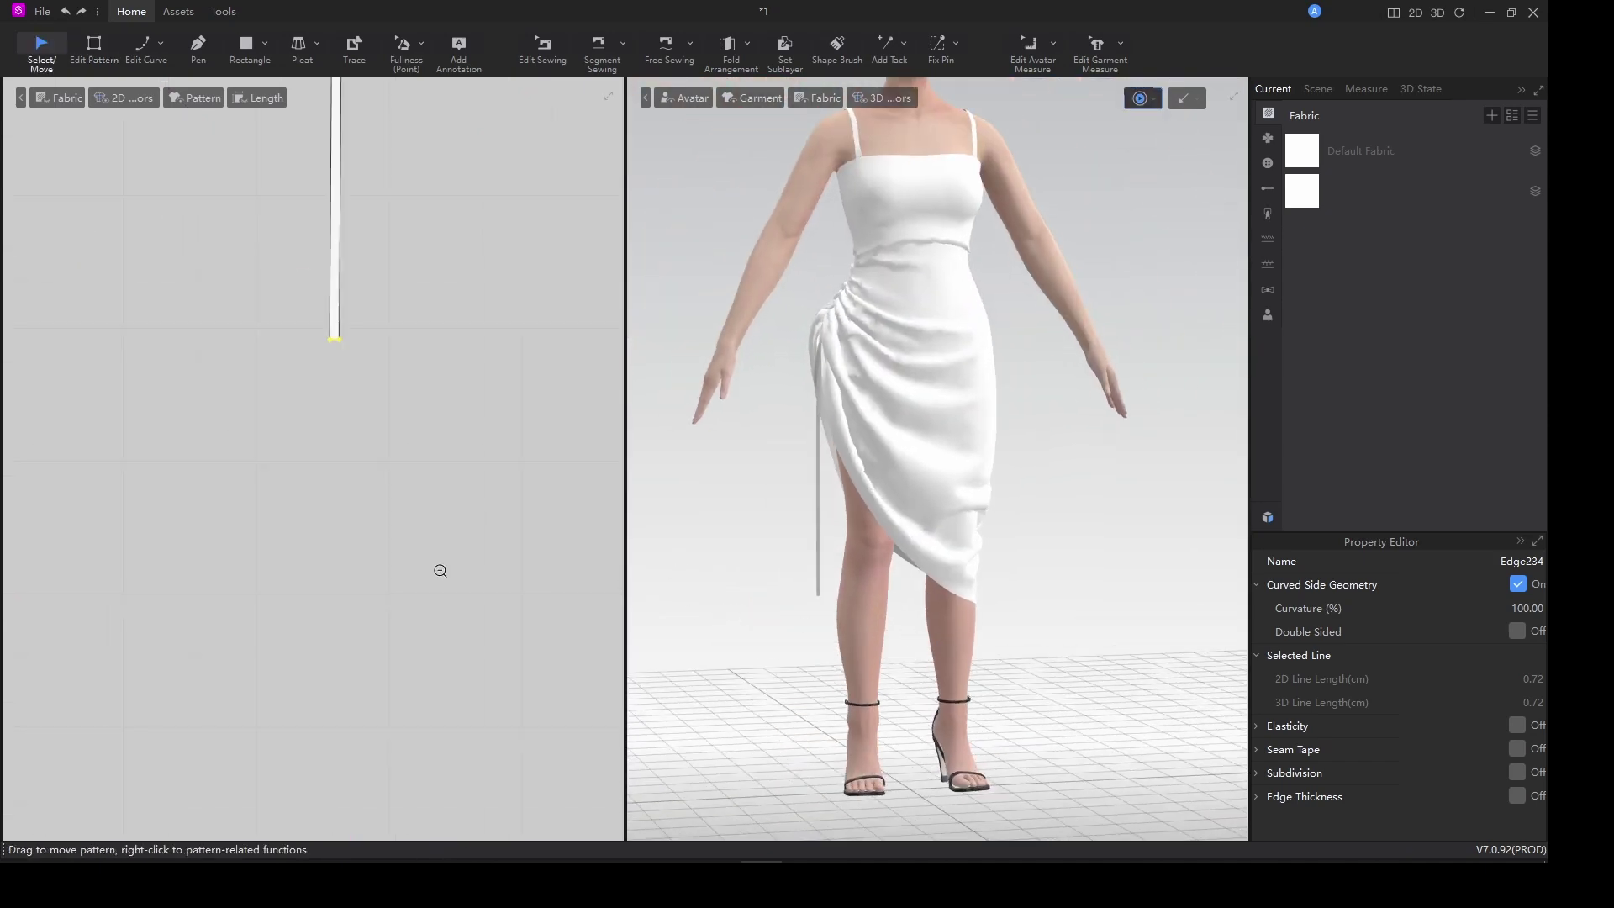
Paste another copy of the long front tie just beside the original, below the front hem.
scroll(428, 545, "down", 10)
scroll(432, 545, "up", 4)
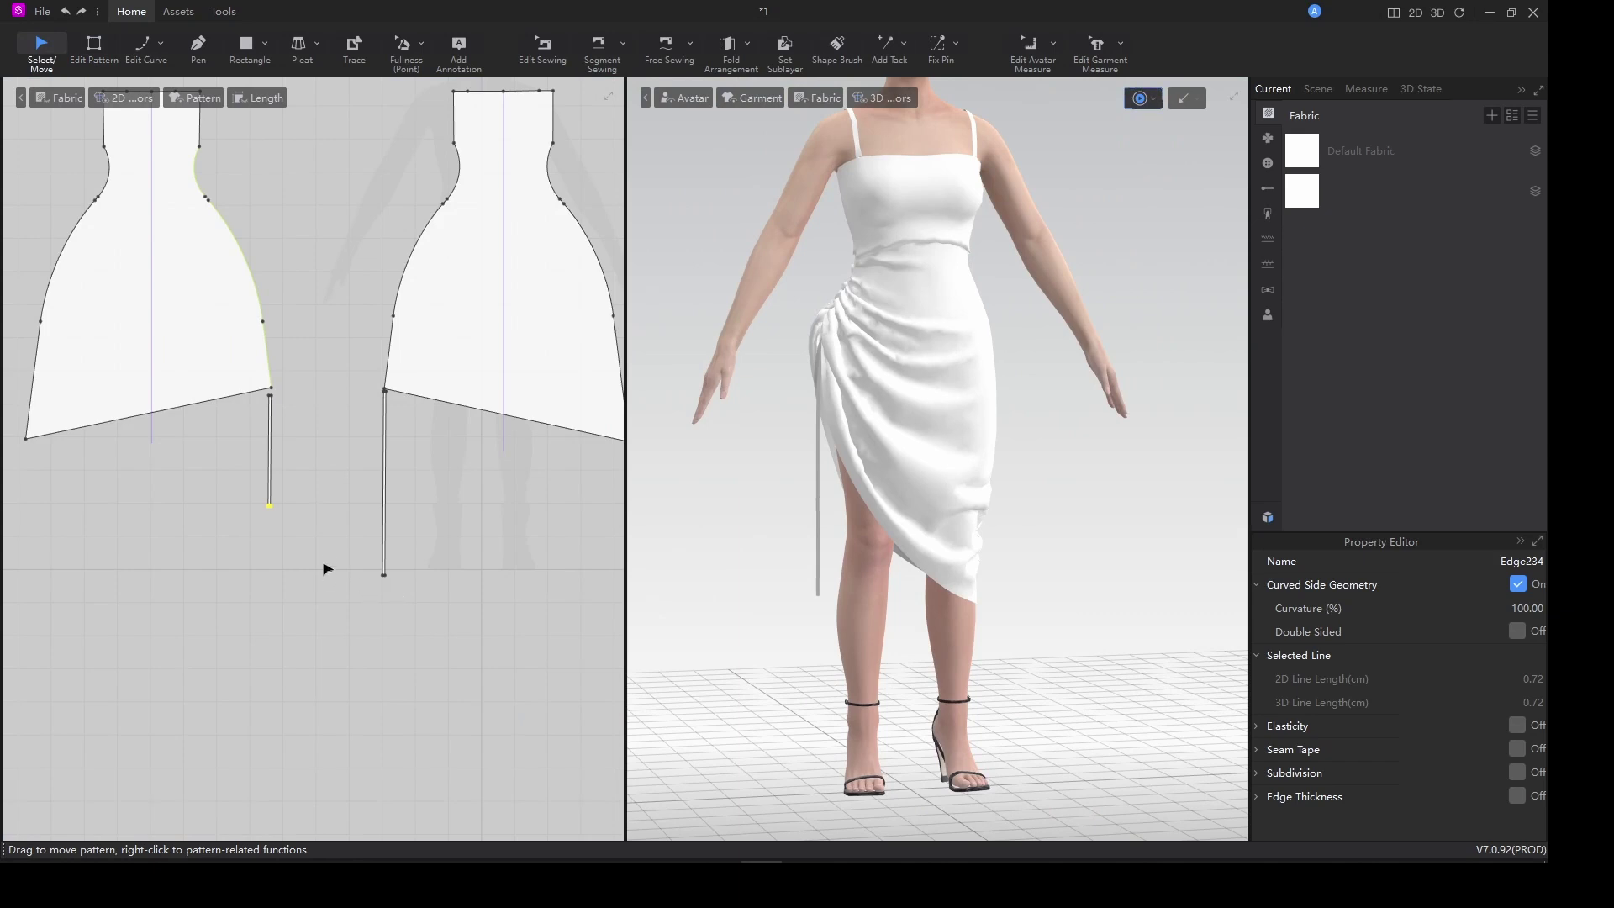
scroll(311, 466, "up", 5)
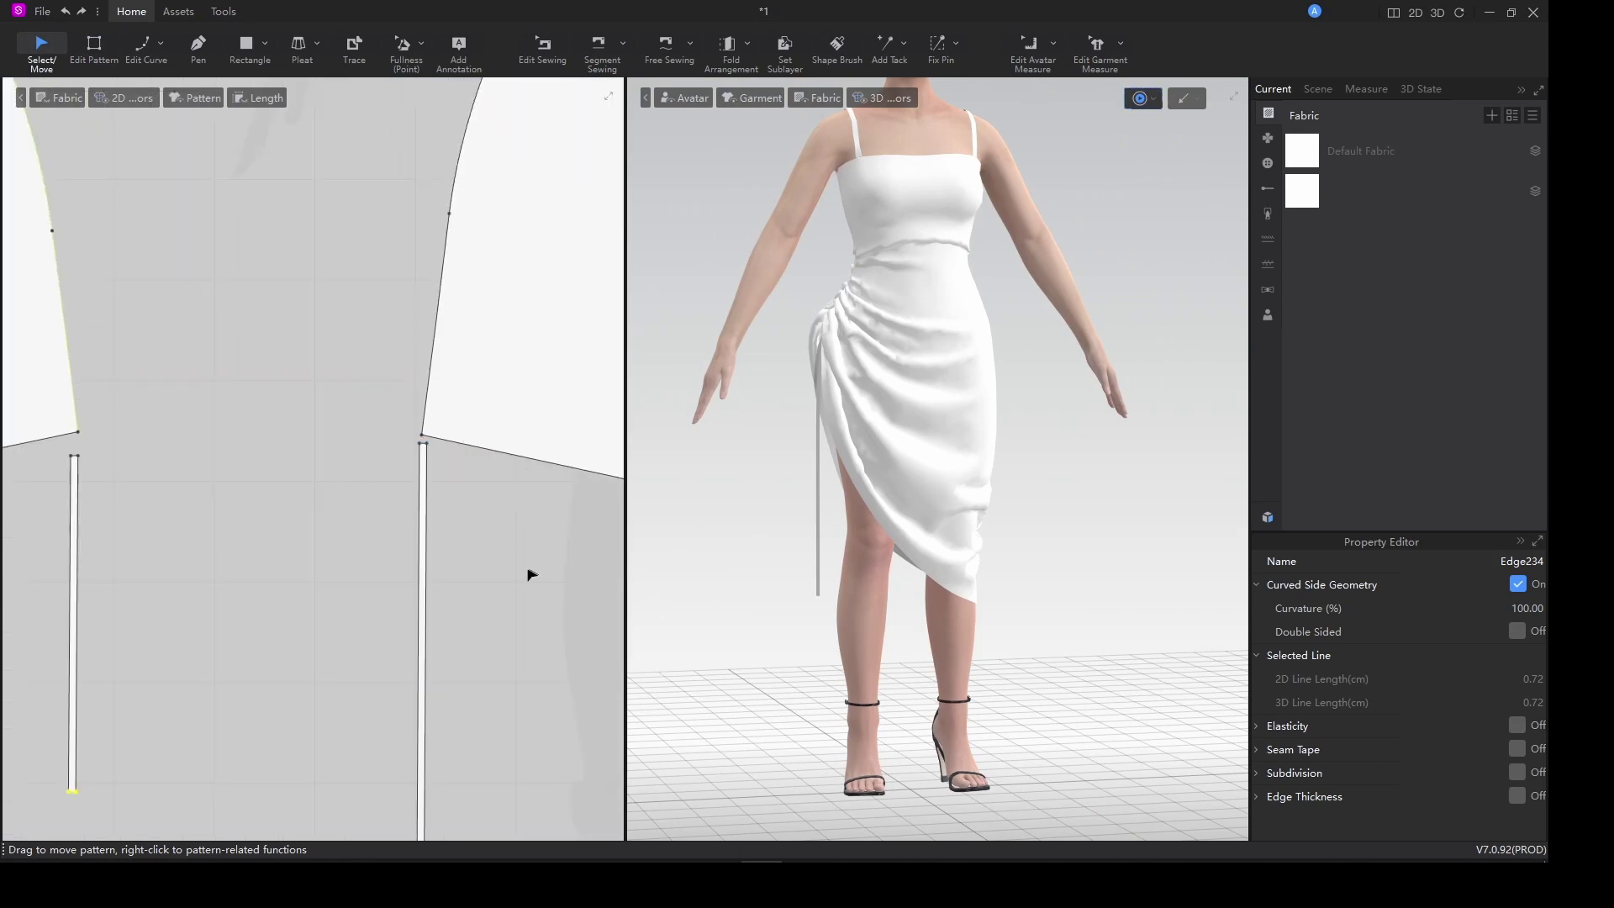
key("z")
scroll(405, 541, "up", 2)
scroll(417, 555, "down", 4)
middle_click_drag(428, 565, 398, 469)
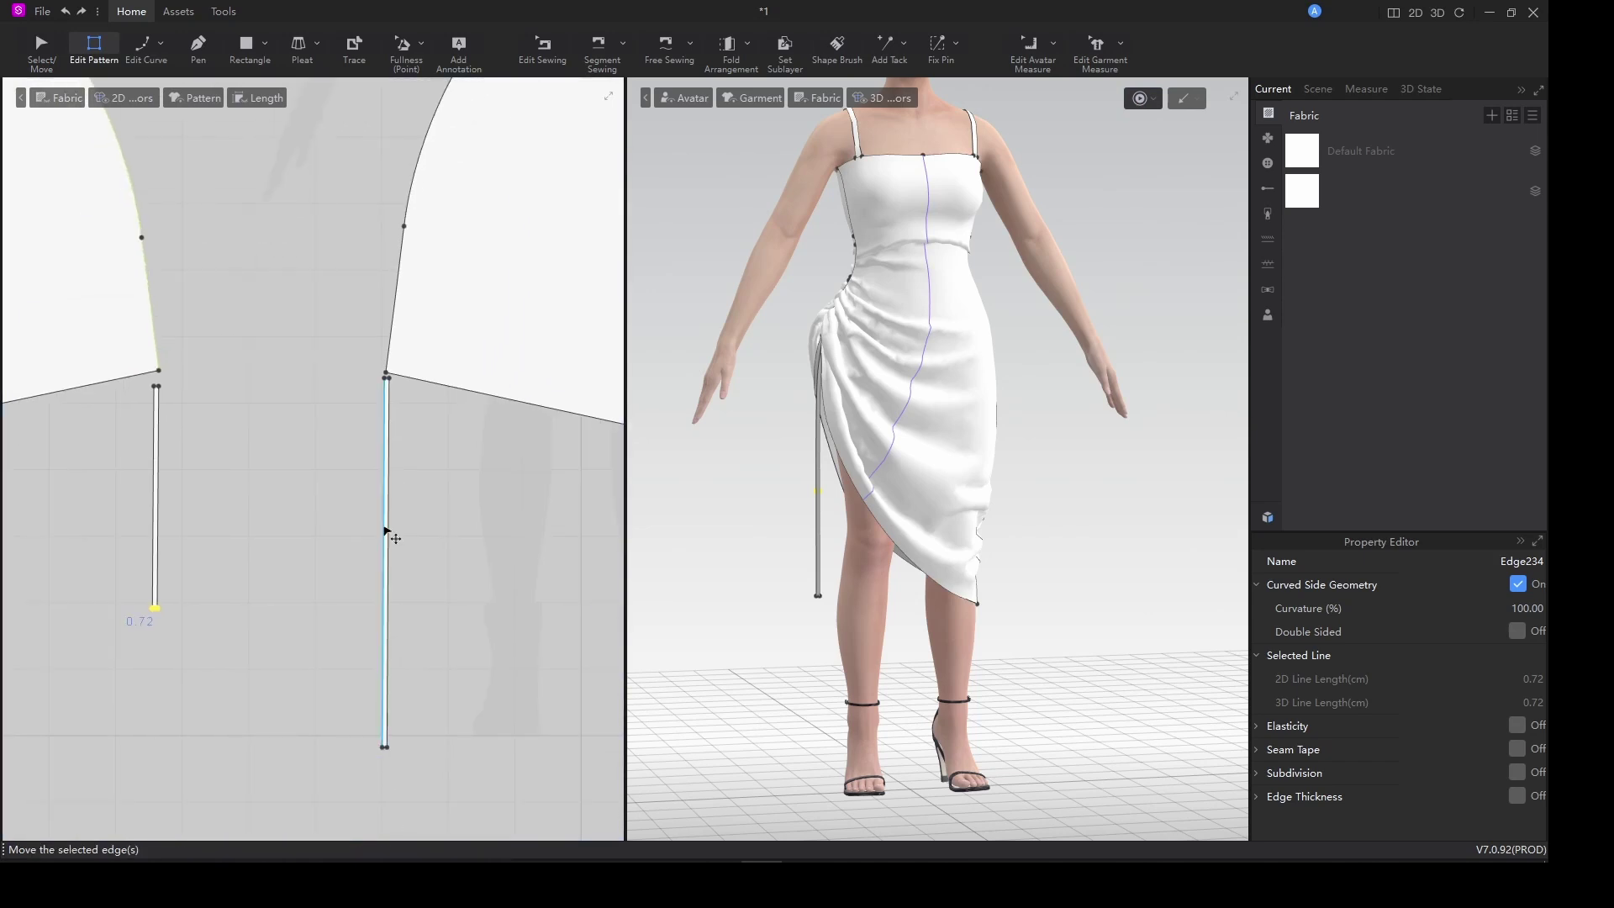
key("a")
left_click(386, 509)
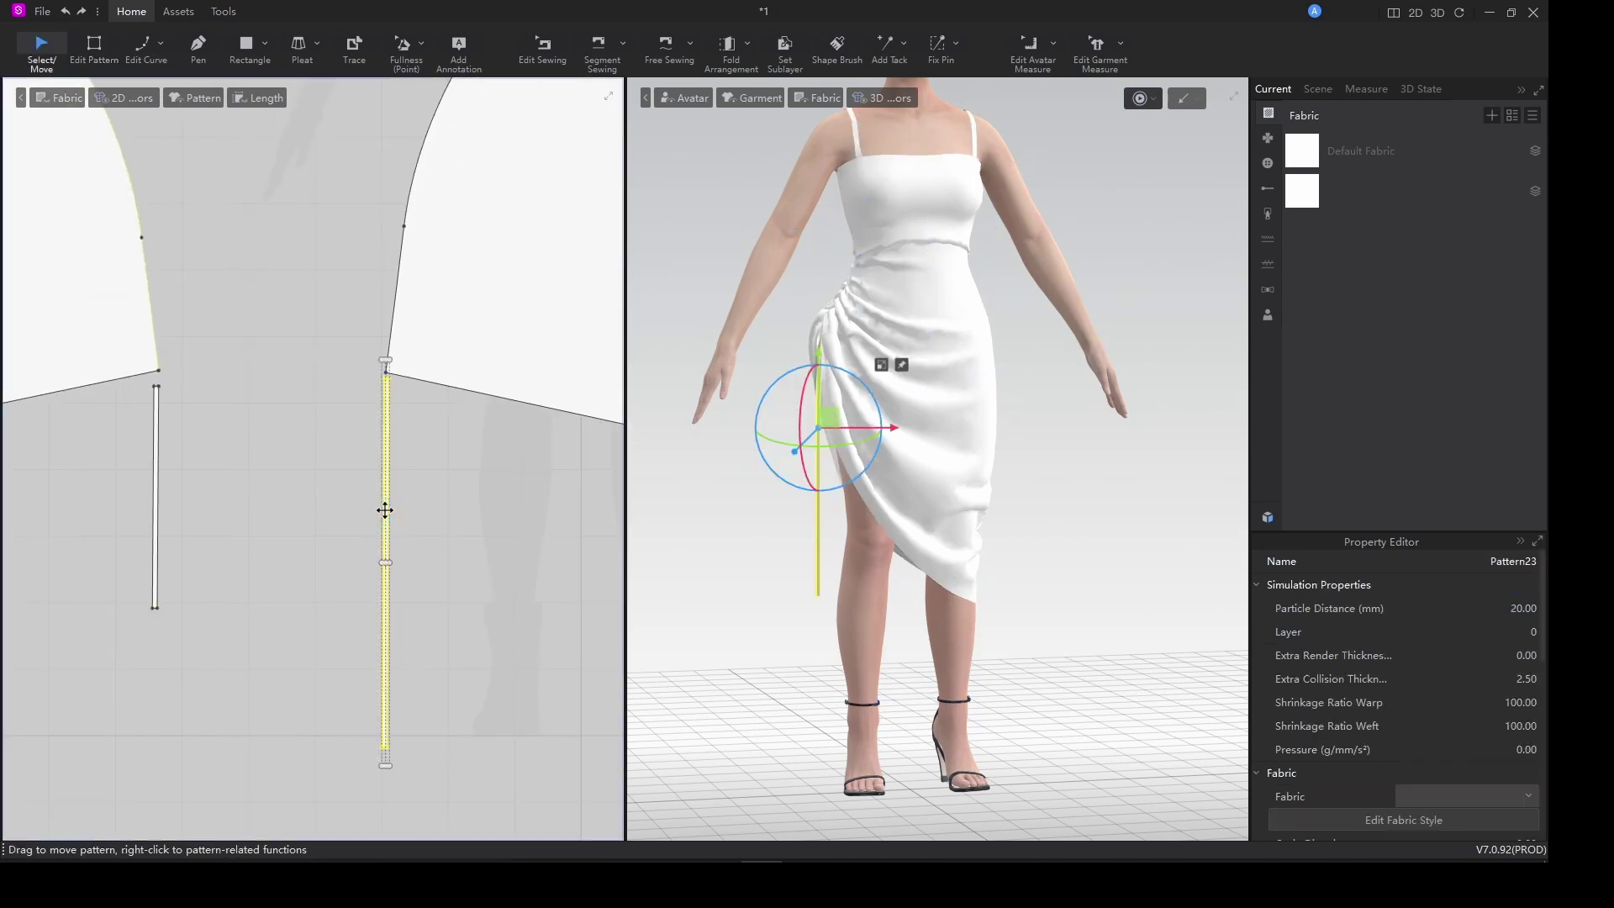
scroll(393, 508, "down", 1)
middle_click_drag(430, 531, 387, 530)
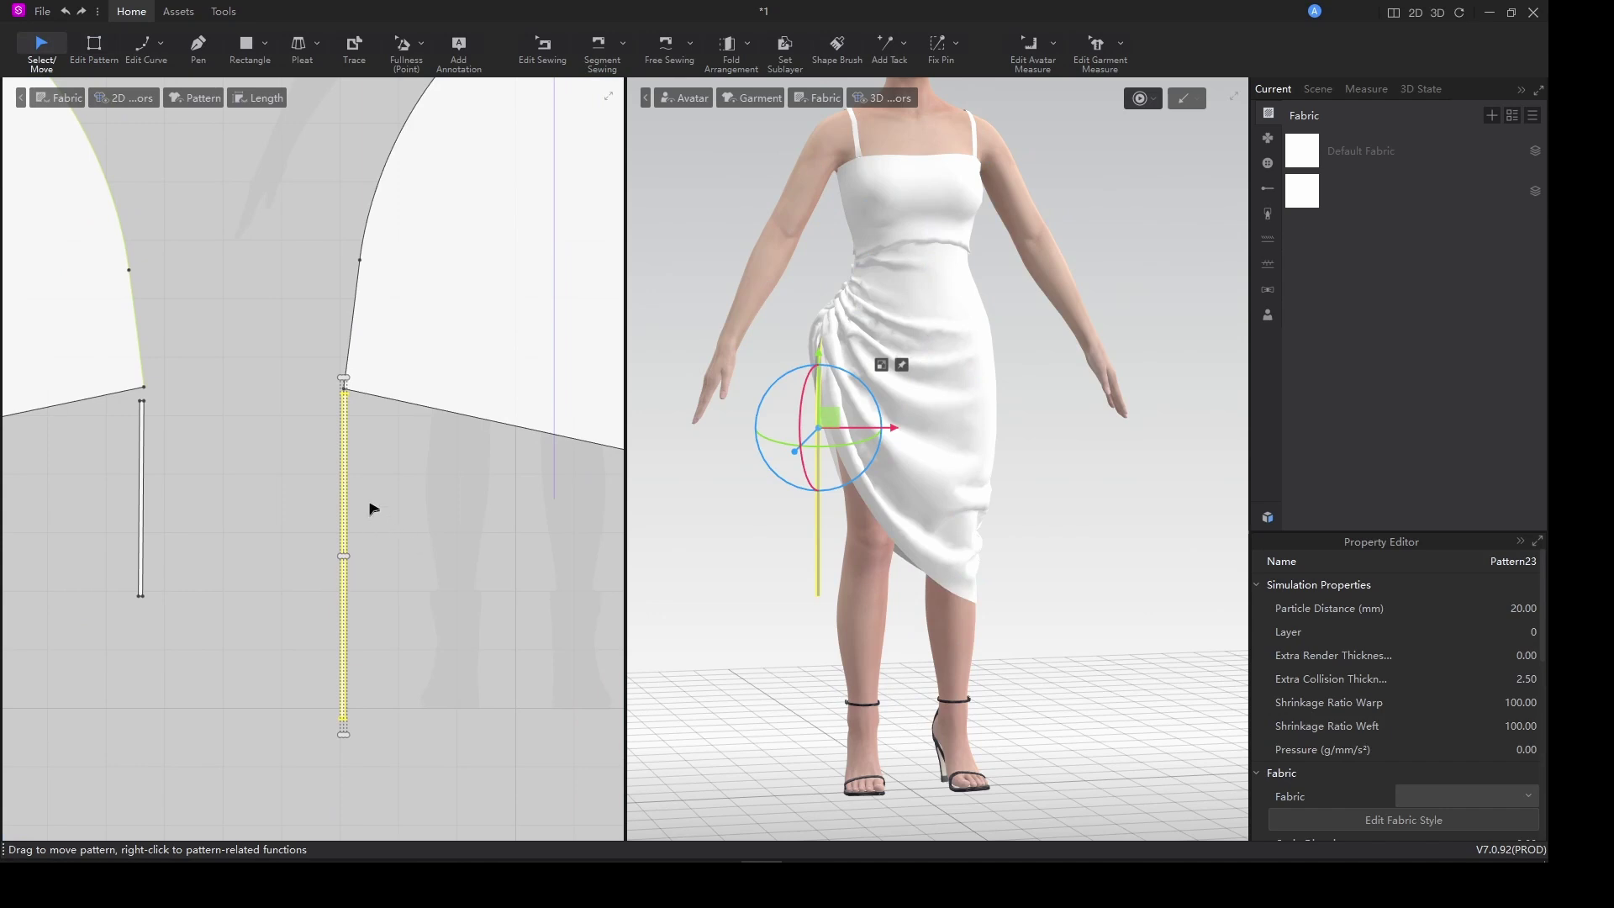
key("ctrl+v")
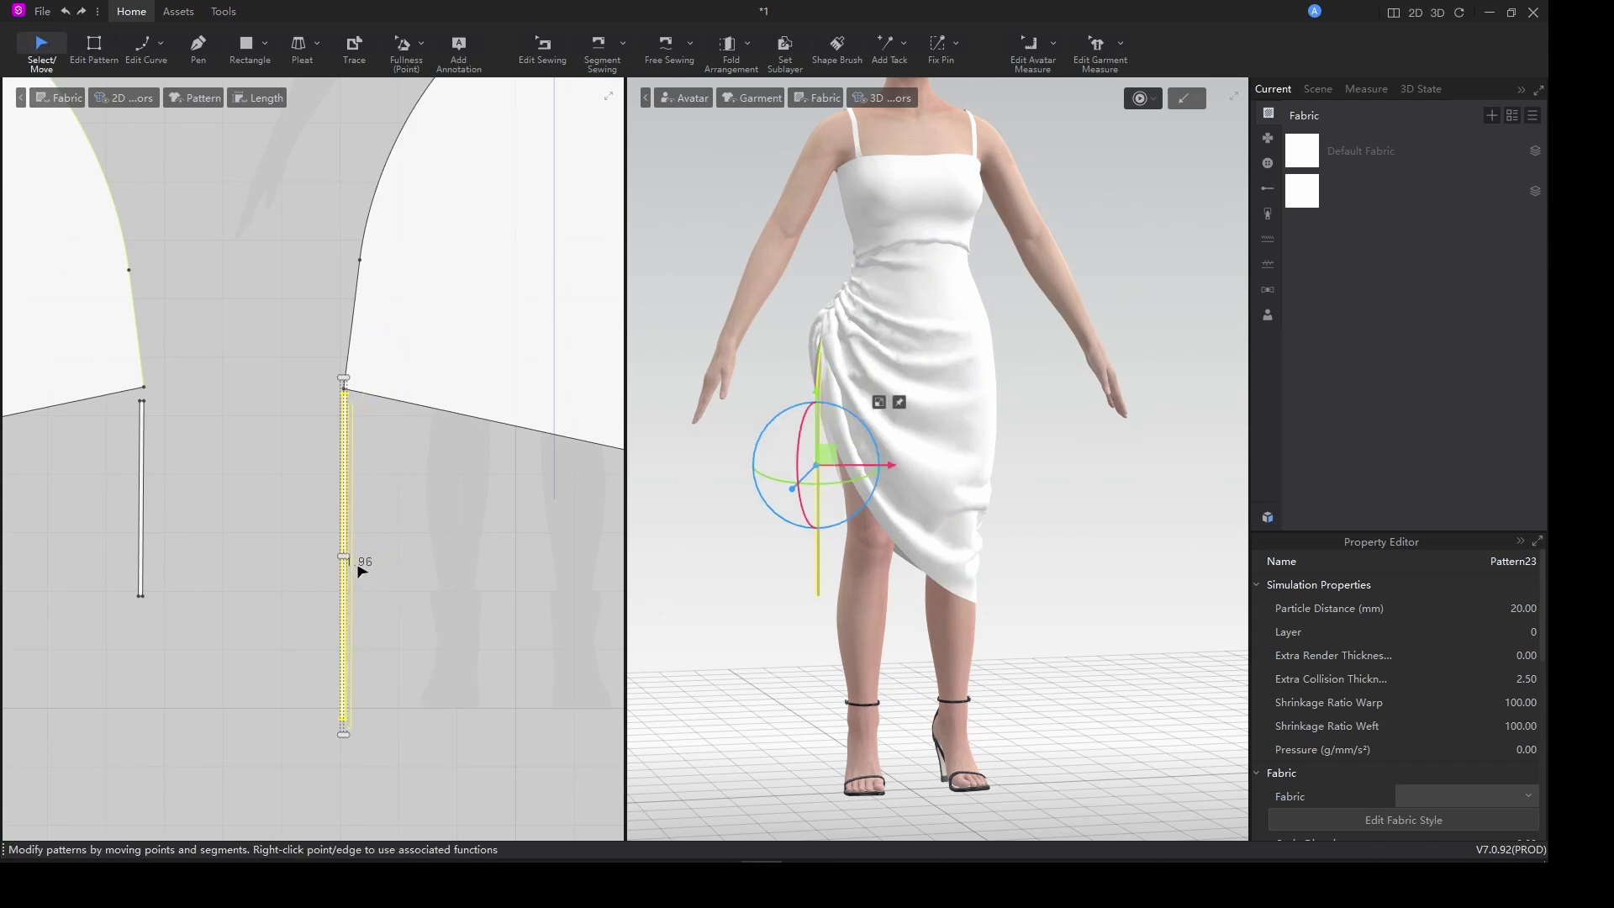
left_click(359, 570)
Free-sew the second front tie's upper edge to the front hem at the side corner with a 0.72 cm seam.
scroll(854, 389, "up", 3)
right_click_drag(740, 534, 782, 566)
scroll(337, 378, "up", 5)
key("m")
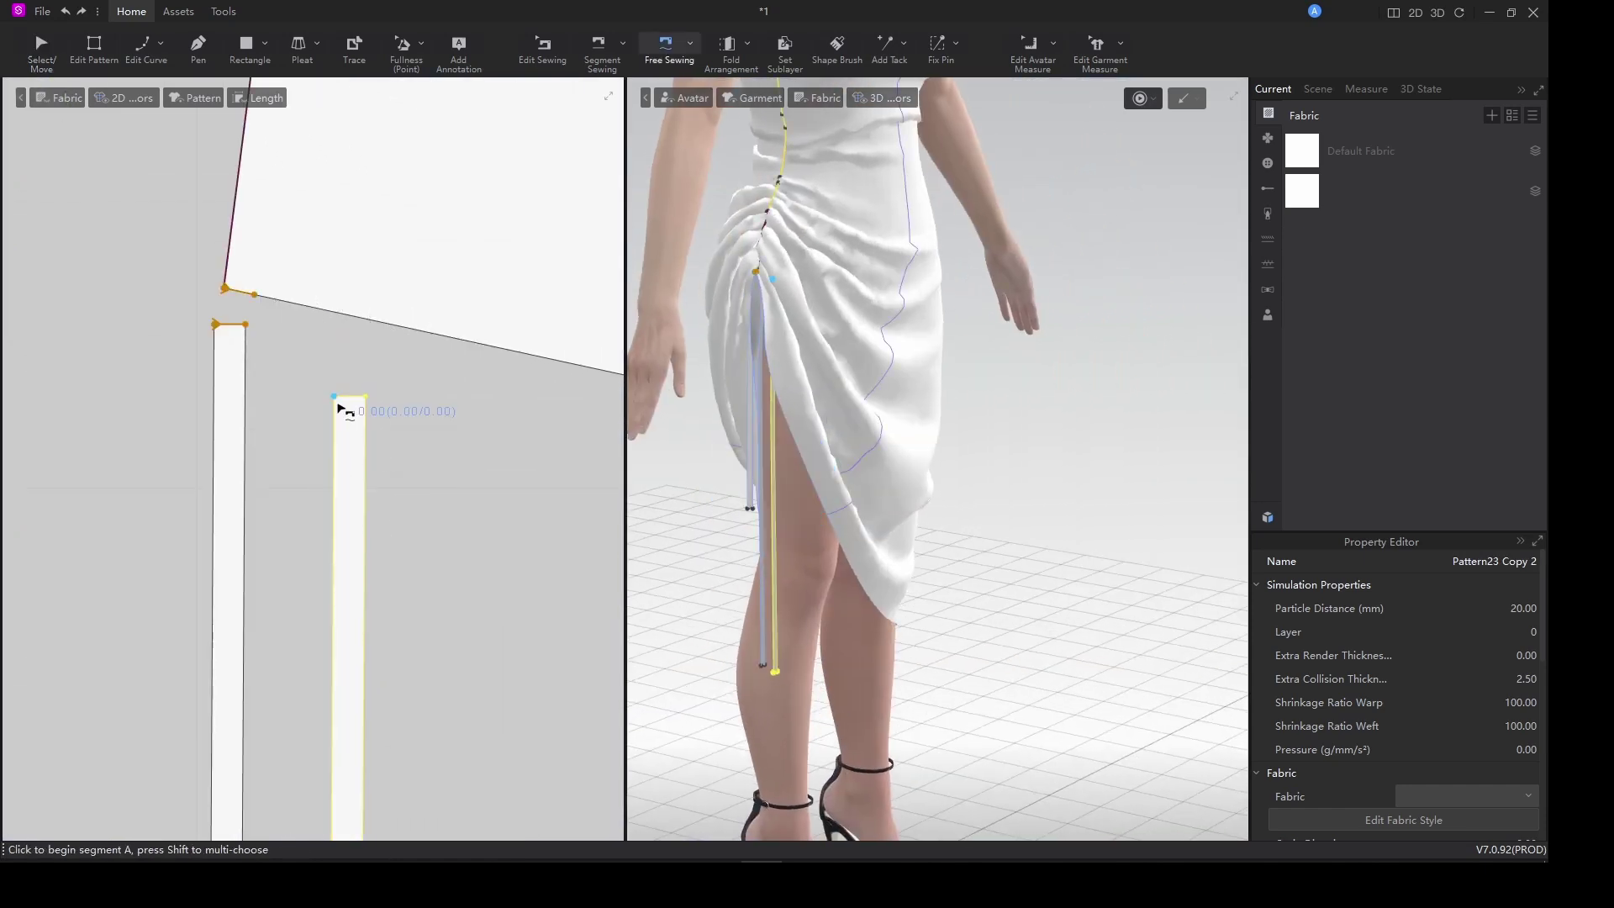
left_click(339, 405)
left_click(229, 294)
left_click(255, 302)
scroll(363, 484, "down", 5)
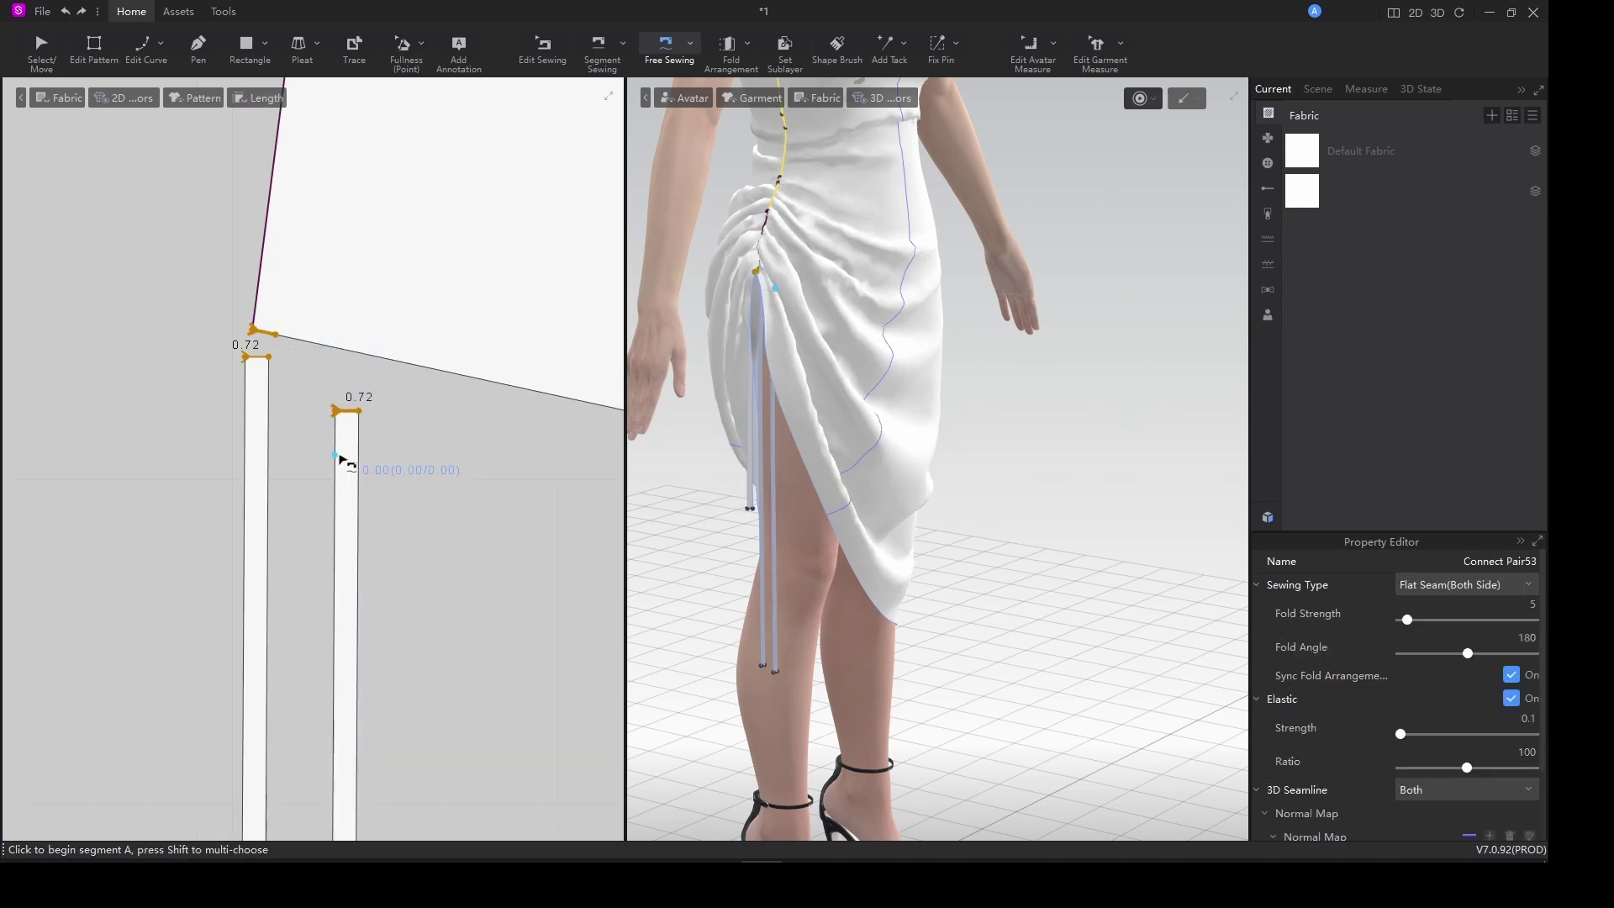
Free-sew the second front tie's lower edge to the front hem just beside the existing tie seam with a 0.72 cm seam.
right_click_drag(365, 492, 354, 324)
middle_click_drag(354, 325, 354, 312)
scroll(354, 316, "down", 4)
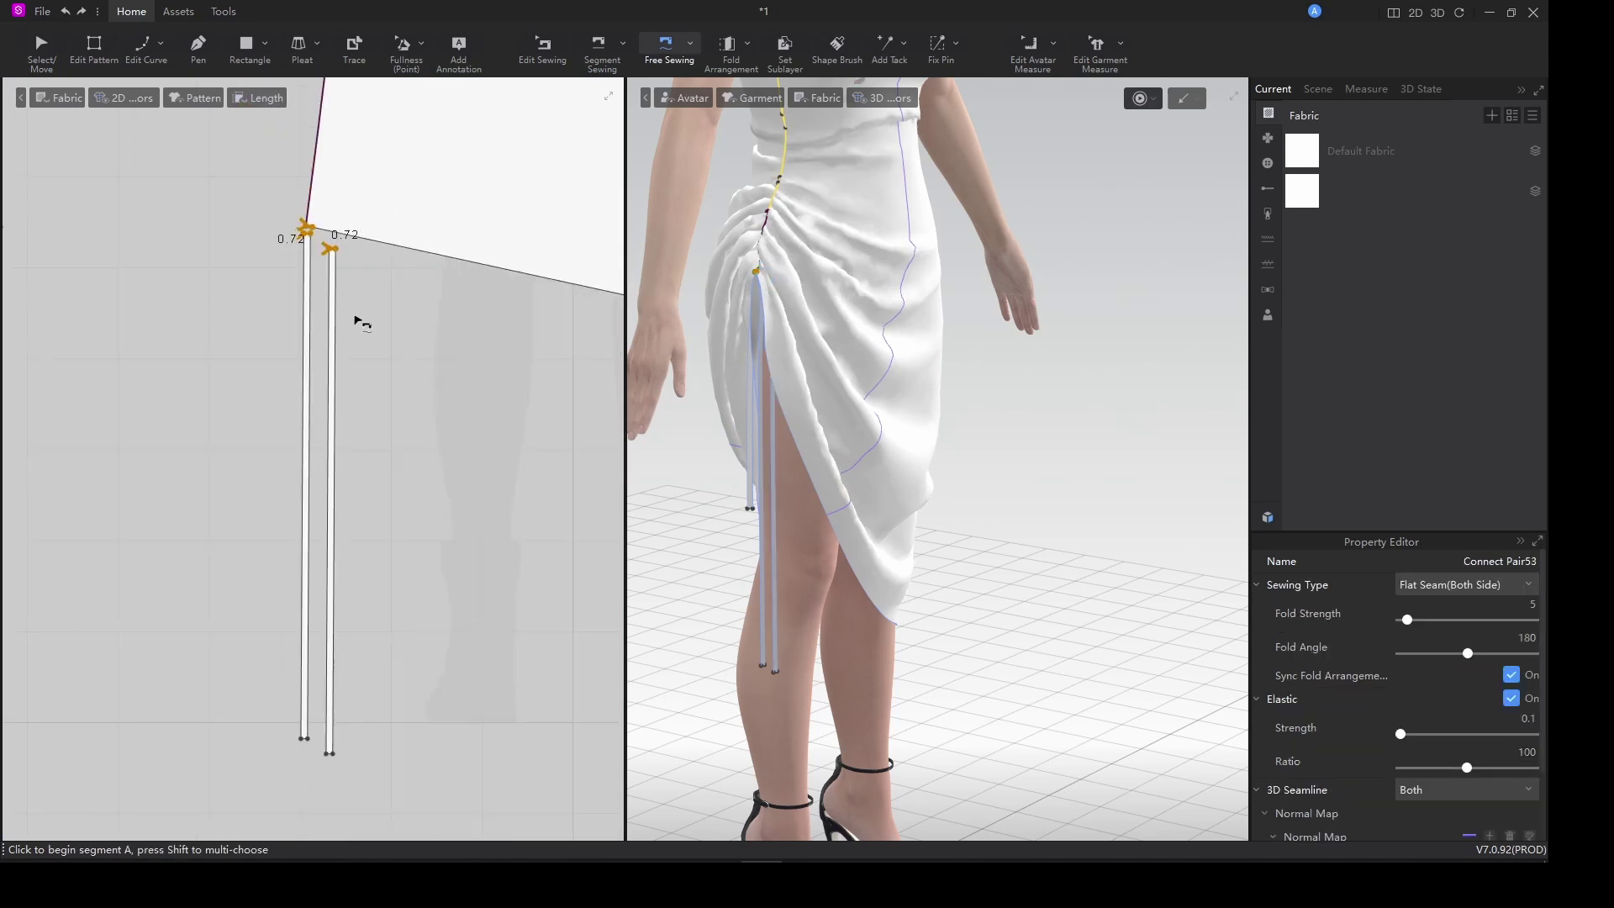
scroll(347, 588, "up", 5)
scroll(352, 570, "up", 1)
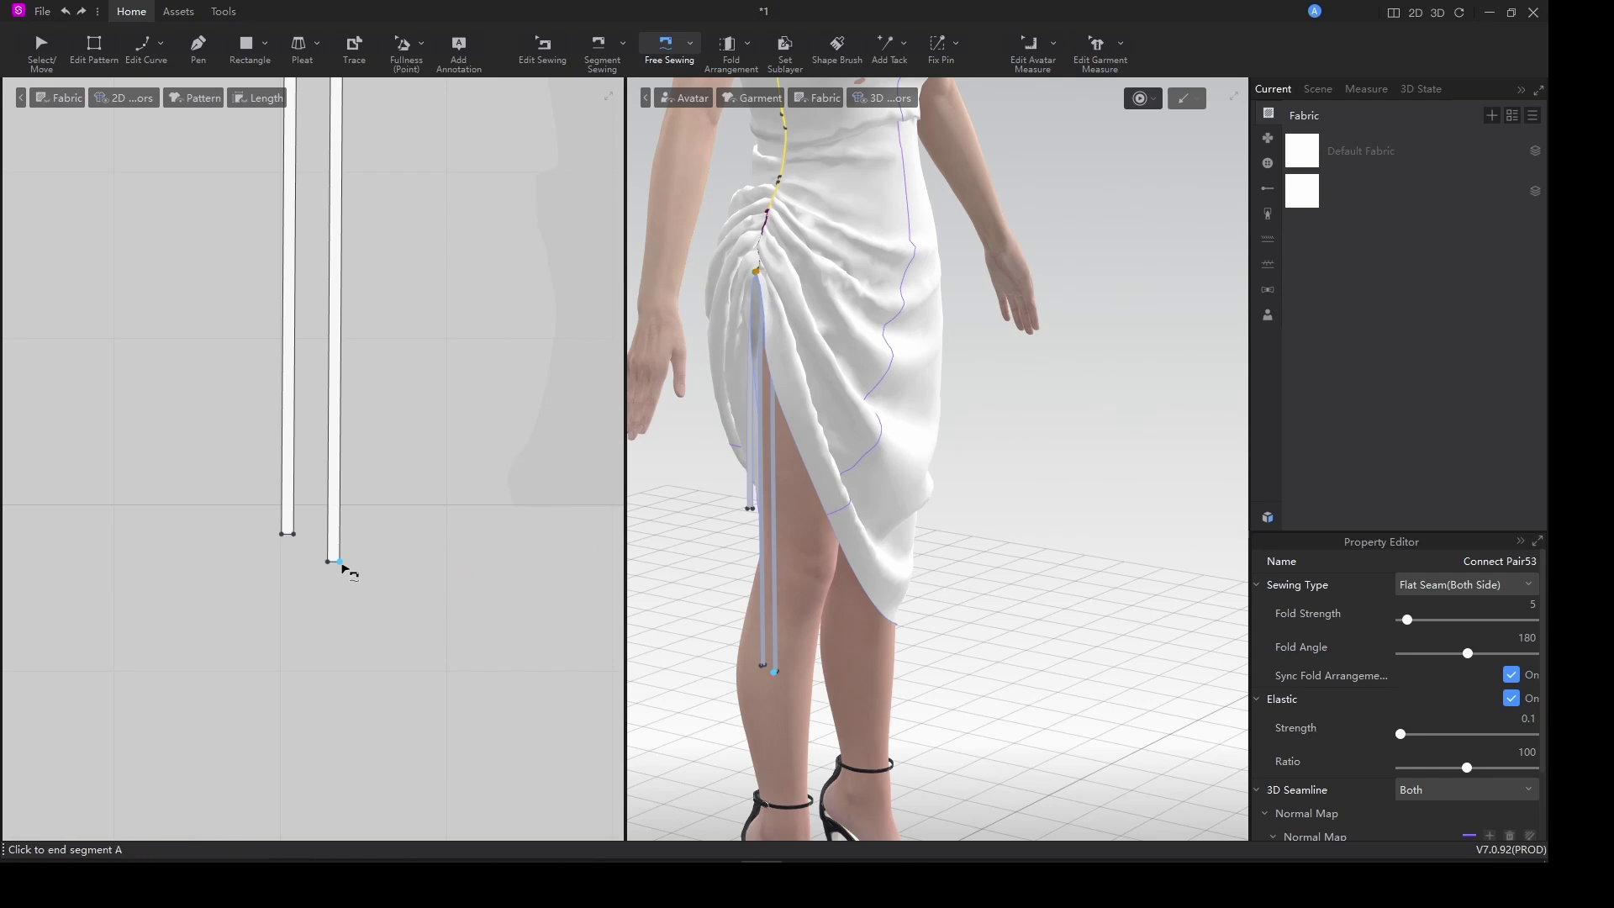
left_click(329, 569)
scroll(350, 554, "down", 2)
scroll(360, 517, "up", 3)
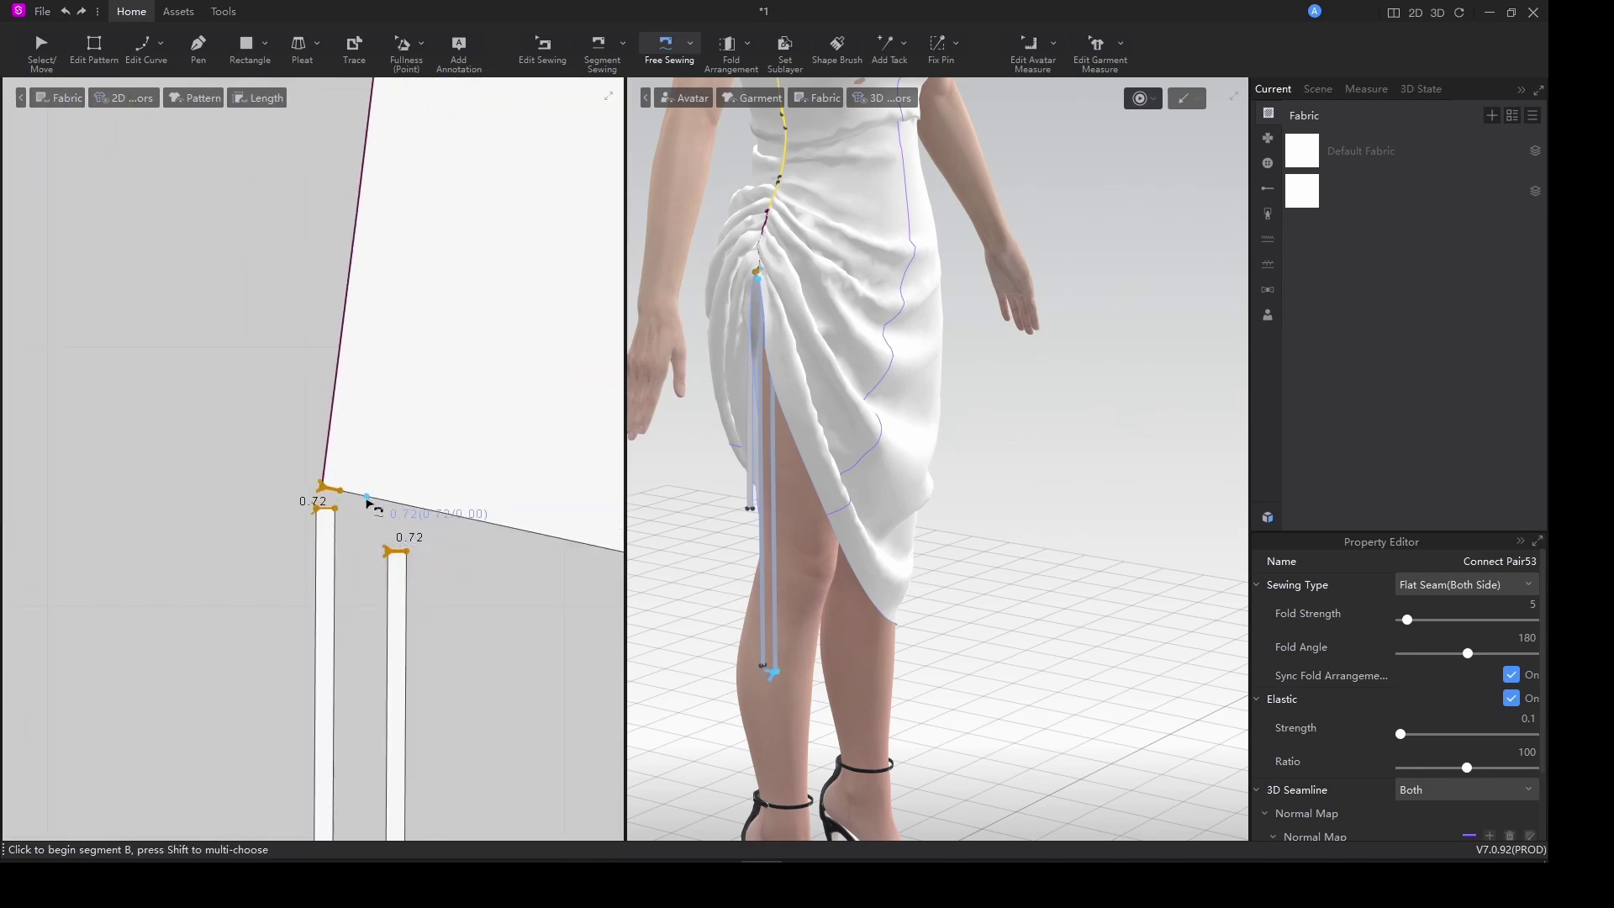
left_click(382, 508)
scroll(792, 461, "down", 1)
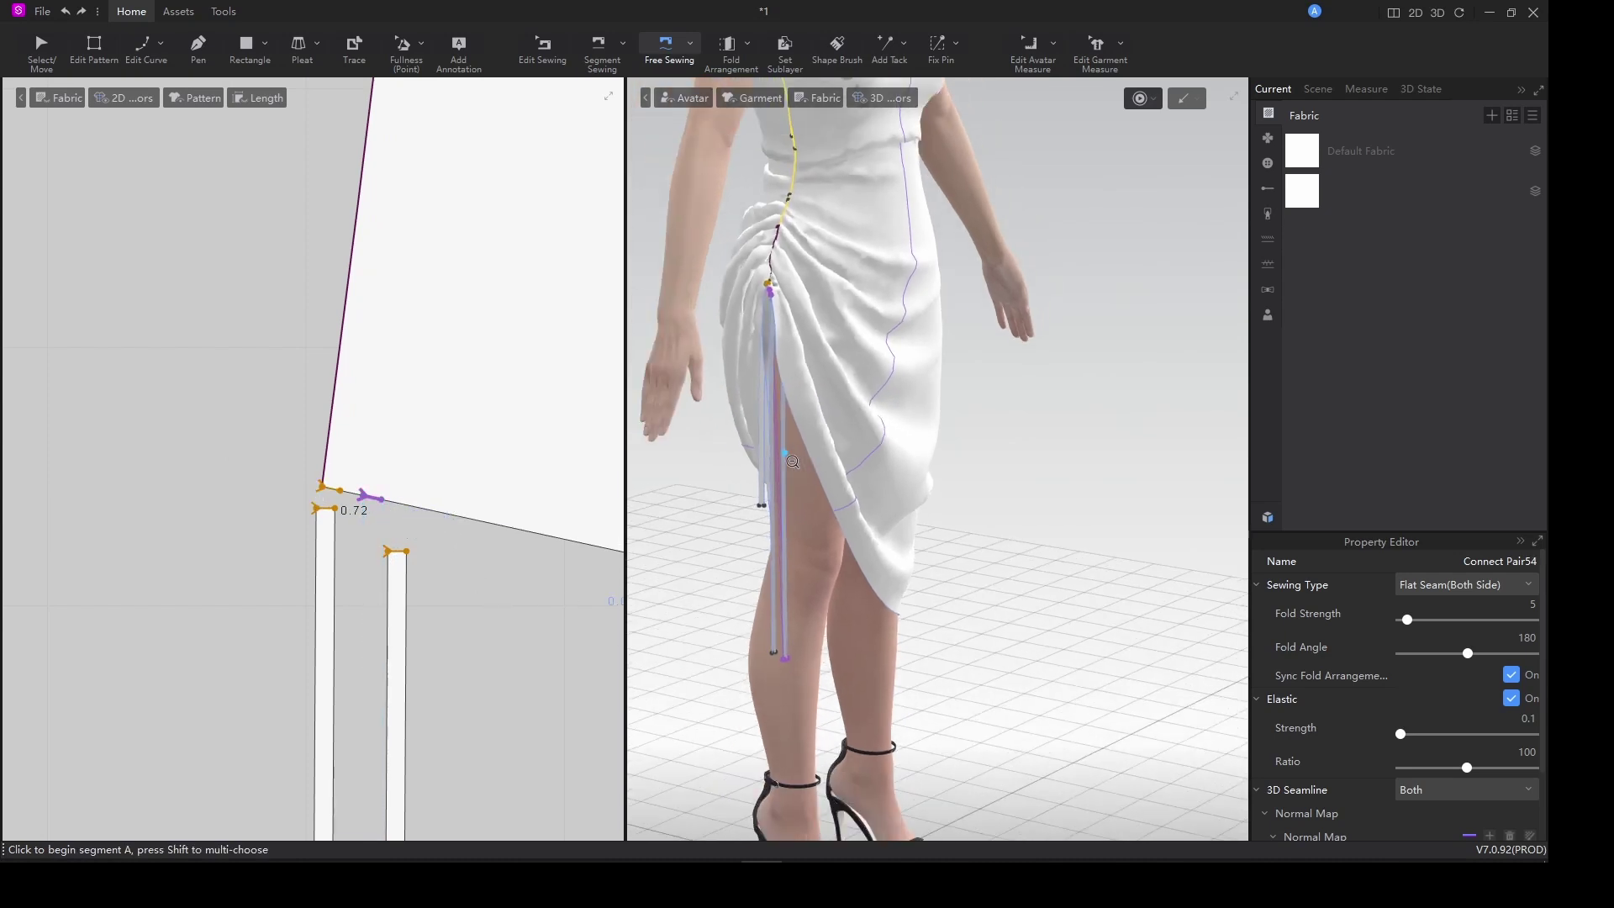
Simulate the dress with the second front tie sewn at both ends, and pull the hanging ties into place at the gathered side.
key("space")
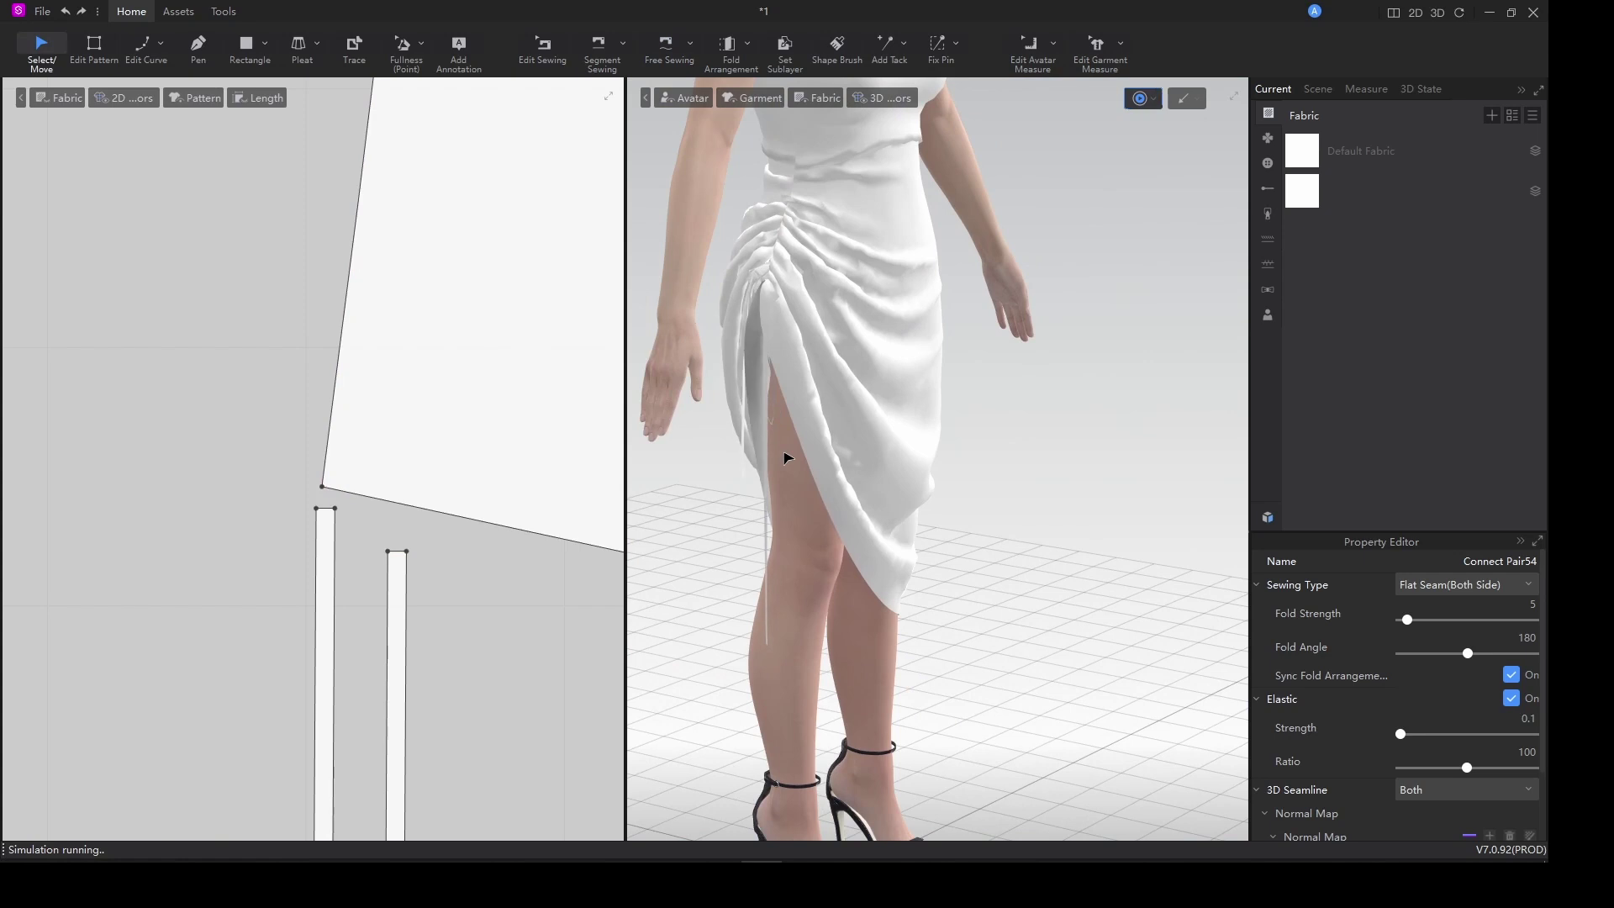
scroll(775, 439, "up", 2)
right_click_drag(775, 440, 927, 439)
left_click_drag(929, 398, 1018, 528)
right_click_drag(1018, 528, 922, 441)
left_click_drag(923, 443, 907, 487)
right_click_drag(908, 487, 919, 313)
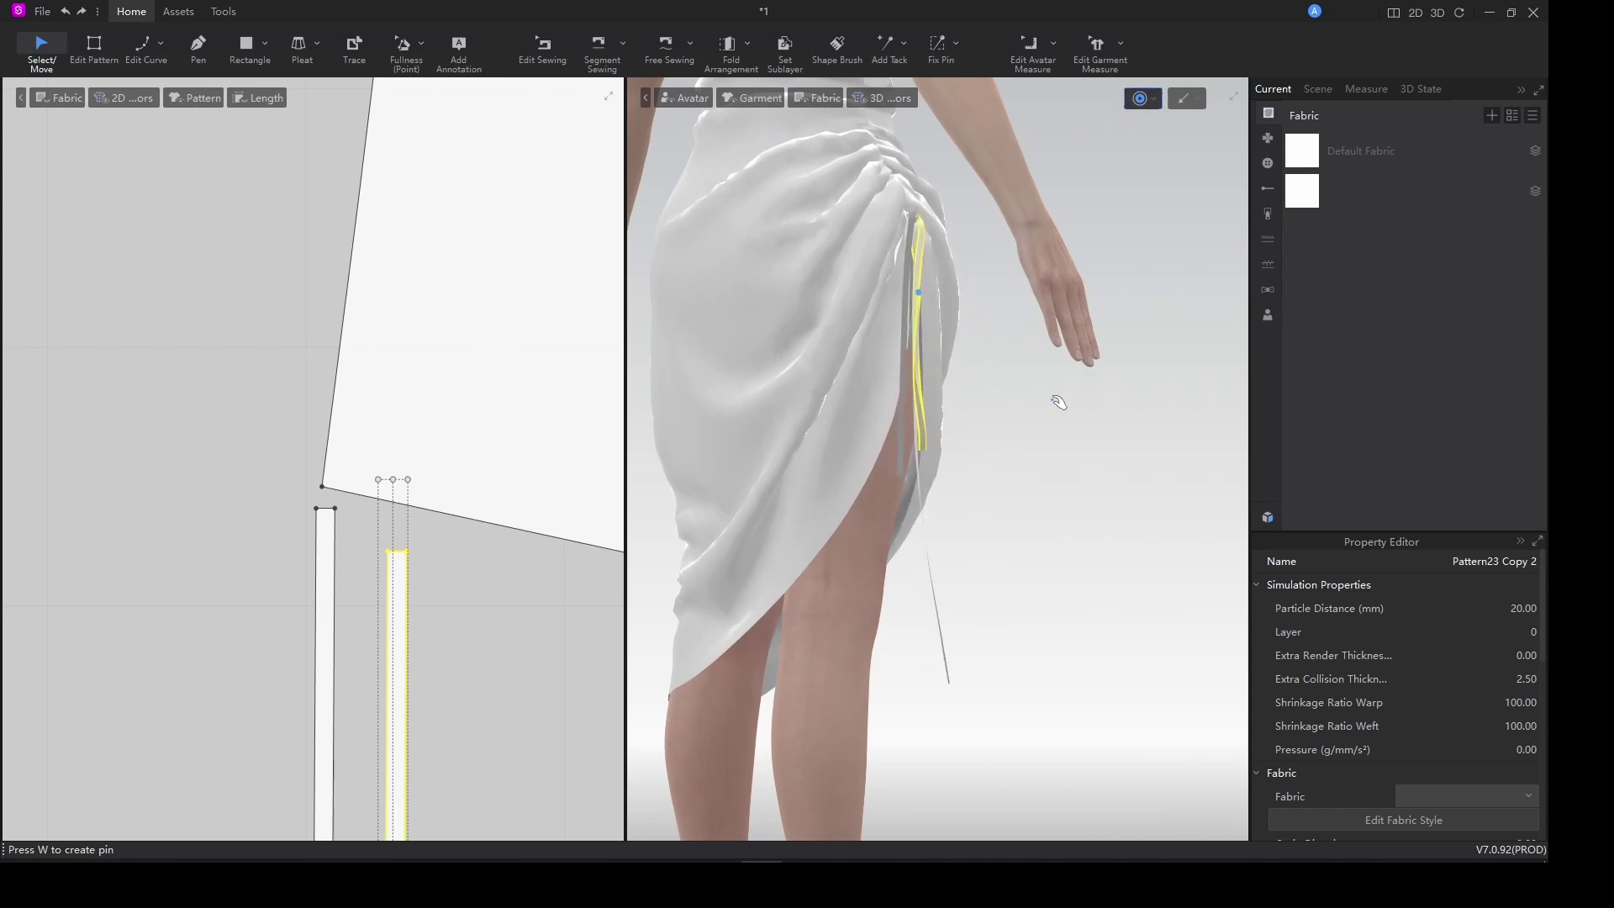
scroll(1058, 403, "down", 5)
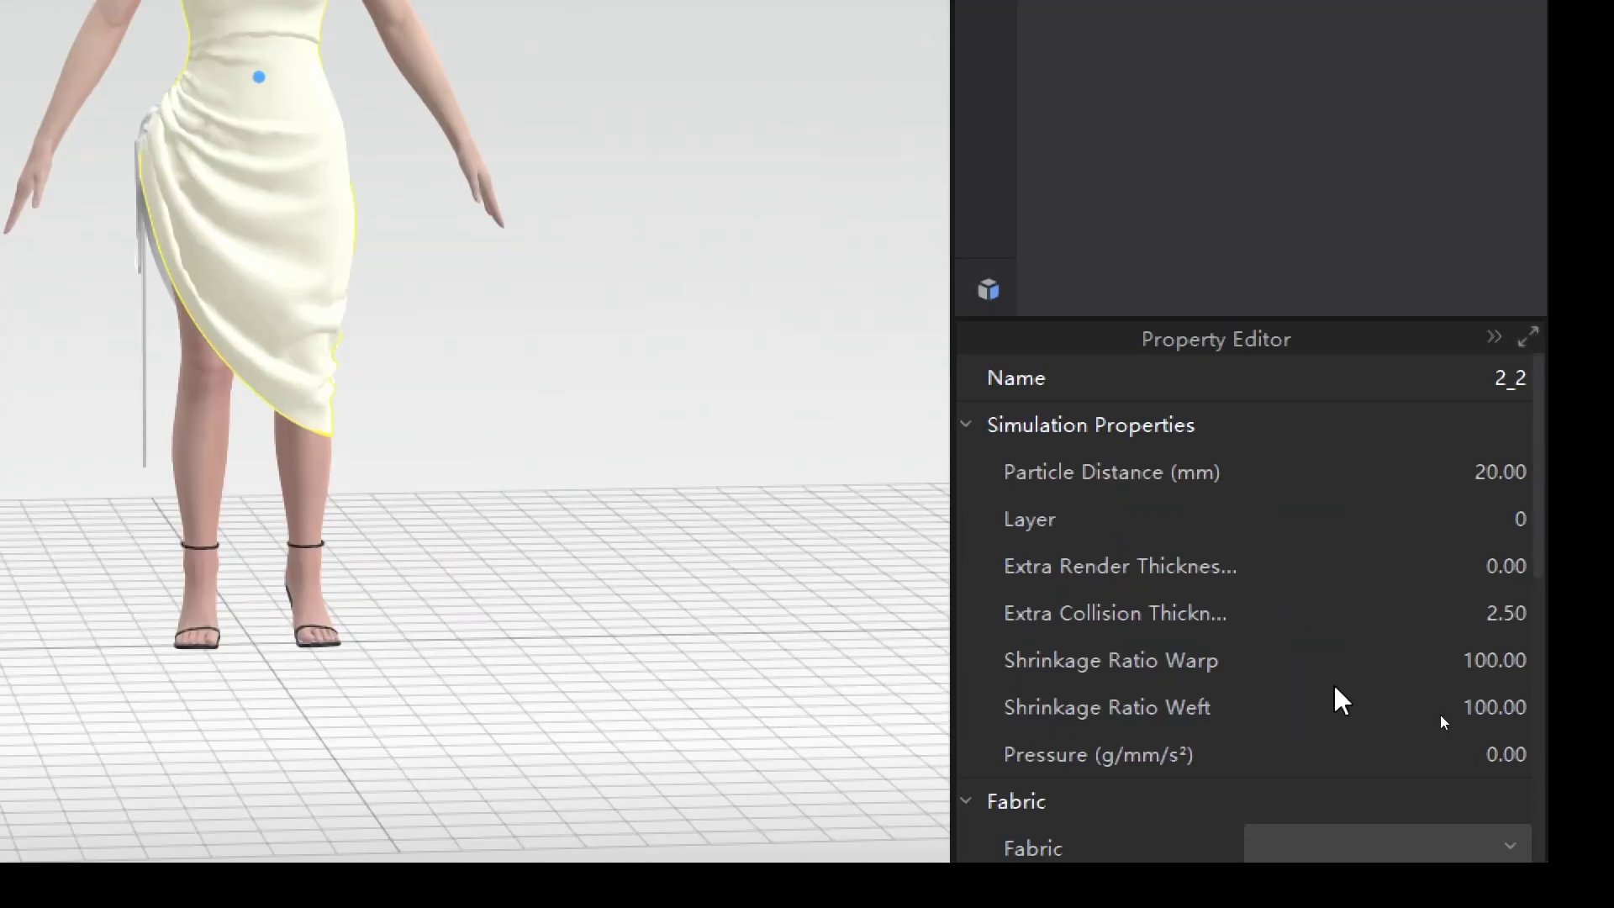
Set the front dress panel's warp shrinkage ratio to 120 and tug the front skirt upward while it simulates.
left_click(1492, 660)
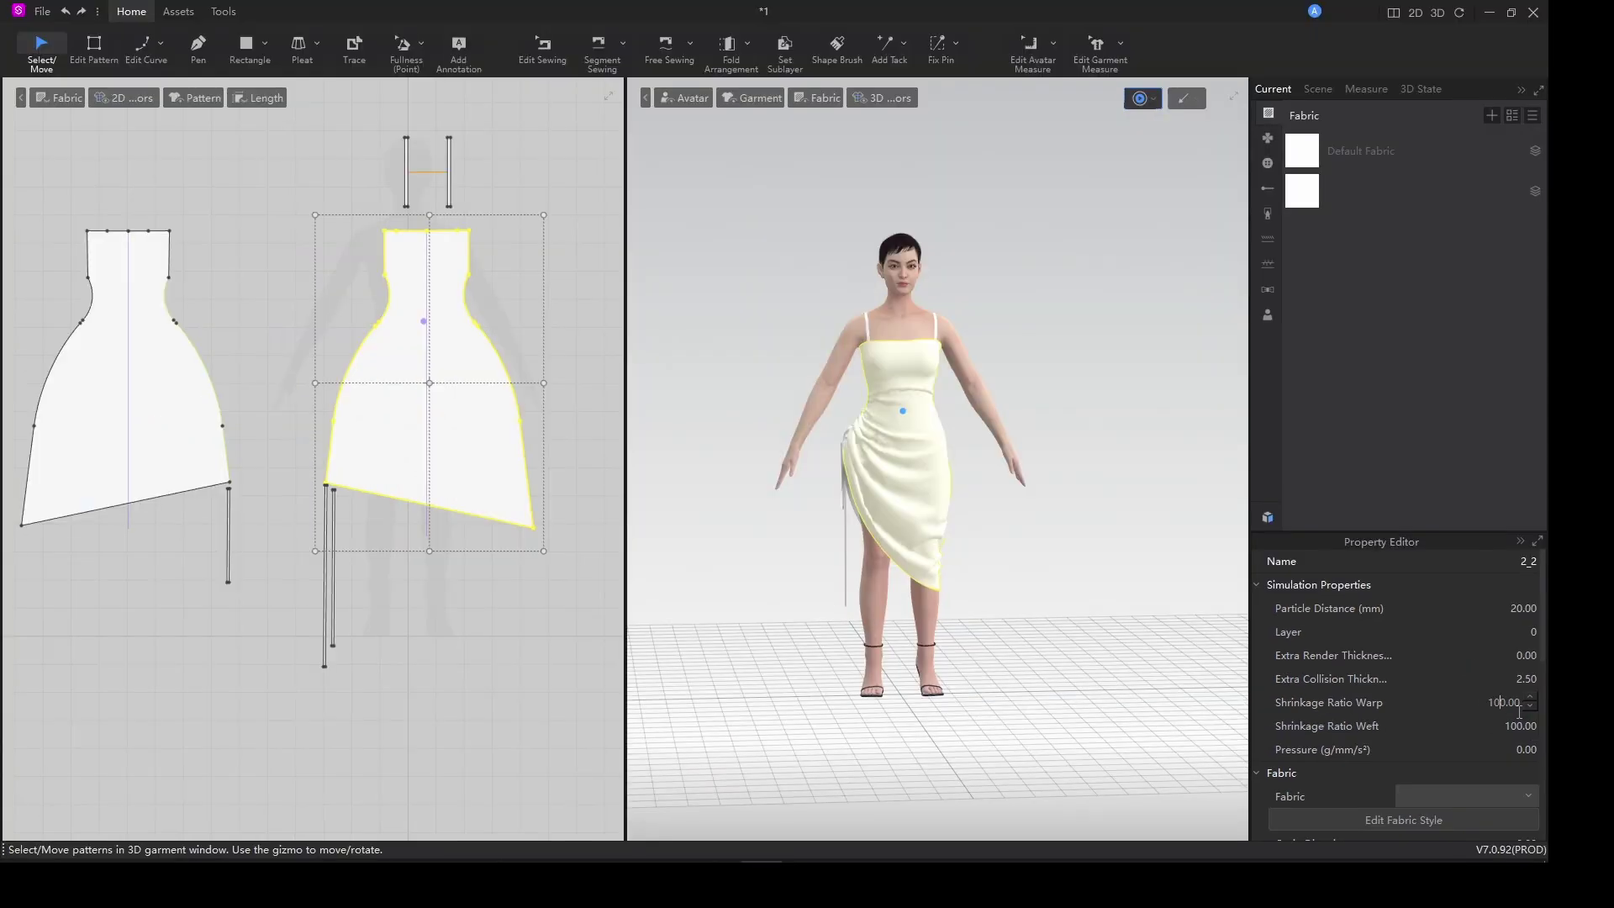
key("Return")
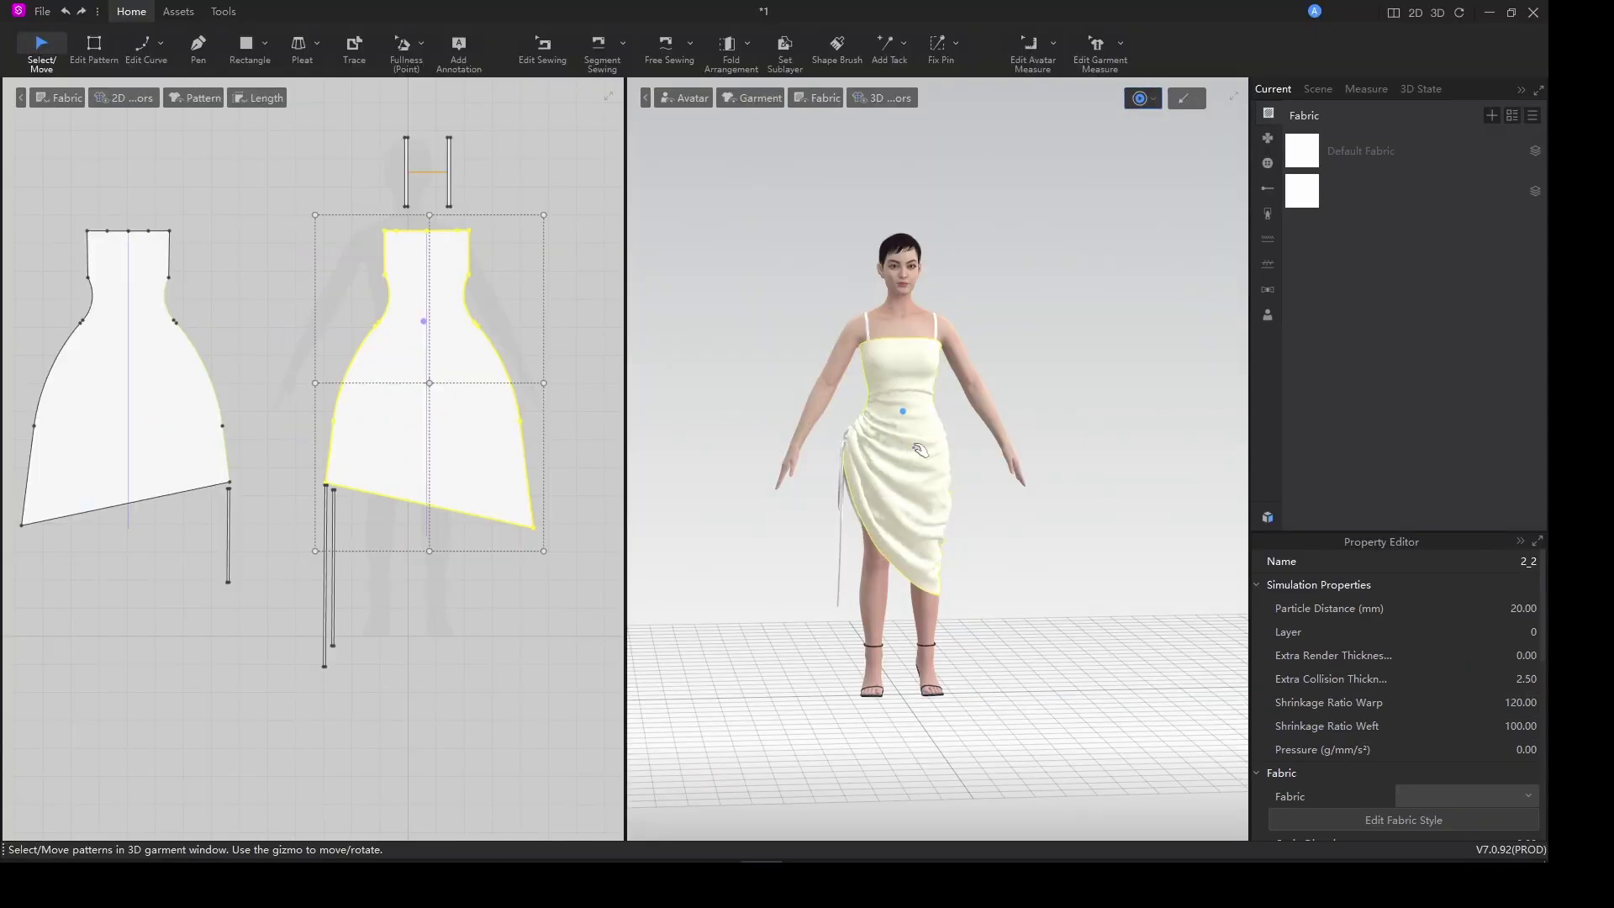
scroll(921, 450, "up", 1)
left_click(1034, 520)
scroll(941, 505, "up", 3)
scroll(928, 526, "down", 3)
right_click_drag(929, 525, 987, 559)
middle_click_drag(973, 528, 988, 533)
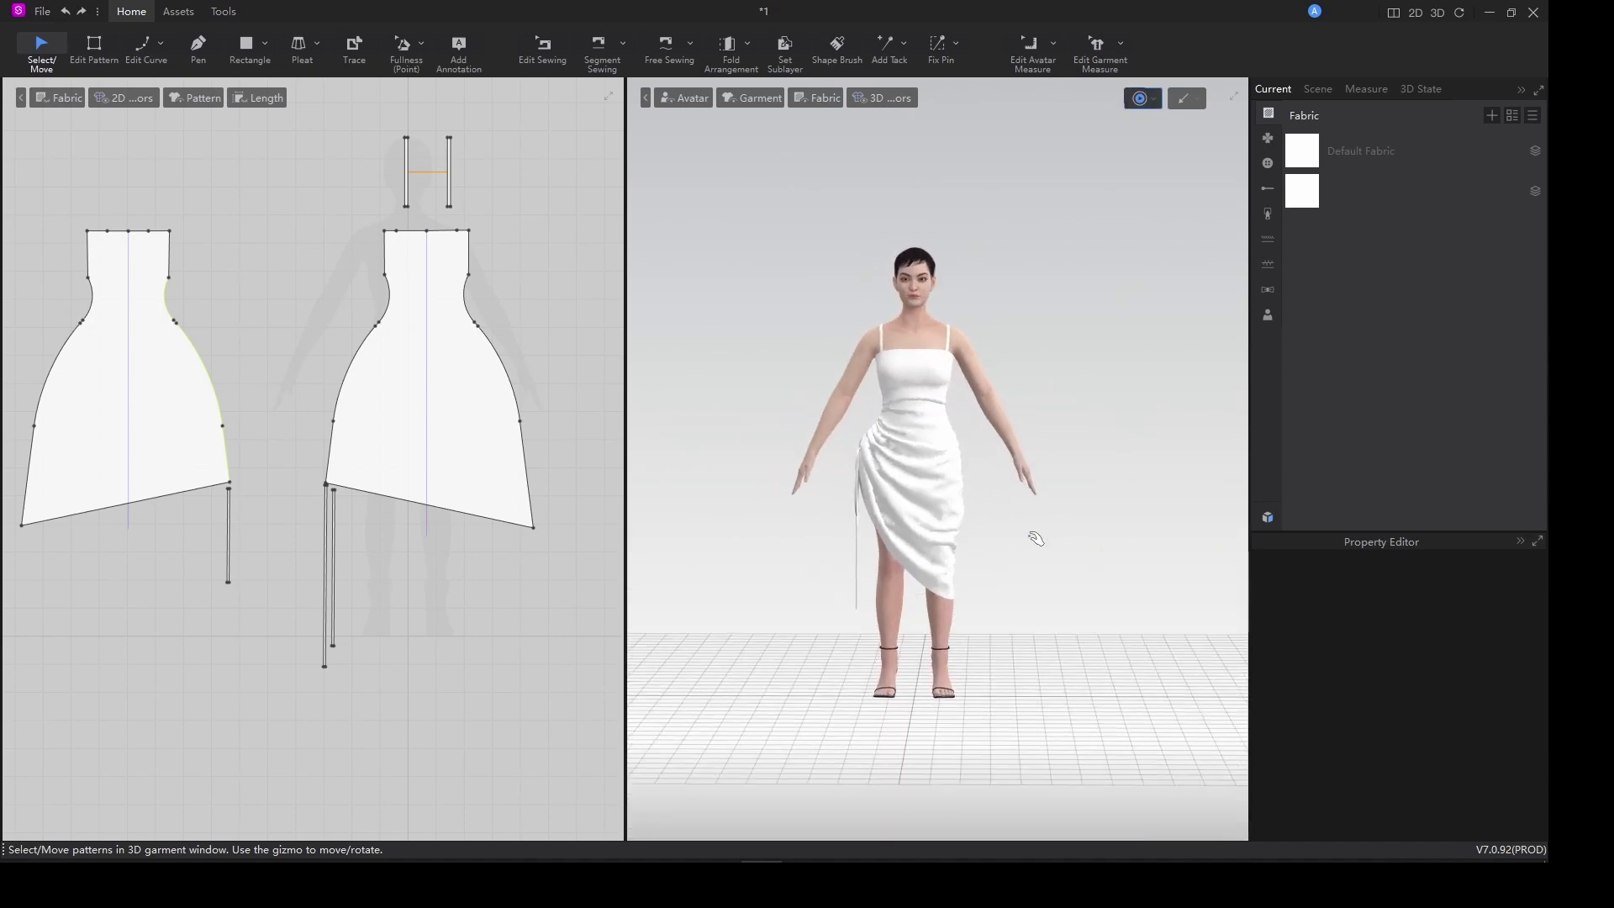
left_click_drag(957, 548, 950, 484)
right_click_drag(994, 582, 993, 583)
left_click(344, 642)
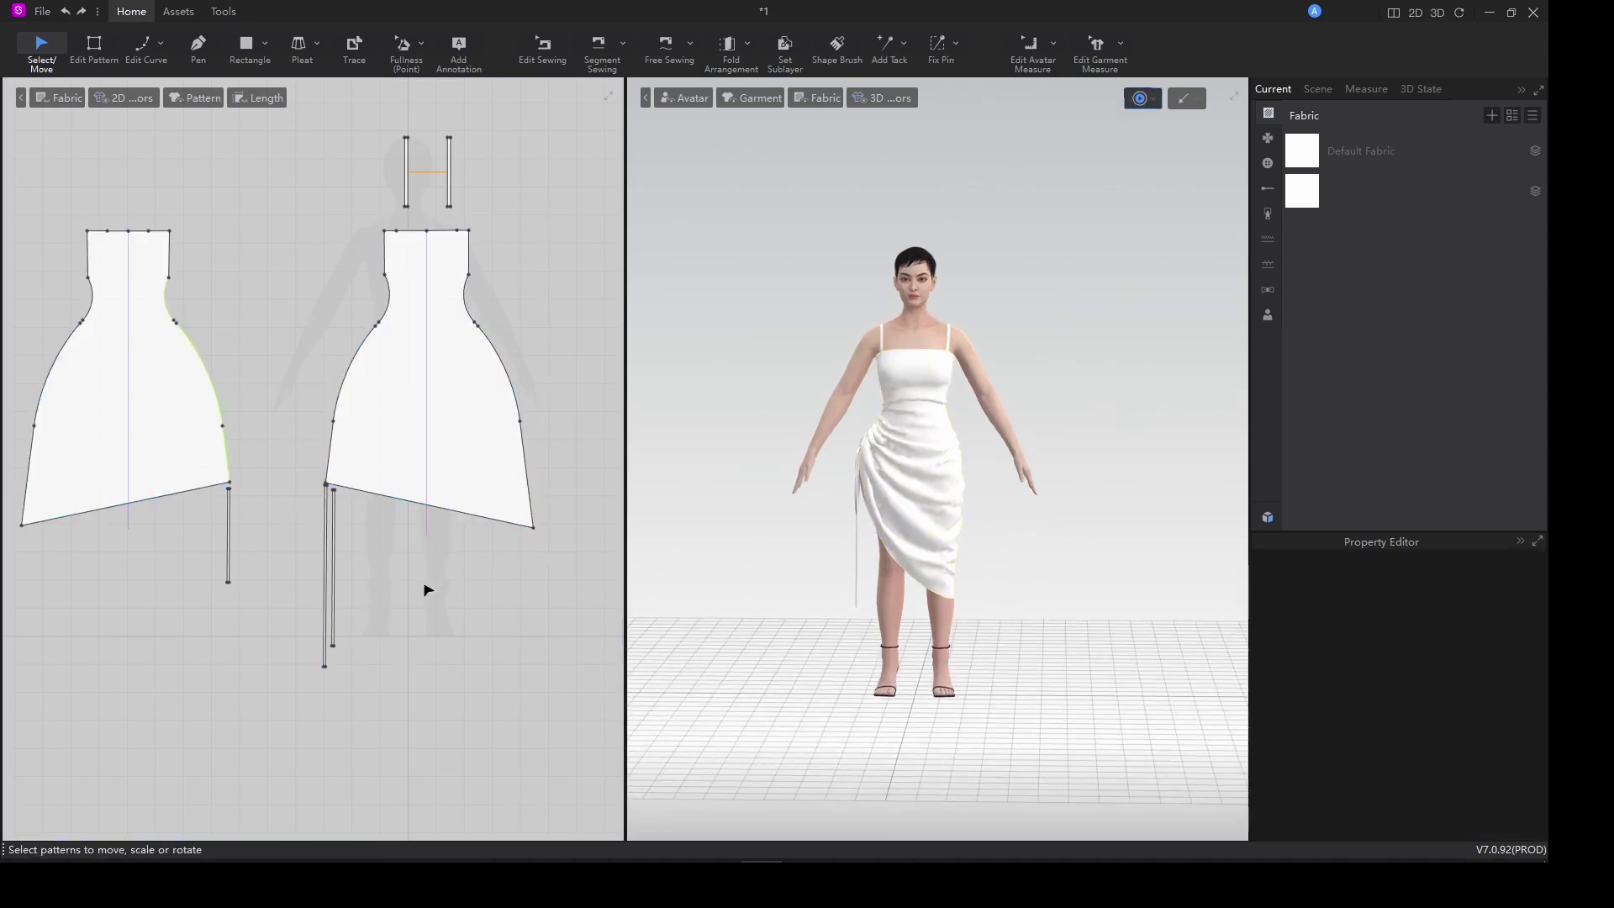
Enable elasticity with strength 10 and ratio 80% on the back panel's two lower side segments opposite the tie, and settle the dress in simulation.
key("z")
left_click(30, 467)
left_click(52, 385, "shift")
left_click(1517, 724)
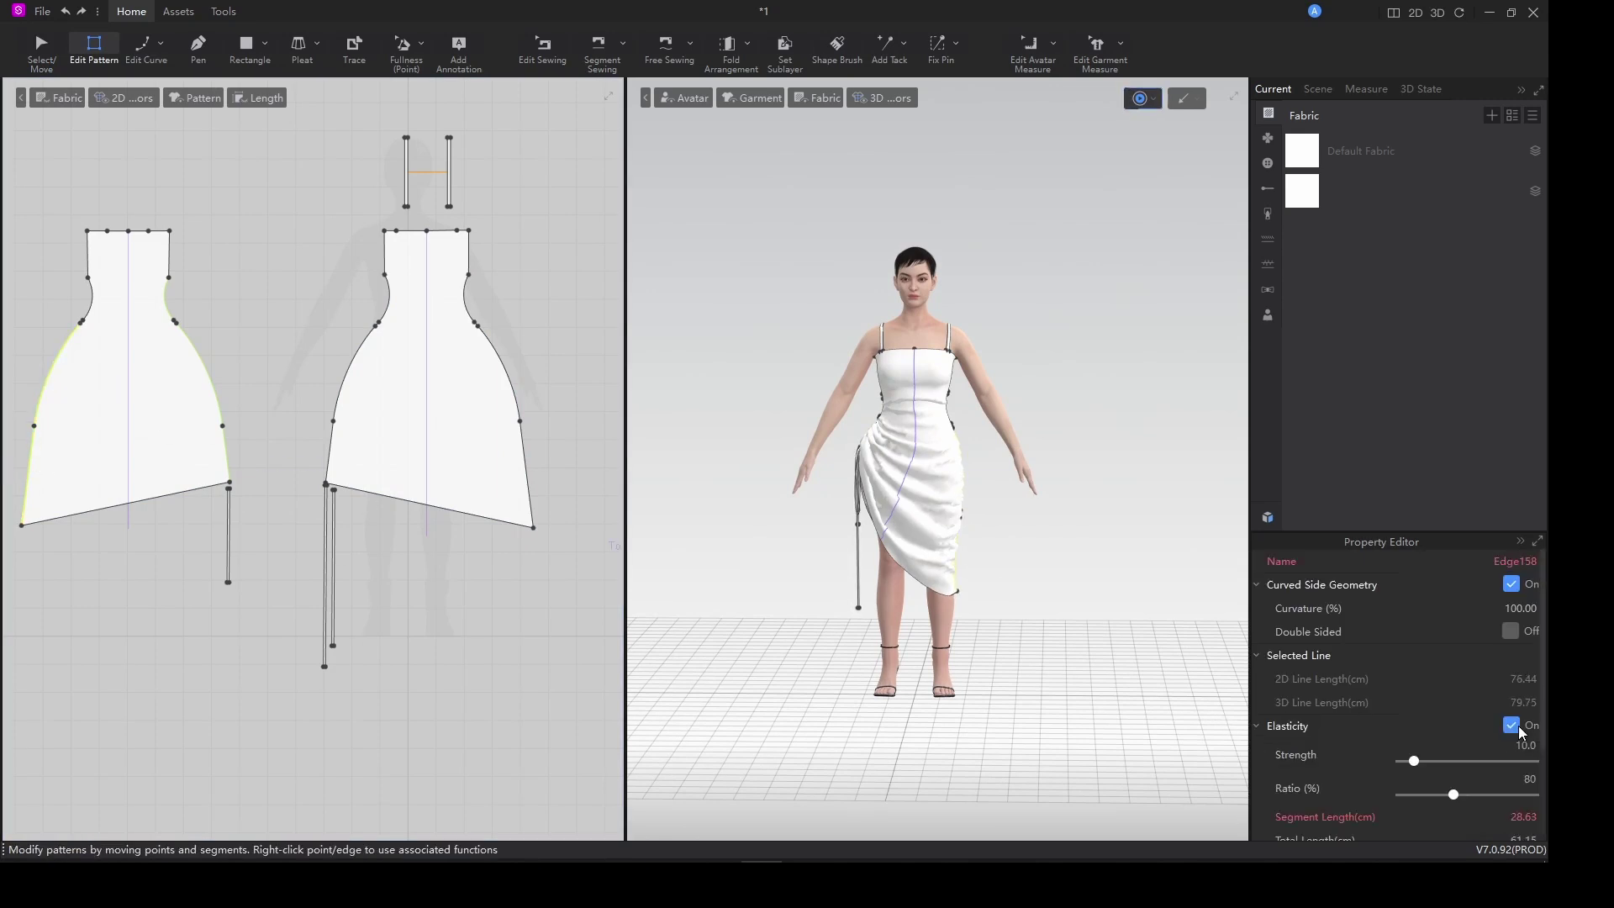
key("a")
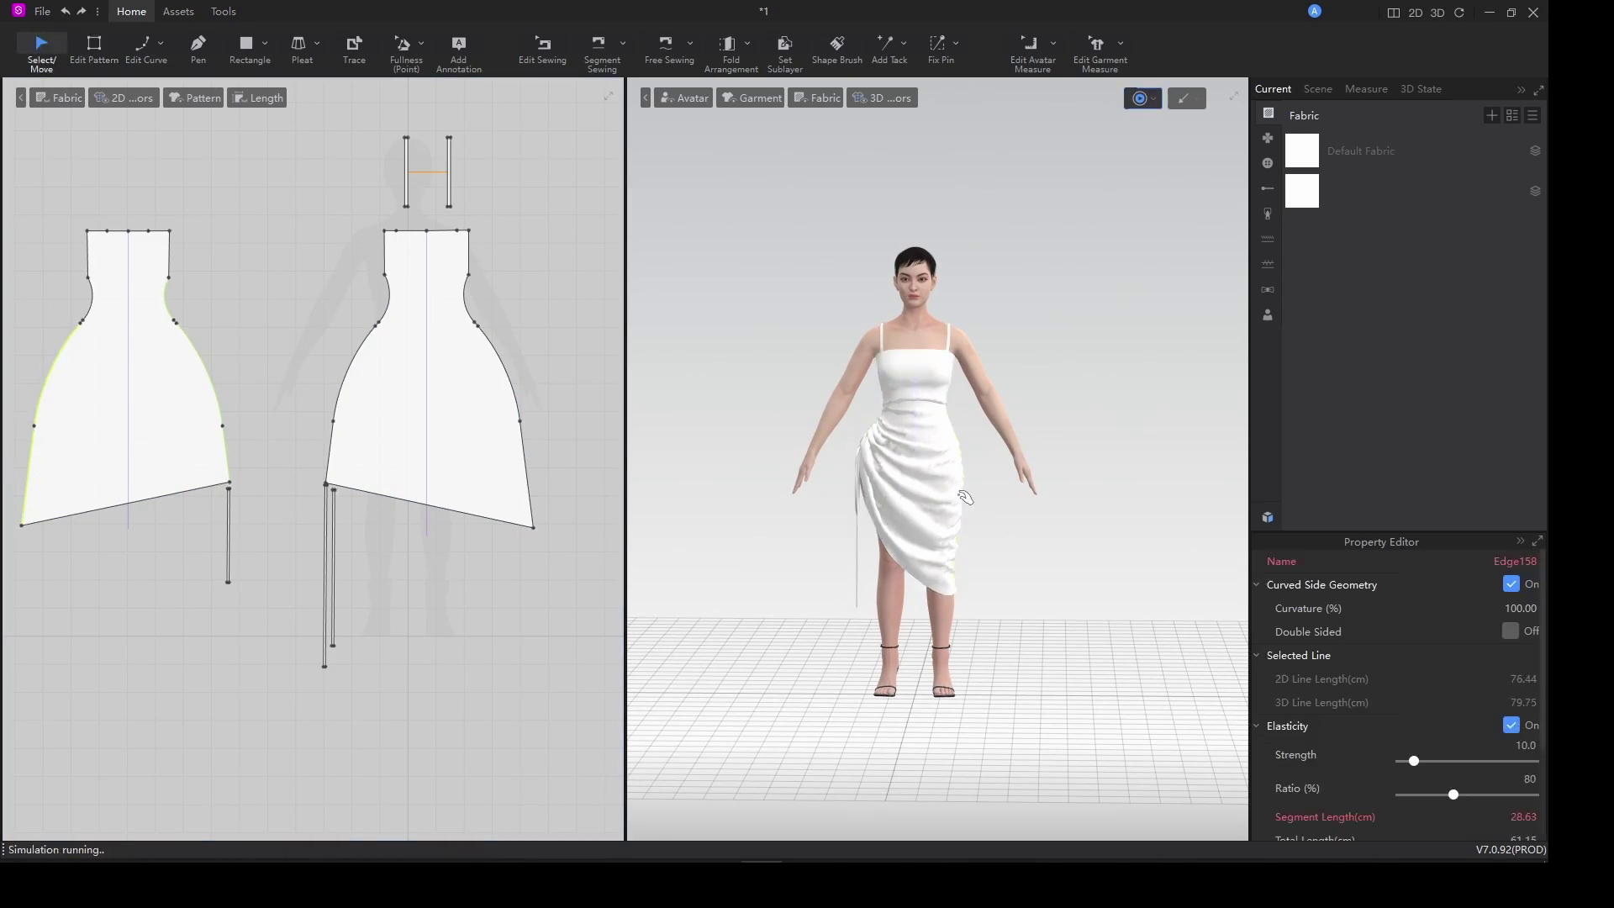
left_click(962, 485)
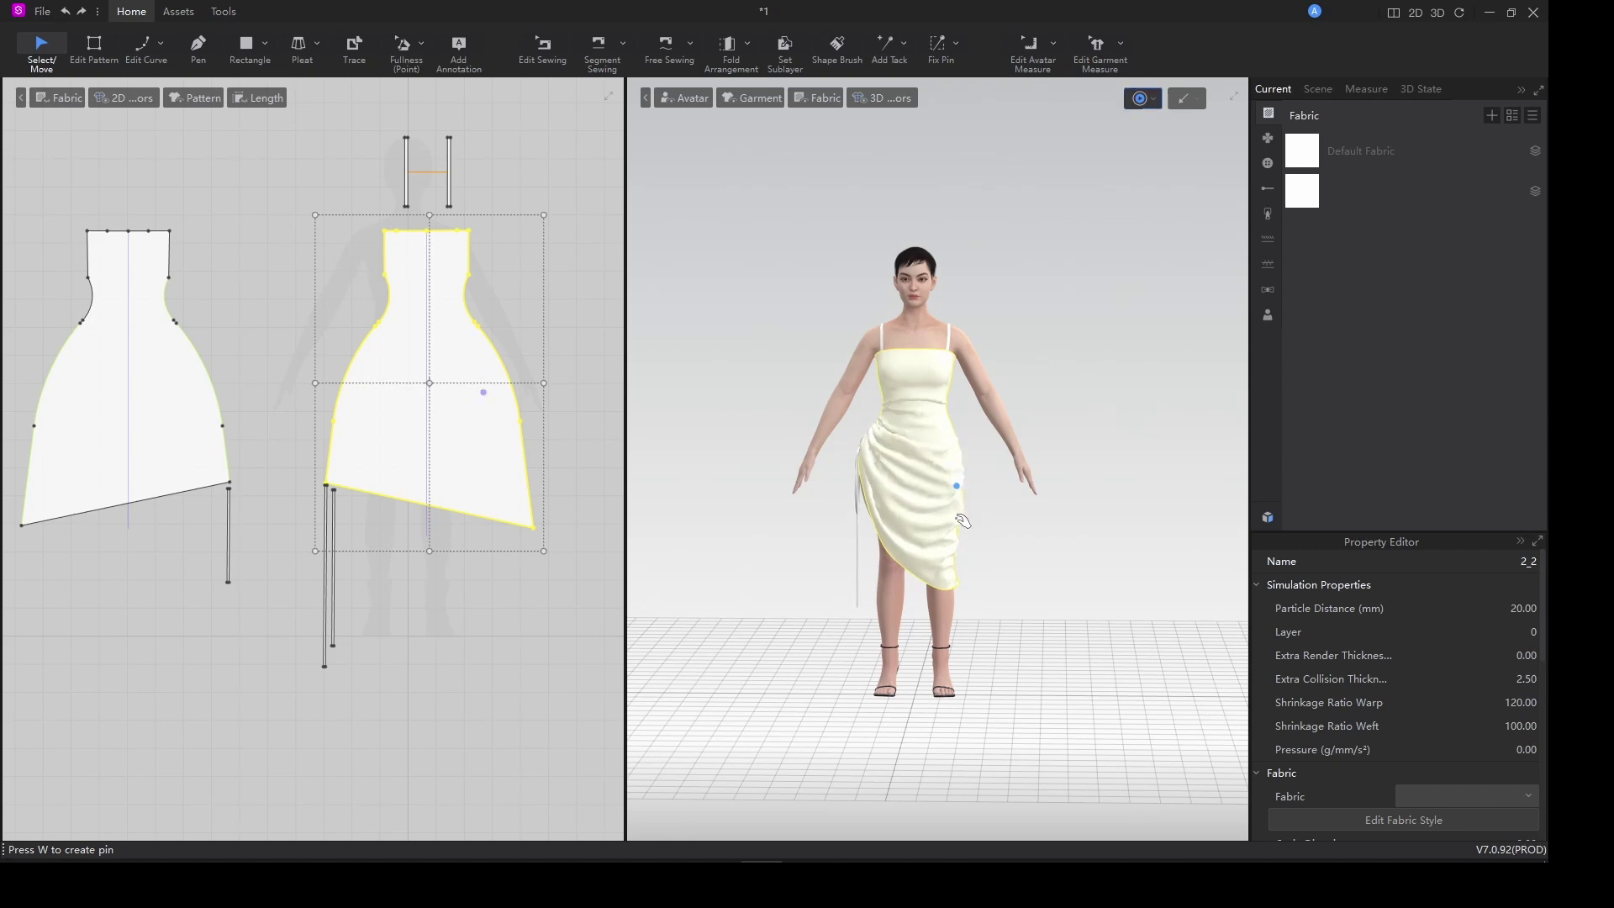
left_click(1026, 555)
scroll(1016, 533, "up", 5)
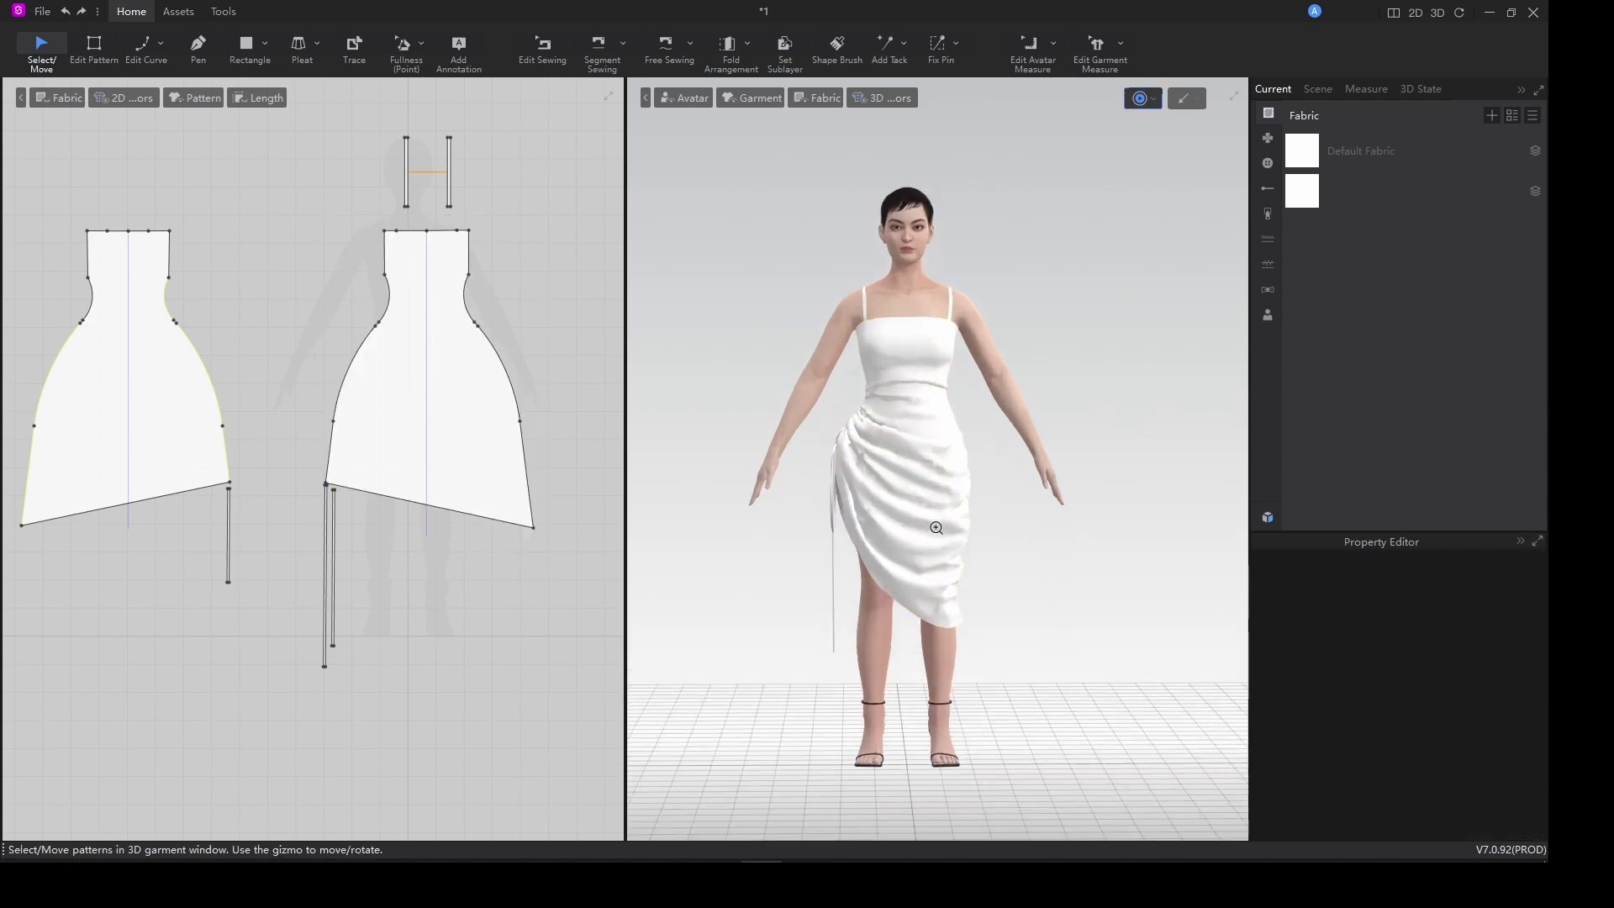
scroll(967, 568, "down", 5)
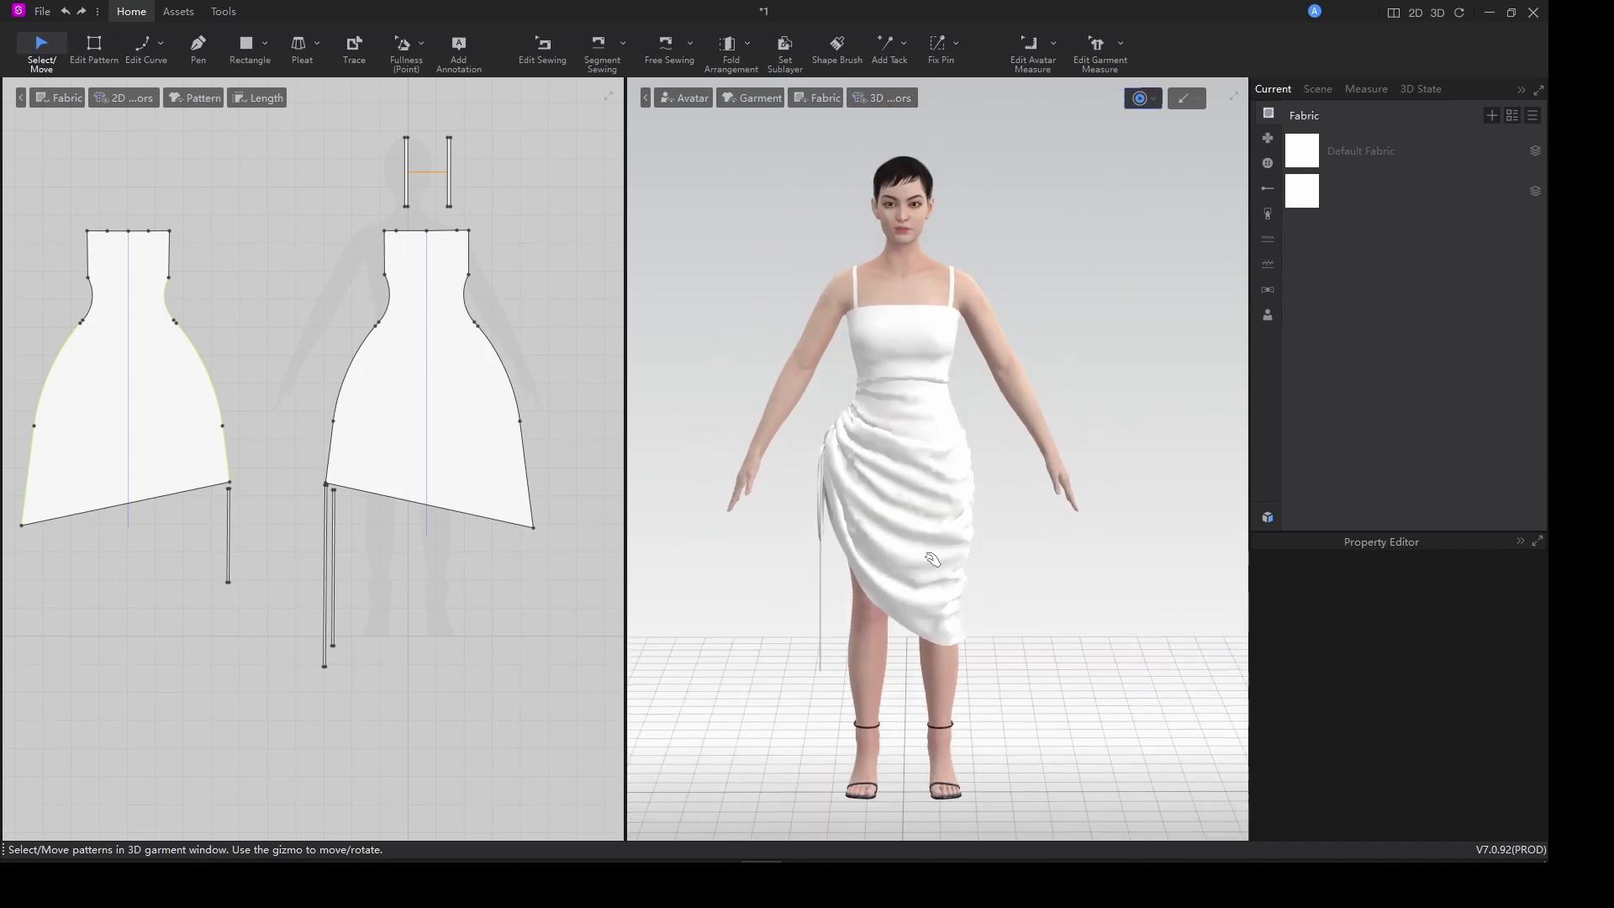
right_click_drag(997, 558, 968, 580)
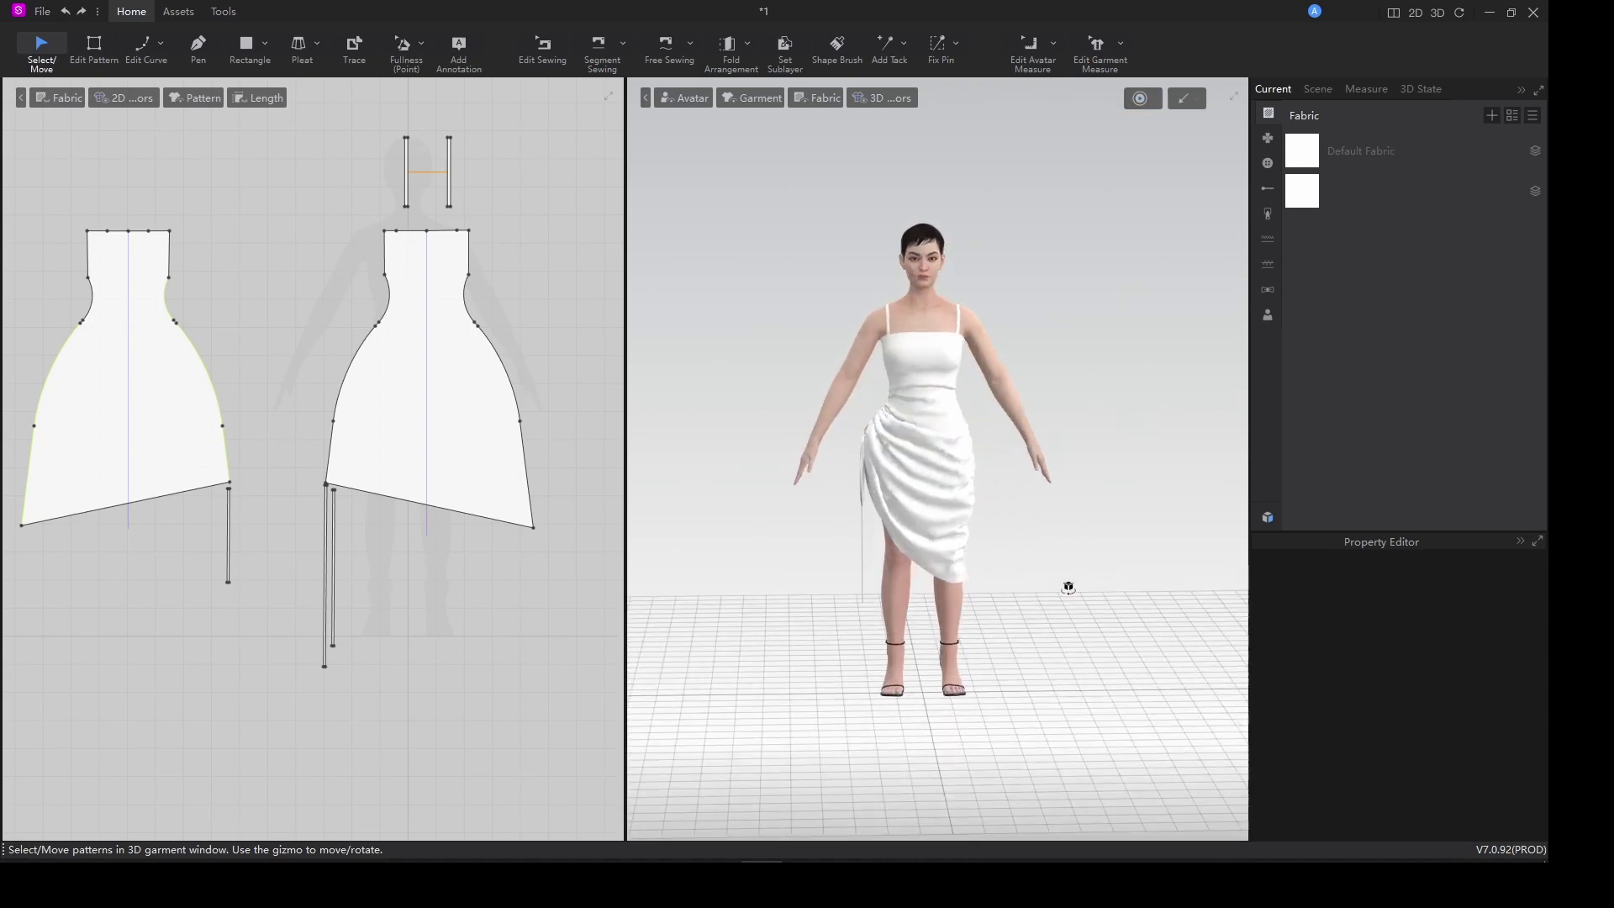